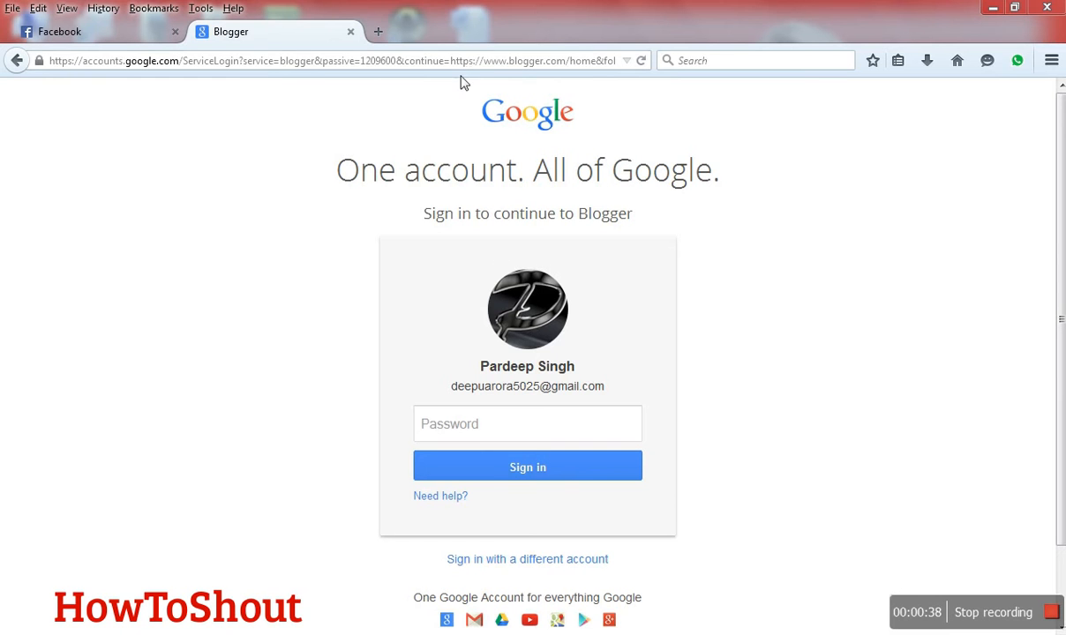
- Sign in to Blogger with the account password, dismiss the offer to remember it, and allow the page redirect
left_click(499, 440)
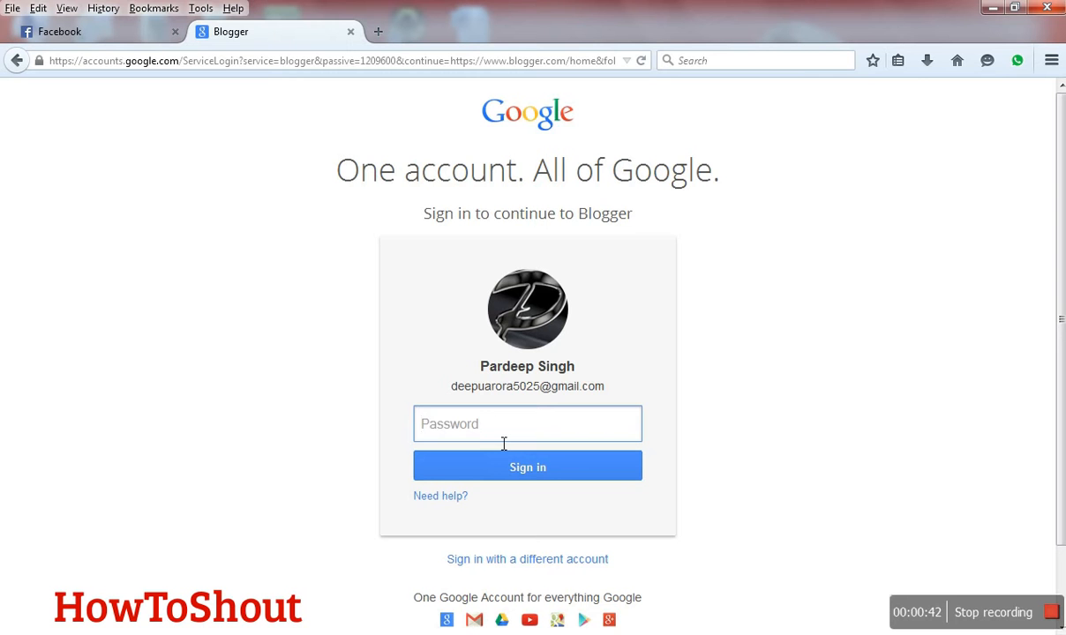
type("••••••••••")
left_click(444, 474)
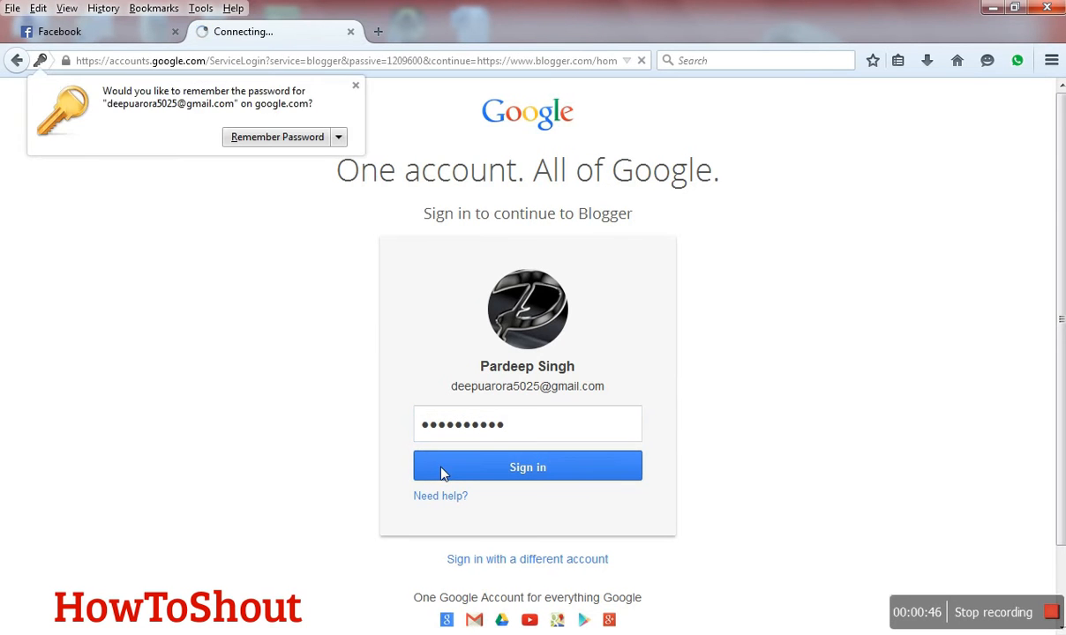
left_click(355, 86)
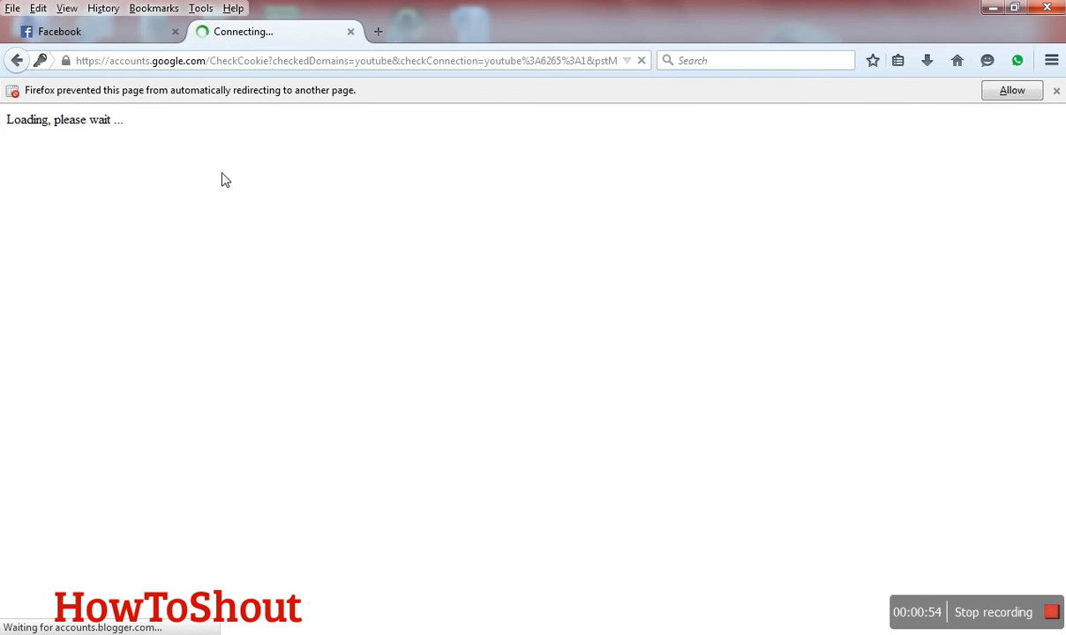
left_click(1003, 92)
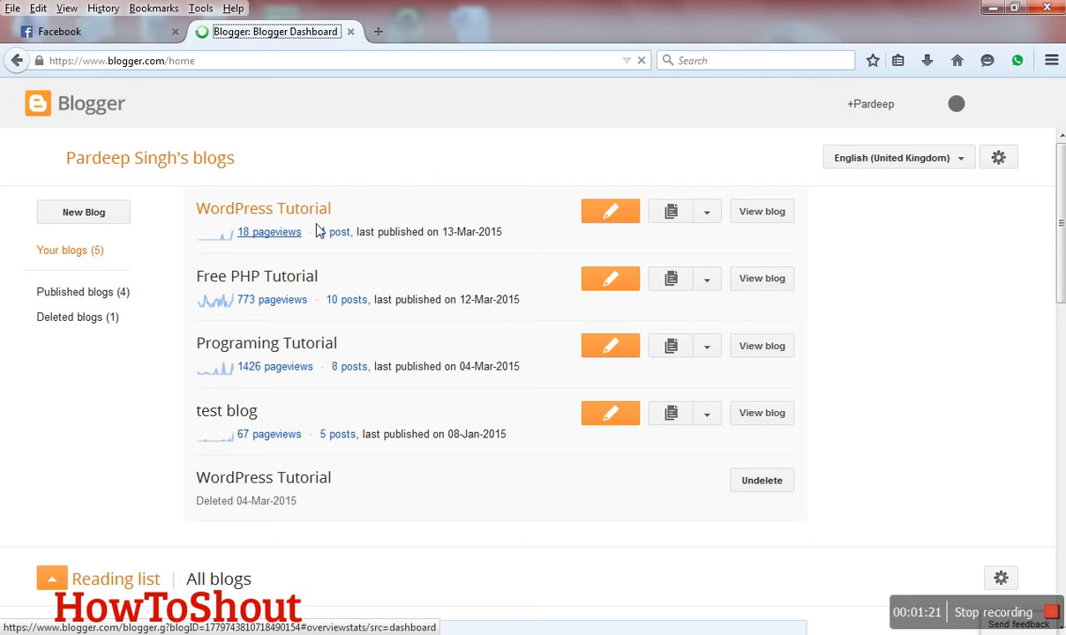
- Start creating a new blog and make its title ready for entry
left_click(97, 223)
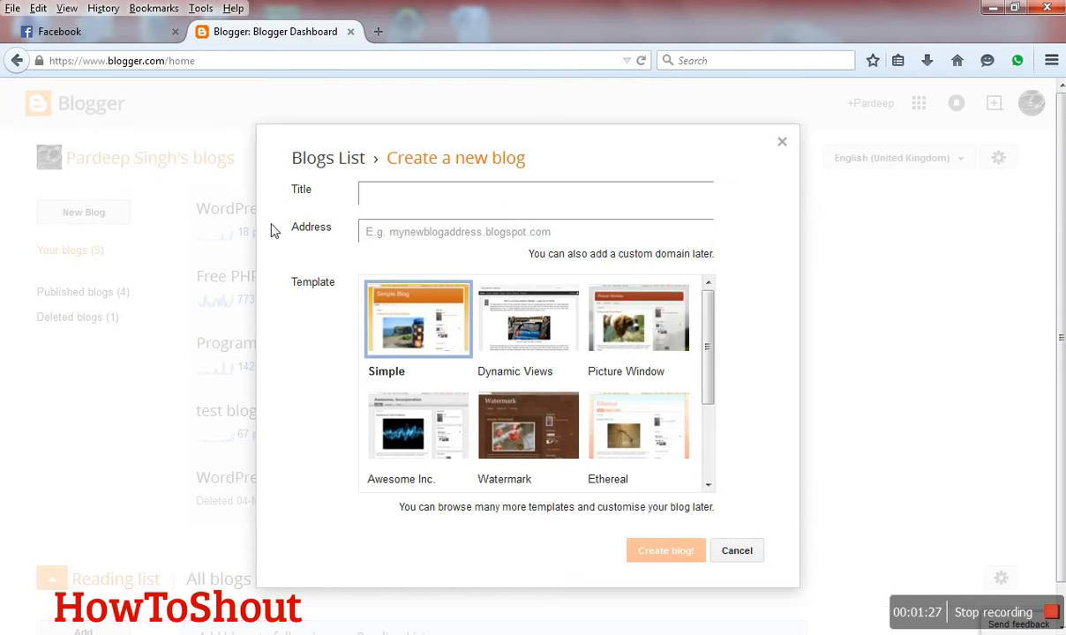
left_click(511, 205)
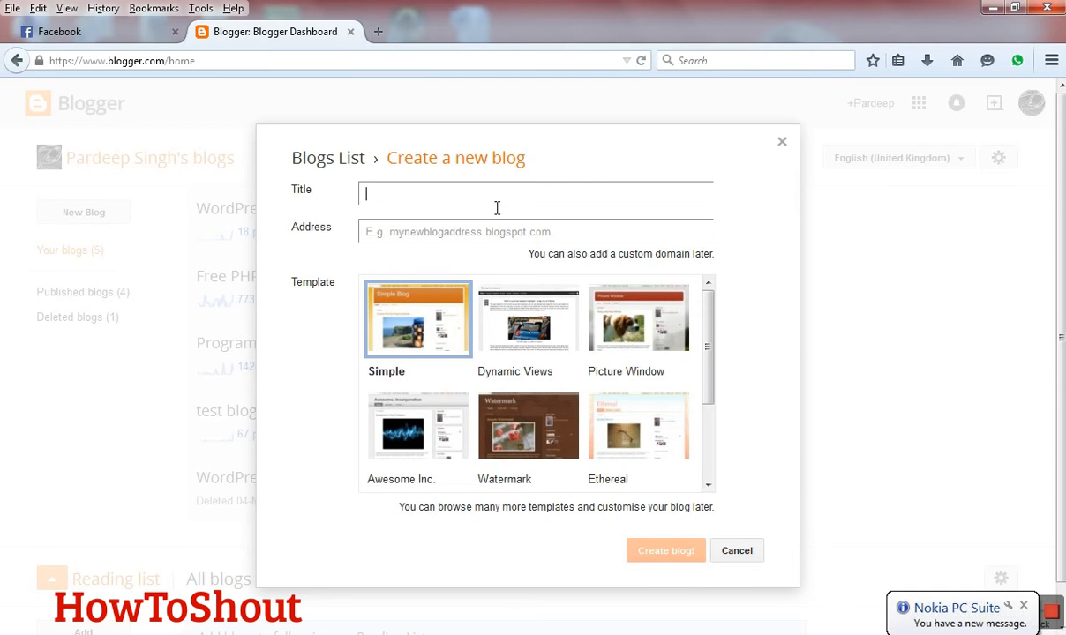
type("Internet")
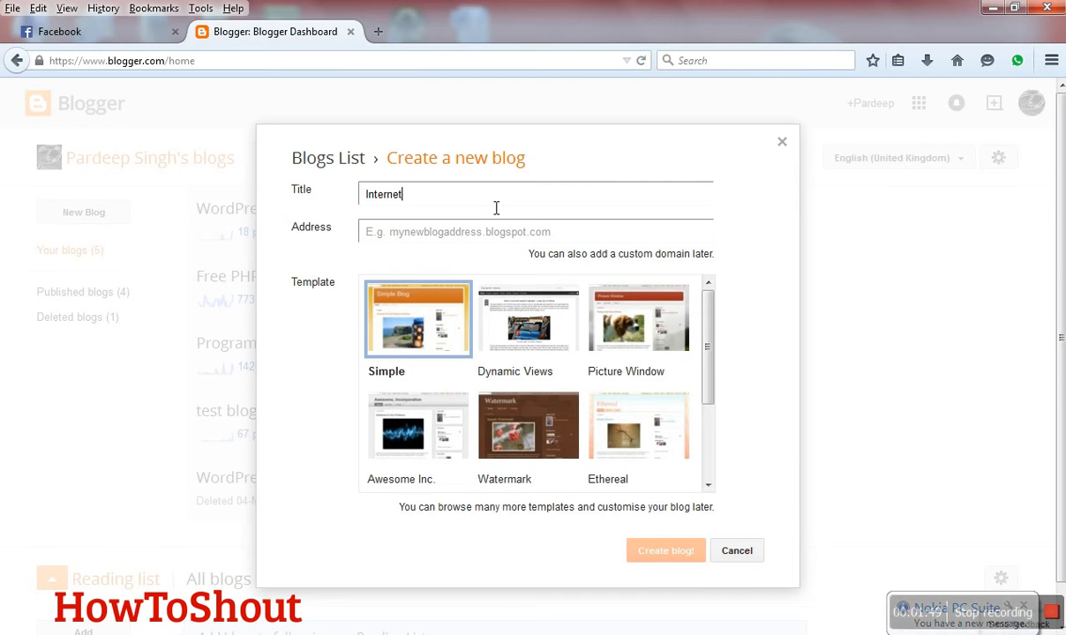
key("BackSpace")
key("BackSpace")
key("BackSpace")
key("BackSpace")
key("BackSpace")
key("BackSpace")
key("BackSpace")
key("BackSpace")
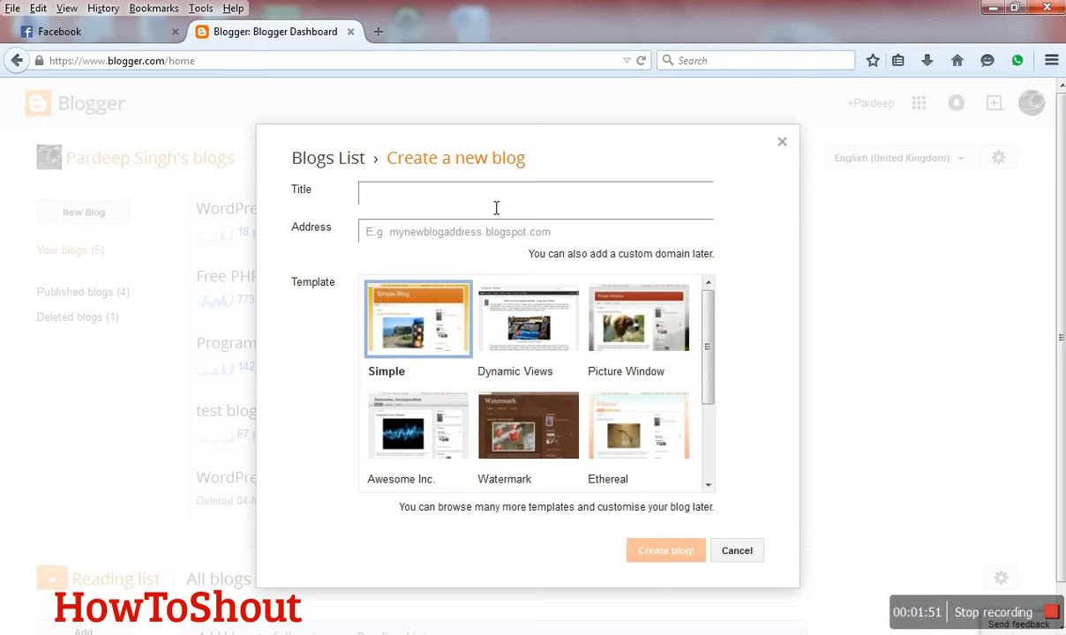
- Title the new blog "Programing Test" and set its address to programingtest09.blogspot.com
type("Programing Test")
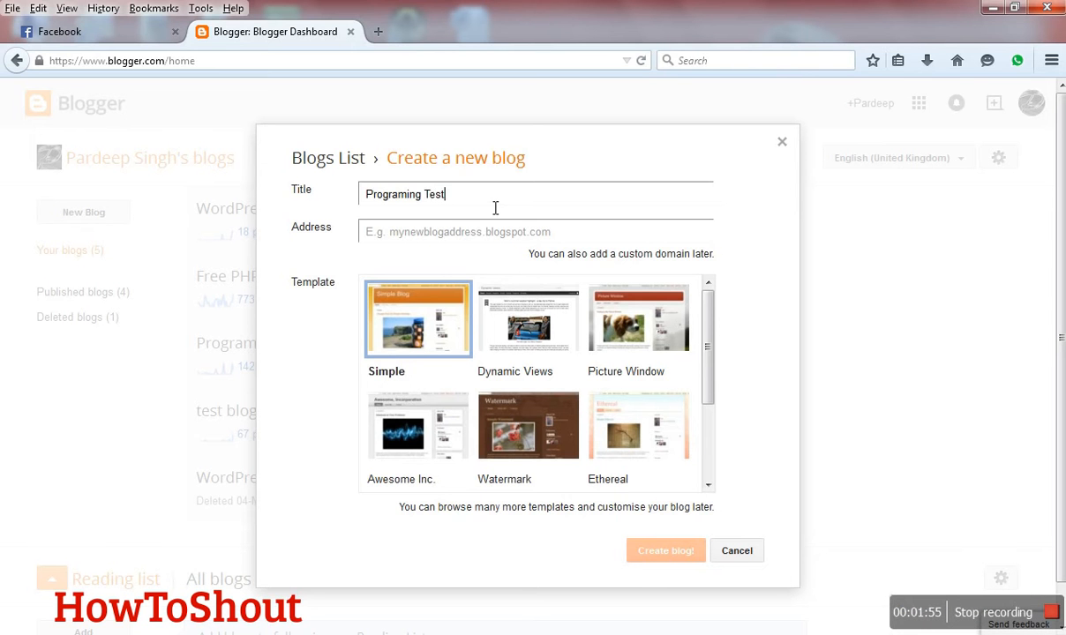
left_click(476, 231)
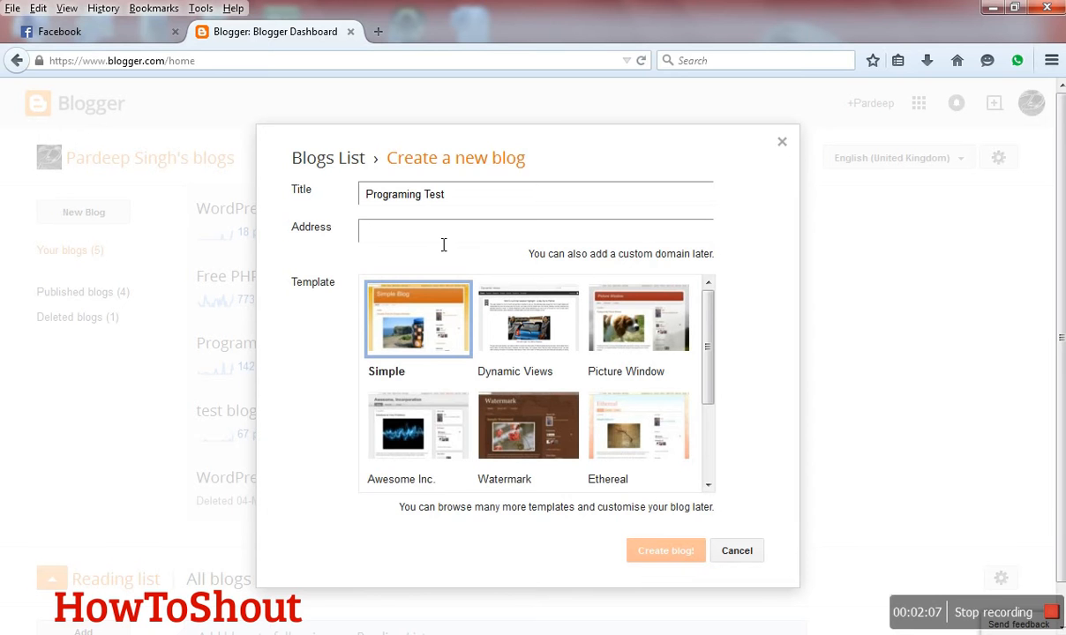
type("progr")
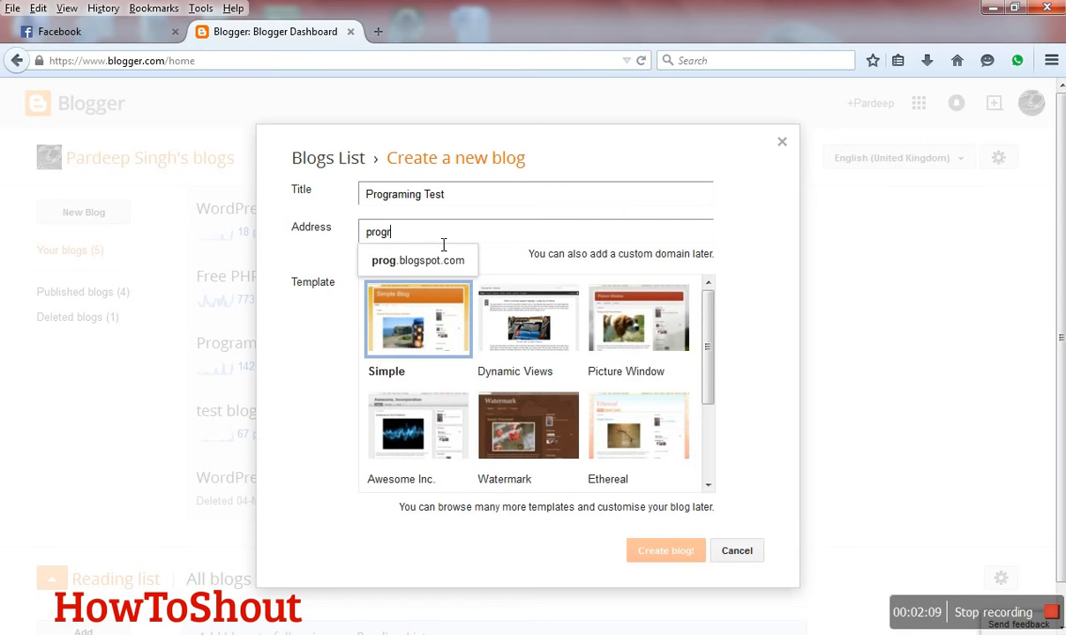
type("aming")
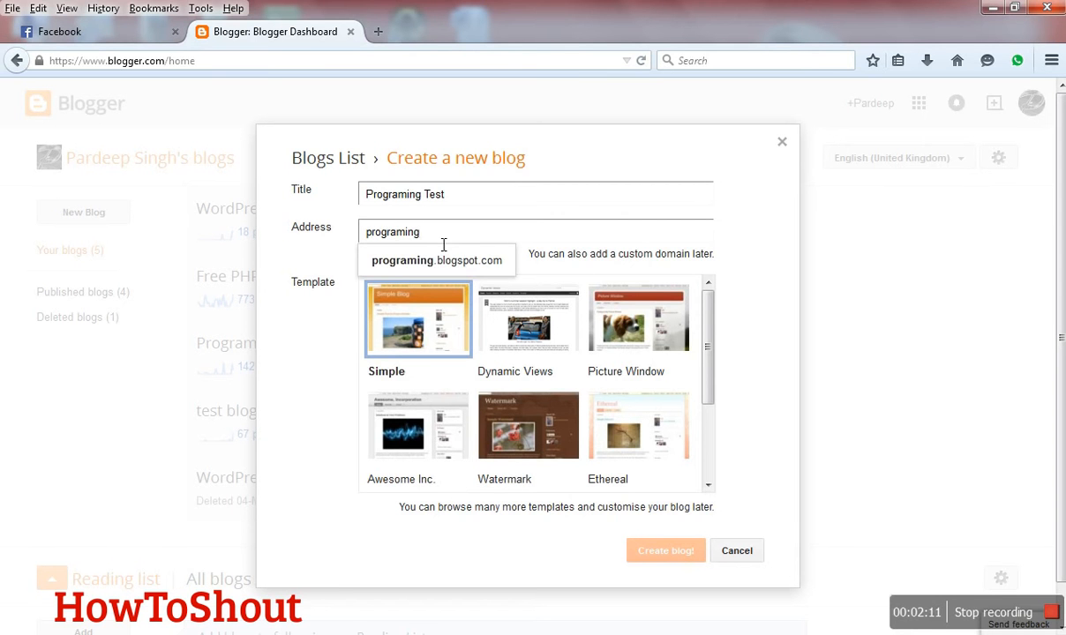
type("test")
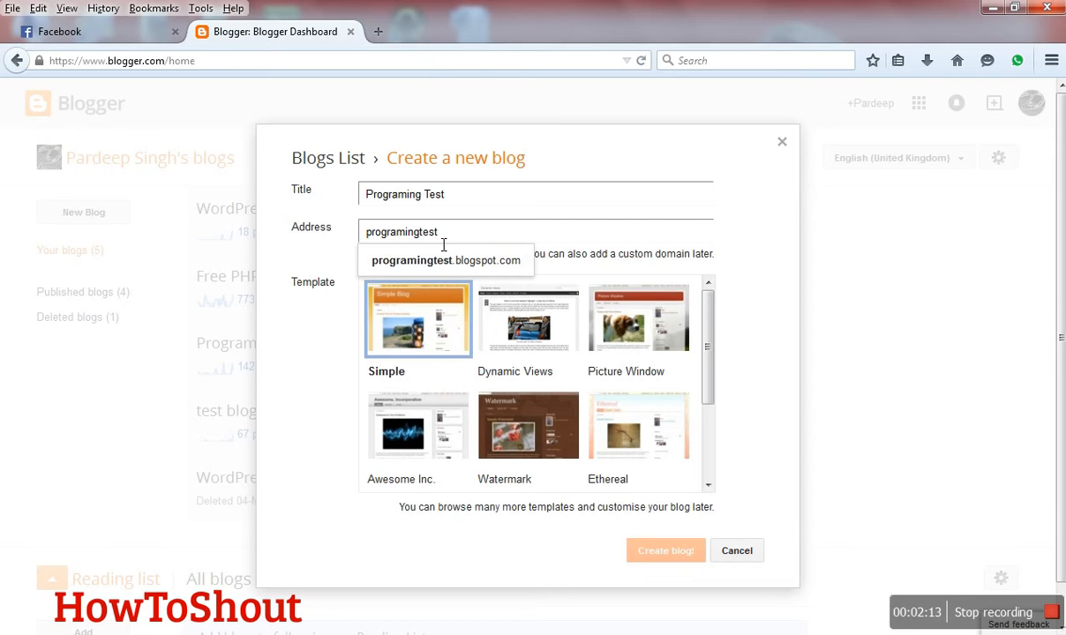
type("09")
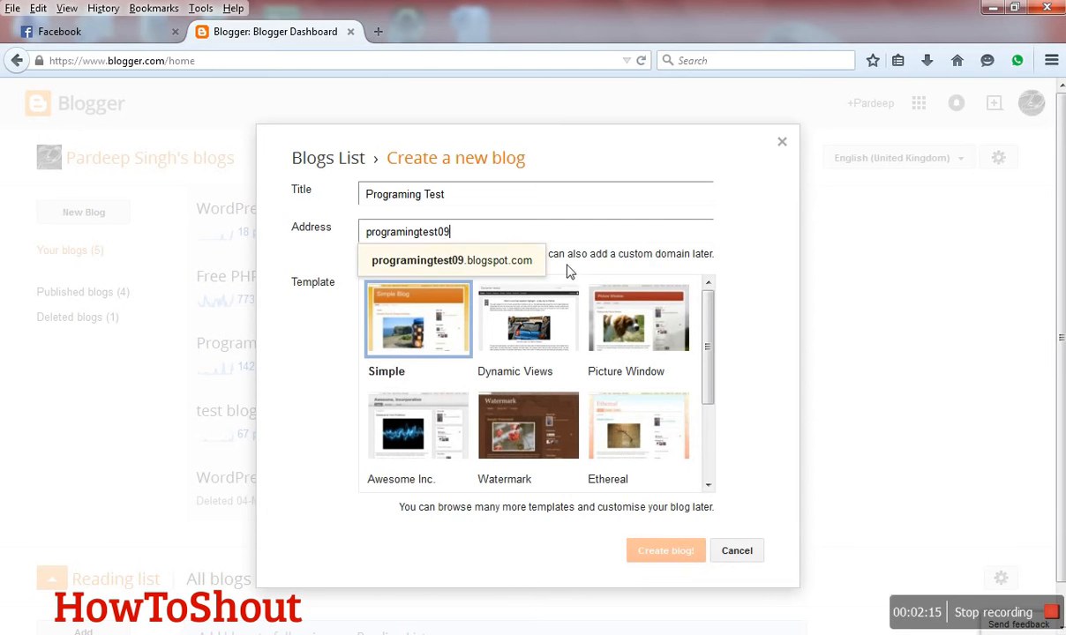
left_click(744, 288)
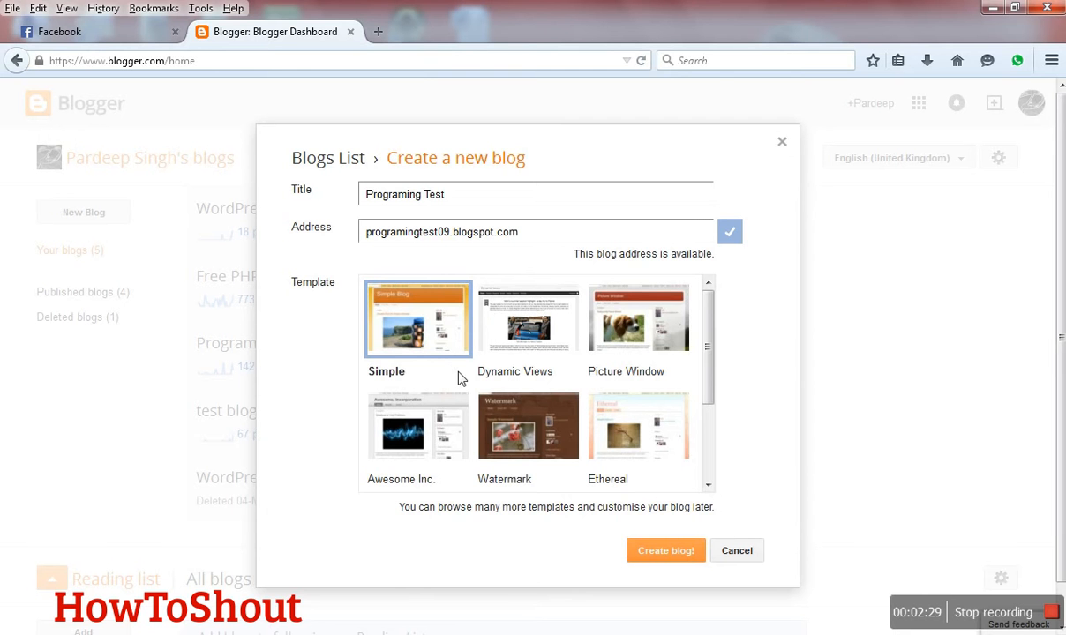
- Look through the available templates and create the blog with the Simple template
scroll(468, 363, "down", 1)
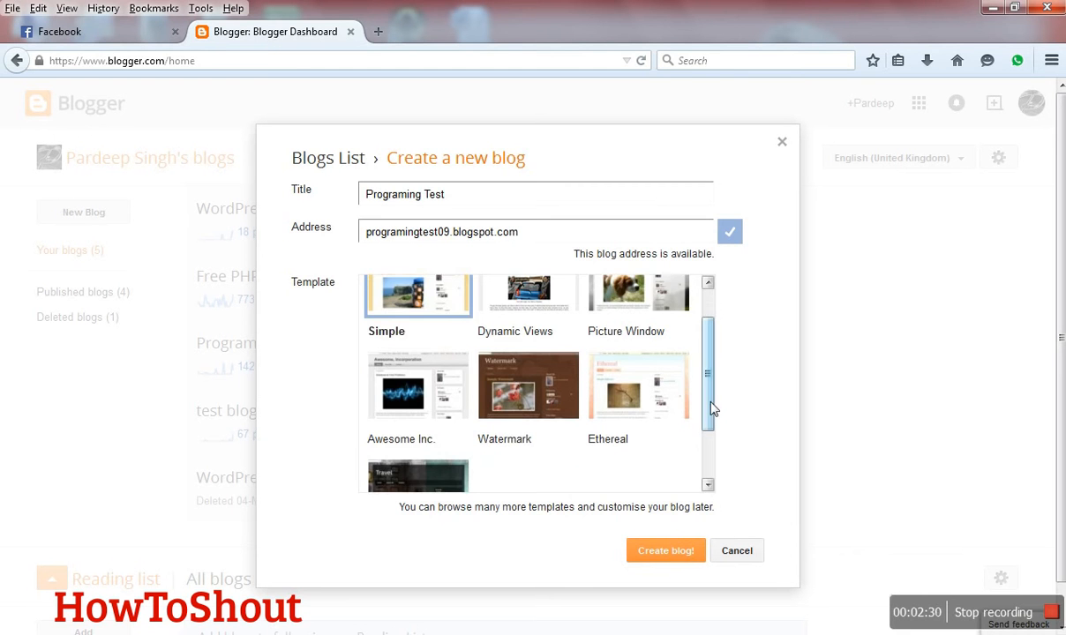
left_click_drag(711, 411, 711, 350)
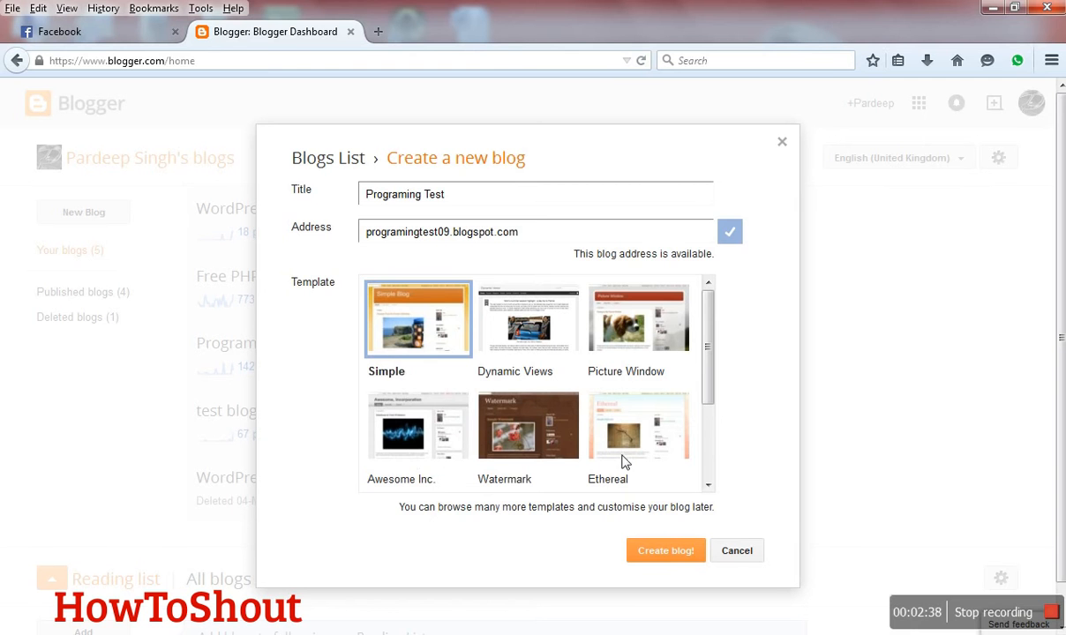
scroll(644, 392, "down", 2)
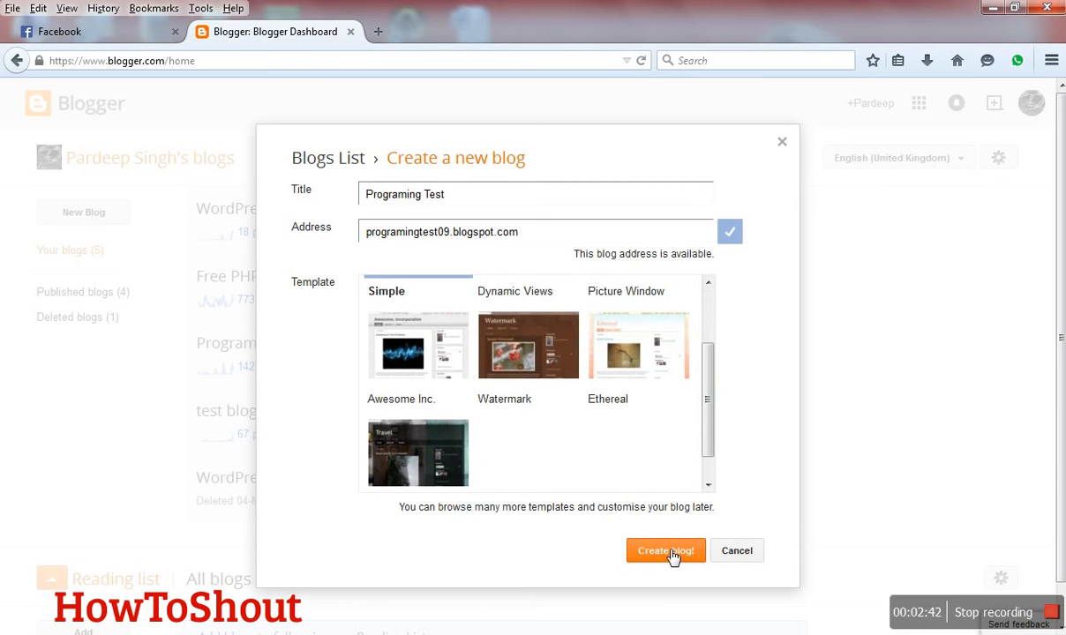
left_click(669, 553)
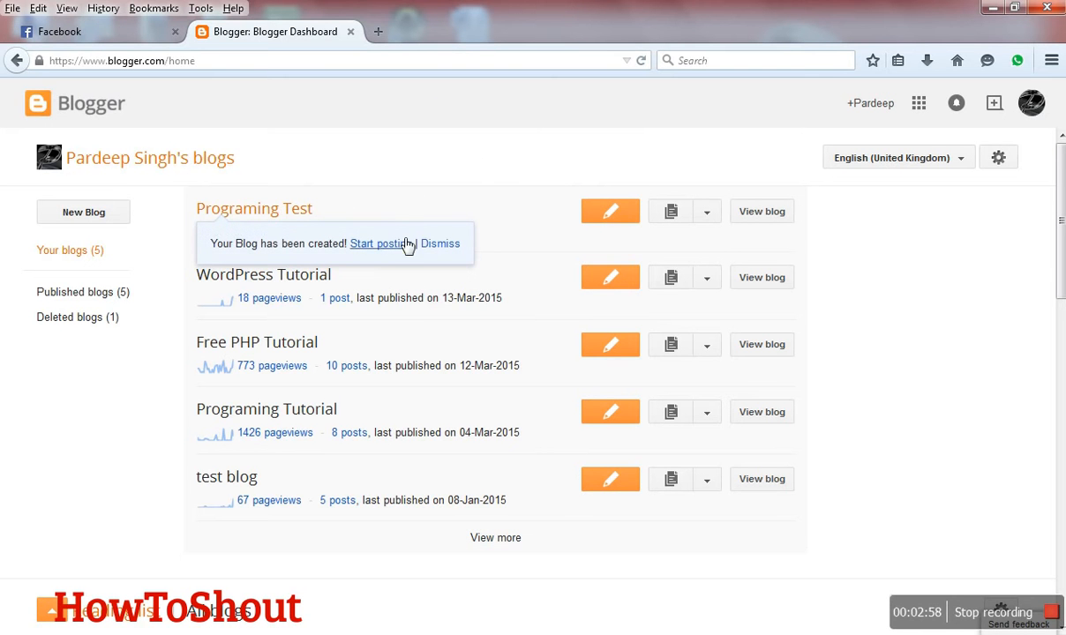
- Look over the management options for the Programing Test blog and the rest of the dashboard page
left_click(706, 214)
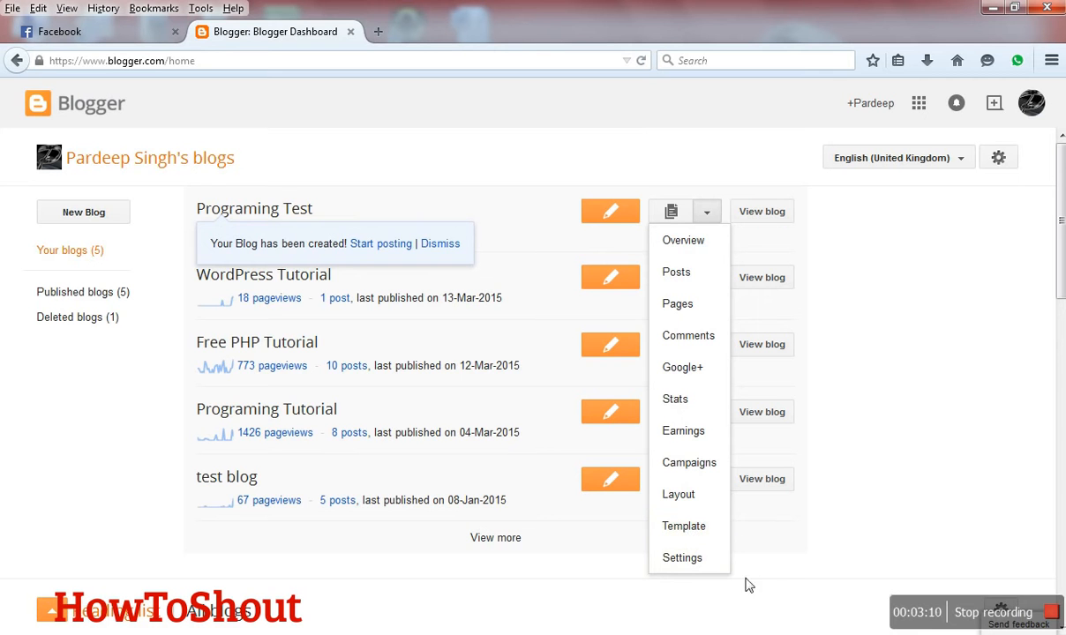
scroll(796, 593, "down", 5)
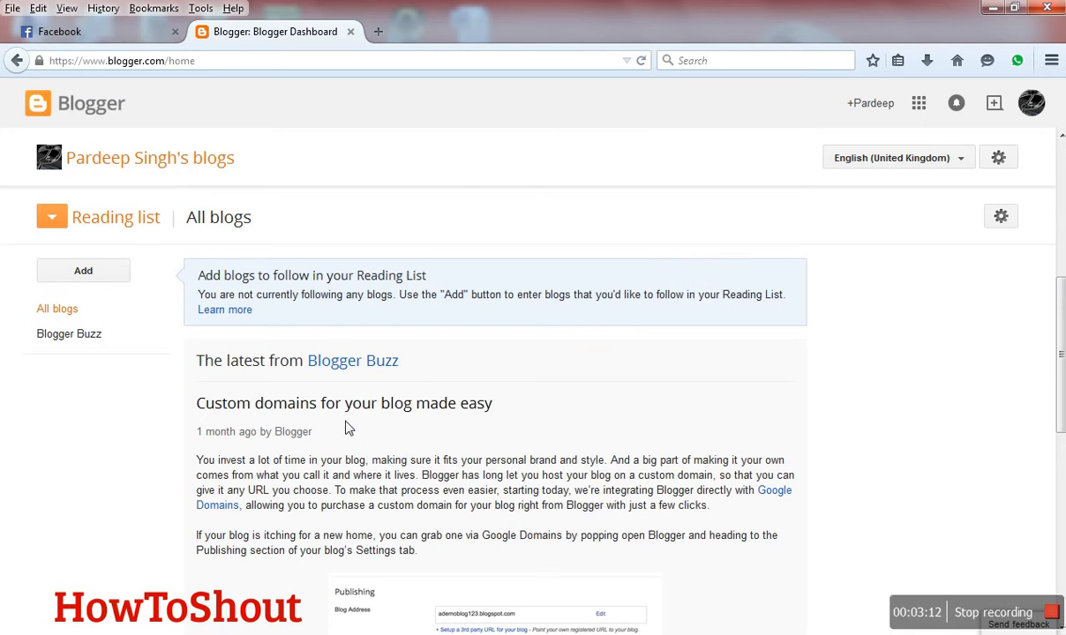
scroll(293, 303, "up", 5)
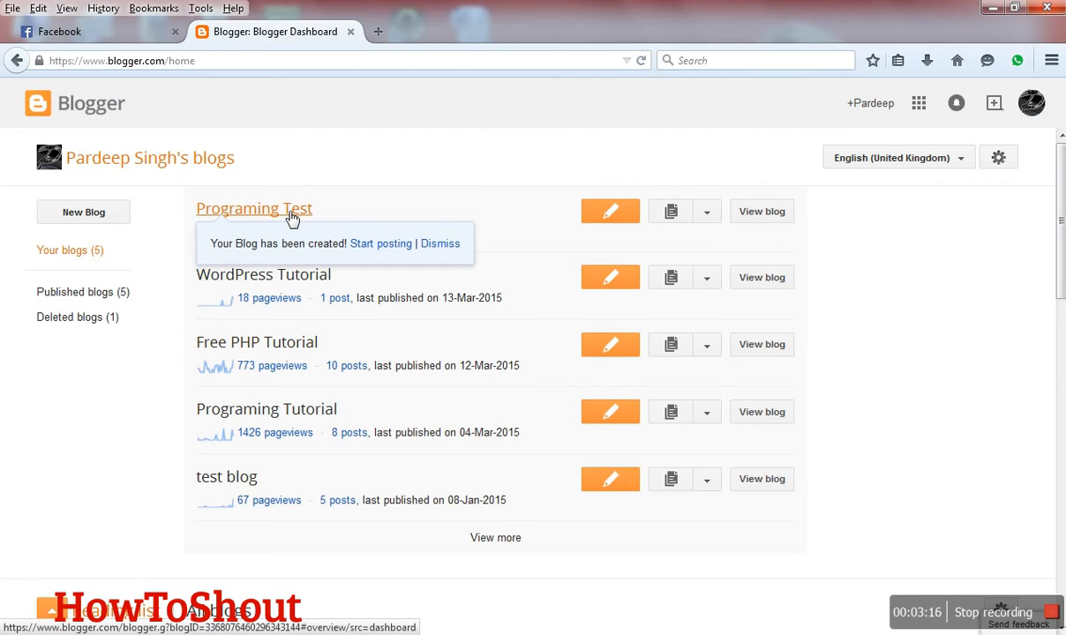
- Open the Programing Test blog's overview, view the published blog, and return to the overview
left_click(293, 218)
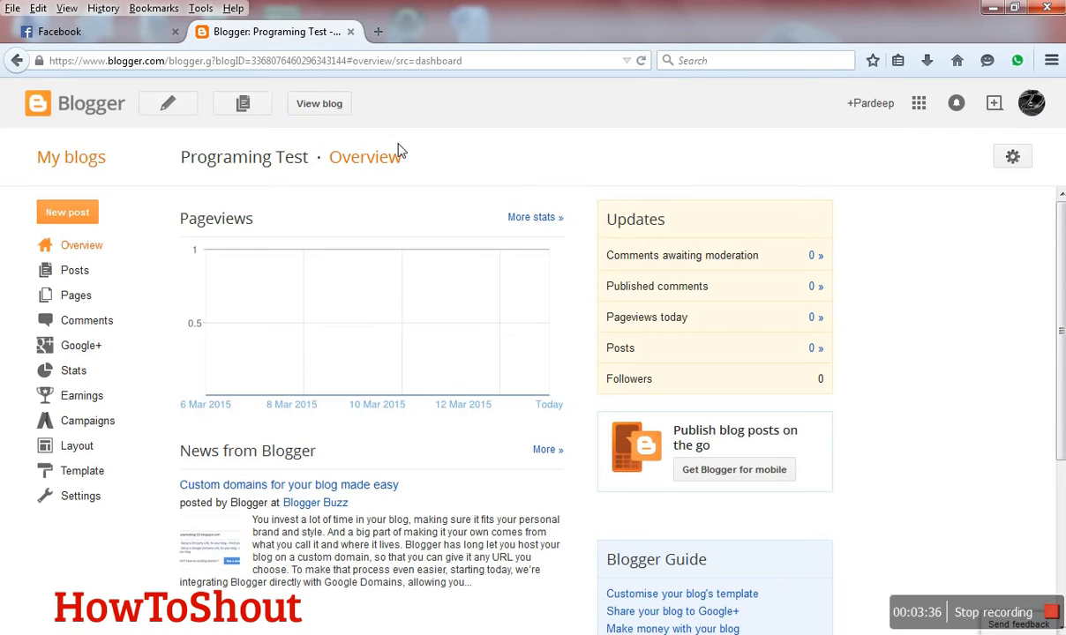
left_click(321, 106)
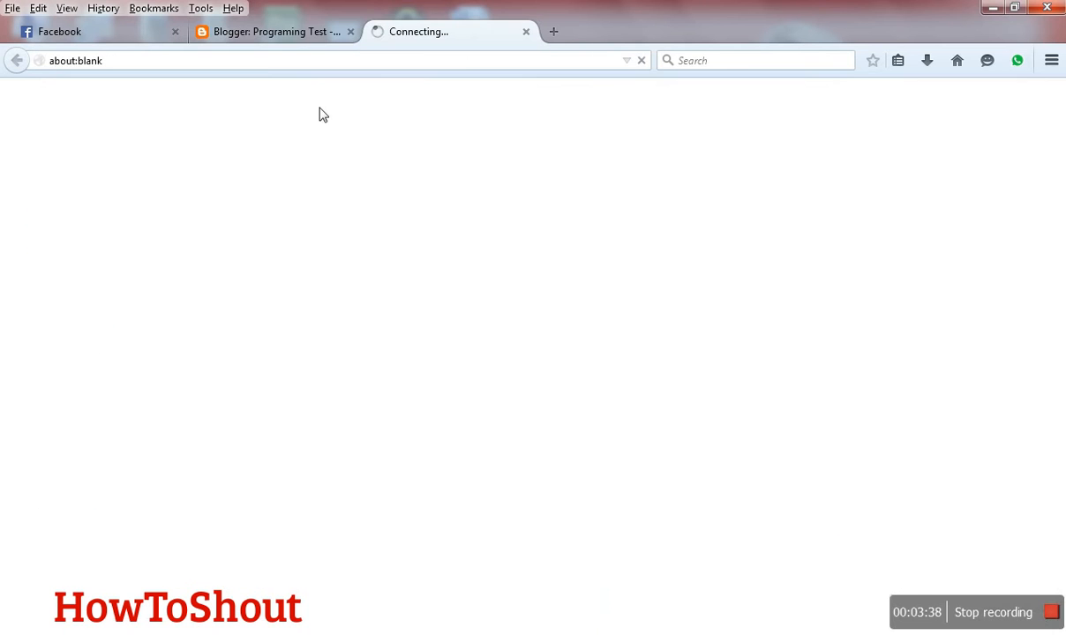
left_click(295, 35)
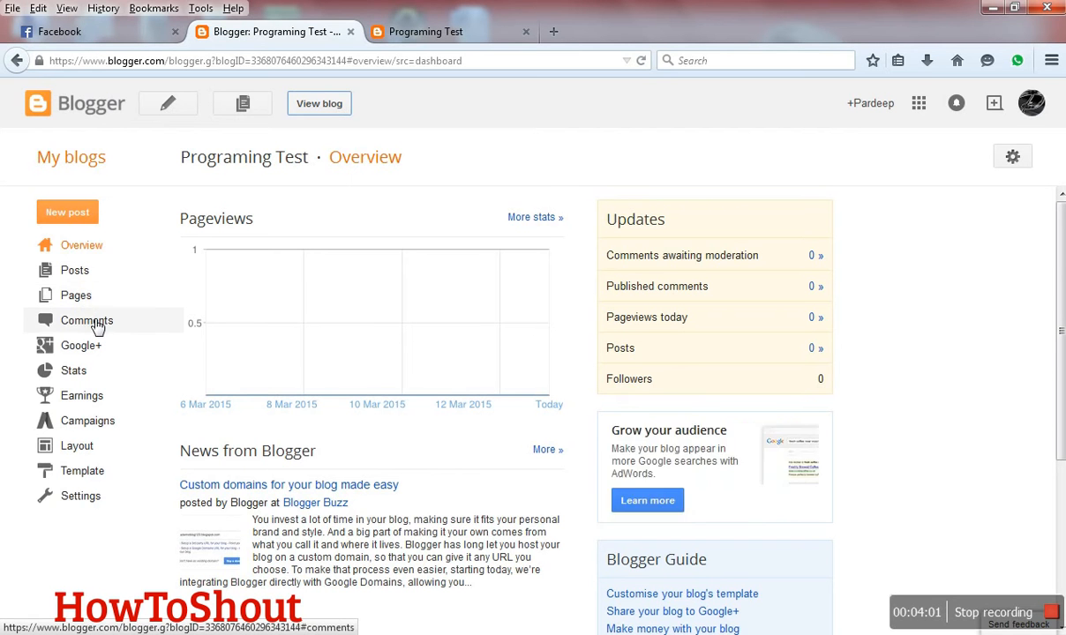
- Examine the blog's Stats overview, Layout and Template pages in turn
left_click(85, 372)
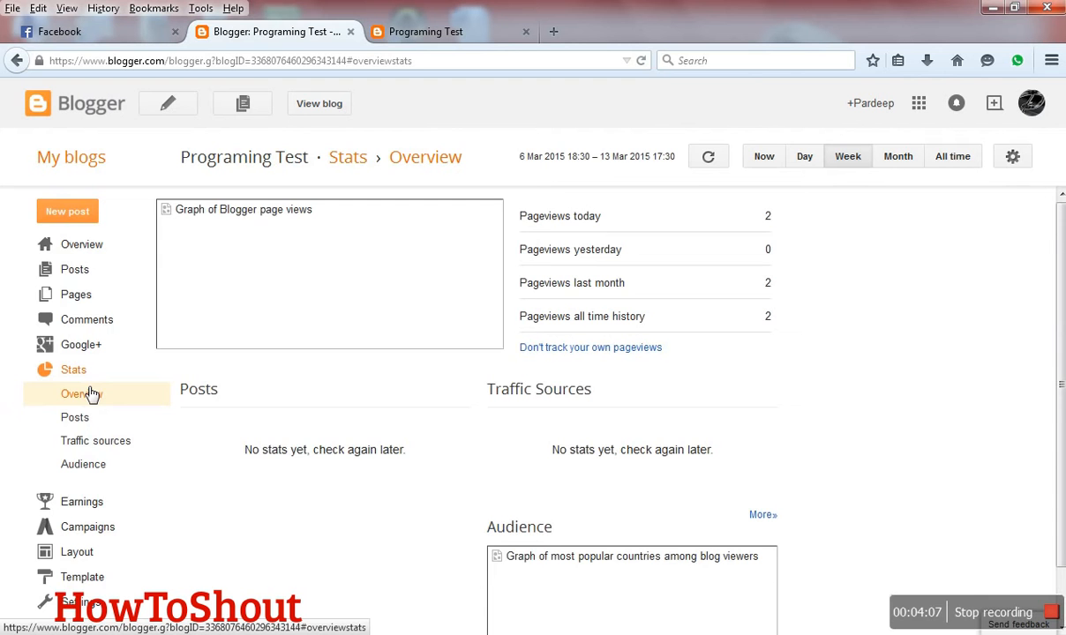
scroll(93, 394, "down", 1)
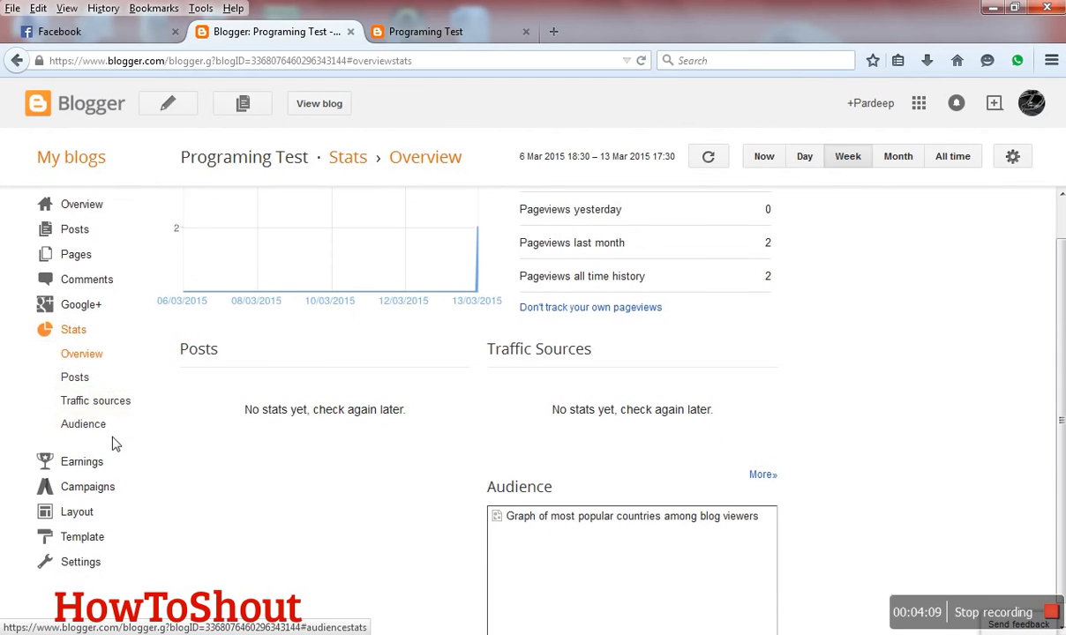
left_click(78, 512)
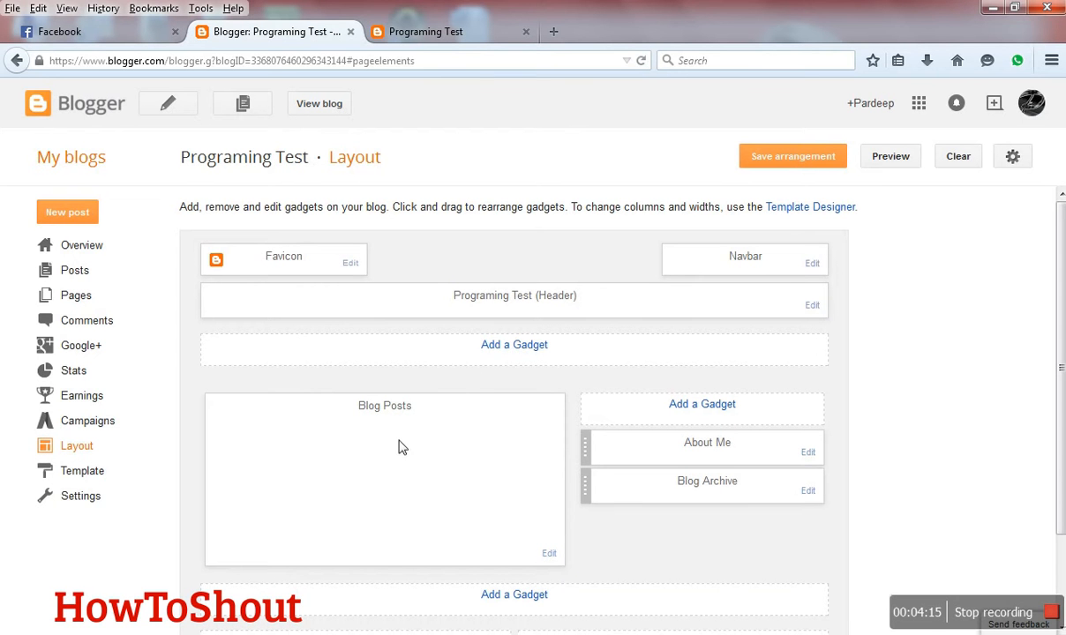
left_click(92, 479)
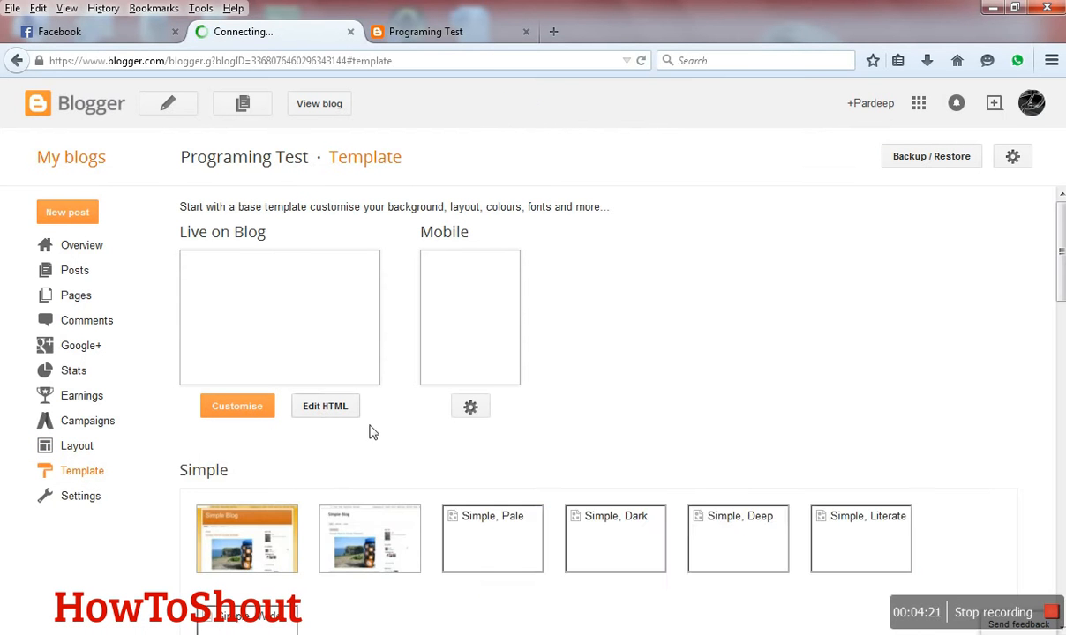
scroll(353, 468, "down", 3)
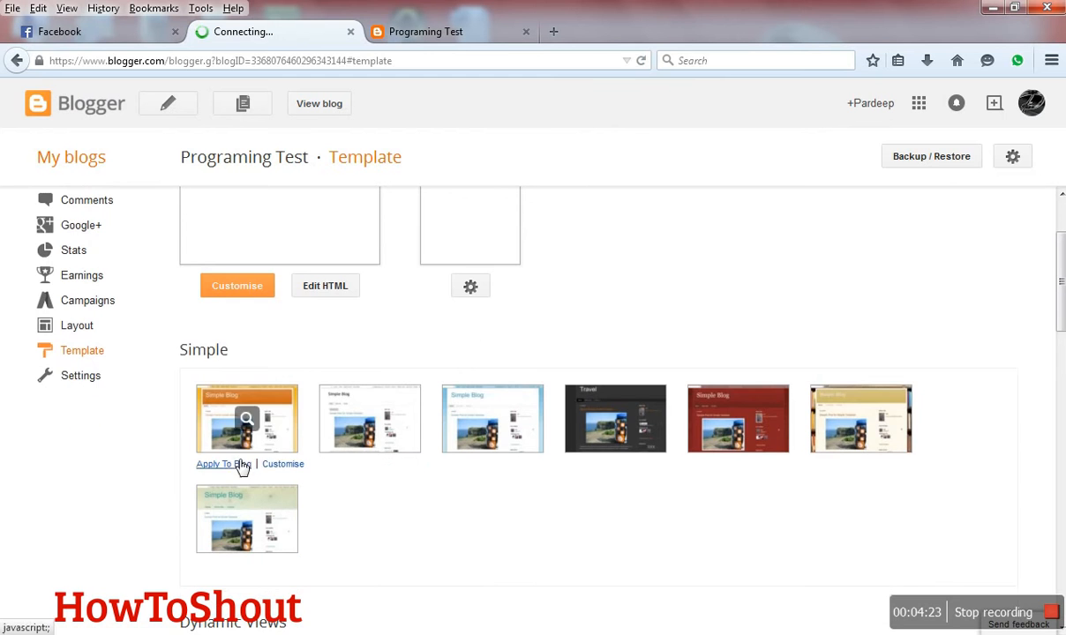
scroll(609, 419, "up", 3)
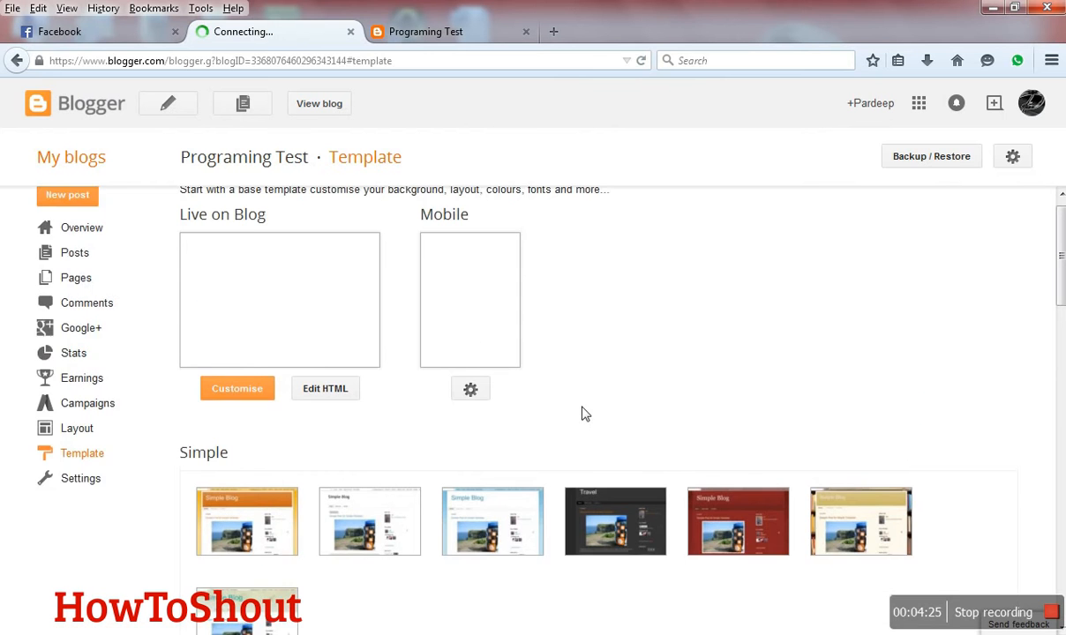
- Open the blog's basic settings, check the published blog page and its address, and return to the settings
left_click(77, 496)
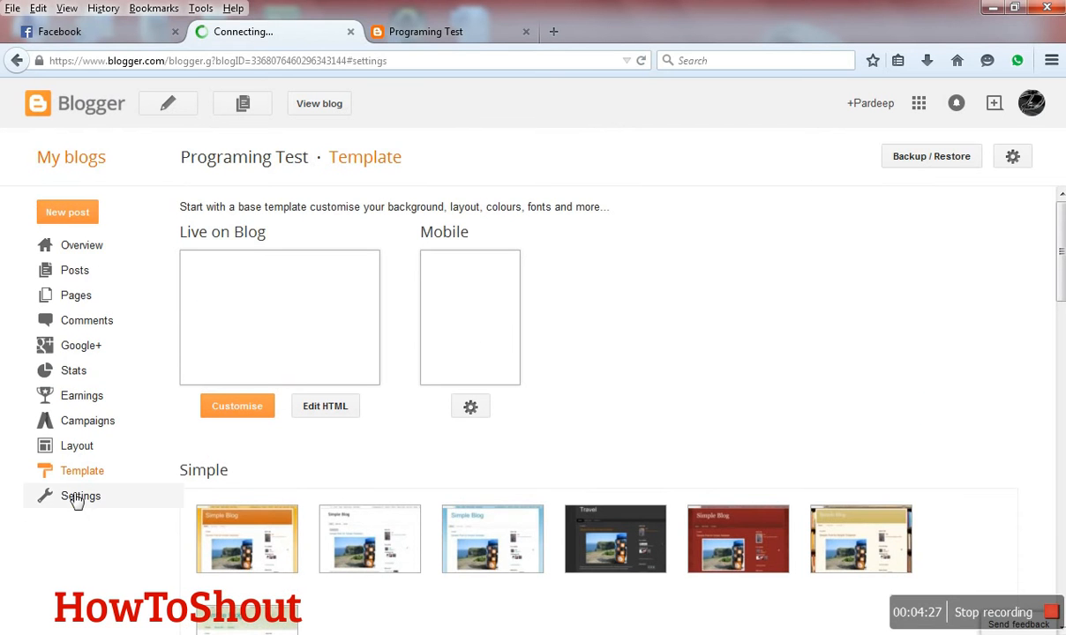
scroll(77, 500, "down", 1)
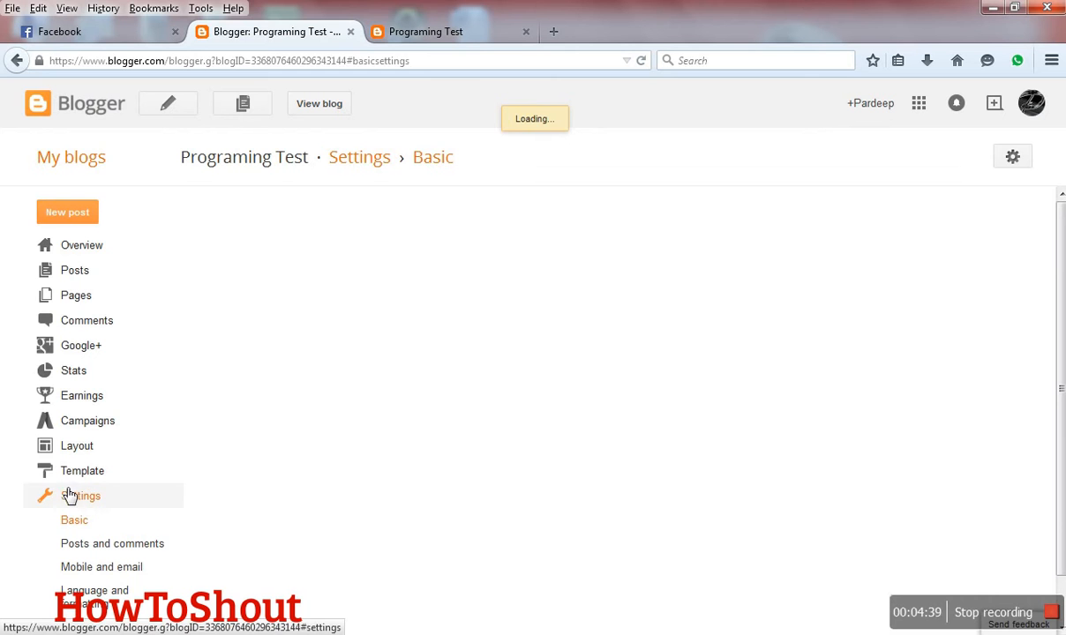
left_click(457, 36)
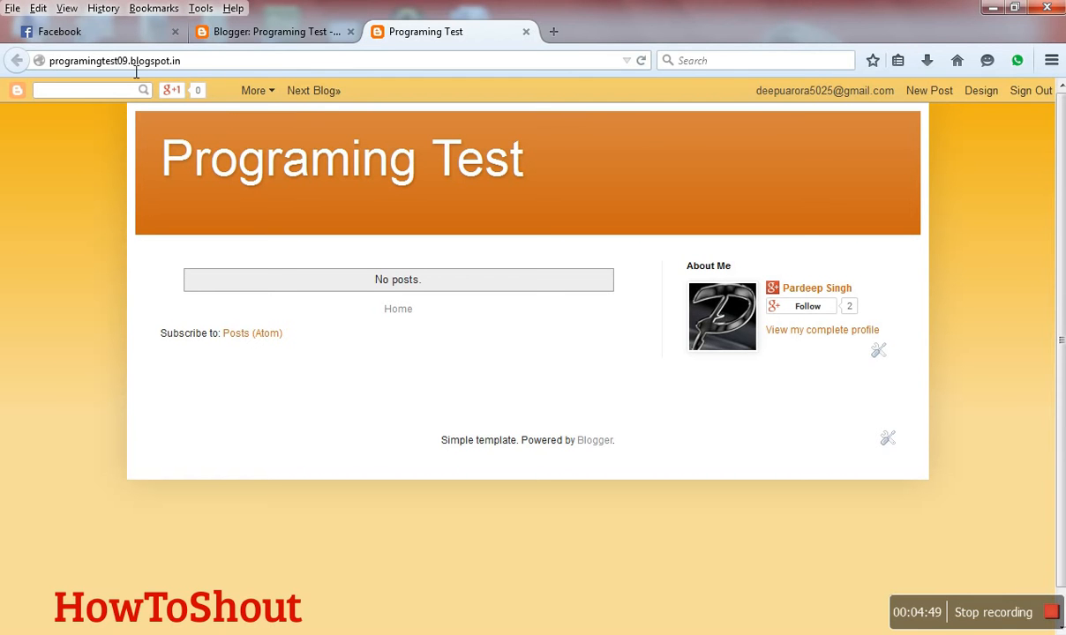
left_click(262, 37)
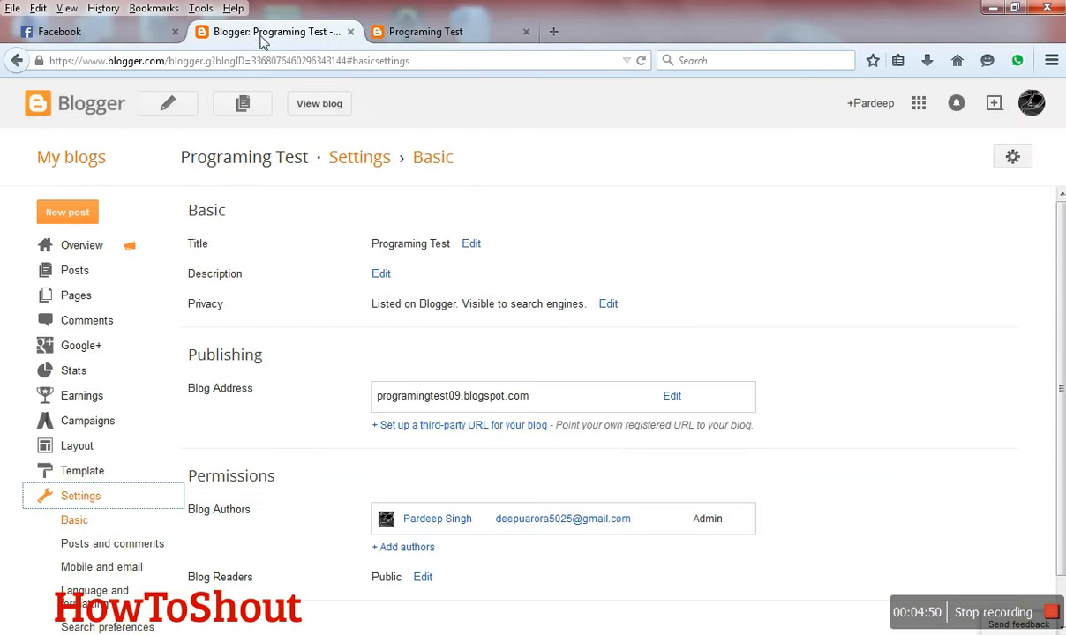
- Return to the blog's overview, dismiss the Google+ sharing notice, and start a new post from the posts list
left_click(91, 248)
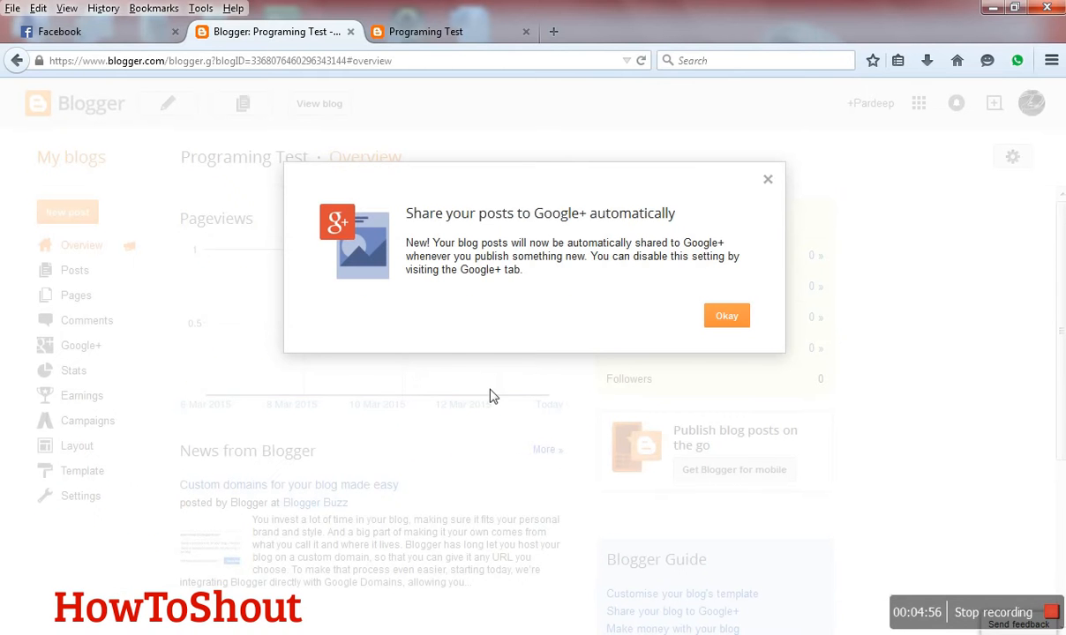
left_click(768, 182)
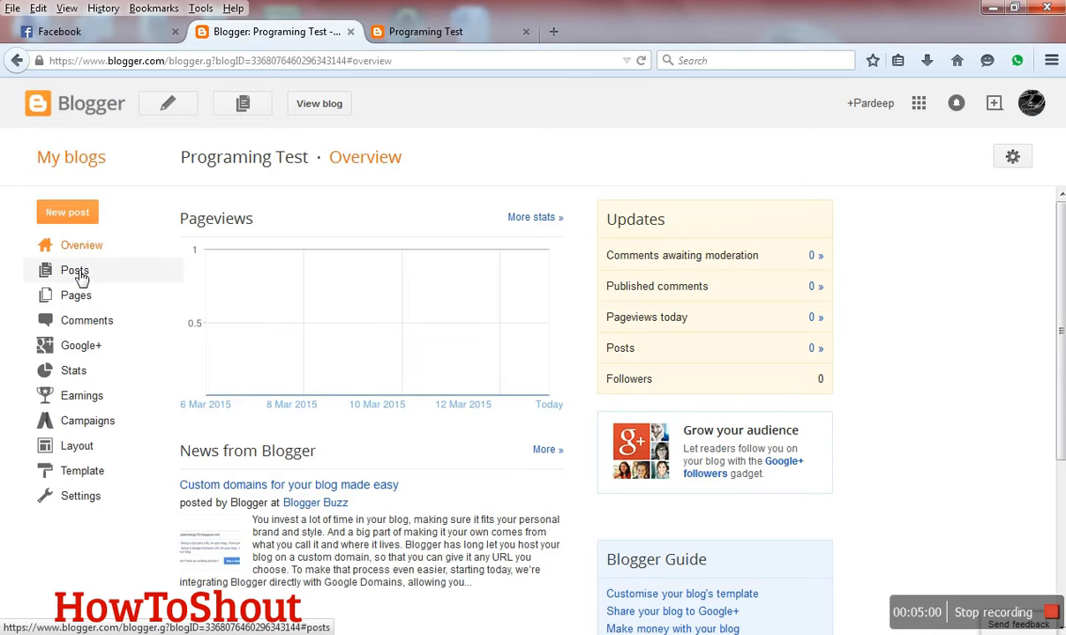
left_click(81, 278)
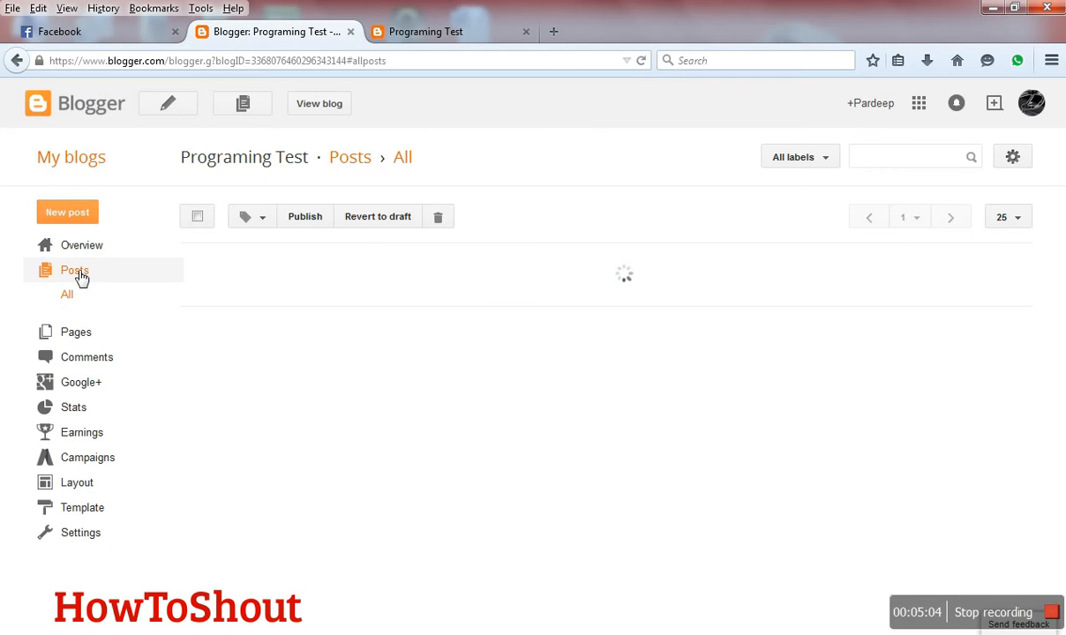
left_click(78, 215)
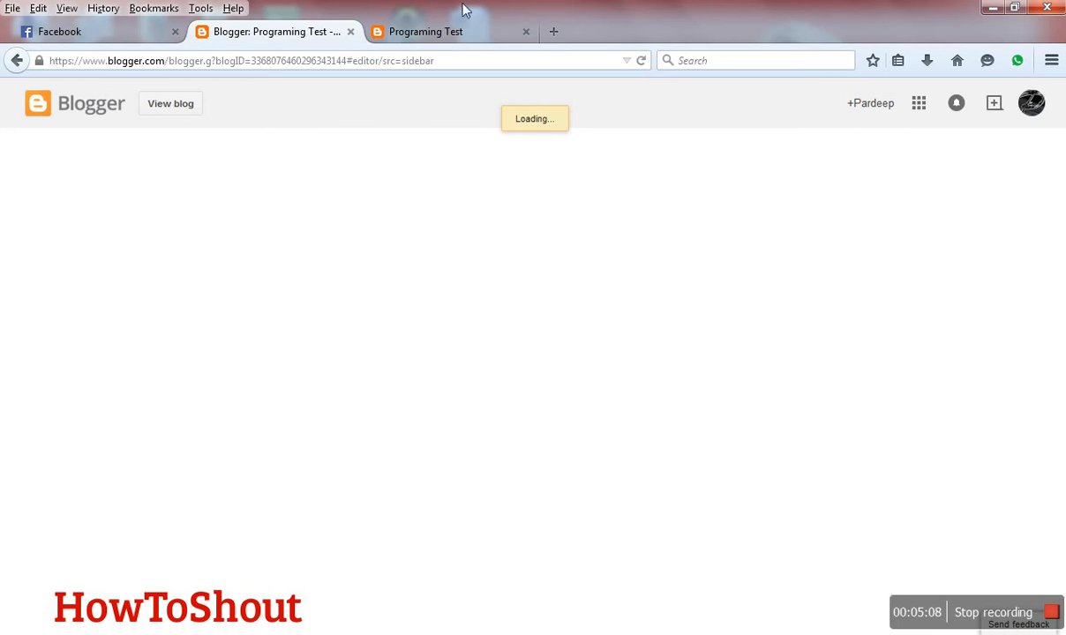
- Check the published blog page, return to the post editor and title the new post "PHP Language"
left_click(441, 35)
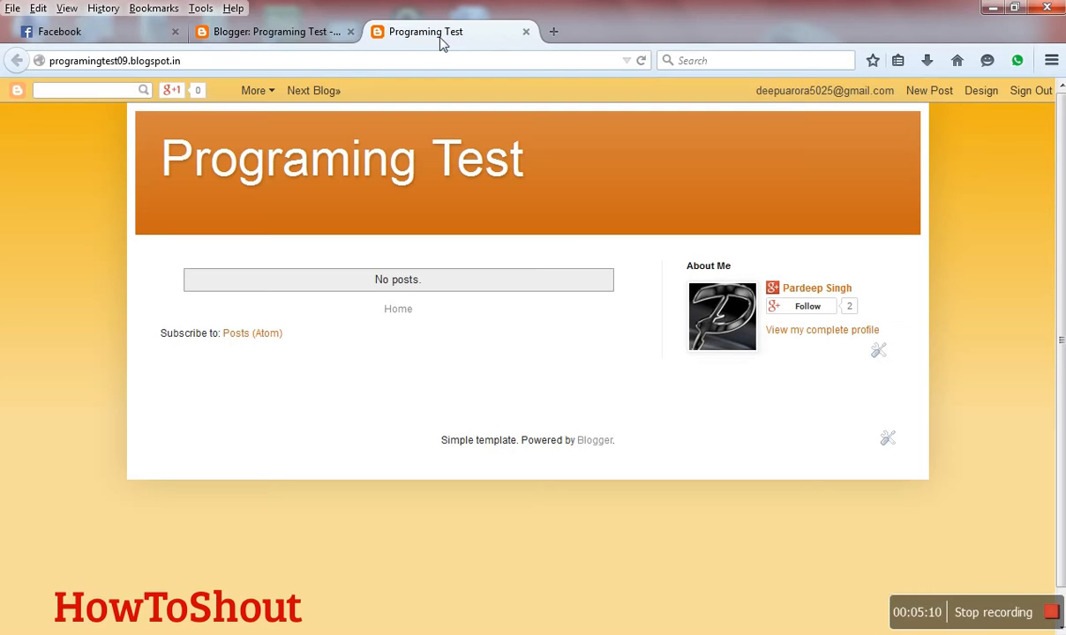
left_click(296, 43)
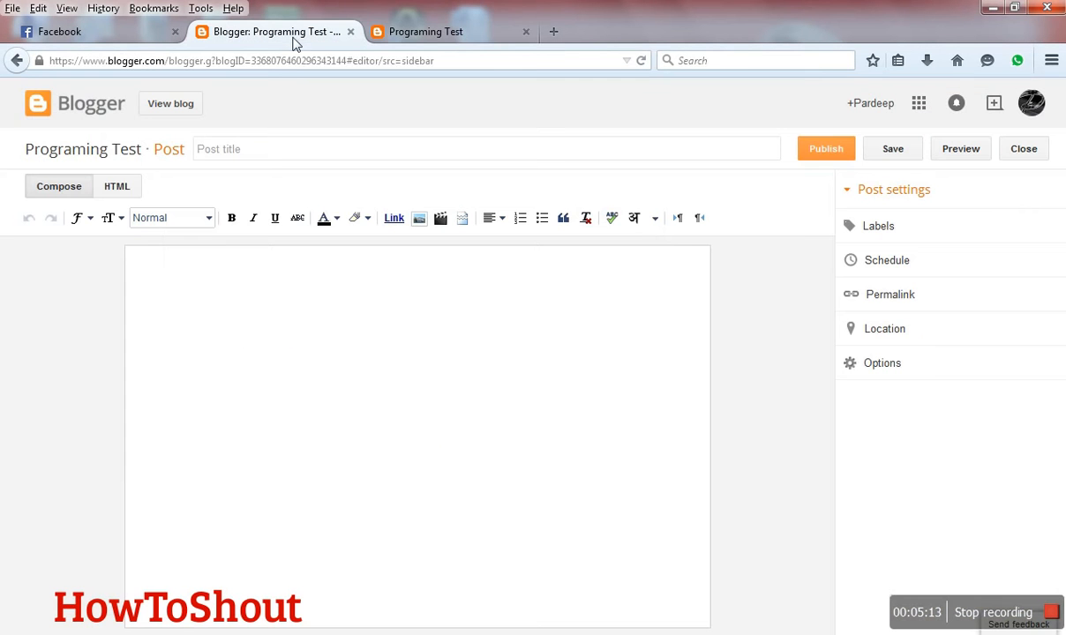
left_click(286, 161)
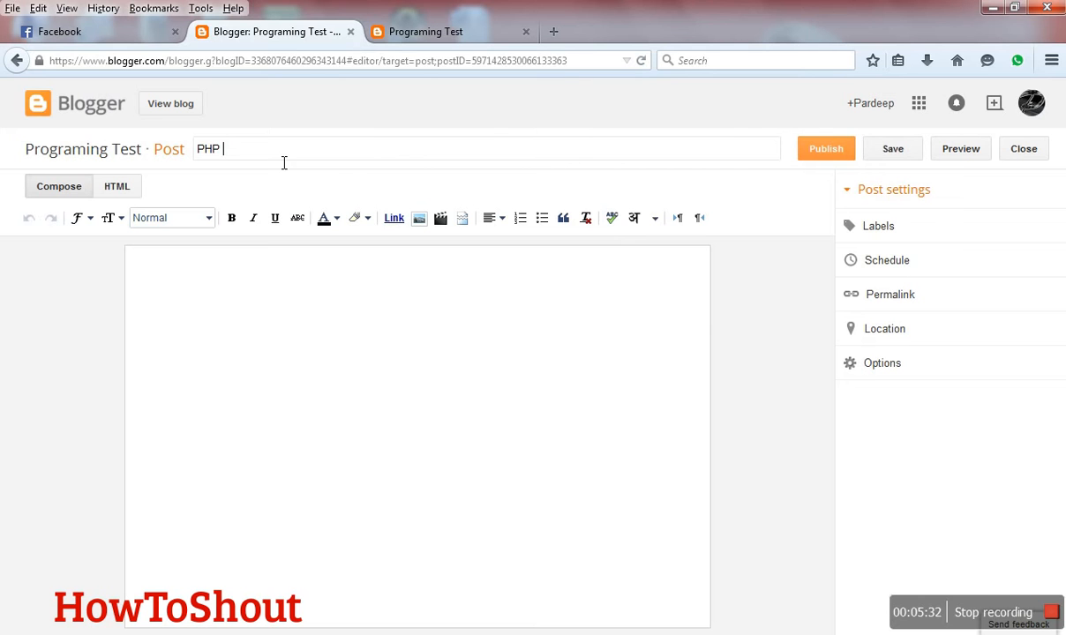
type("Language")
- Write "PHP is best language.and it is free open source" as the post's body text
left_click(266, 335)
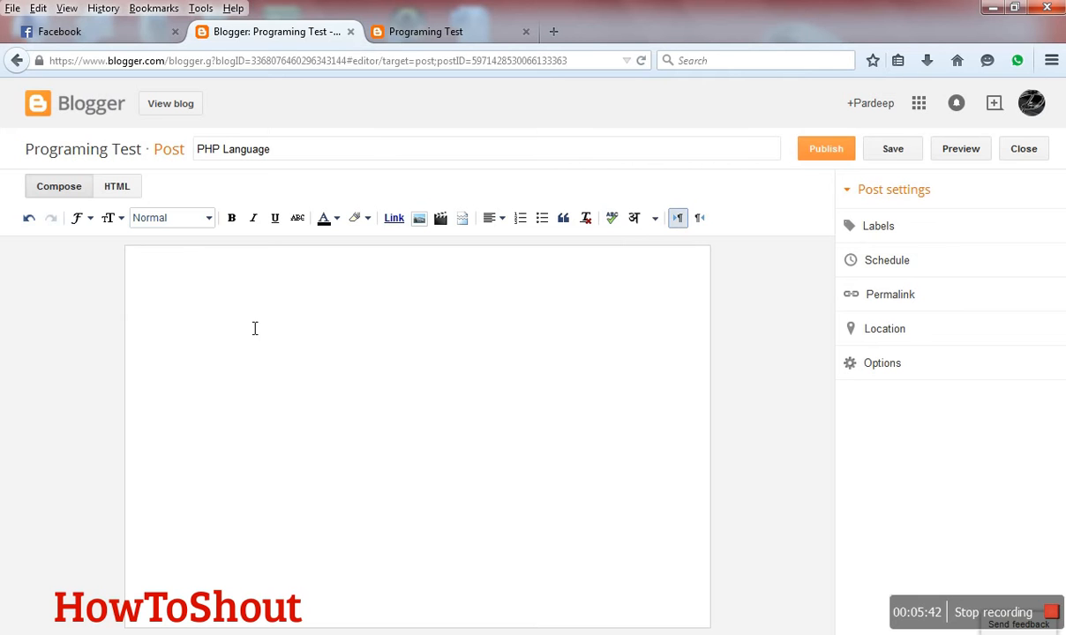
type("PHP is best la")
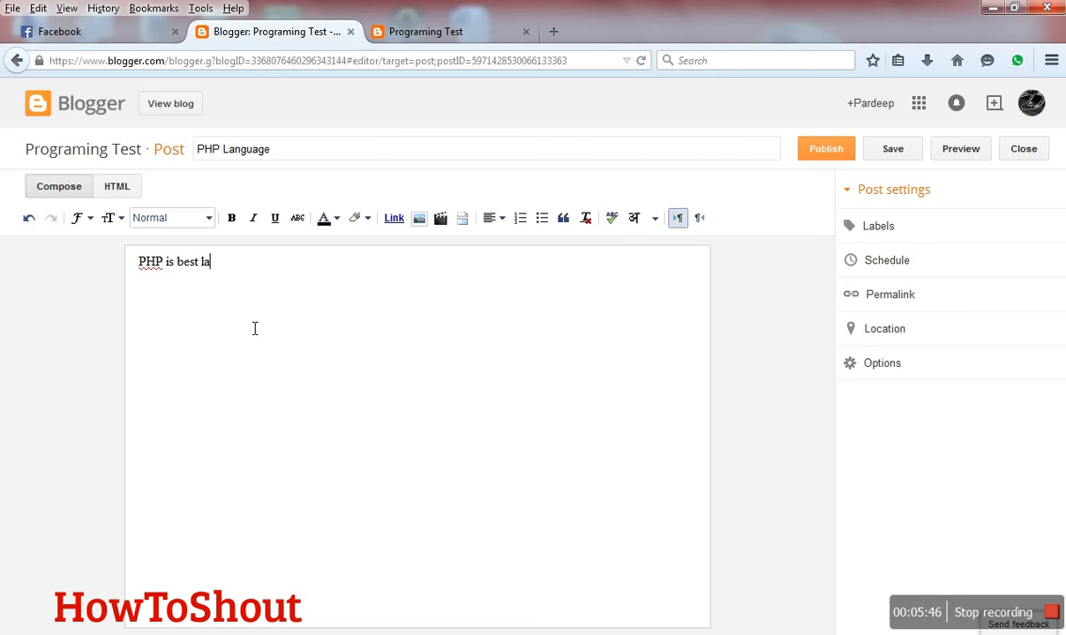
type("nguage.and it si")
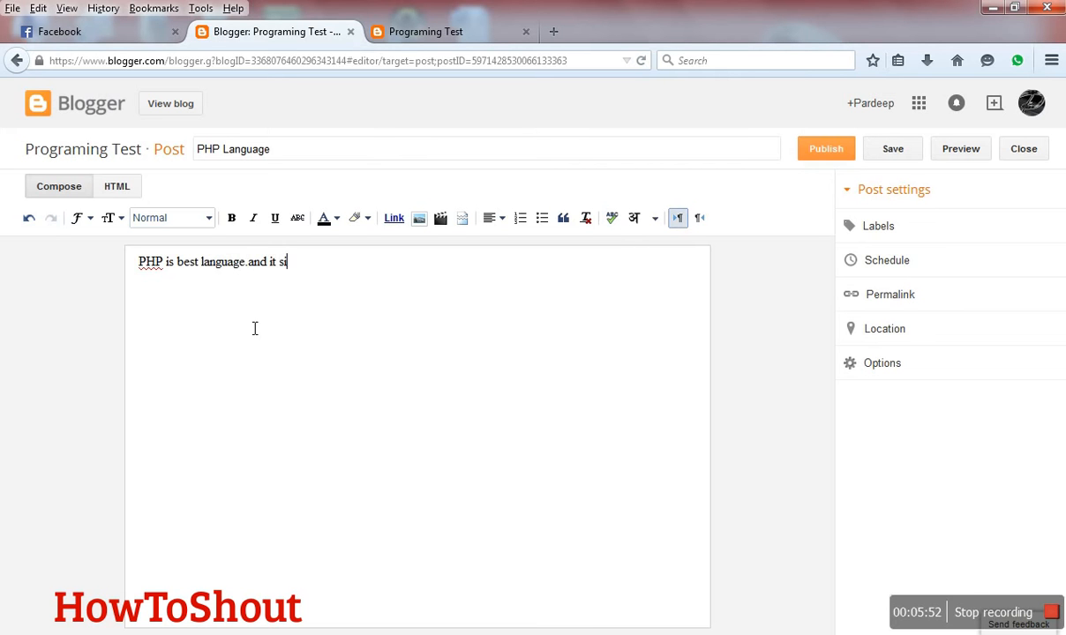
key("BackSpace")
key("BackSpace")
type("is free open source")
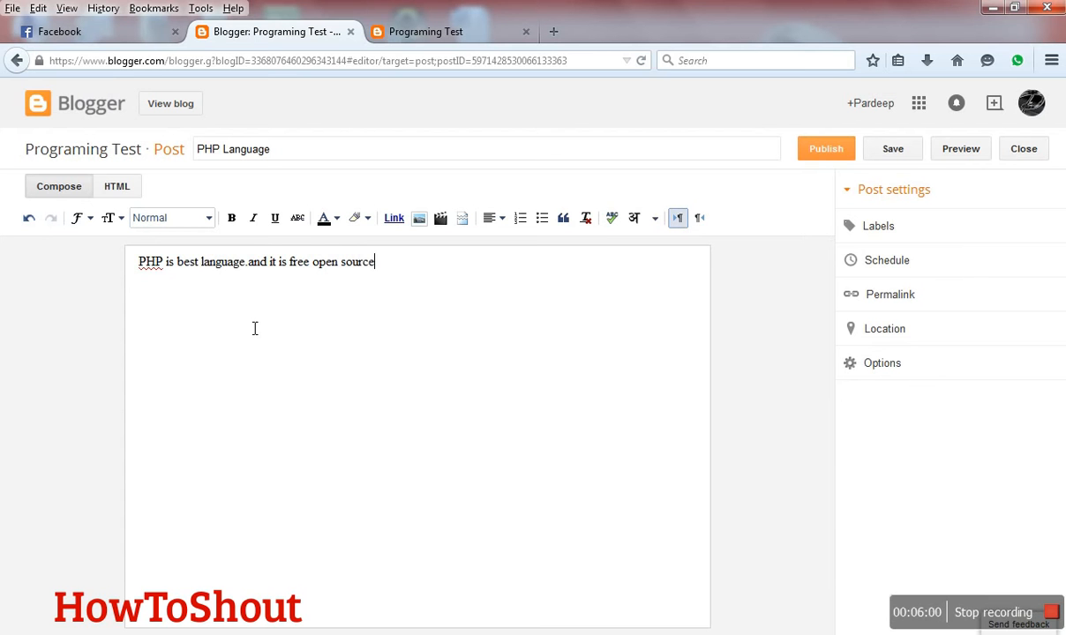
- Copy the body sentence and paste it repeatedly after itself until the post text fills about eight lines
key("ctrl+a")
key("ctrl+c")
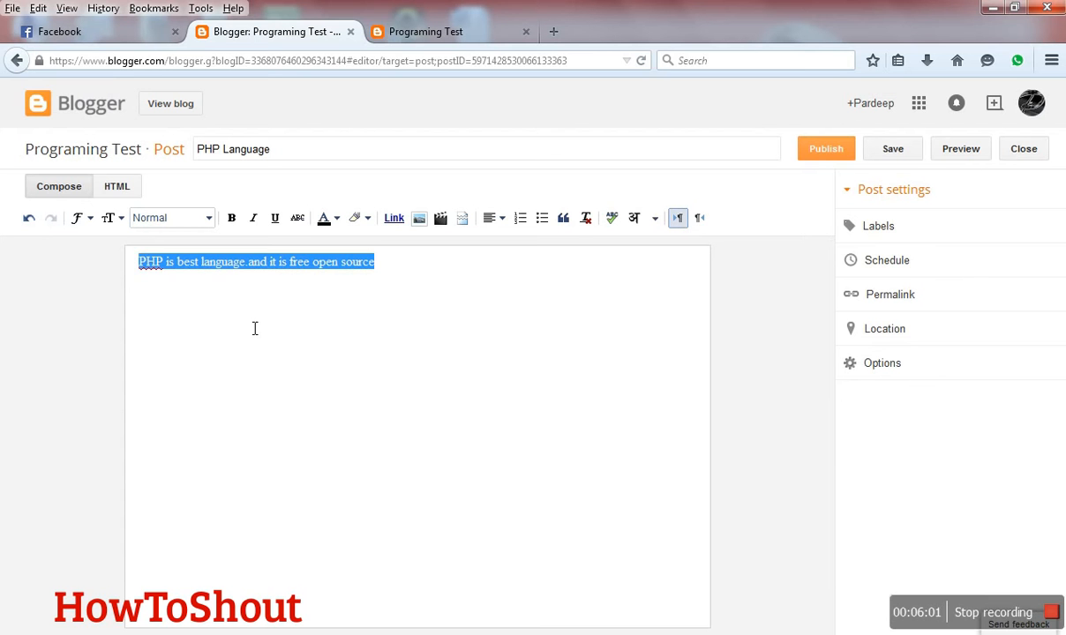
left_click(255, 328)
key("ctrl+v")
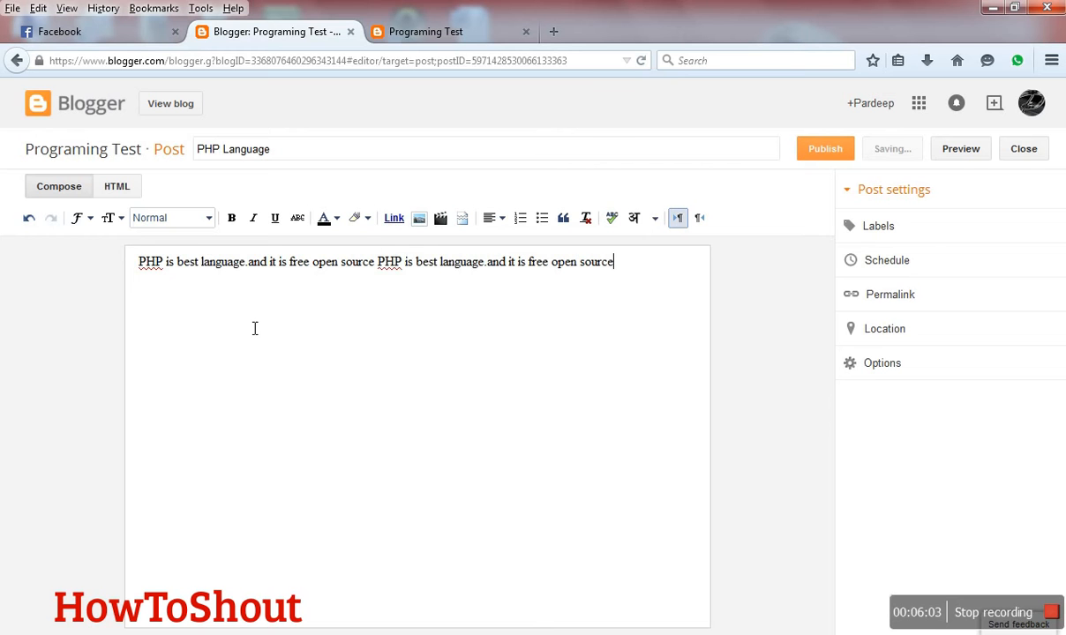
key("ctrl+v")
key("ctrl+v")
key("ctrl+v")
key("ctrl+v")
key("ctrl+v")
key("ctrl+v")
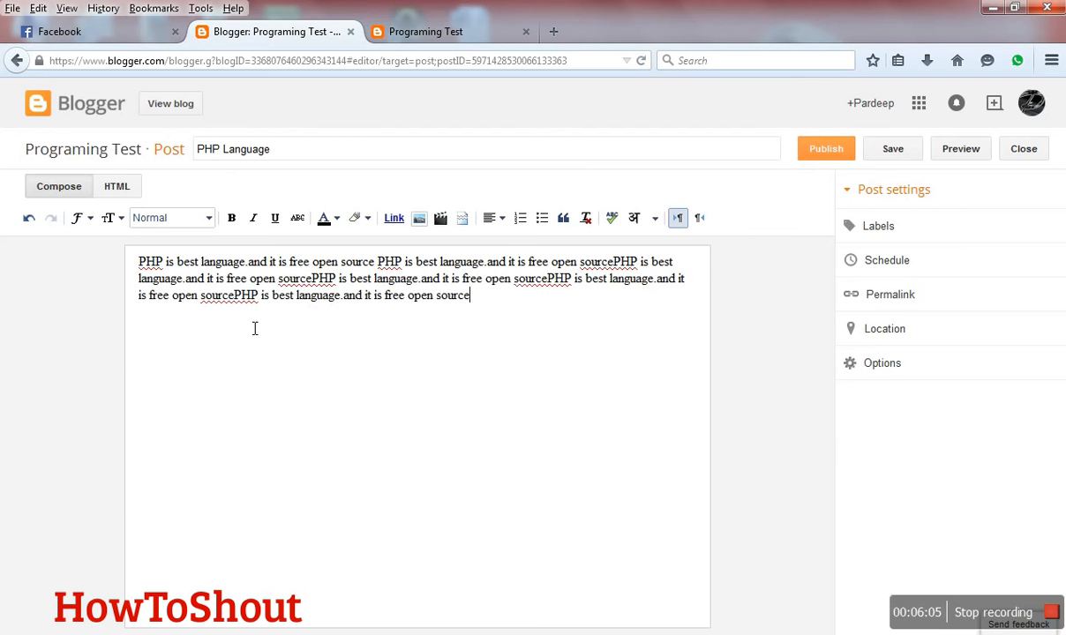
key("ctrl+v")
key("ctrl+v")
type("v")
key("ctrl+v")
key("ctrl+v")
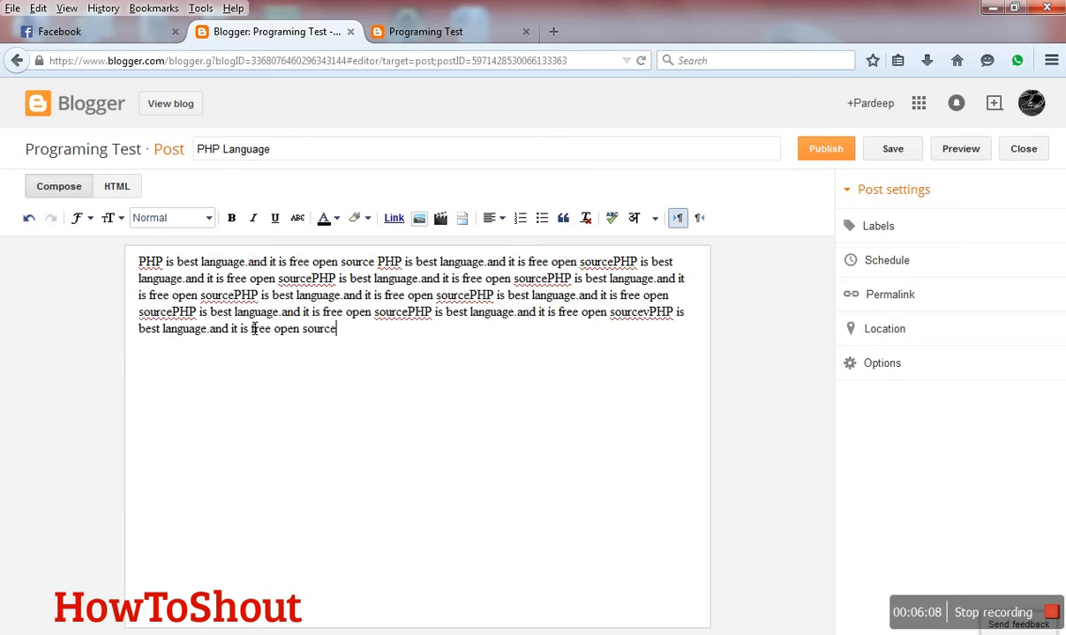
key("ctrl+v")
key("ctrl+v")
key("ctrl+v")
key("ctrl+v")
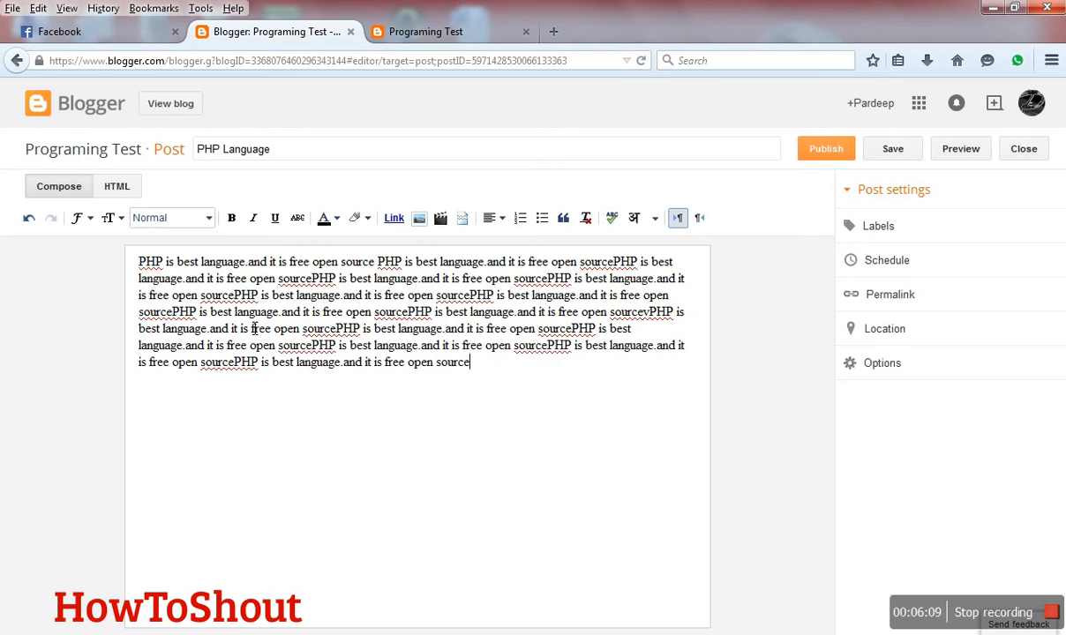
key("ctrl+v")
key("ctrl+v")
key("ctrl+v")
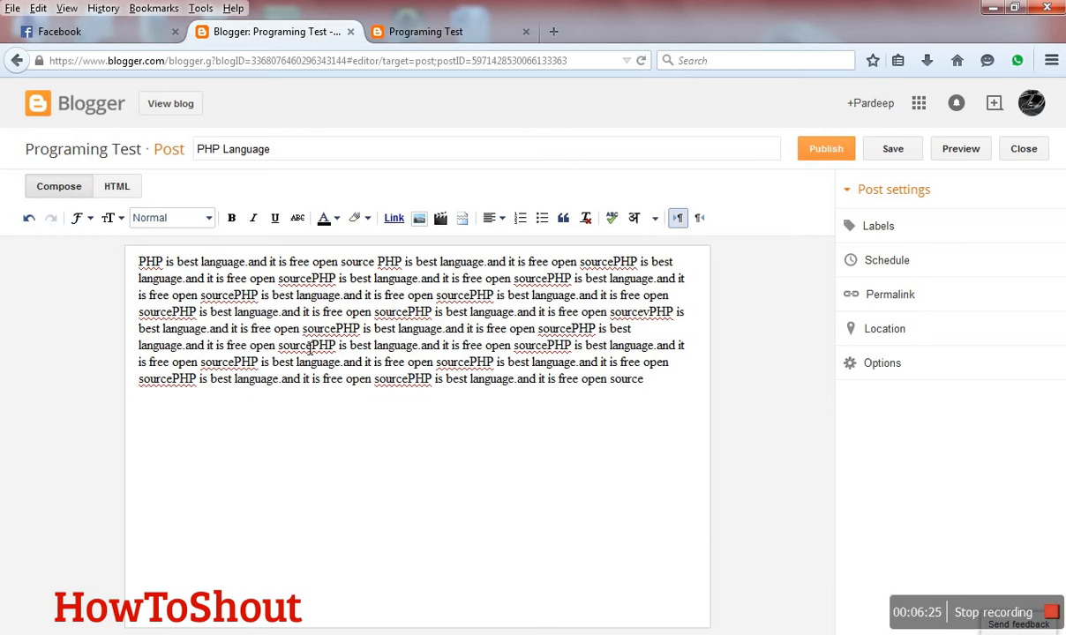
- Examine the post's HTML code and return to the Compose view
left_click(119, 187)
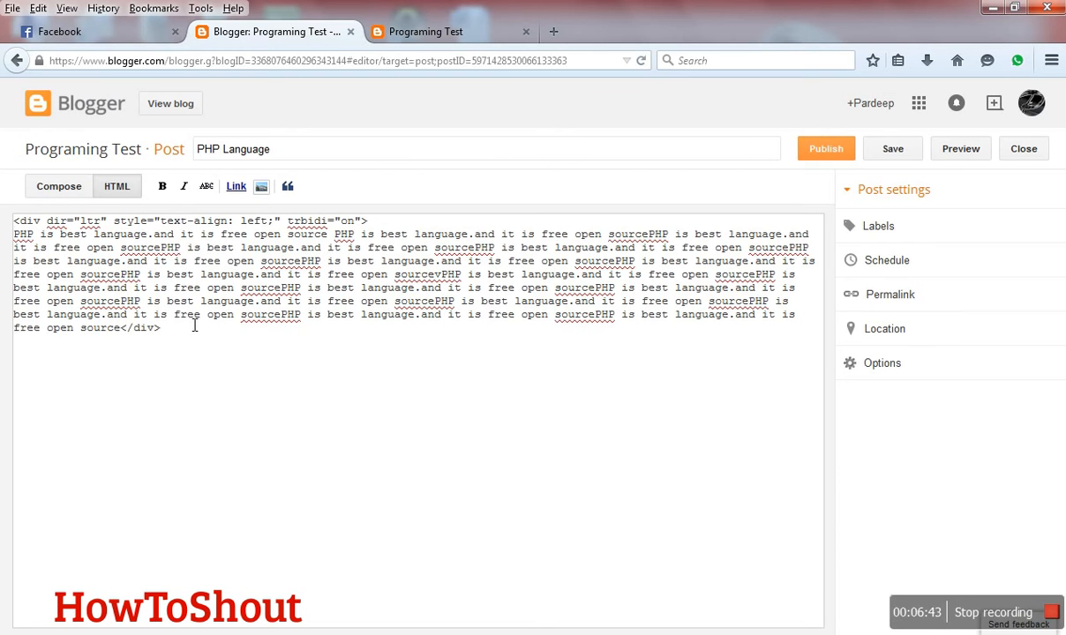
left_click(68, 188)
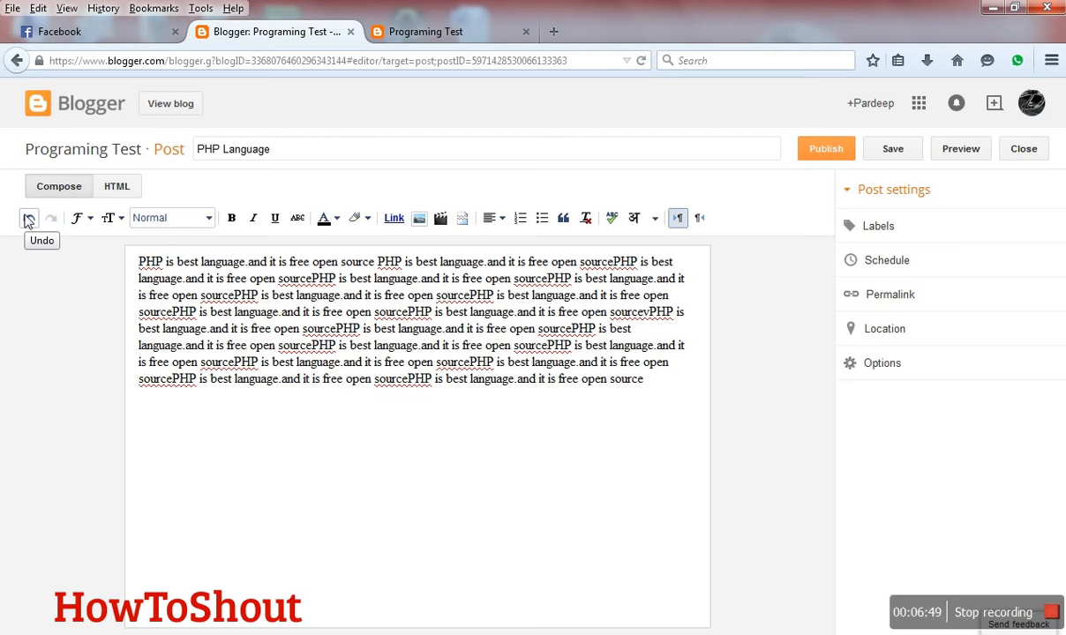
- Change the font of the entire post body to Courier
left_click(79, 219)
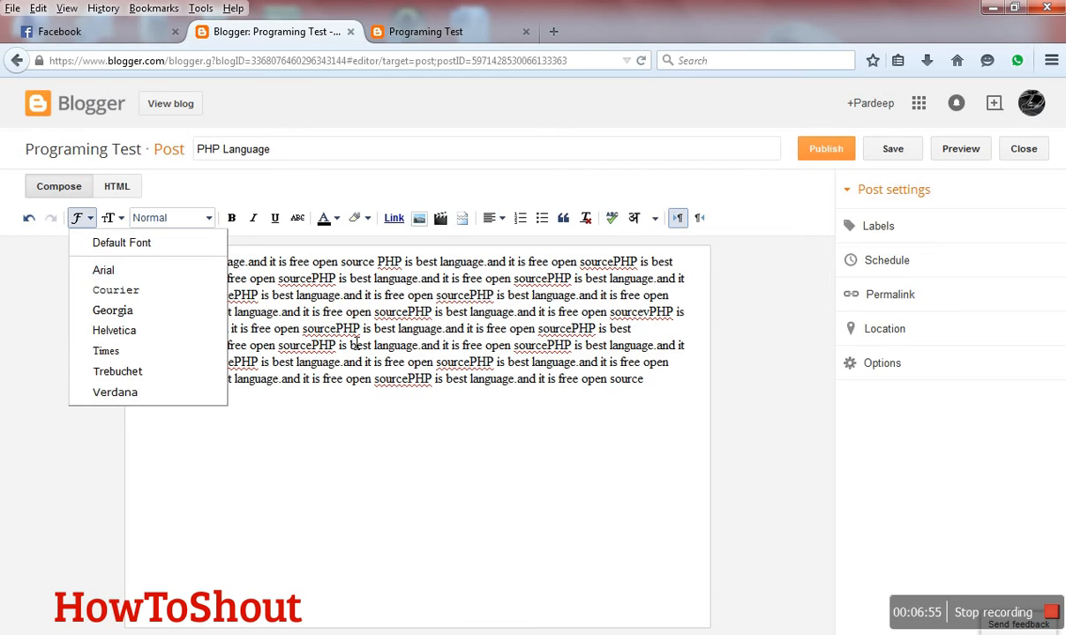
left_click_drag(645, 394, 144, 262)
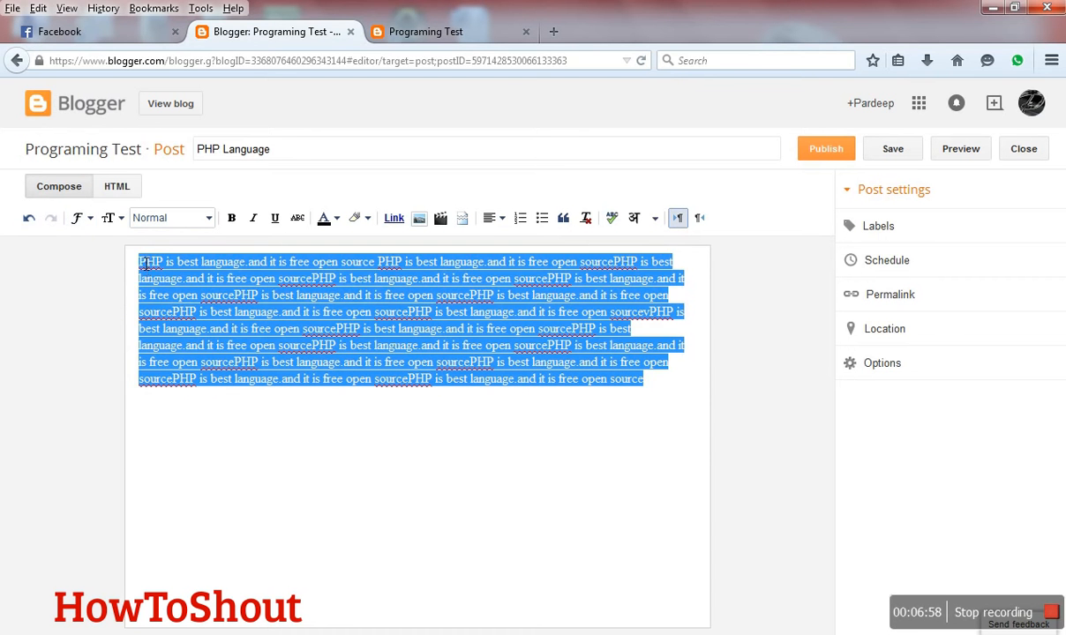
left_click(79, 218)
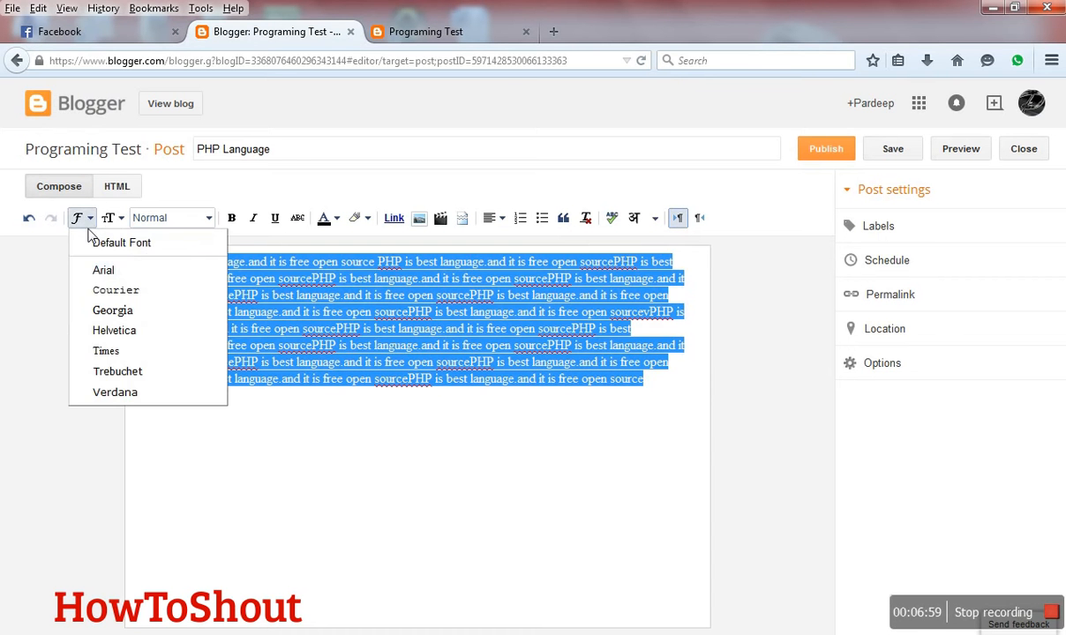
left_click(113, 294)
left_click(232, 455)
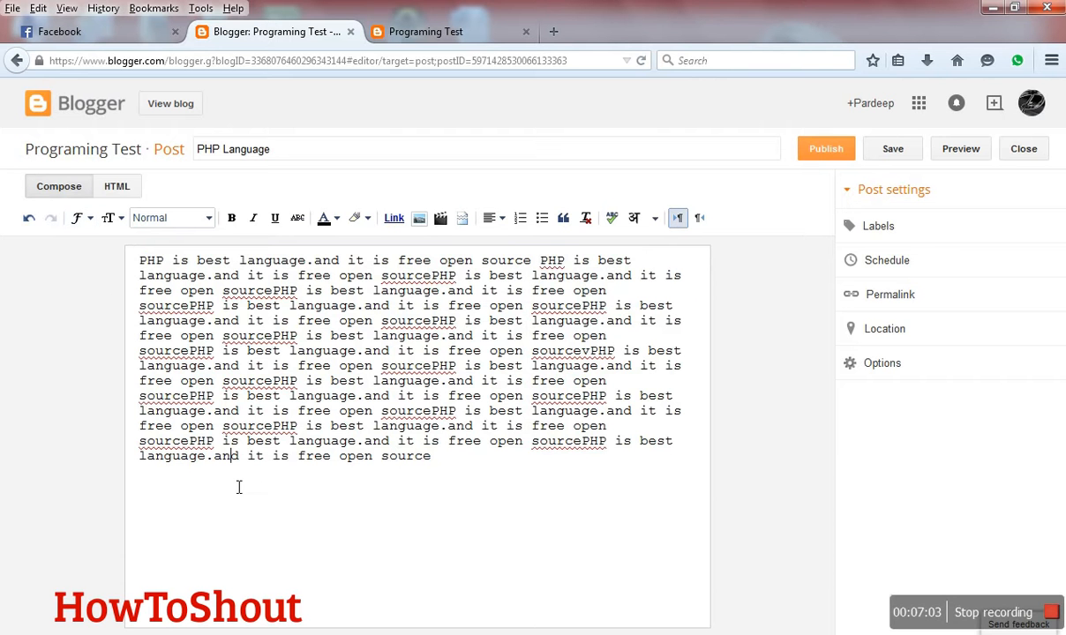
- Try the Large text size without selecting any text, and look over the paragraph heading styles
left_click(120, 218)
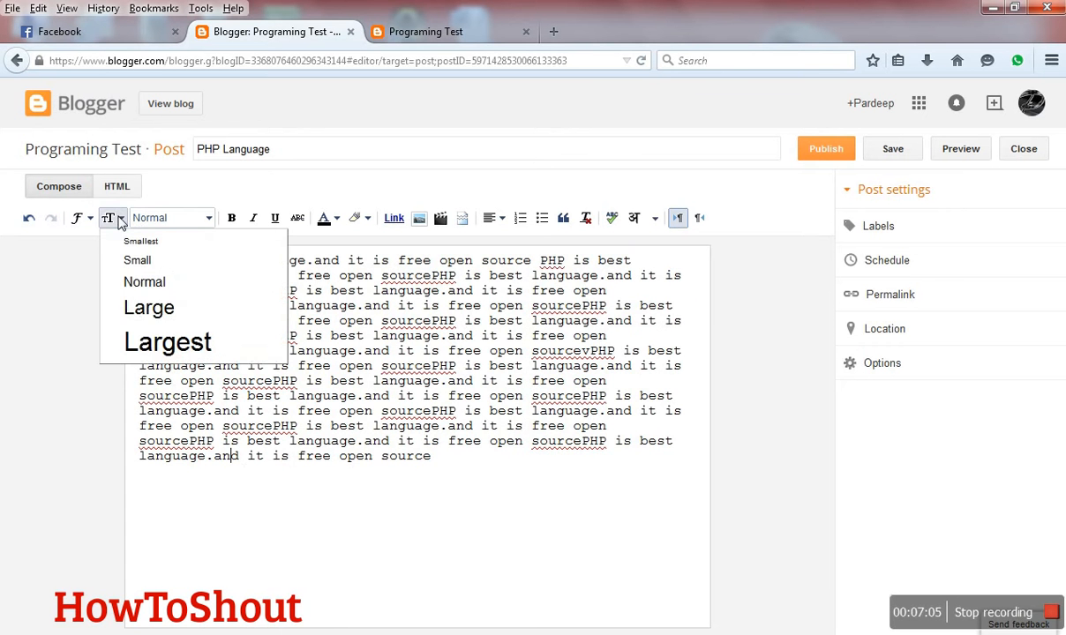
left_click(154, 309)
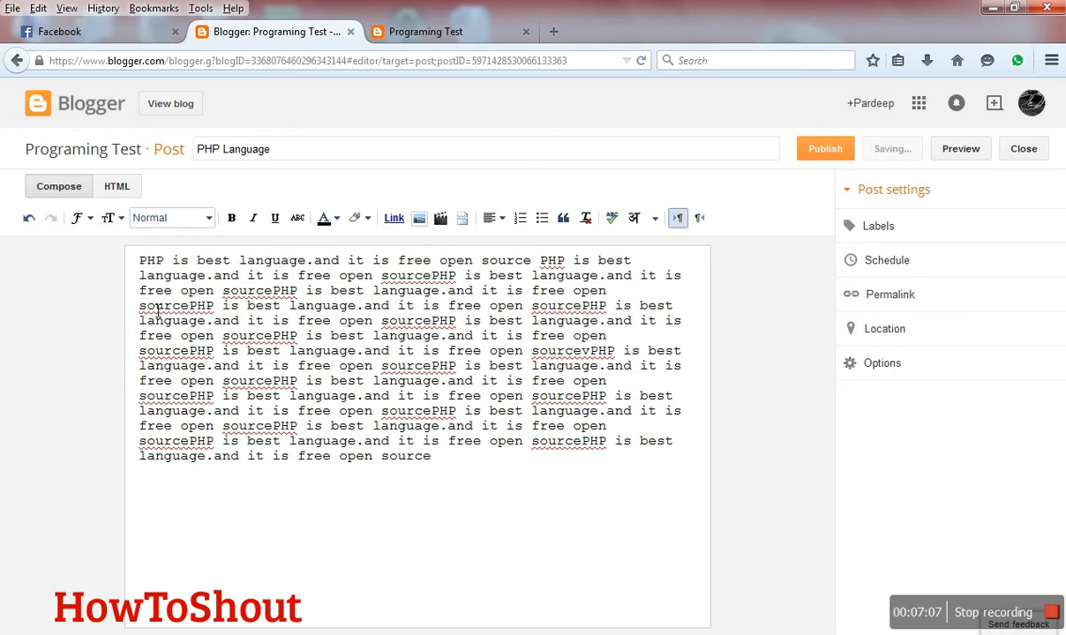
left_click(168, 218)
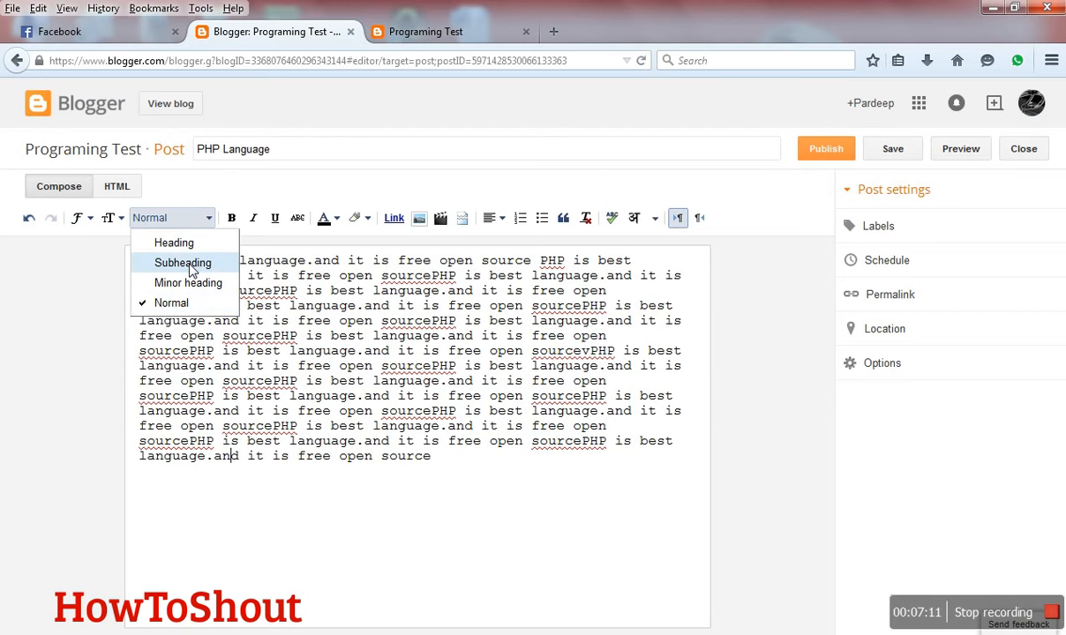
left_click(210, 218)
- Make a passage across the fifth and sixth lines bold, and strike through a passage from the third to the fifth line
left_click_drag(220, 321, 330, 338)
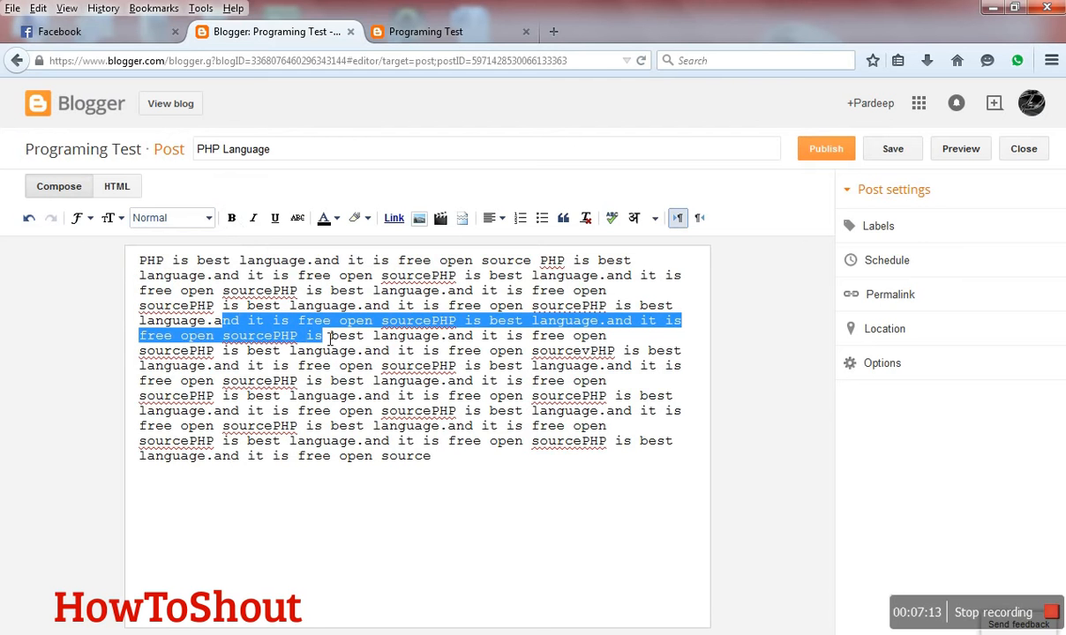
left_click(231, 218)
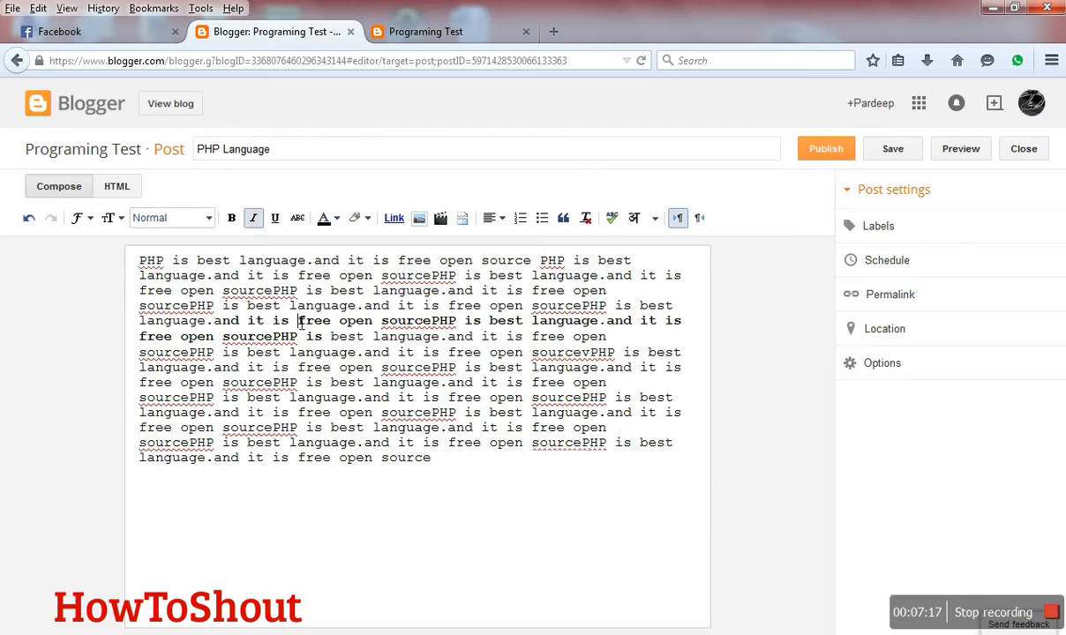
left_click_drag(298, 320, 232, 292)
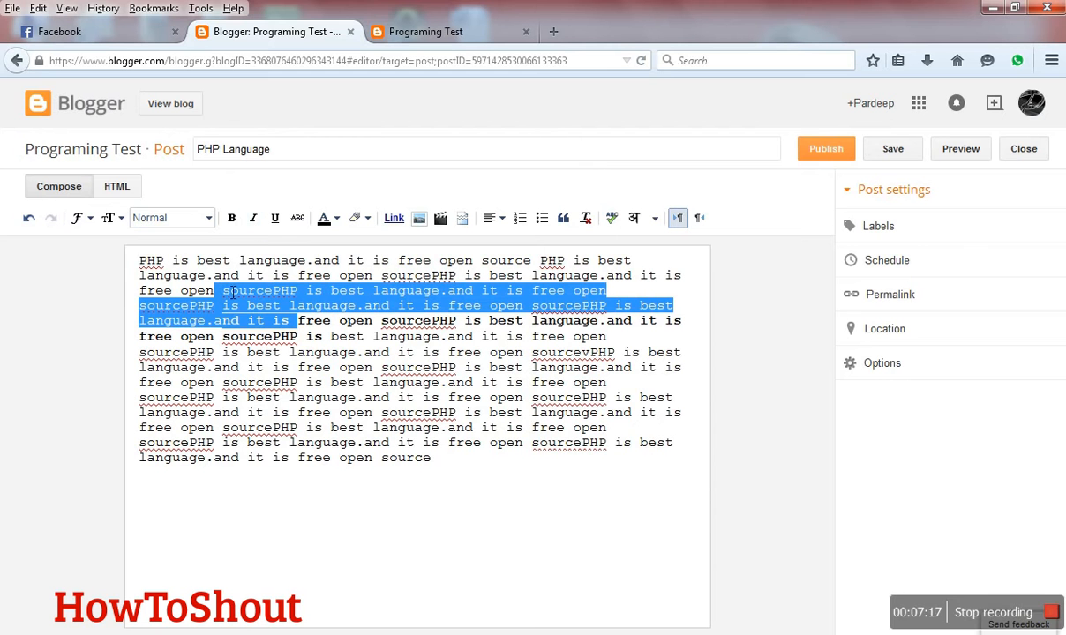
left_click(296, 220)
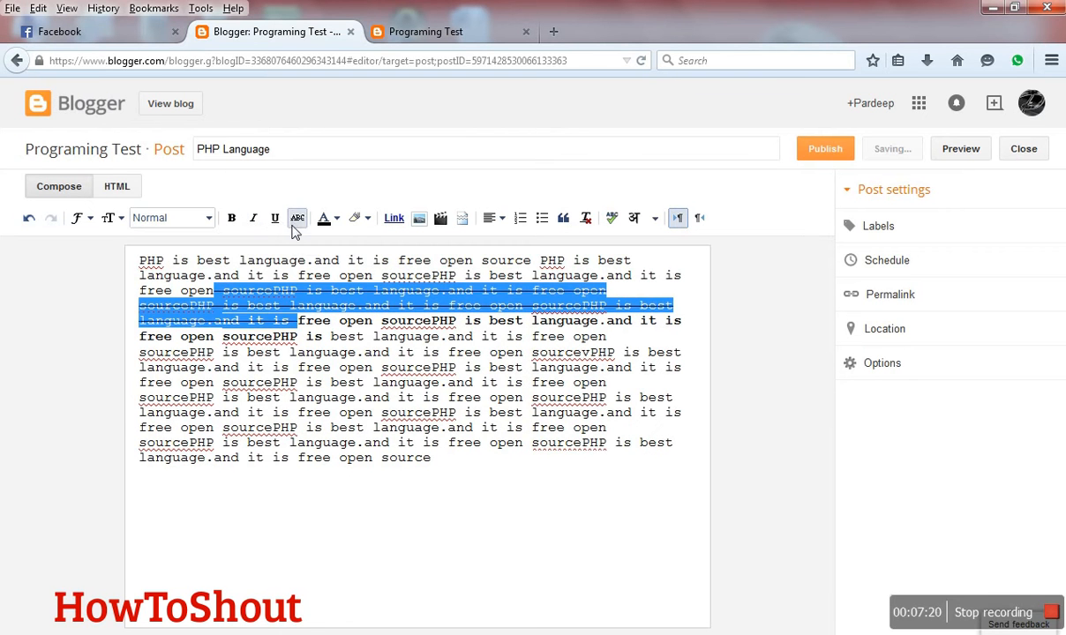
left_click(297, 275)
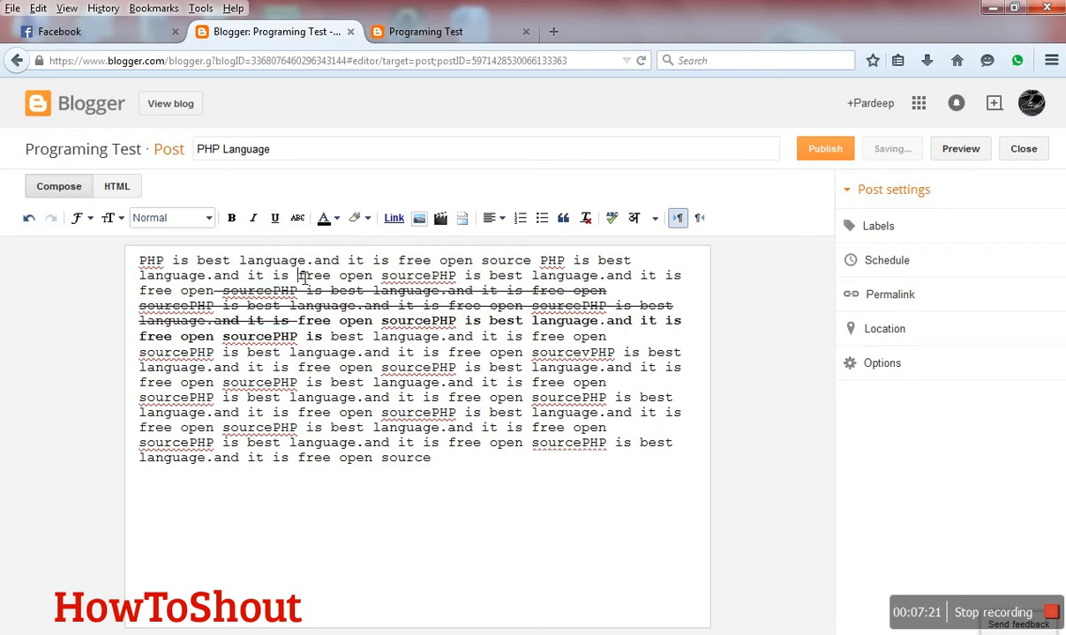
- Colour the words "free open sourcePHP is best" in the second line of the post red
left_click(325, 220)
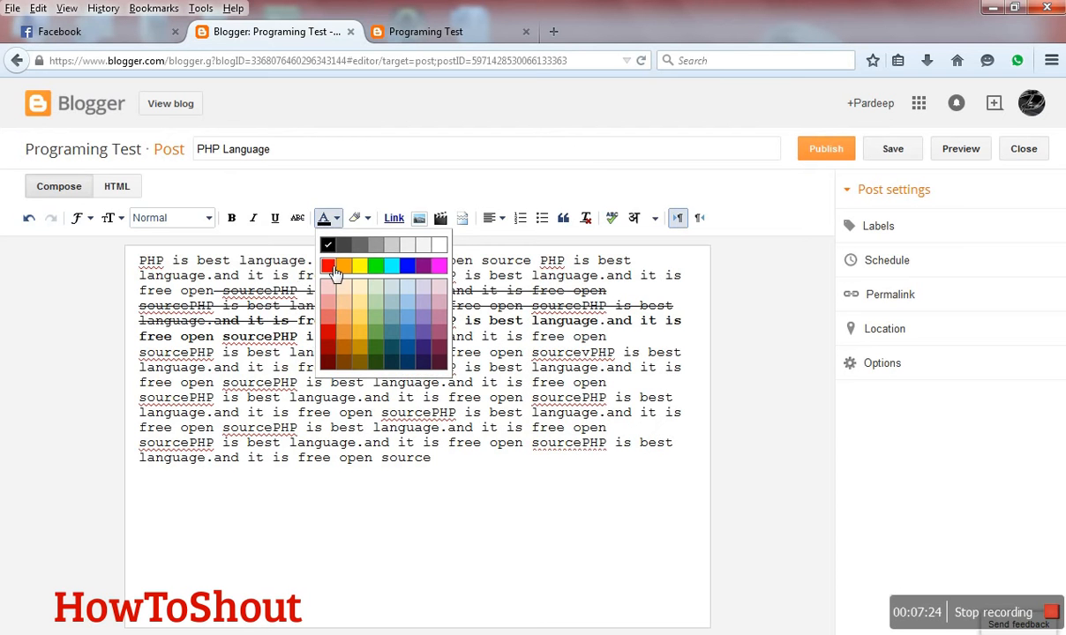
left_click(330, 267)
left_click_drag(299, 276, 524, 275)
left_click(324, 218)
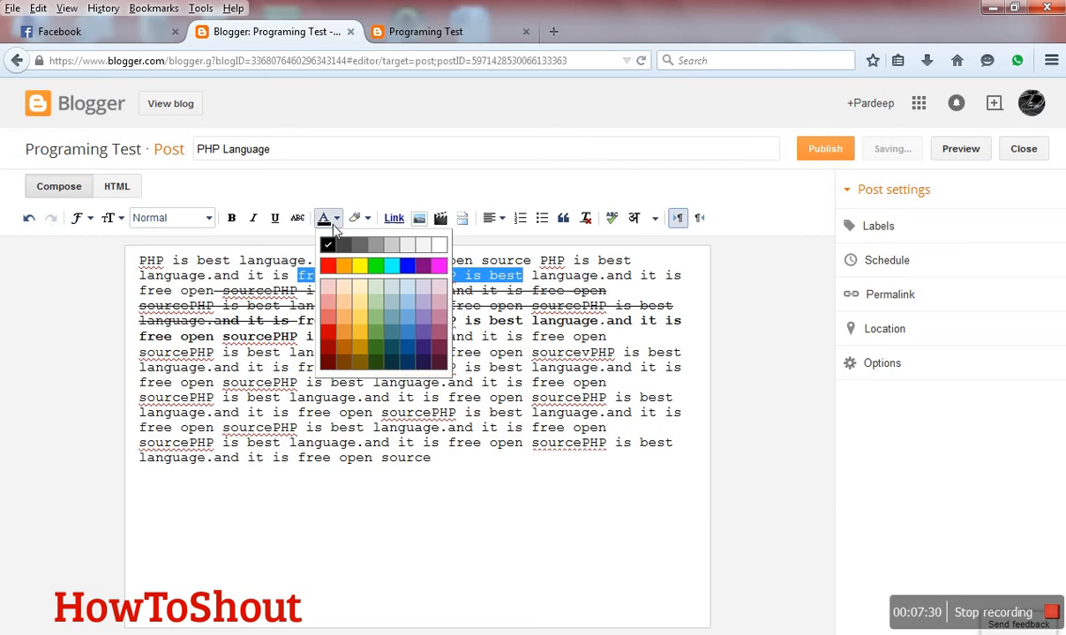
left_click(334, 273)
left_click(323, 322)
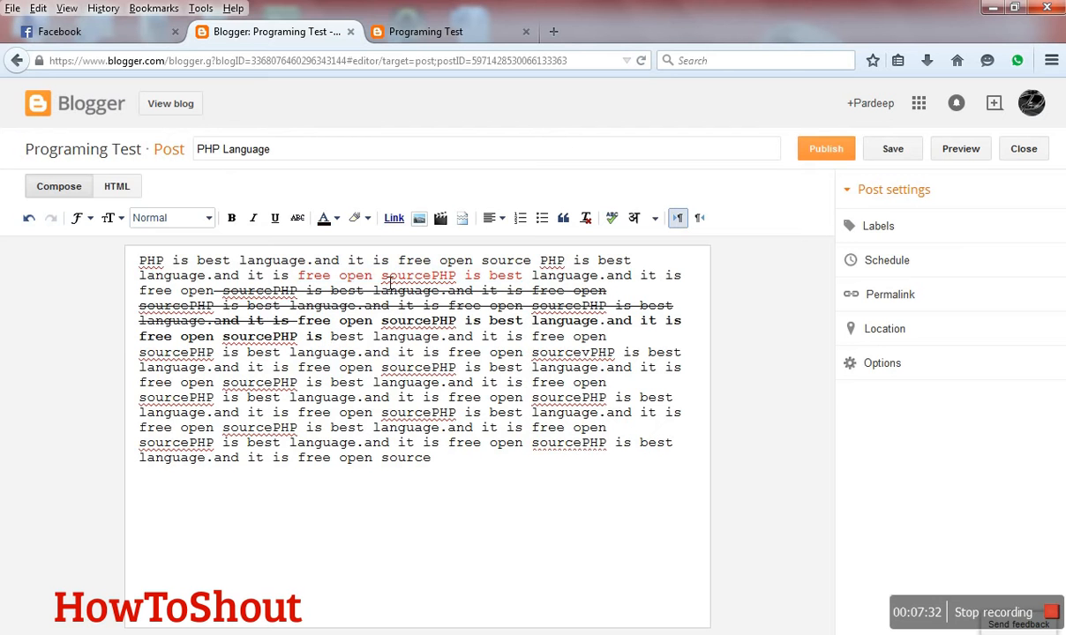
- Highlight the words "free open" in the eleventh line of the post in yellow
left_click(358, 219)
left_click(373, 269)
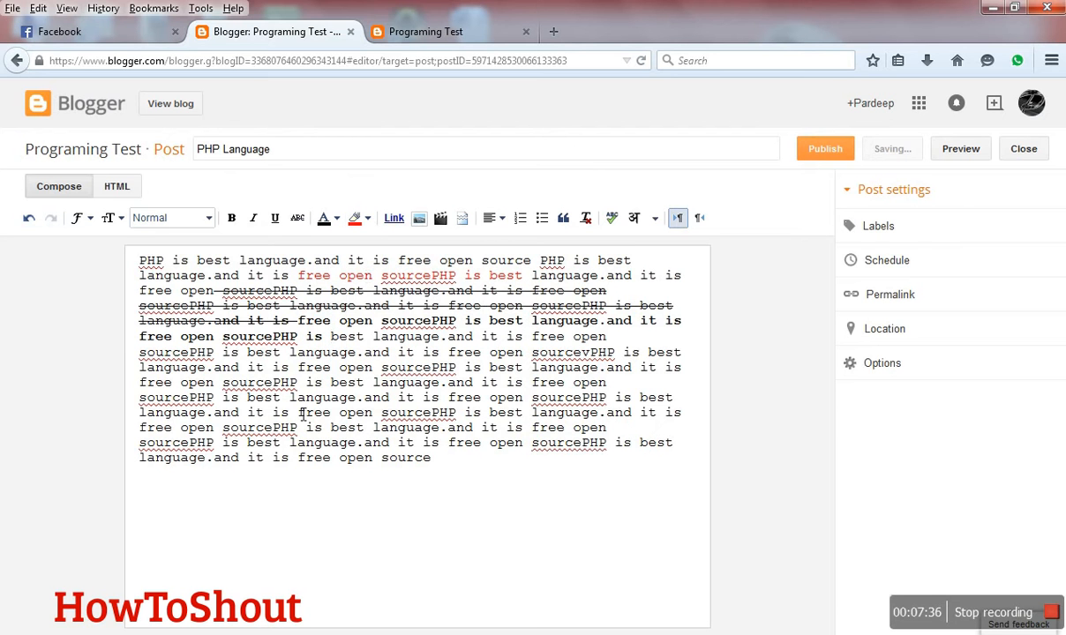
left_click_drag(299, 412, 372, 420)
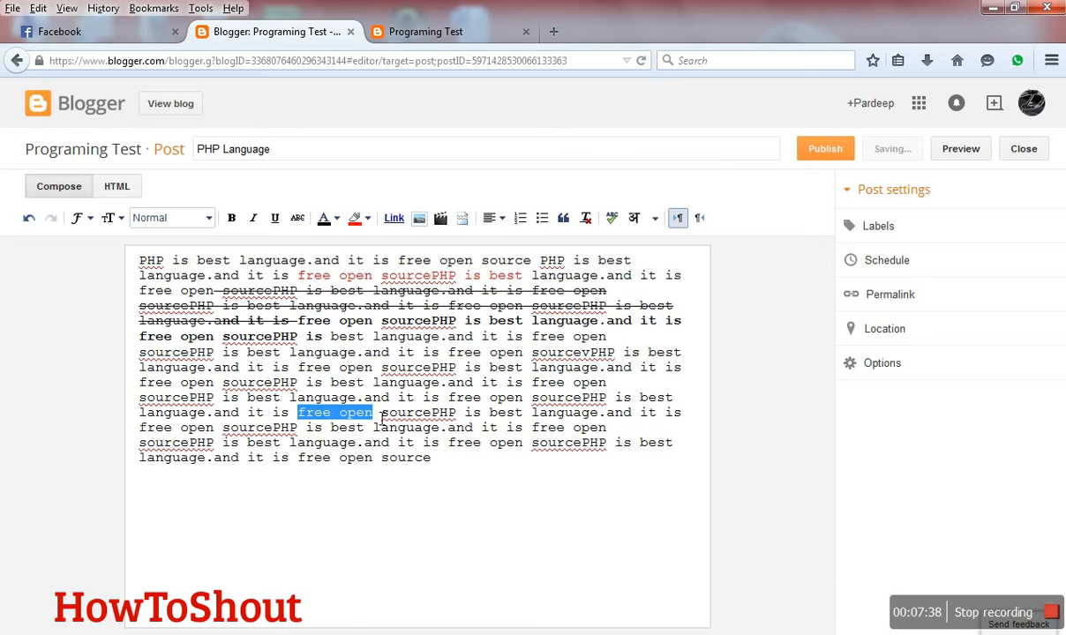
left_click(369, 218)
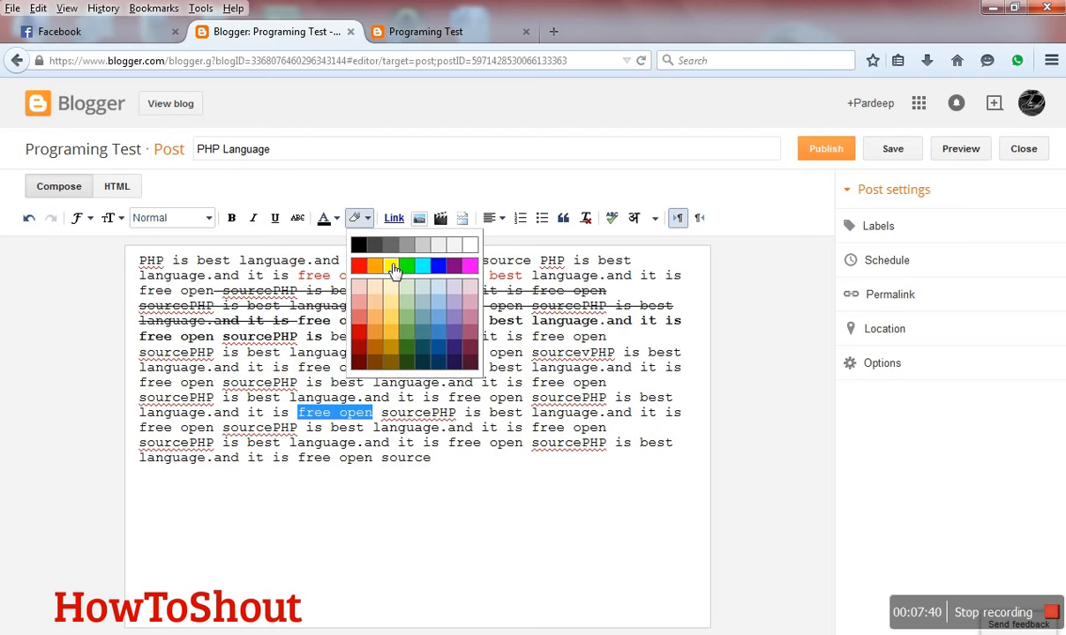
left_click(375, 258)
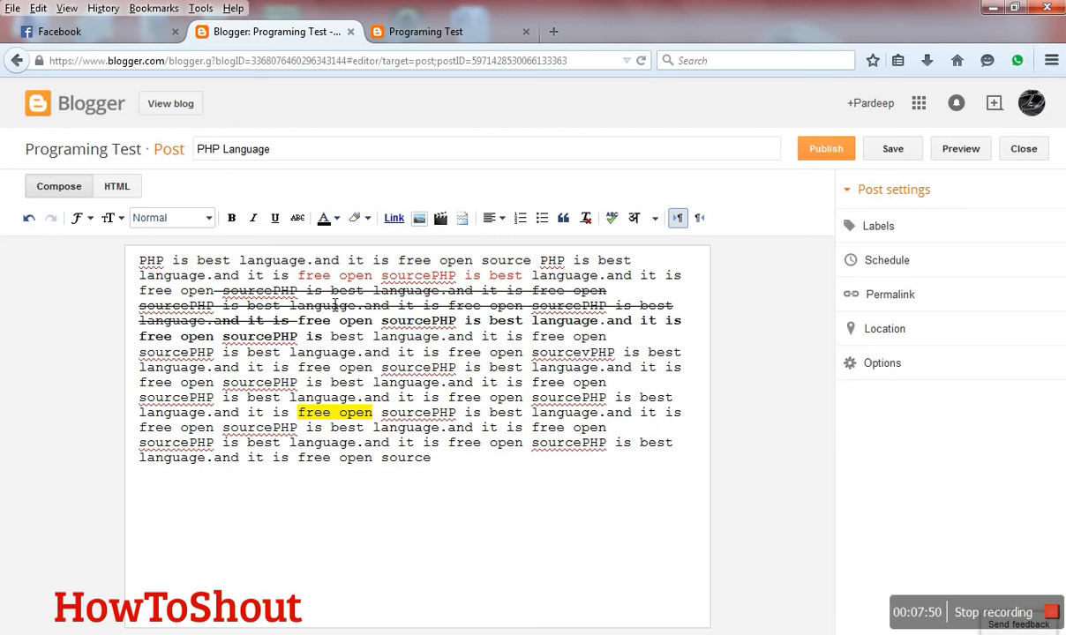
left_click(269, 383)
- Link the first word "PHP" in the post to the web address phptutorialsvideo.blogspot.com
left_click_drag(170, 265, 141, 264)
left_click(393, 218)
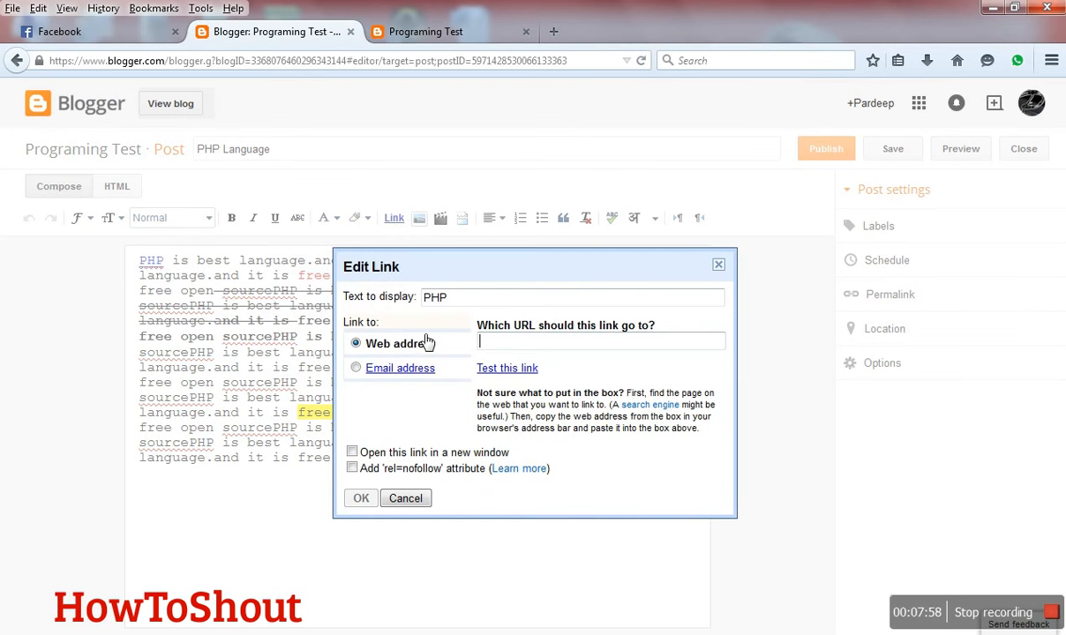
type("php")
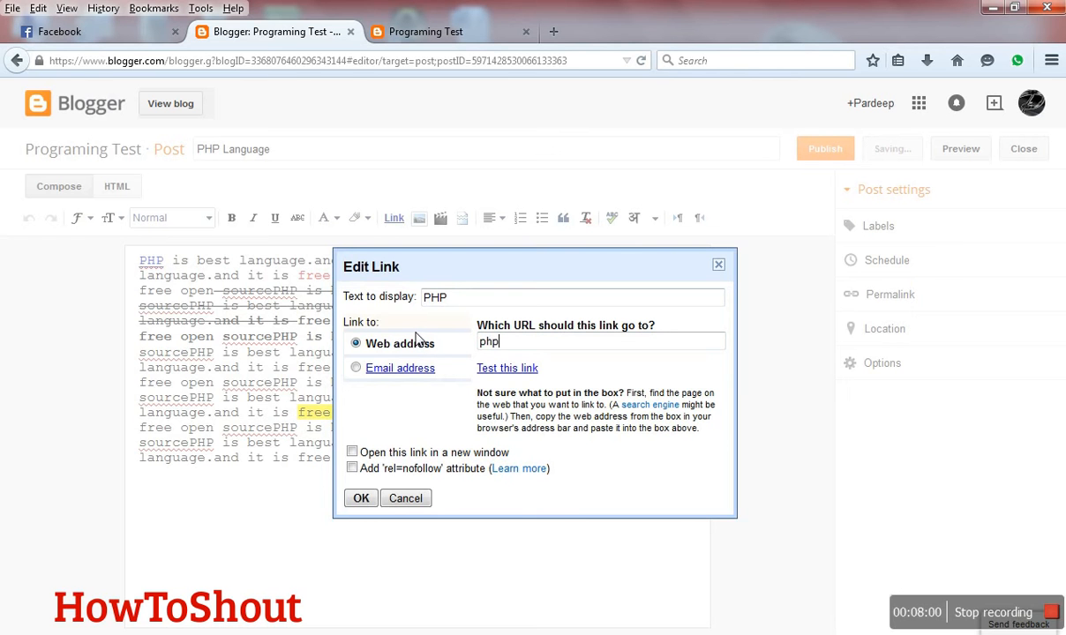
type("tutorials")
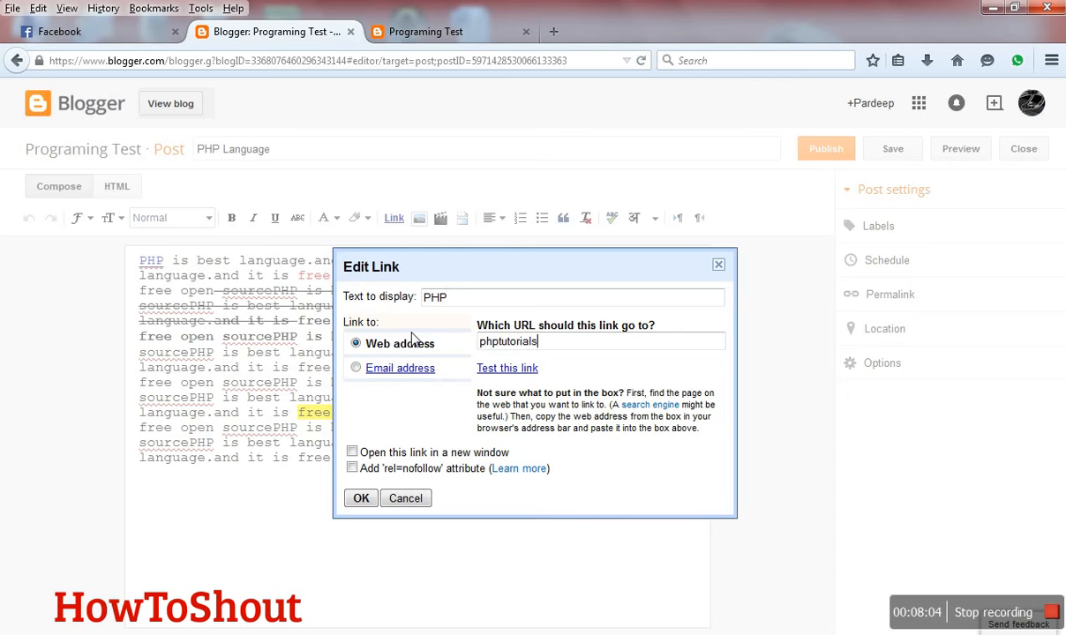
type("video.blogspot.com")
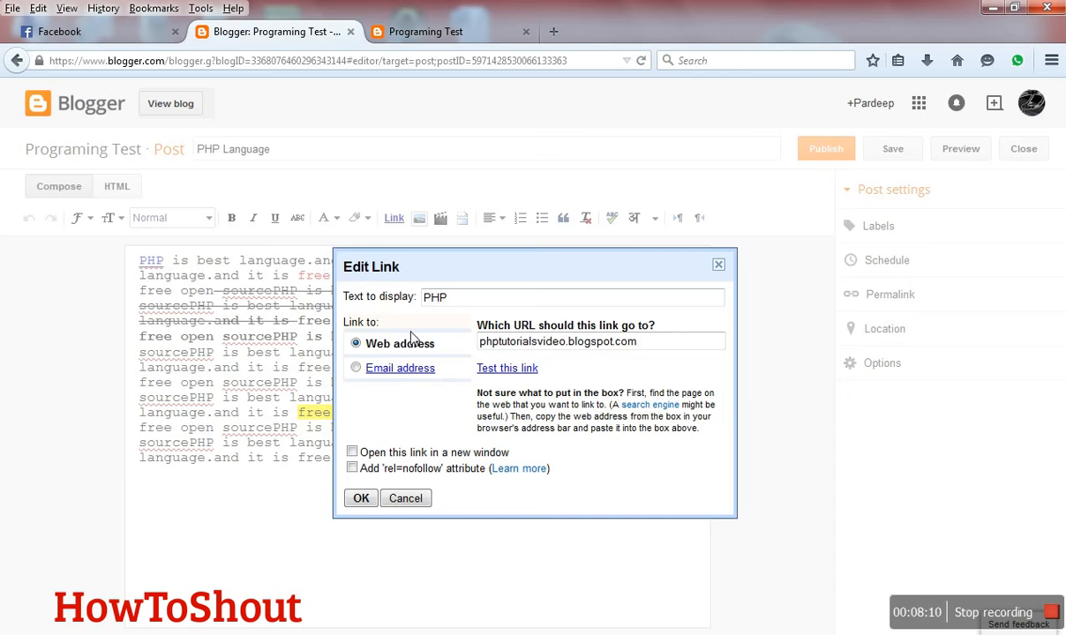
left_click(360, 497)
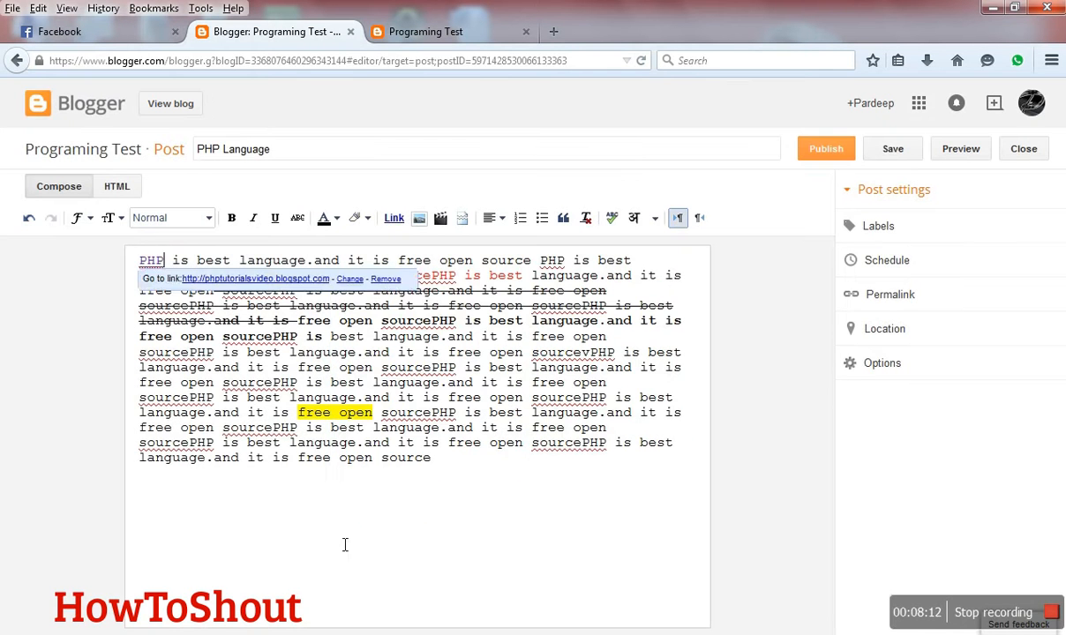
left_click(344, 545)
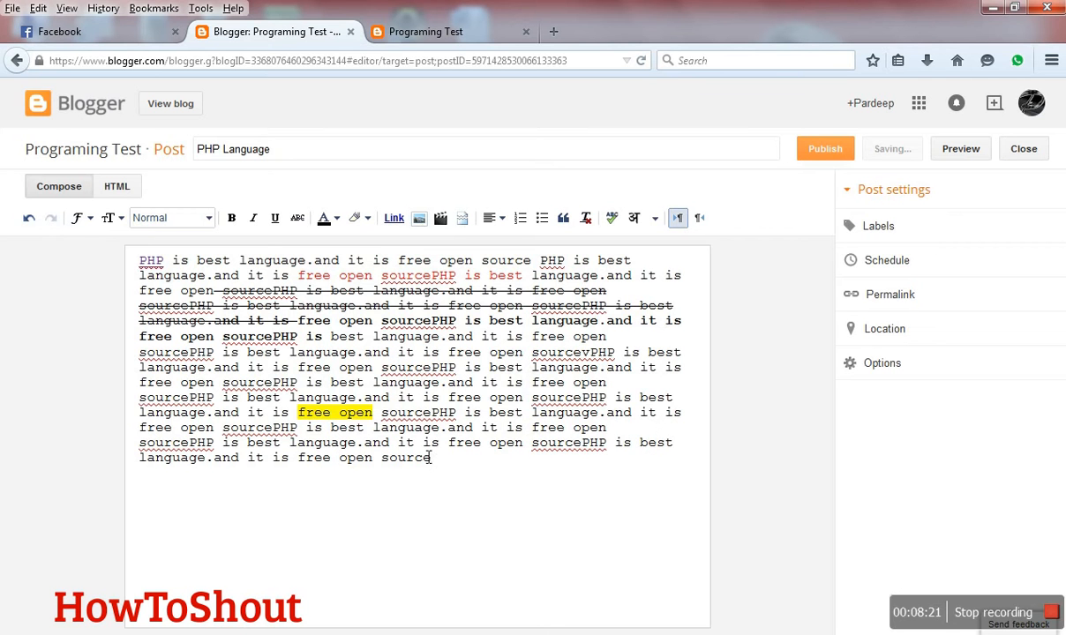
- Start inserting an image on a new line below the post text, and search the web for "baby pic" in a new browser tab
key("Return")
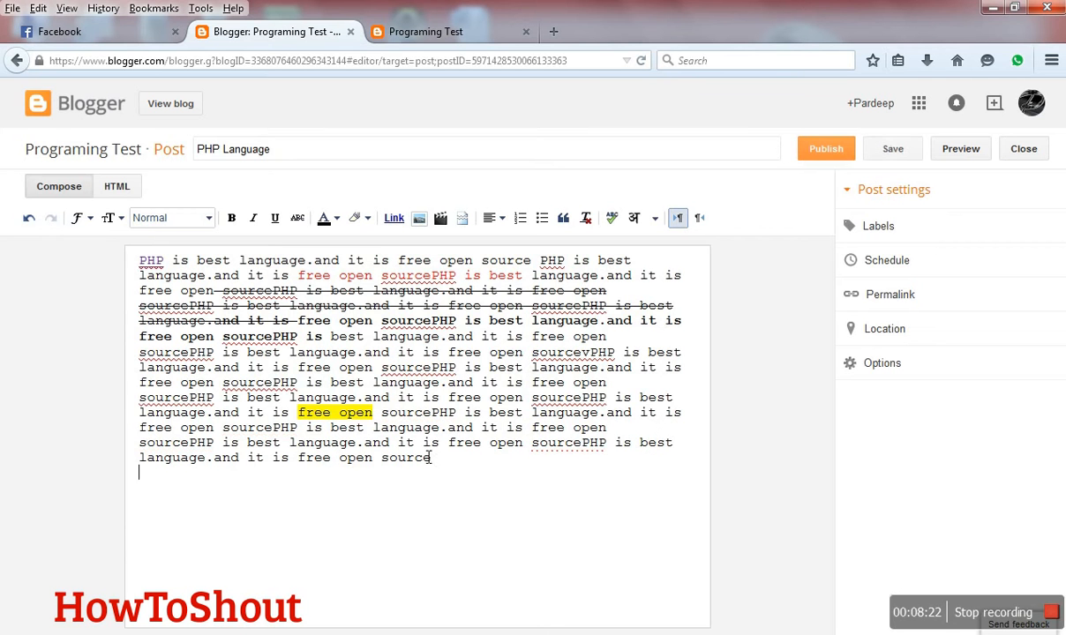
left_click(418, 220)
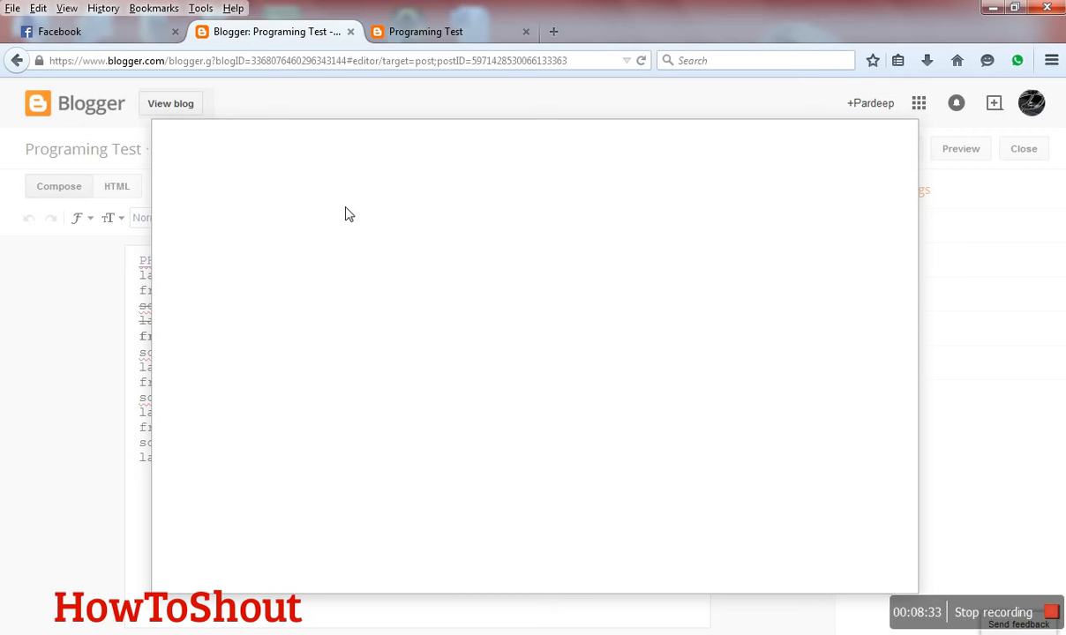
left_click(512, 35)
left_click(553, 31)
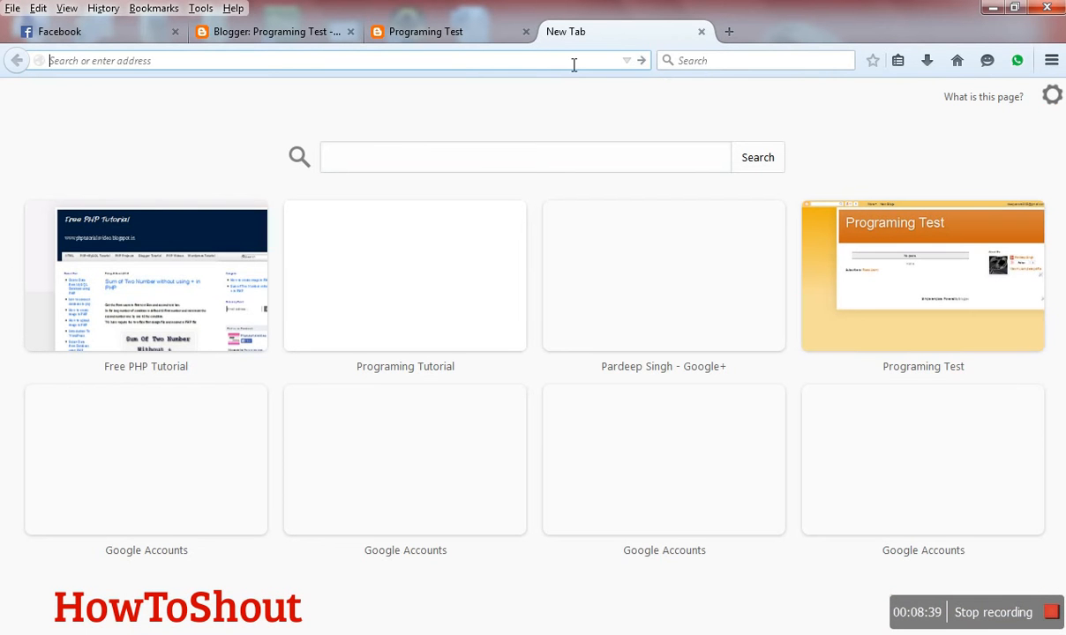
left_click(694, 68)
type("baby pic")
key("Return")
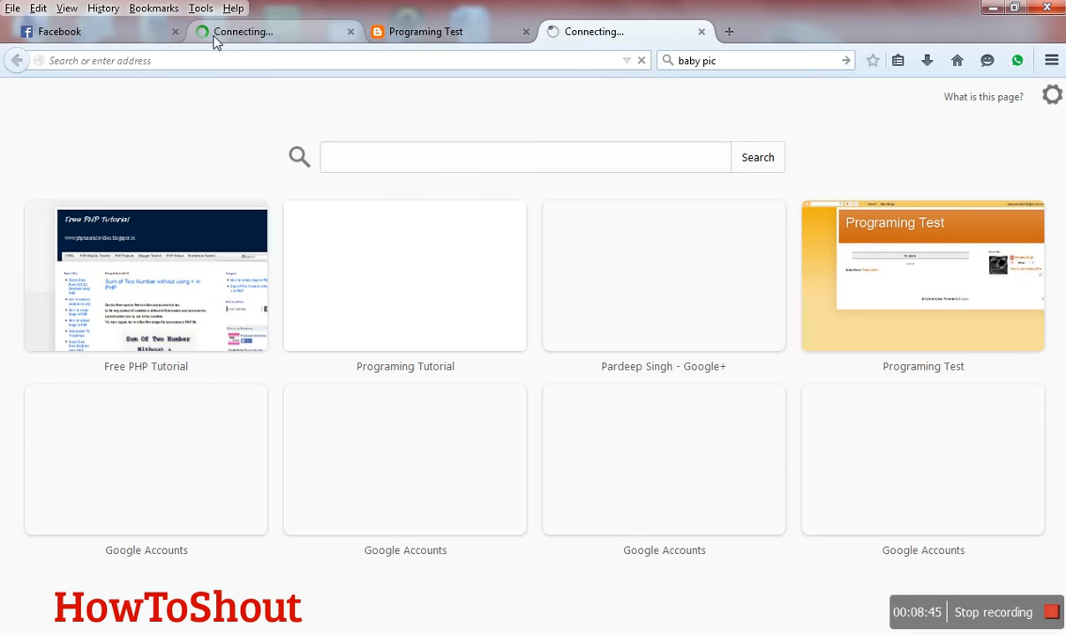
left_click(214, 41)
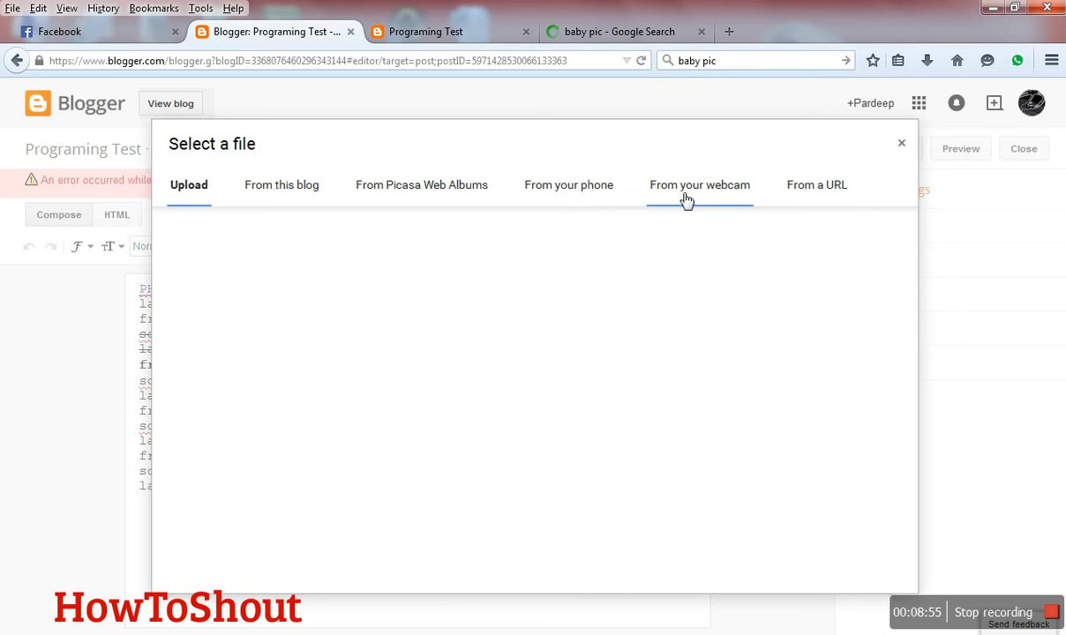
left_click(606, 36)
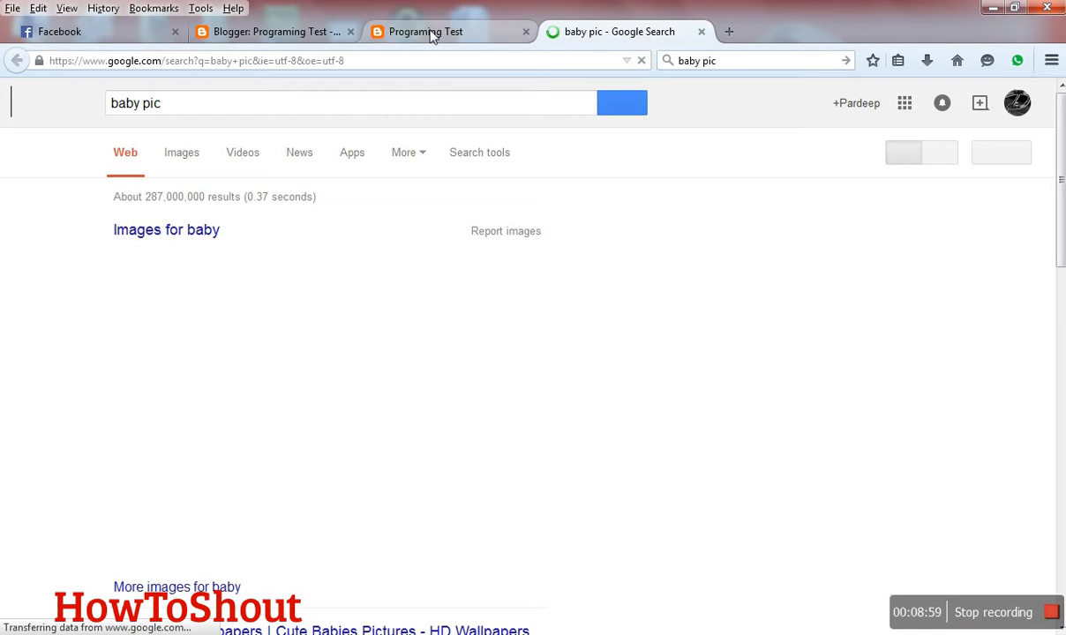
left_click(430, 32)
left_click(267, 37)
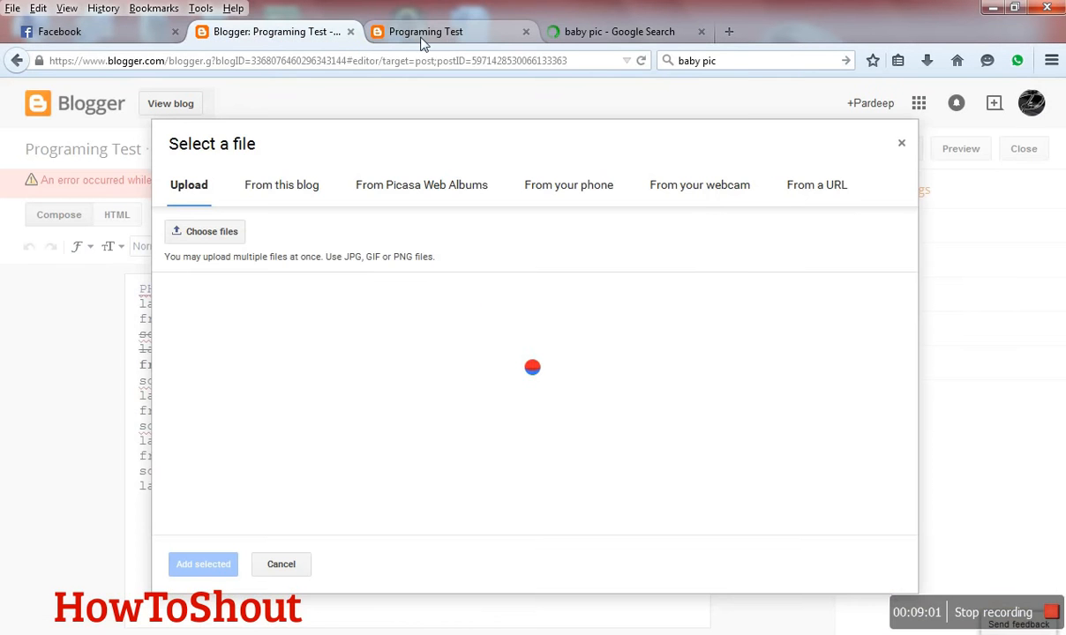
left_click(211, 234)
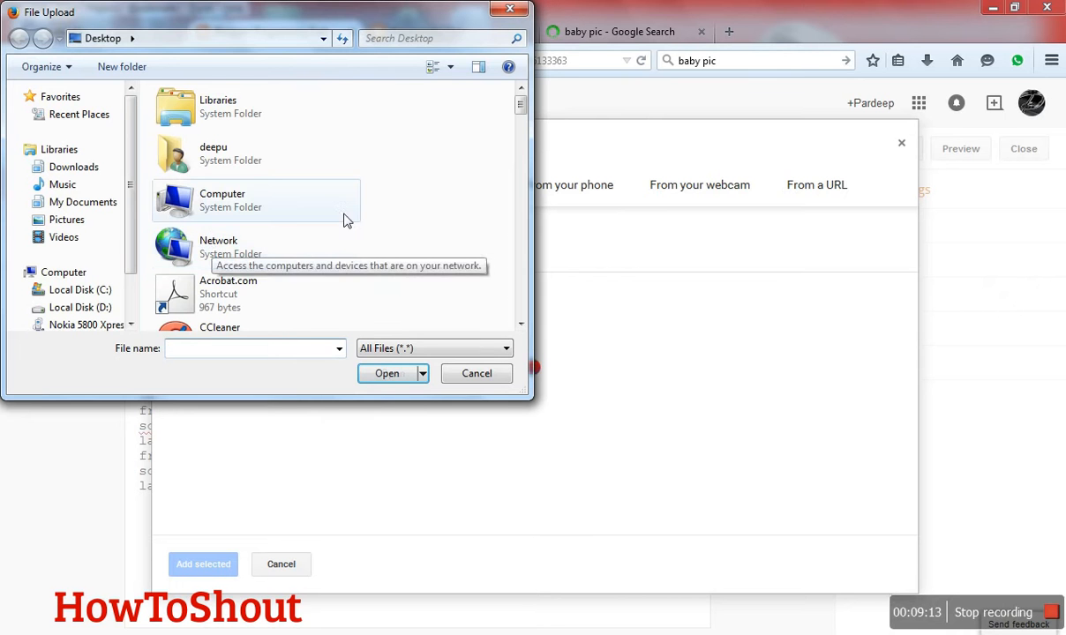
left_click(505, 11)
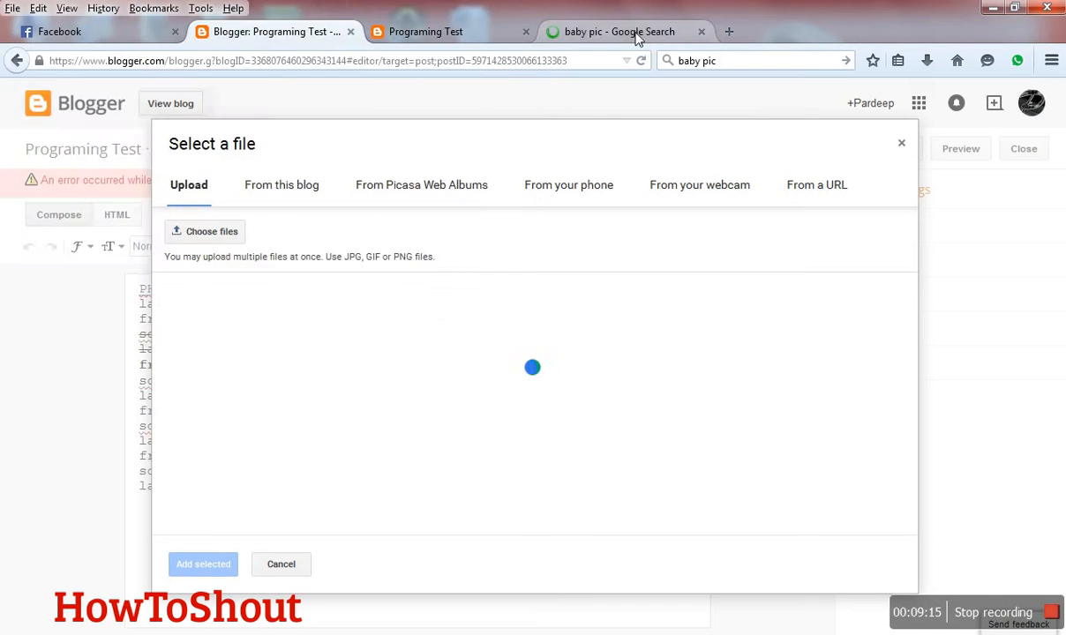
- Save the second baby picture from the "baby pic" search results to the Desktop as the JPEG image "baby"
left_click(607, 32)
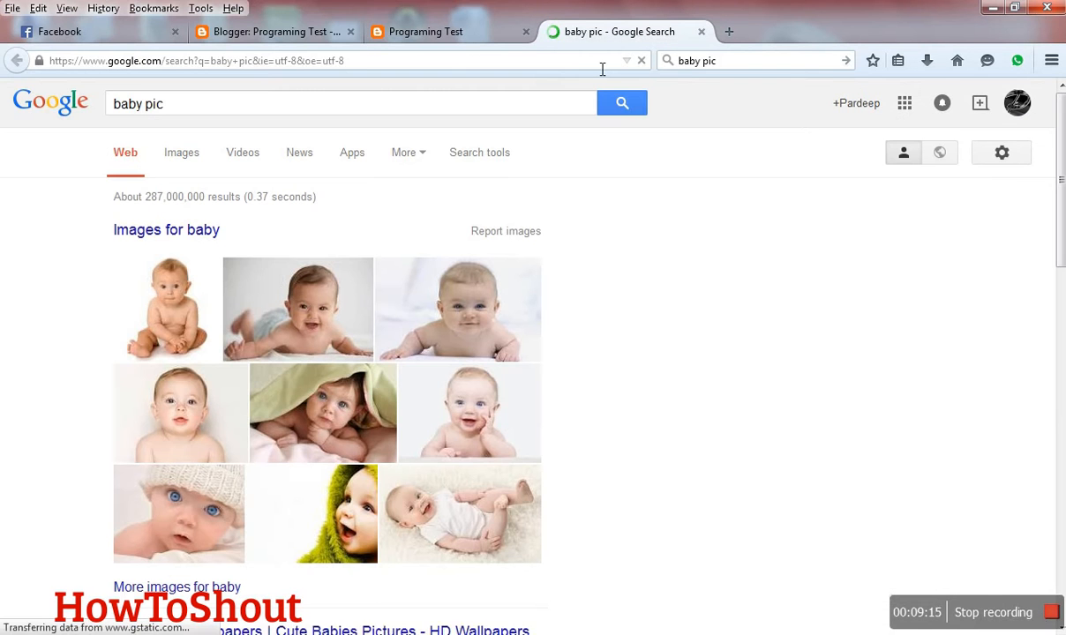
right_click(253, 288)
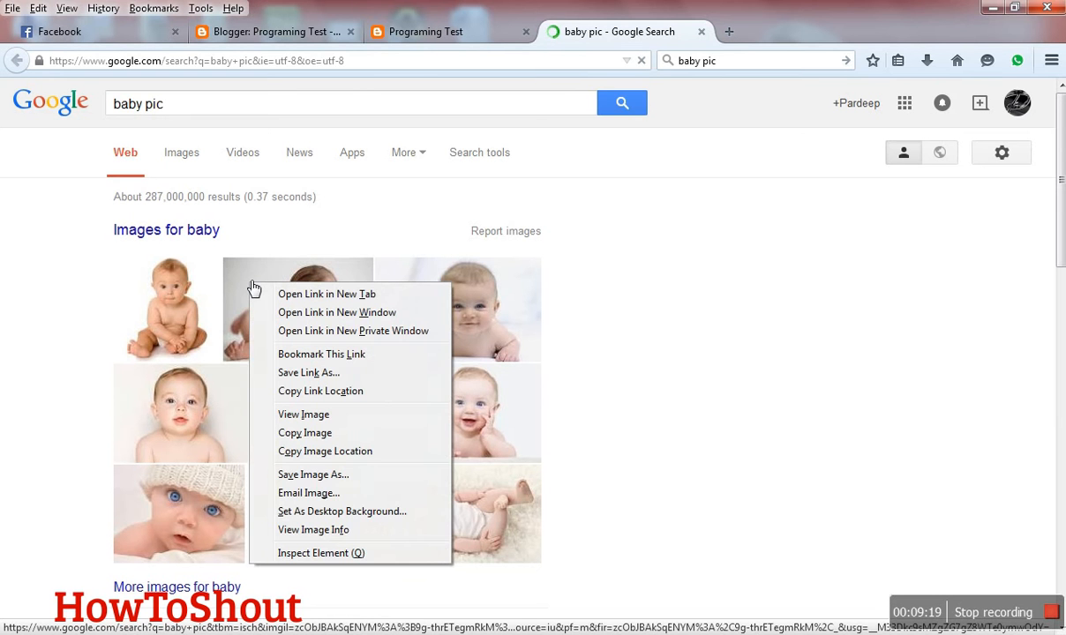
left_click(321, 477)
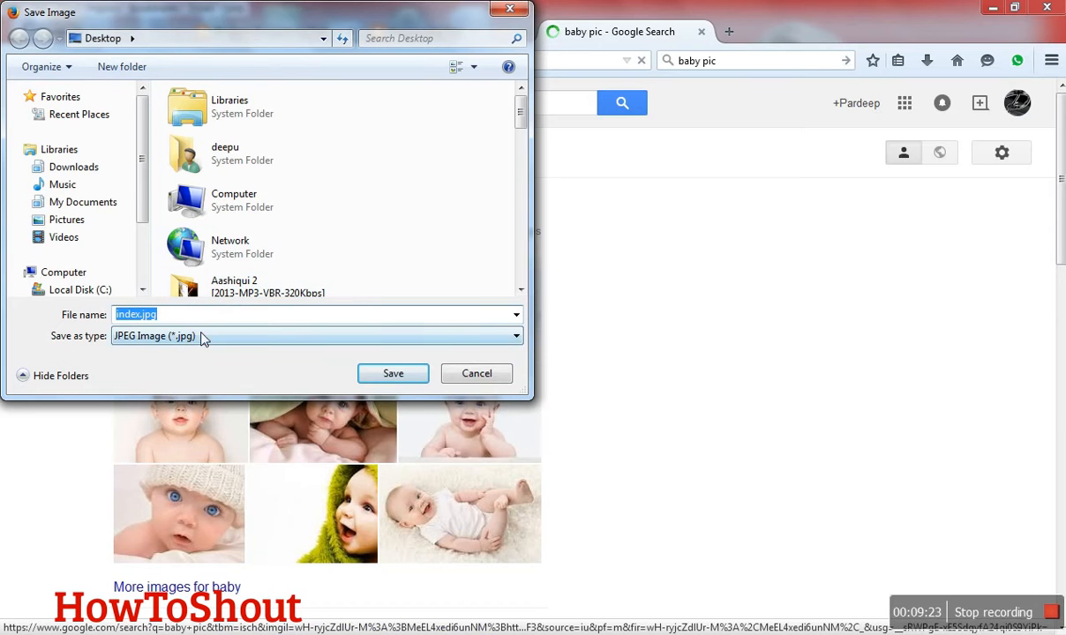
type("baby")
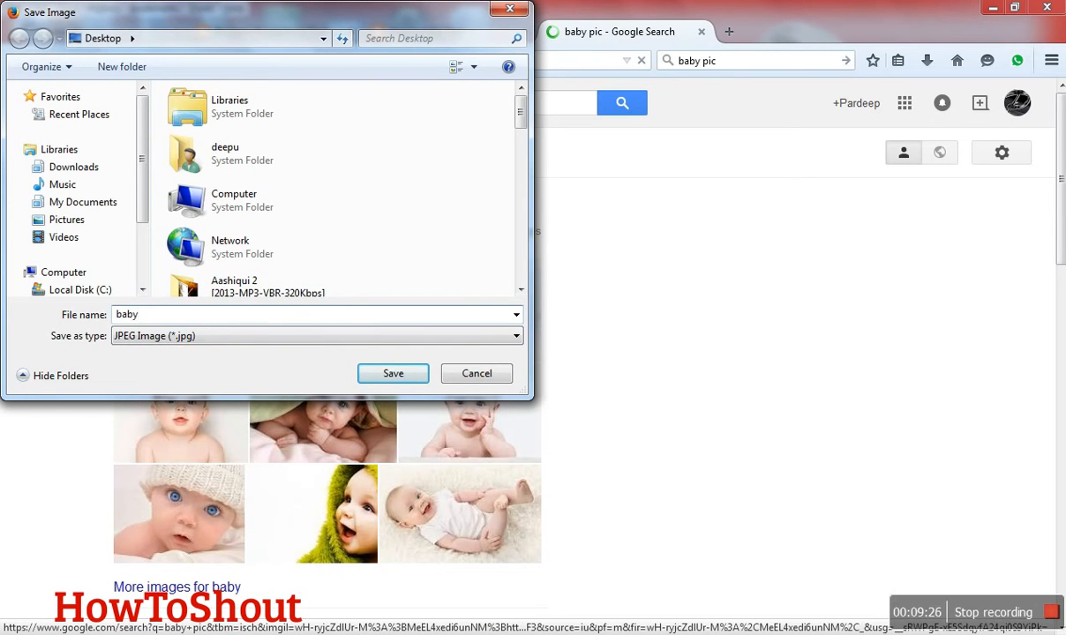
key("ctrl+a")
left_click(393, 375)
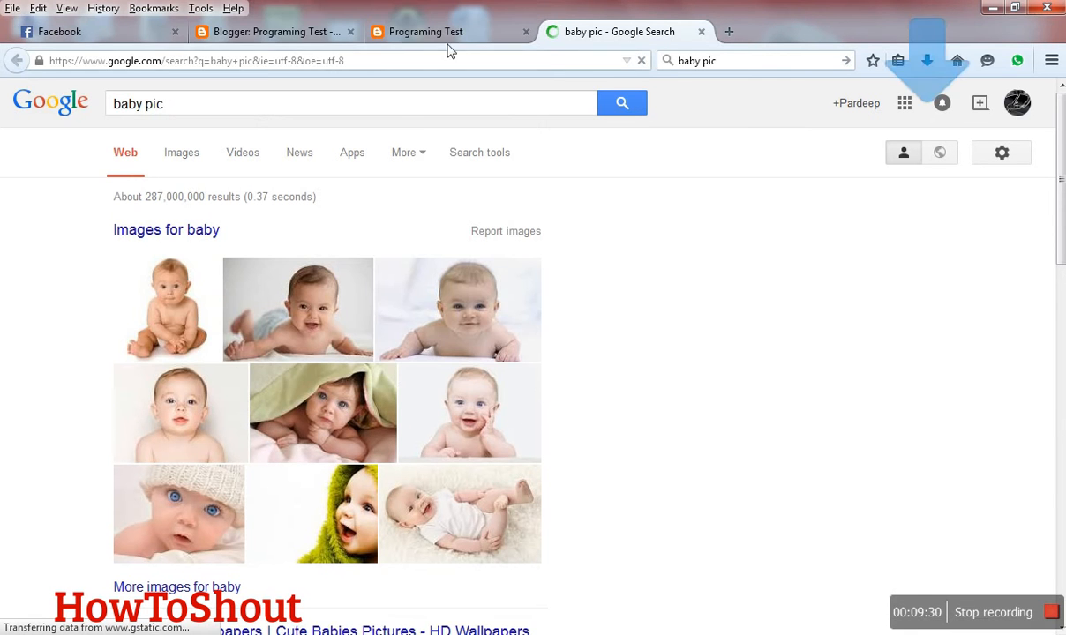
- Upload baby.jpg from the Desktop, add it to the Blogger post below the text, and dismiss the save error message
left_click(307, 30)
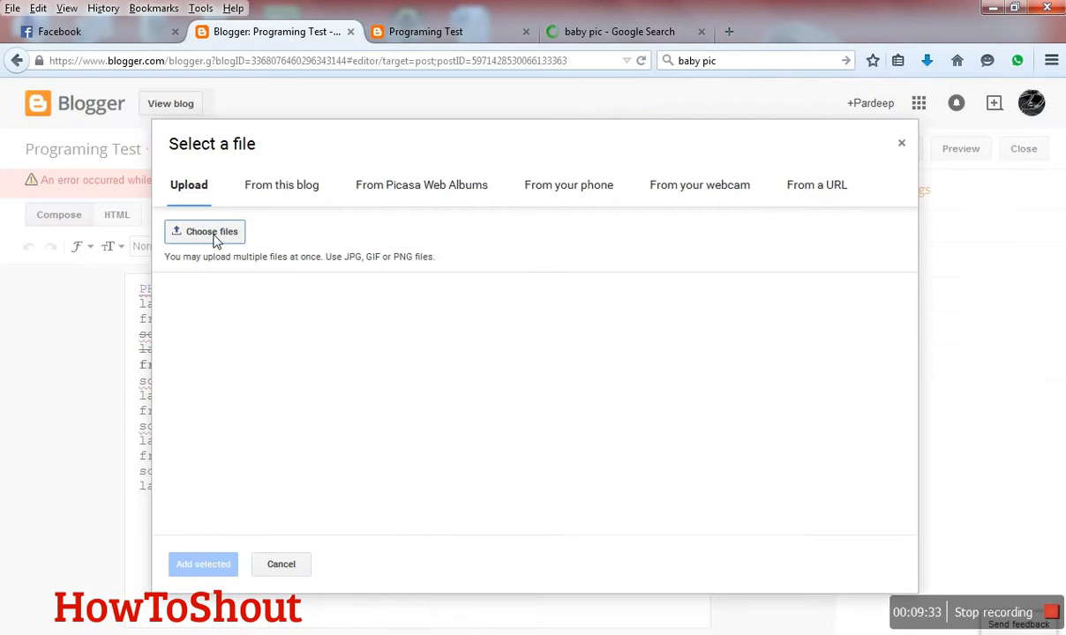
left_click(212, 232)
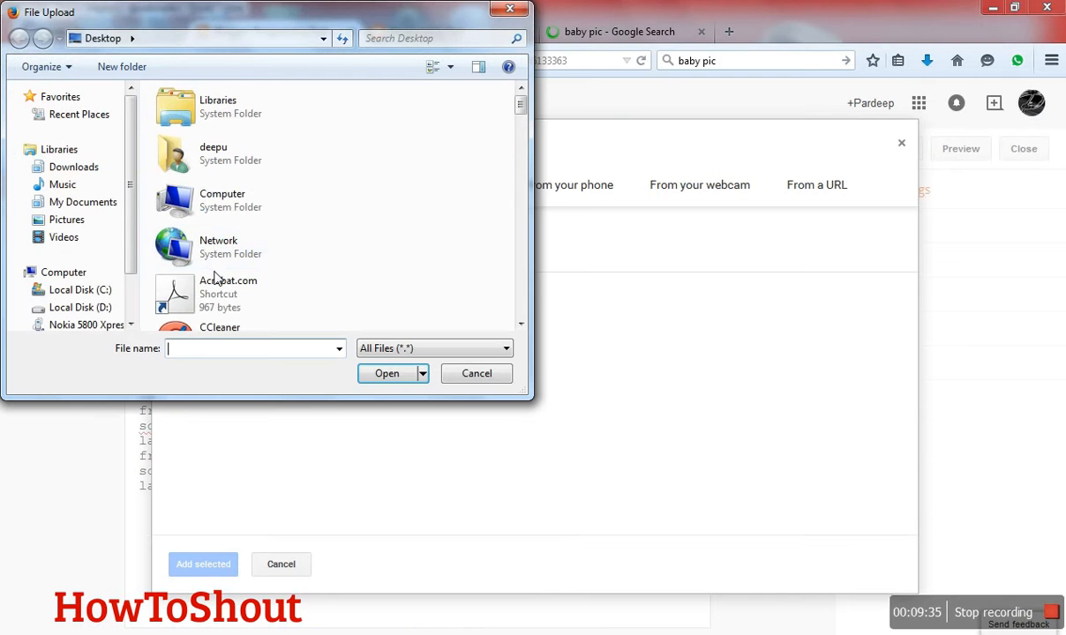
left_click(221, 253)
key("b")
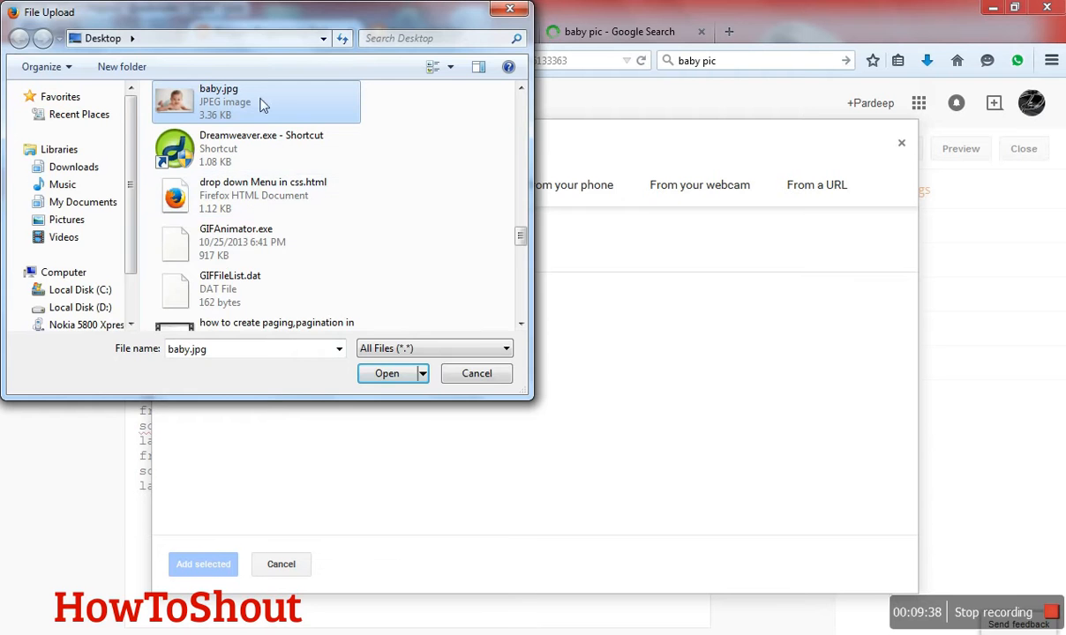
double_click(254, 97)
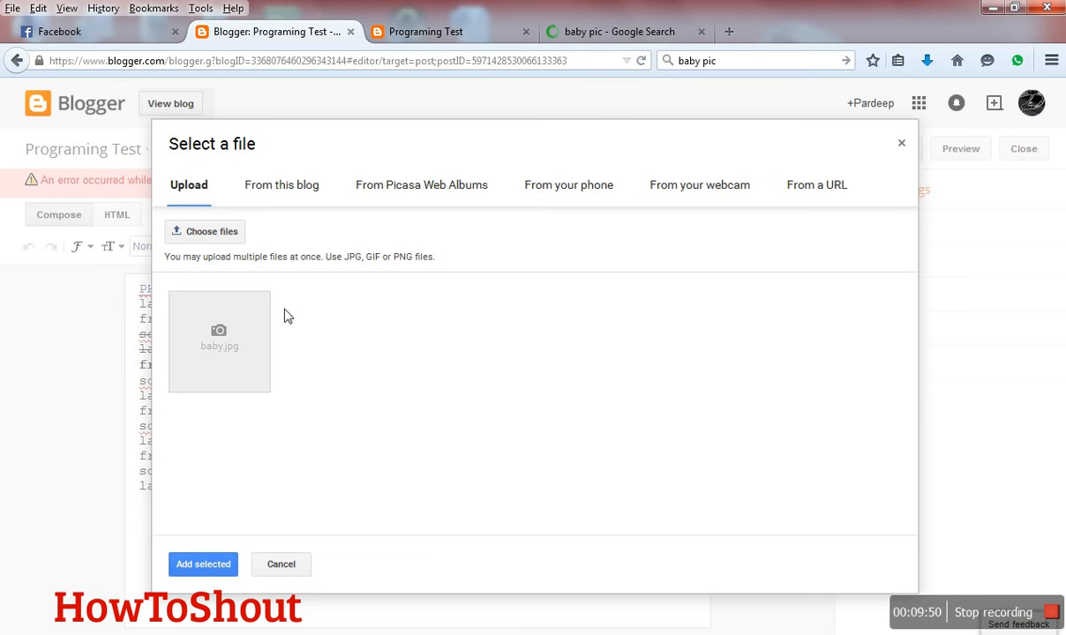
left_click(211, 337)
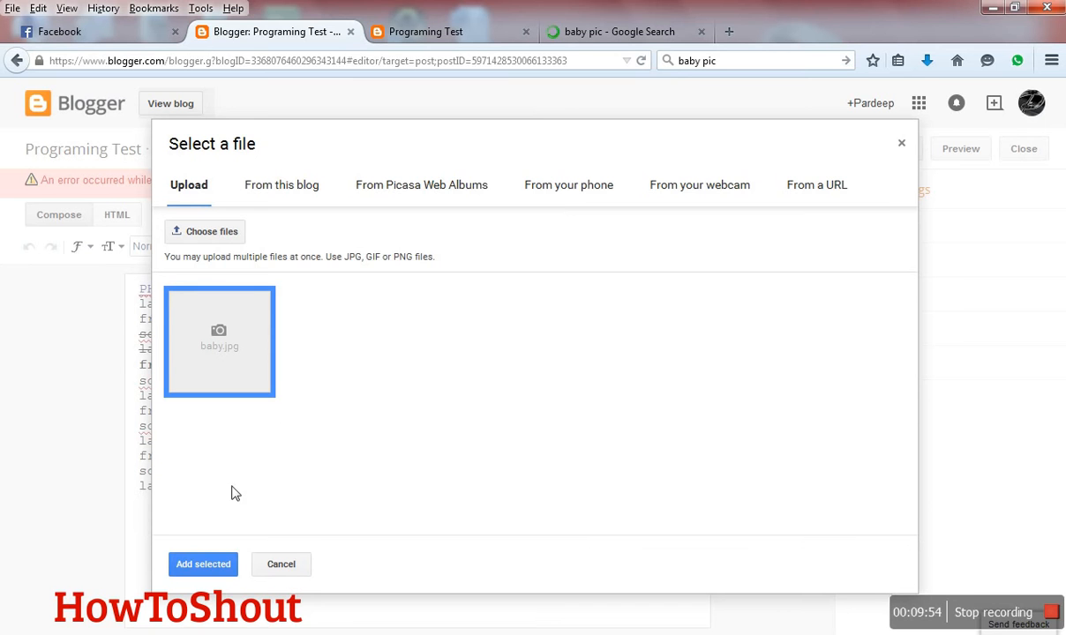
left_click(212, 570)
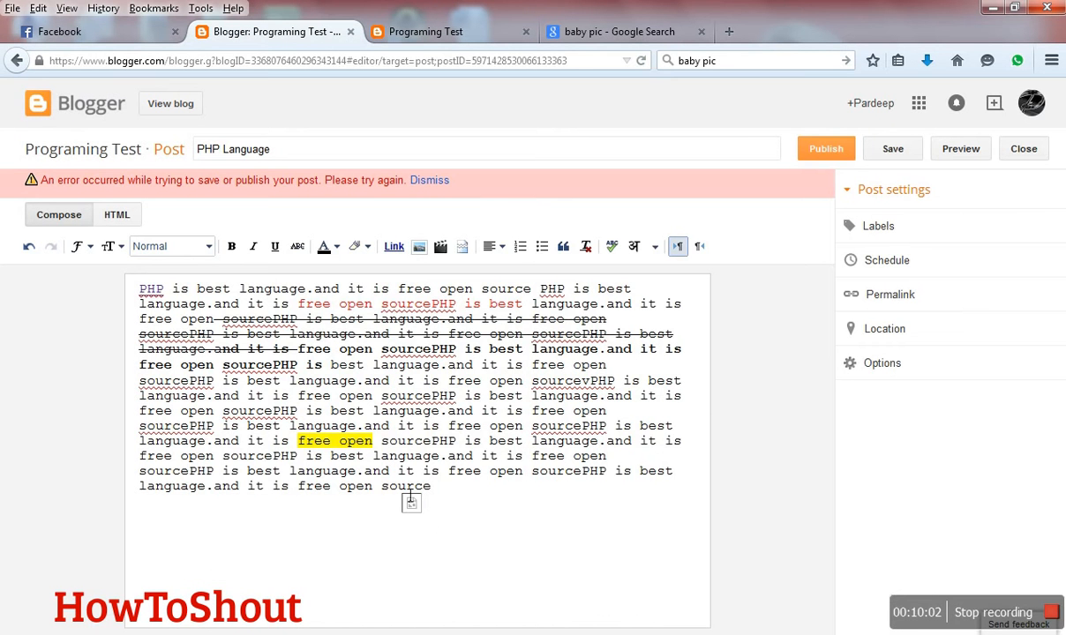
left_click(427, 181)
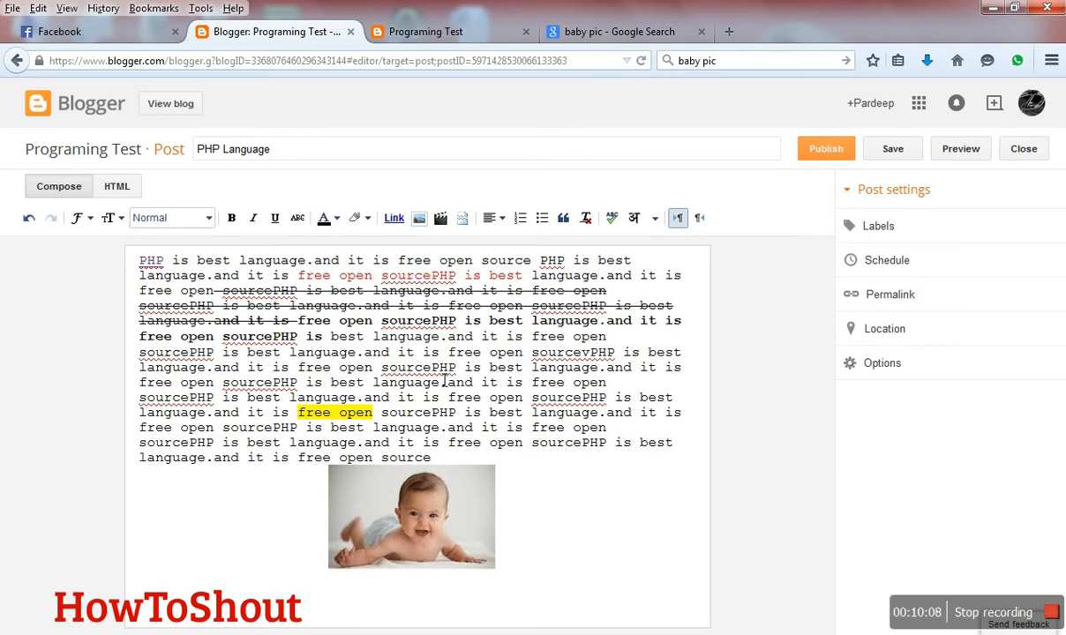
- Set the size of the inserted baby image to Large
left_click(478, 515)
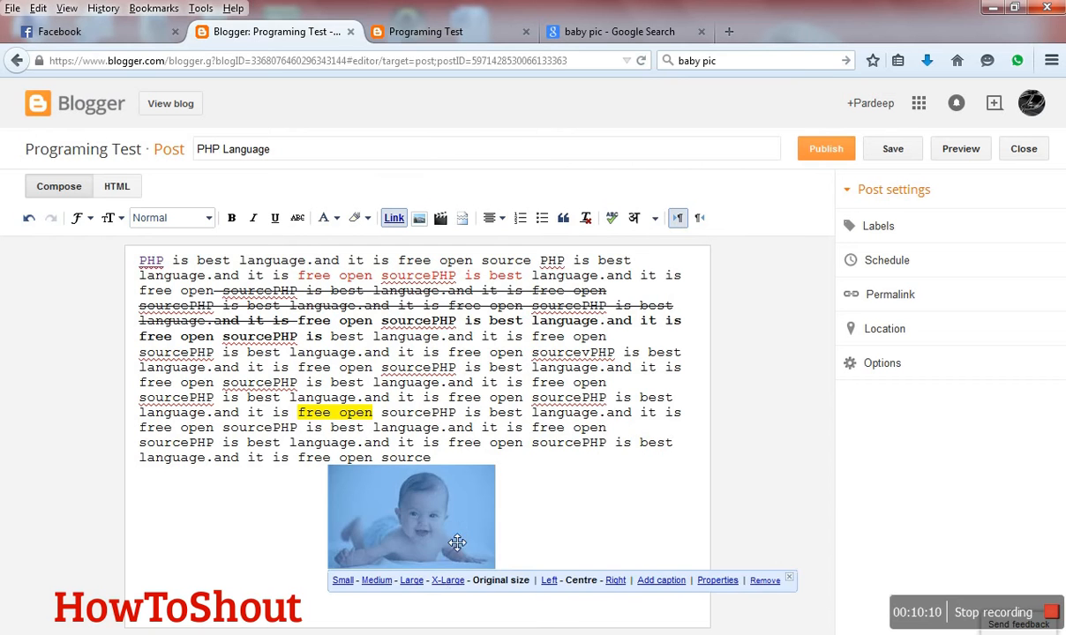
left_click(411, 577)
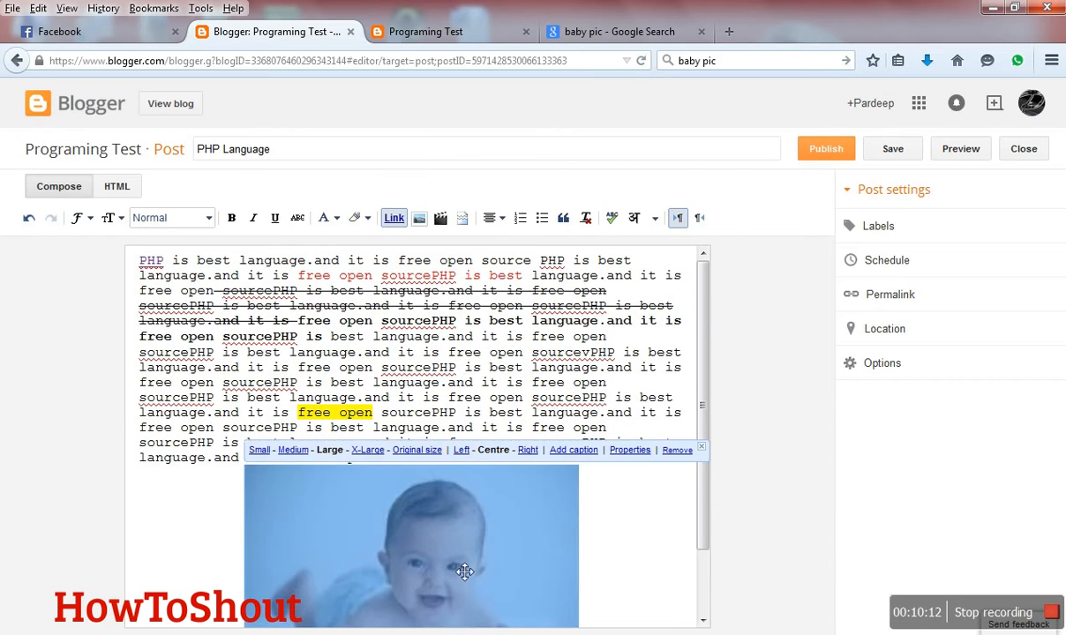
left_click(609, 572)
scroll(616, 569, "down", 2)
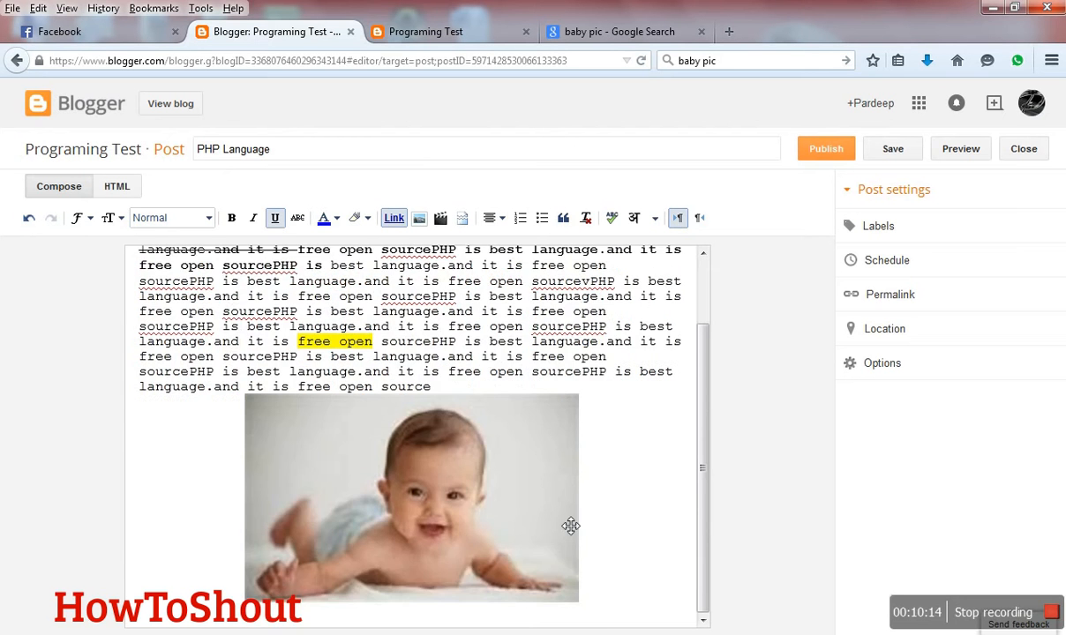
- Switch the baby image to Medium size and back to Large, and deselect it
left_click(446, 464)
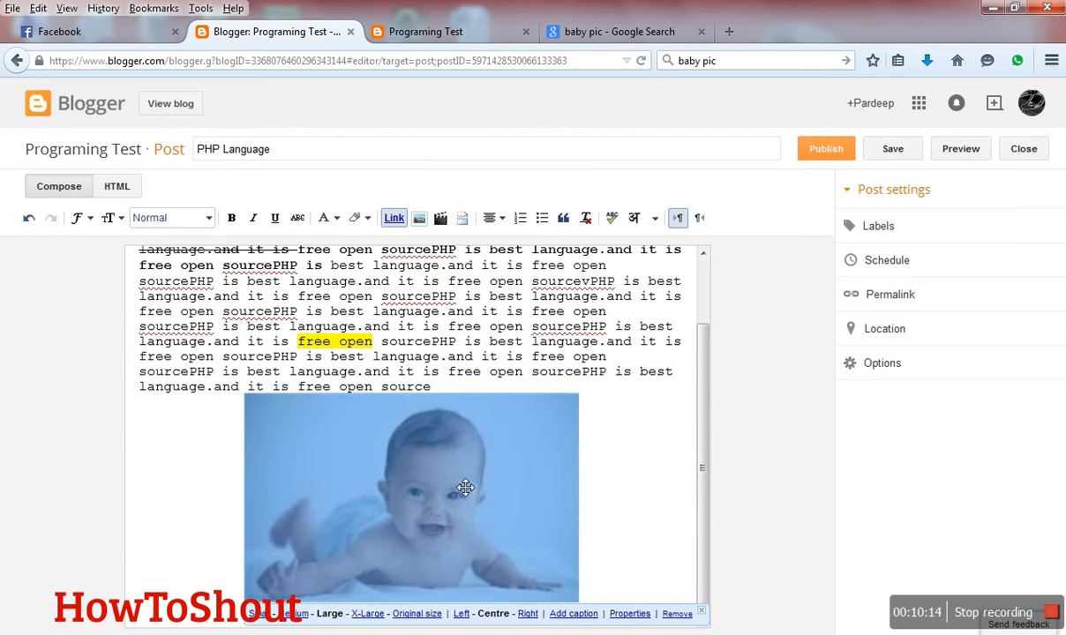
left_click(261, 614)
left_click(380, 580)
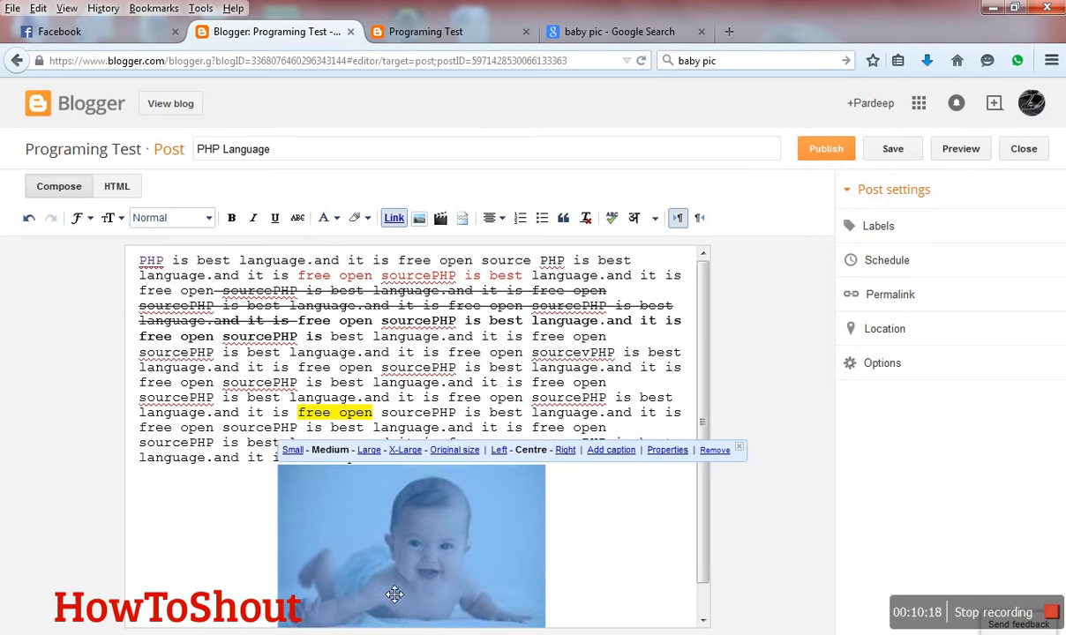
scroll(511, 573, "down", 1)
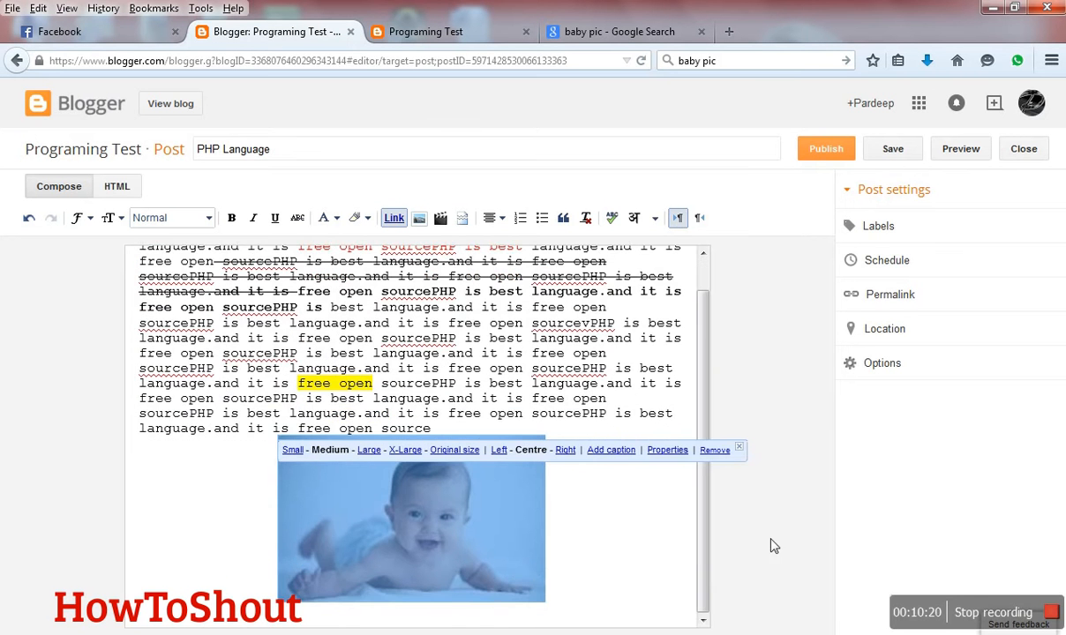
left_click(377, 452)
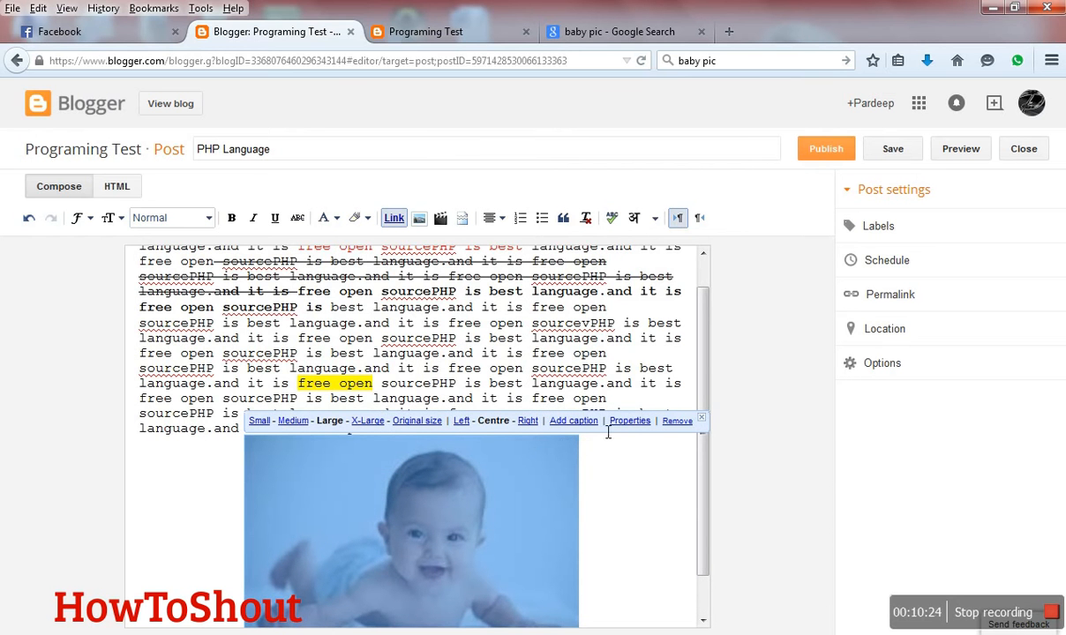
left_click(657, 476)
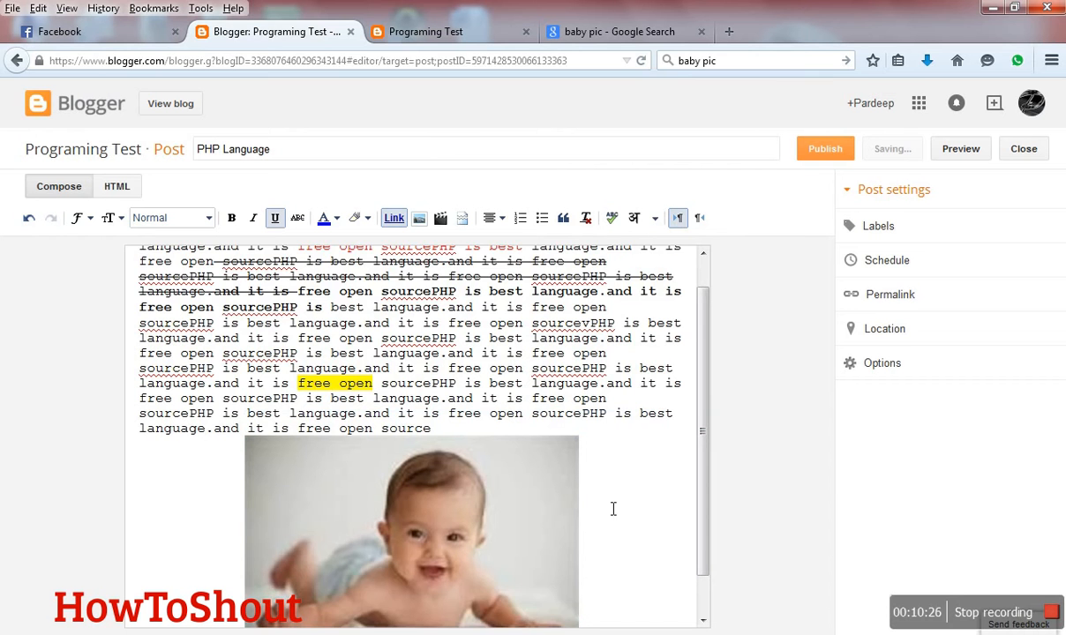
- Start inserting a video into the post and browse the account's own YouTube videos as the source
scroll(612, 506, "up", 1)
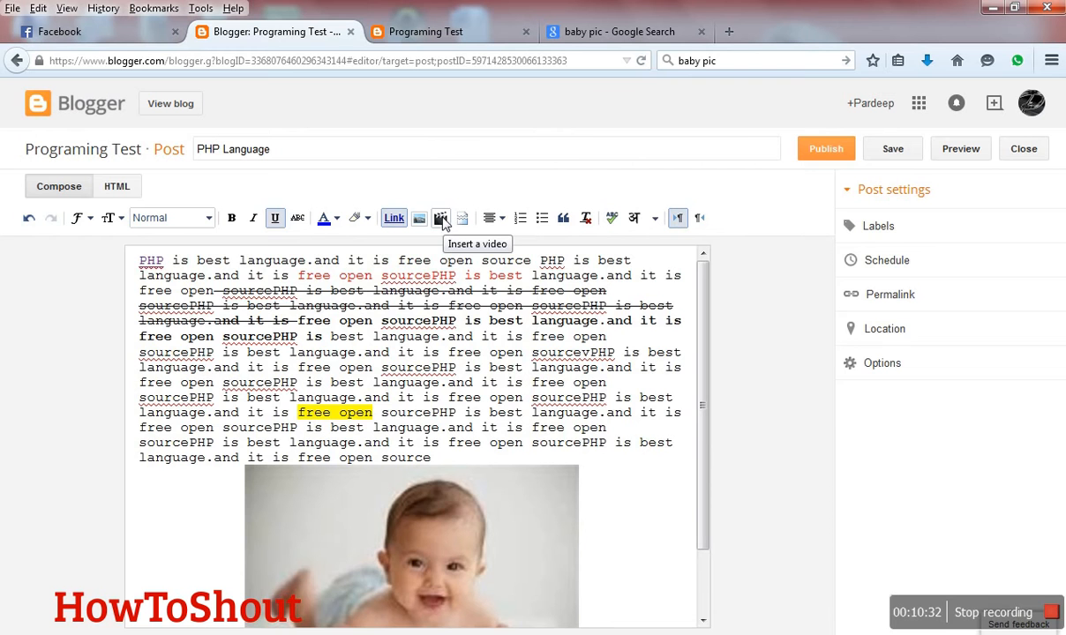
left_click(441, 221)
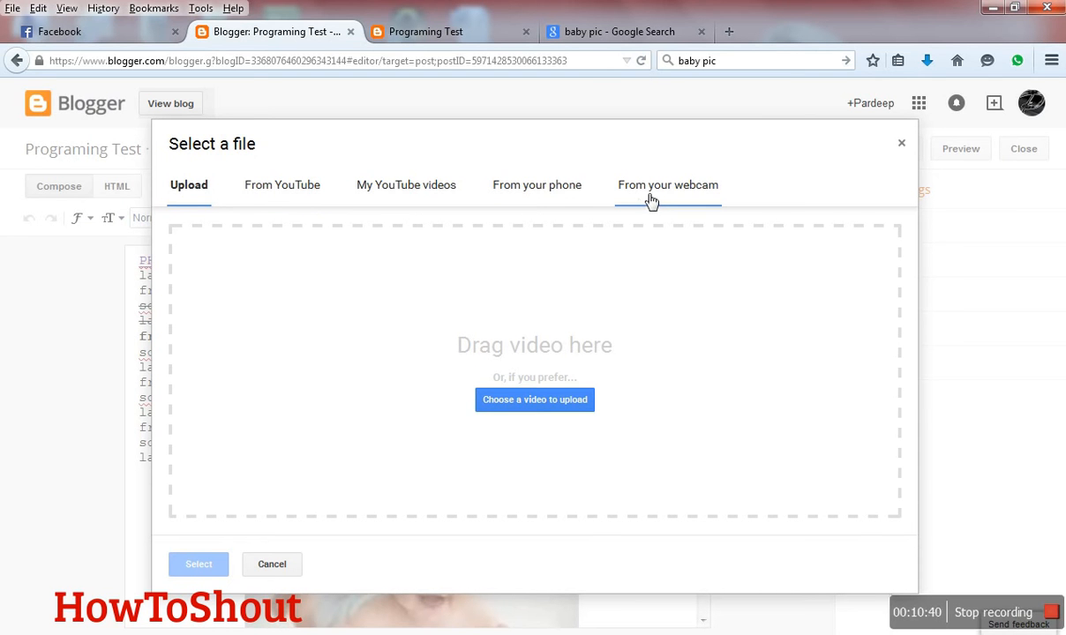
left_click(264, 202)
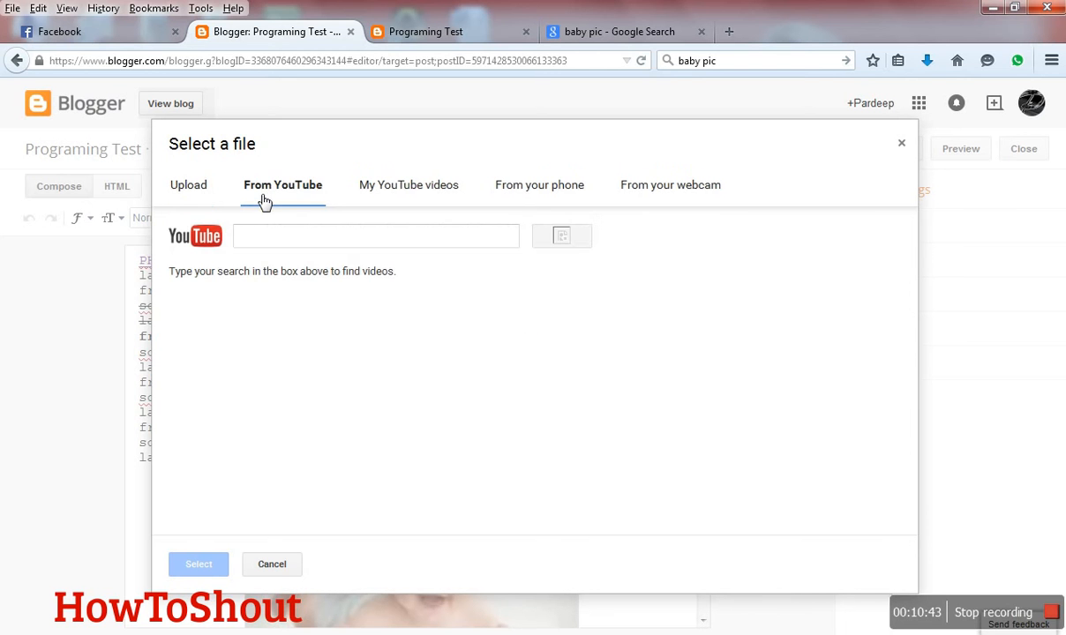
left_click(386, 194)
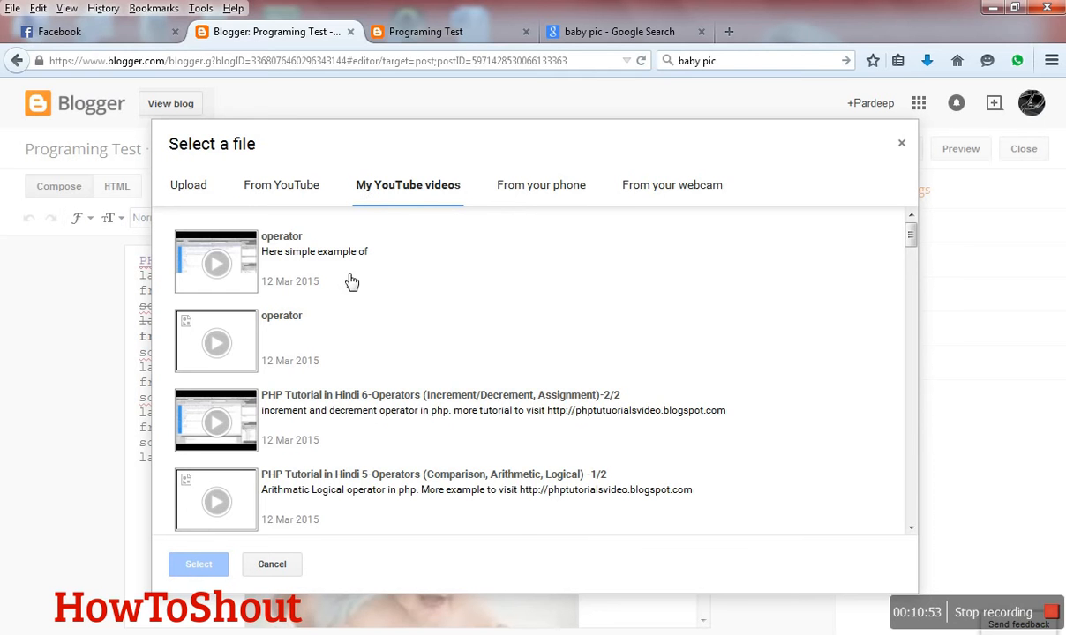
scroll(338, 292, "down", 1)
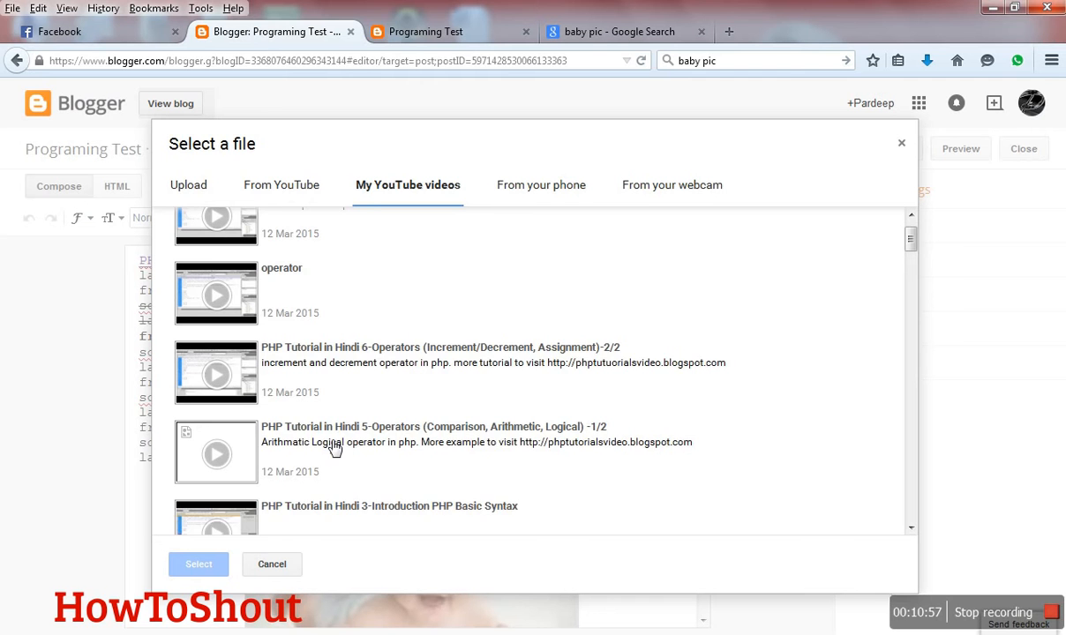
scroll(335, 448, "up", 1)
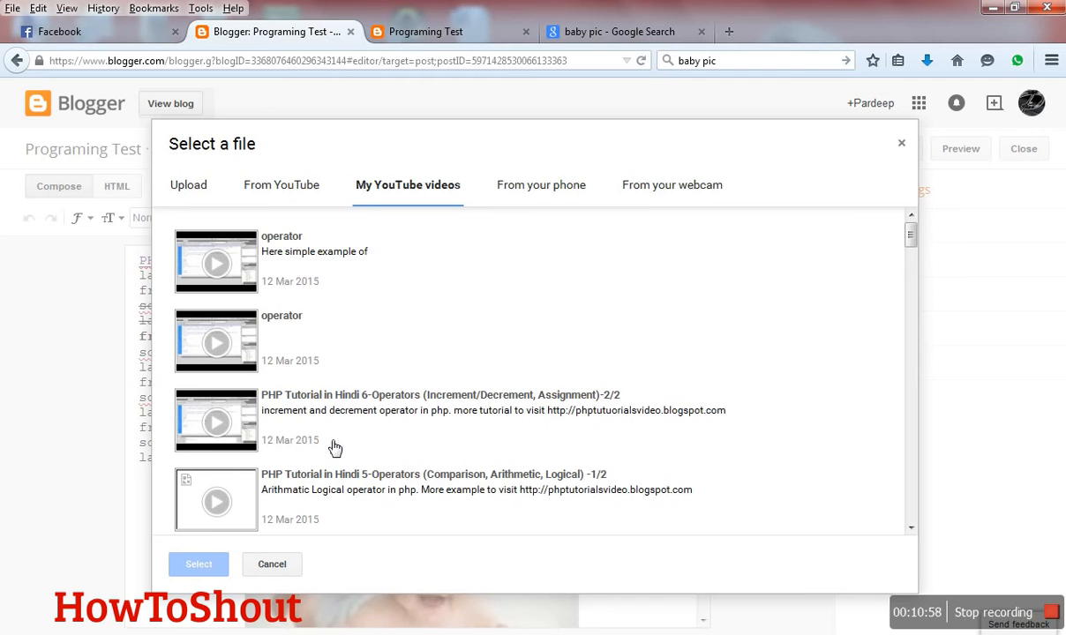
- Try to insert the first "operator" video, described as "Here simple example of", and look through the rest of the video list
left_click(272, 247)
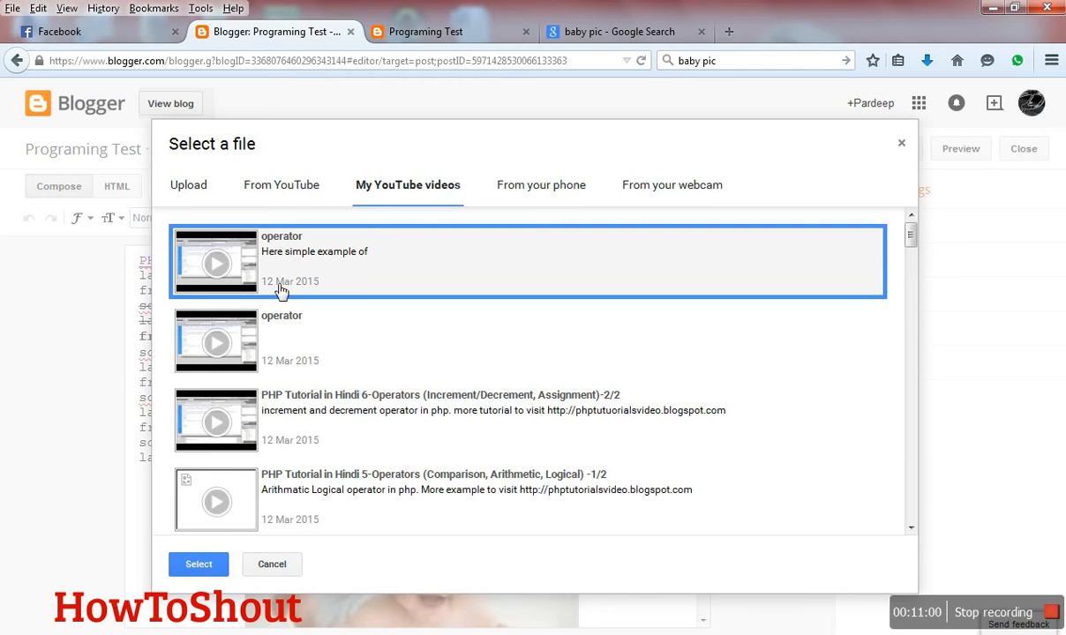
left_click(209, 561)
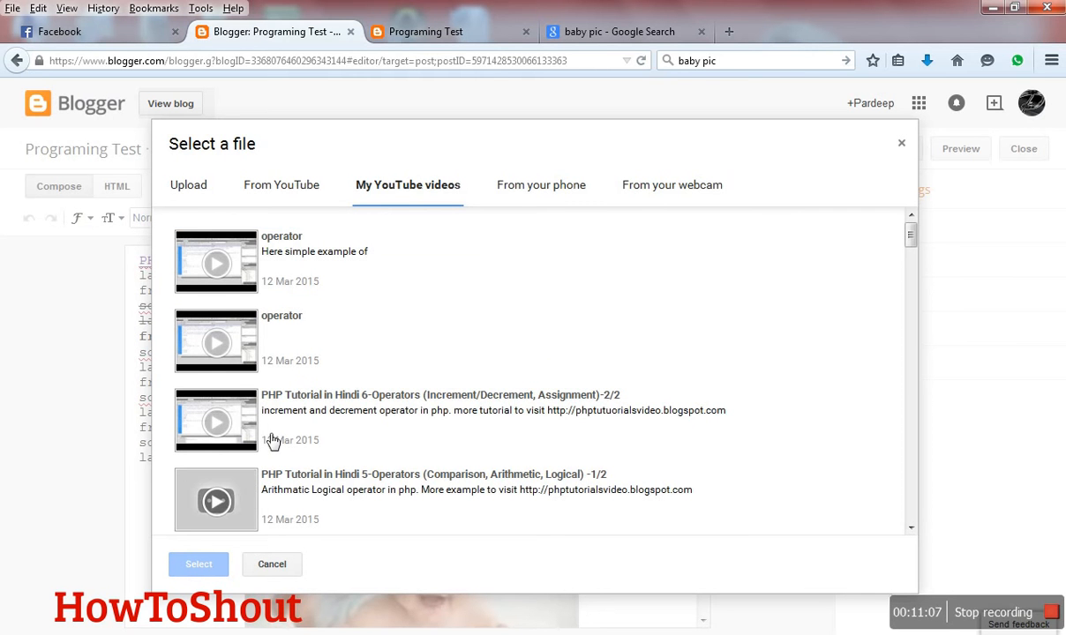
scroll(273, 441, "down", 3)
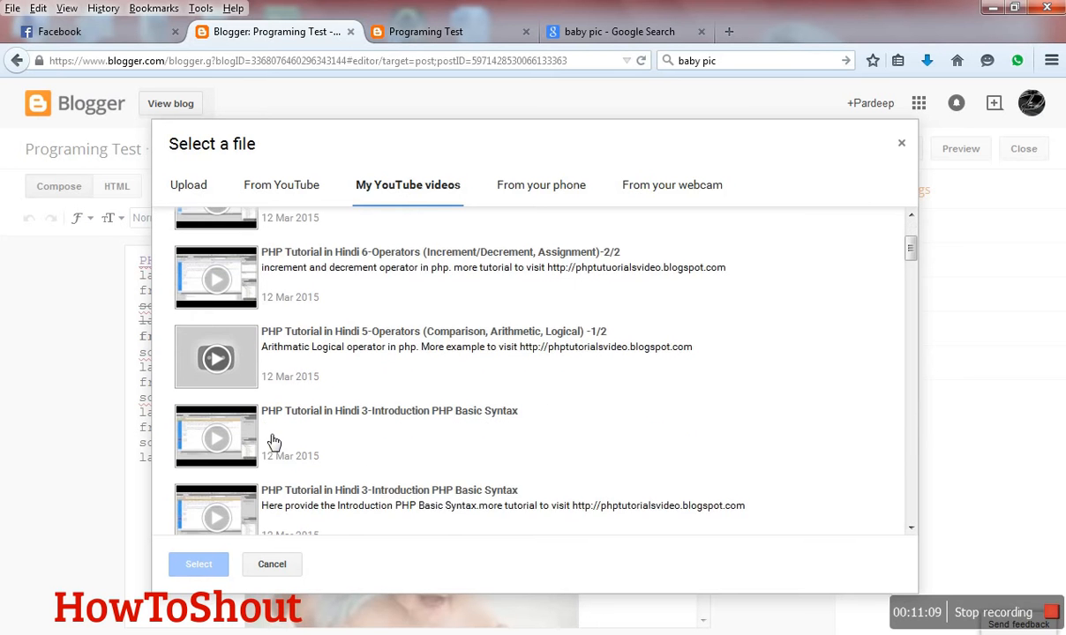
scroll(273, 441, "up", 3)
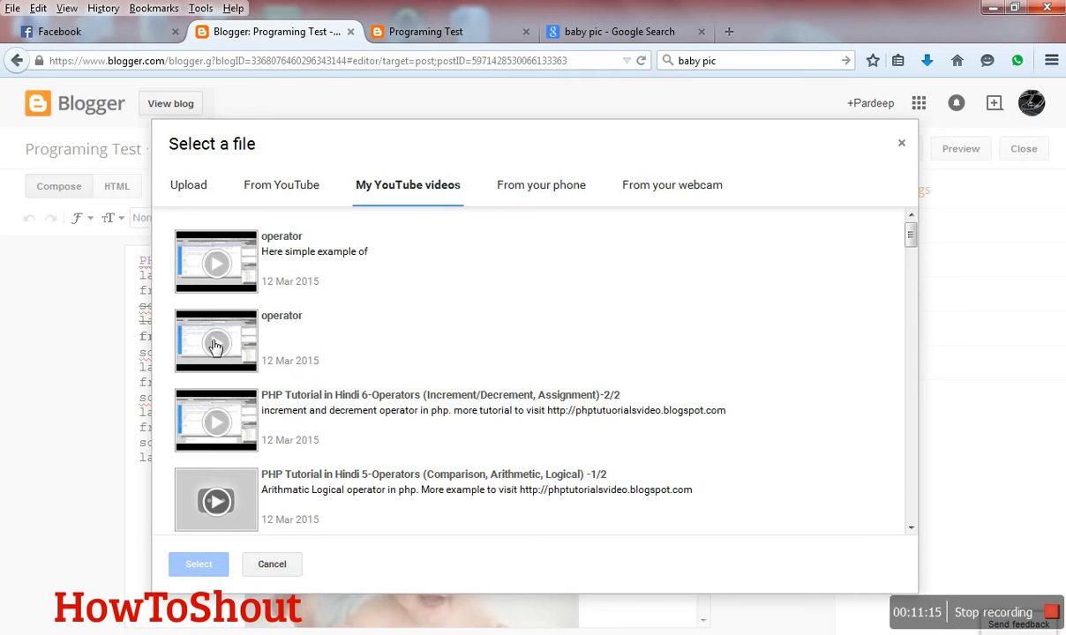
left_click(248, 277)
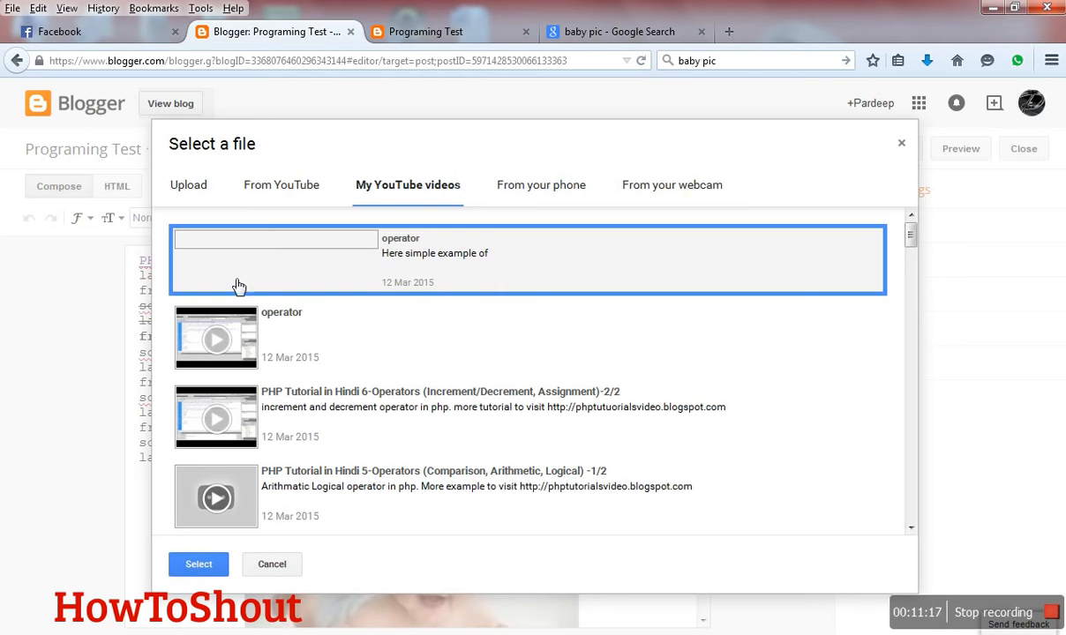
scroll(217, 348, "down", 6)
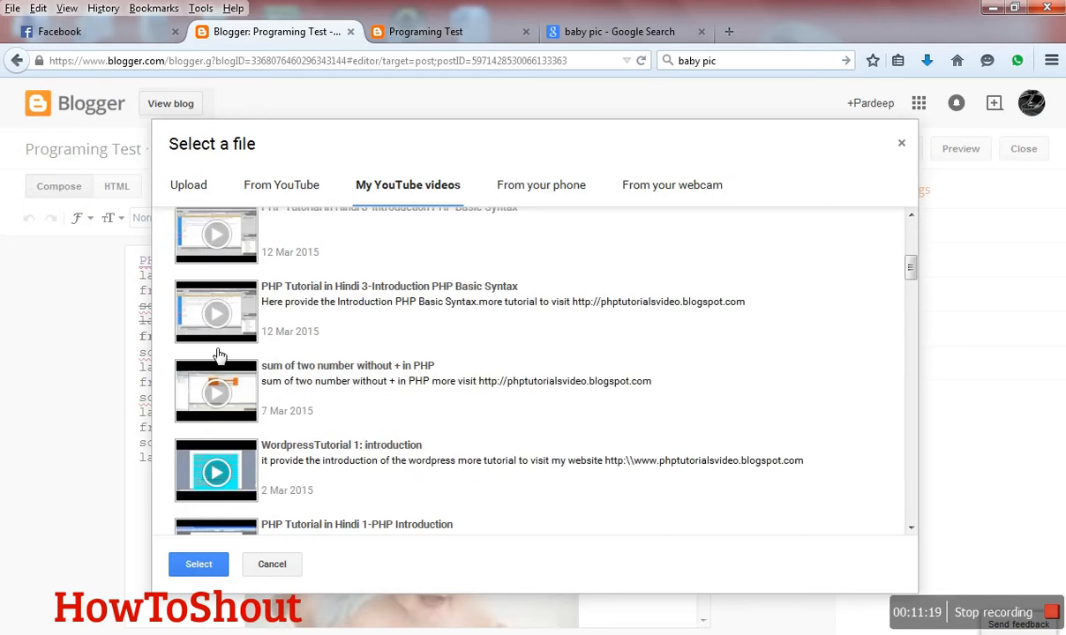
scroll(320, 252, "up", 3)
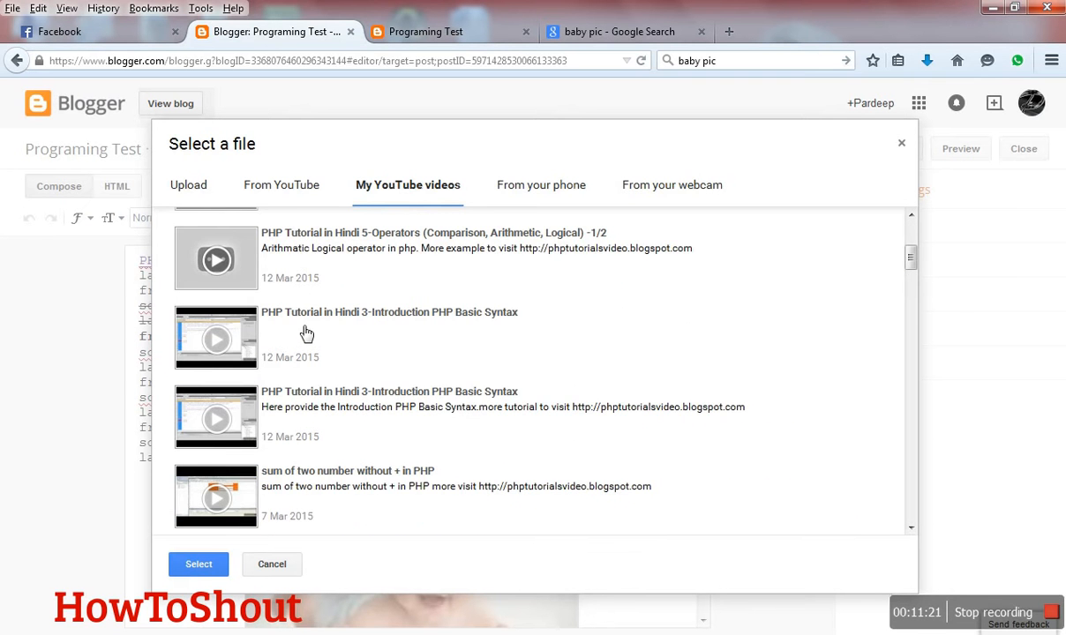
scroll(304, 321, "up", 2)
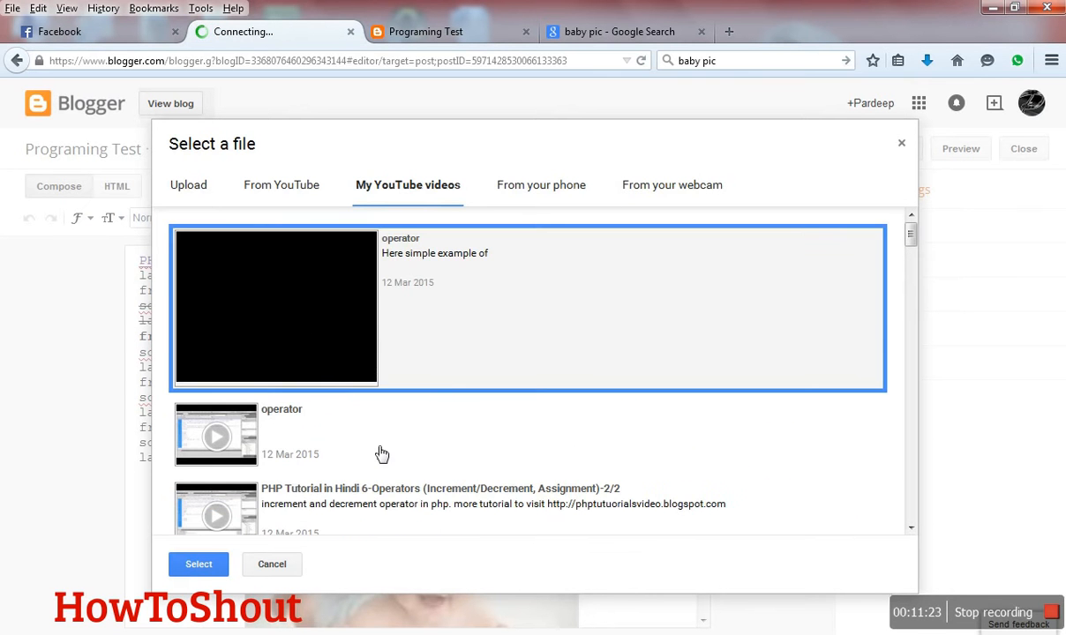
- Insert the second "operator" video from the list into the post and select it below the baby image
left_click(360, 424)
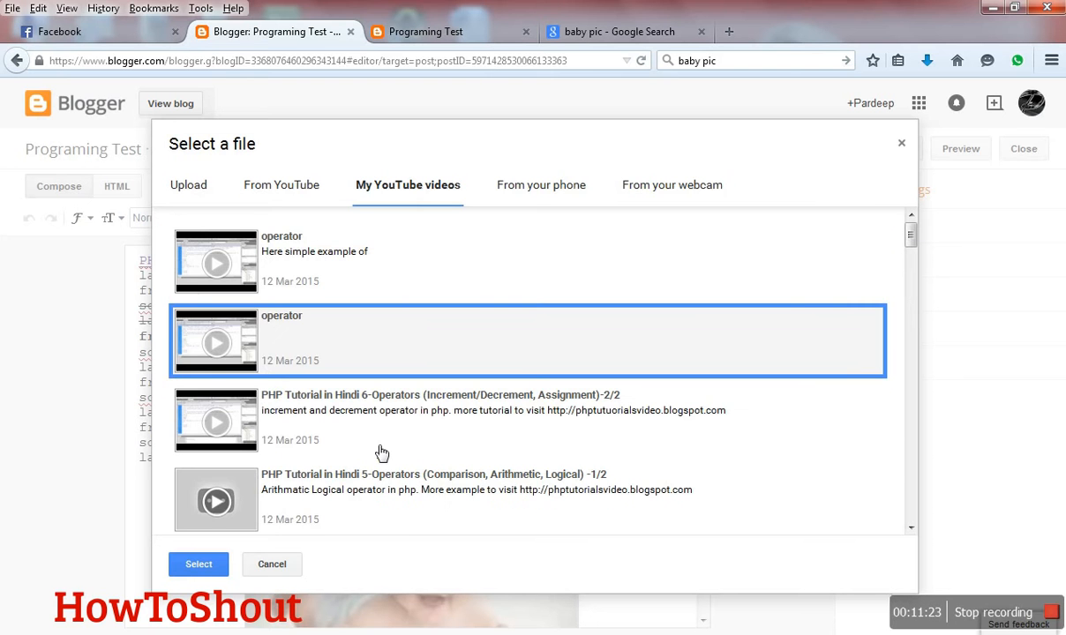
left_click(204, 565)
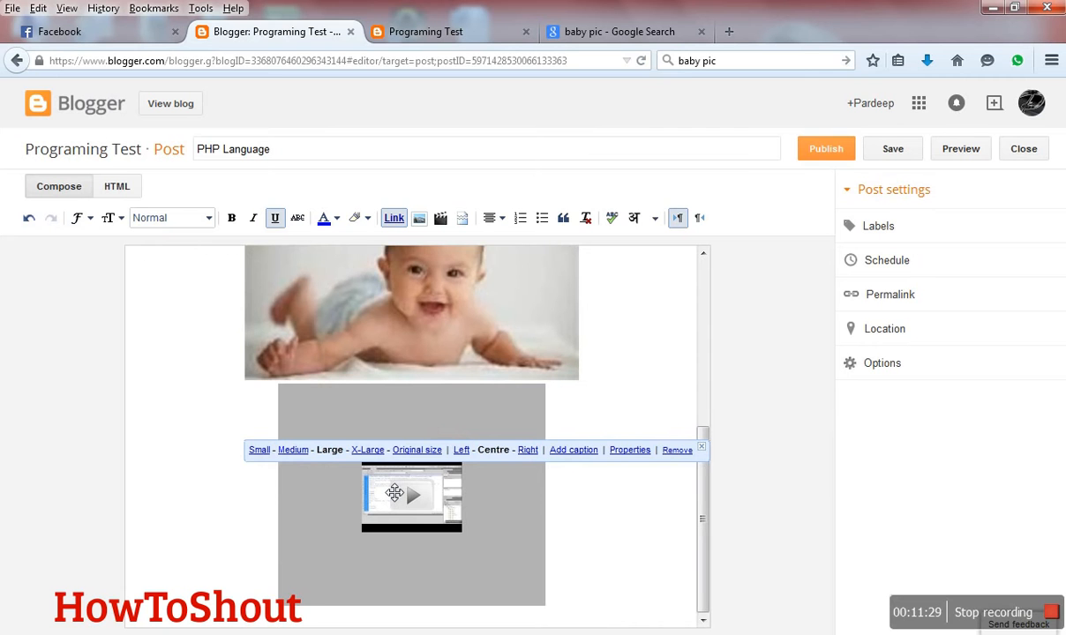
left_click(412, 509)
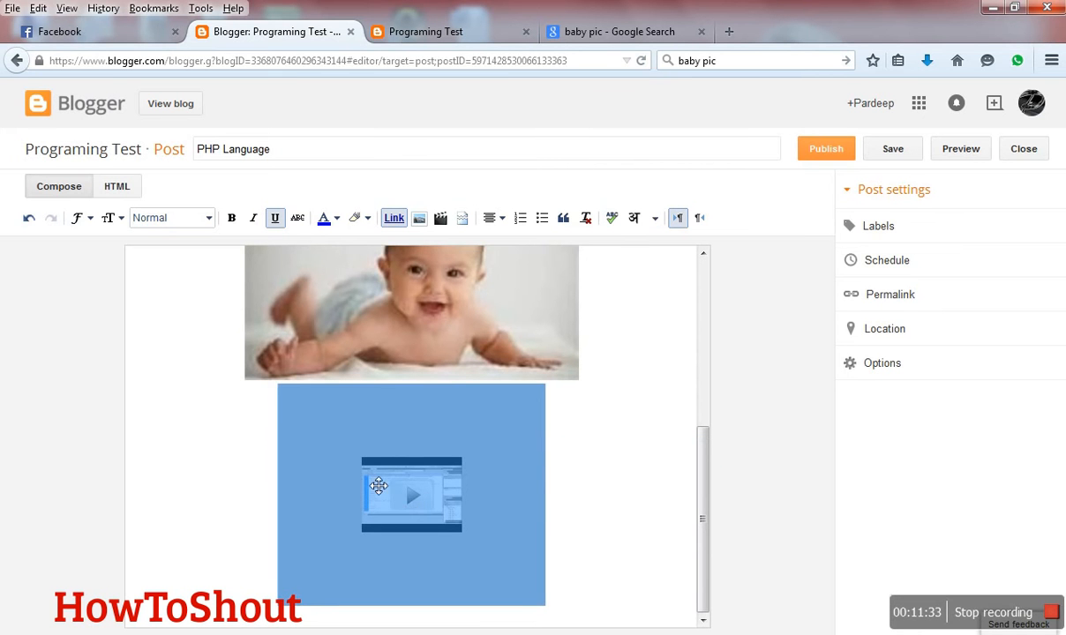
left_click(257, 489)
left_click(421, 519)
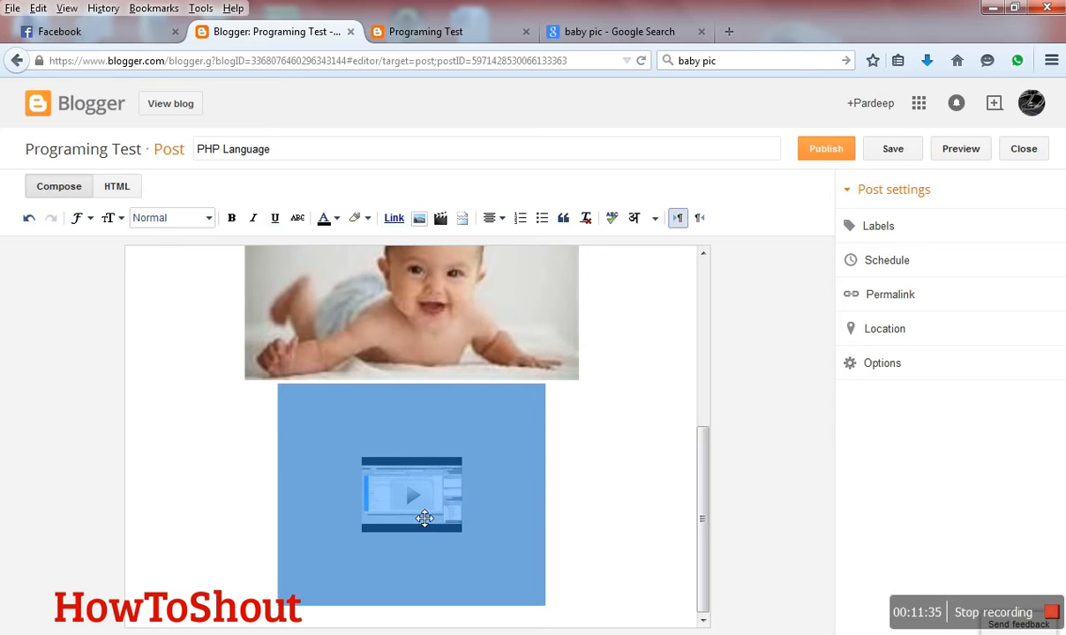
- Align the baby image and the selected video to the left, and centre them again
scroll(613, 557, "up", 2)
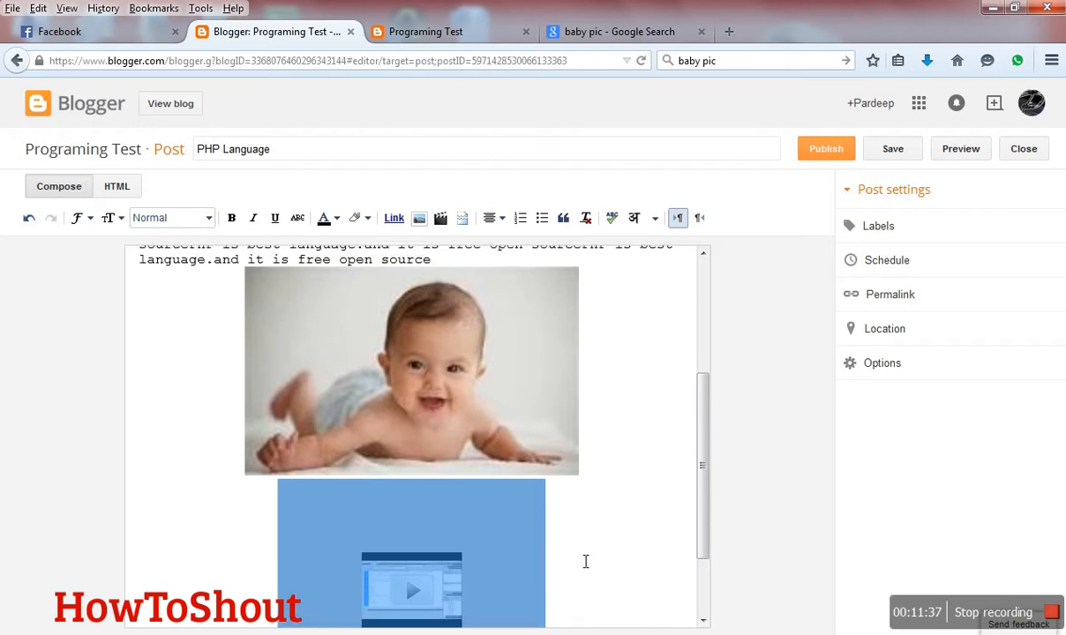
scroll(584, 561, "down", 2)
scroll(583, 563, "up", 5)
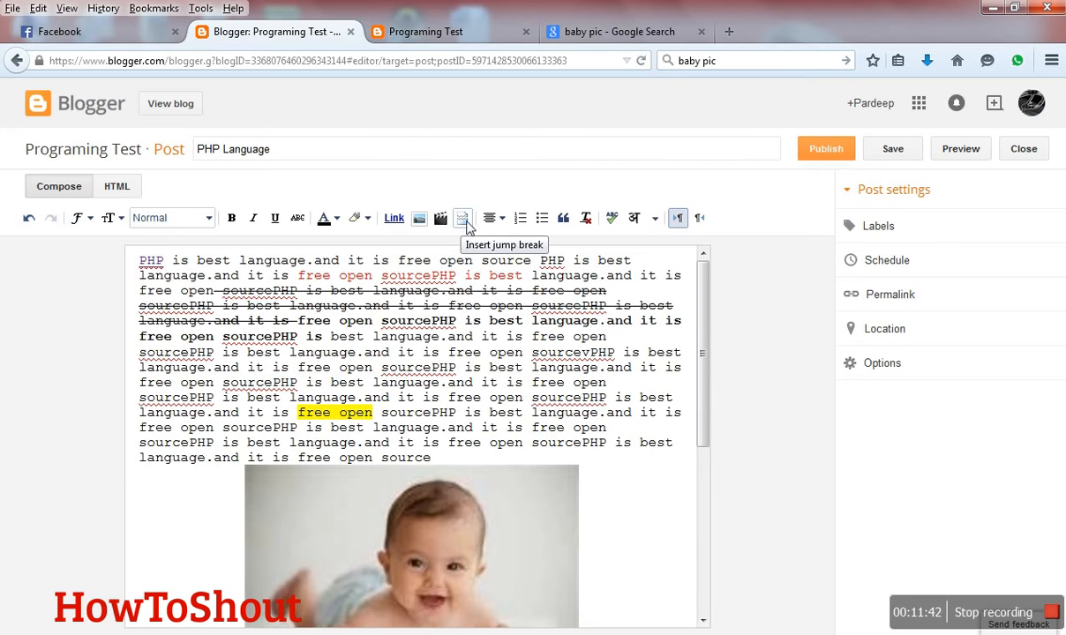
left_click(503, 220)
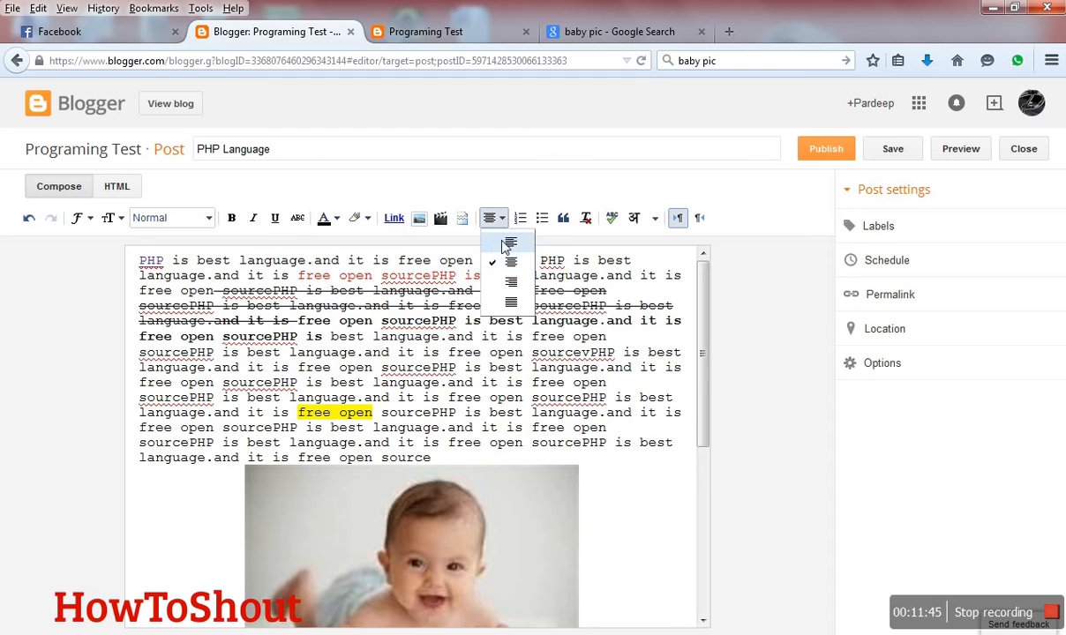
left_click(505, 243)
left_click(502, 219)
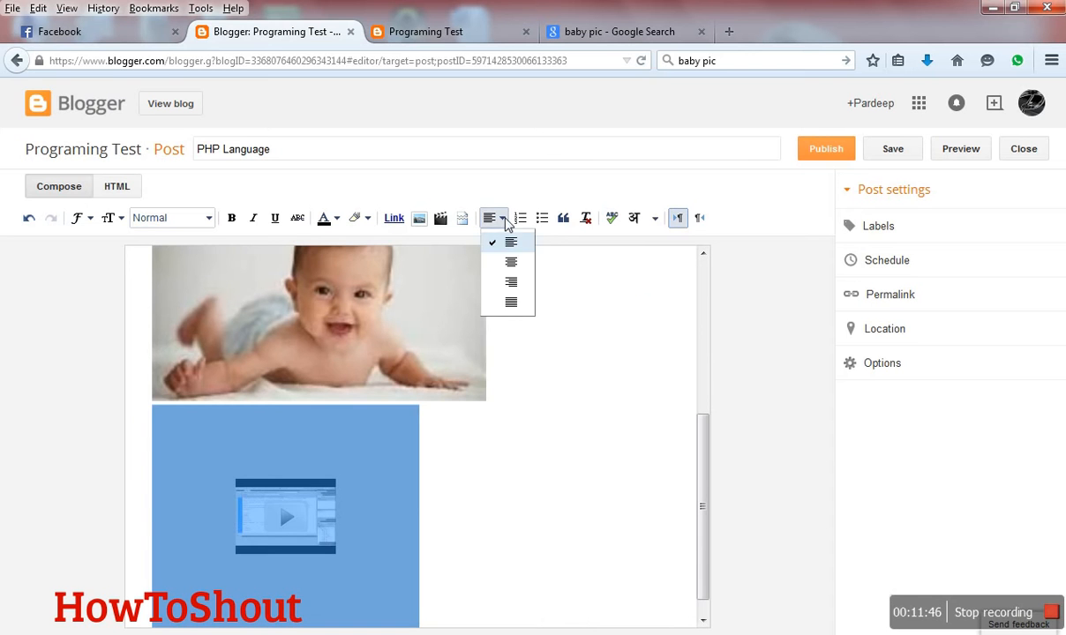
left_click(508, 256)
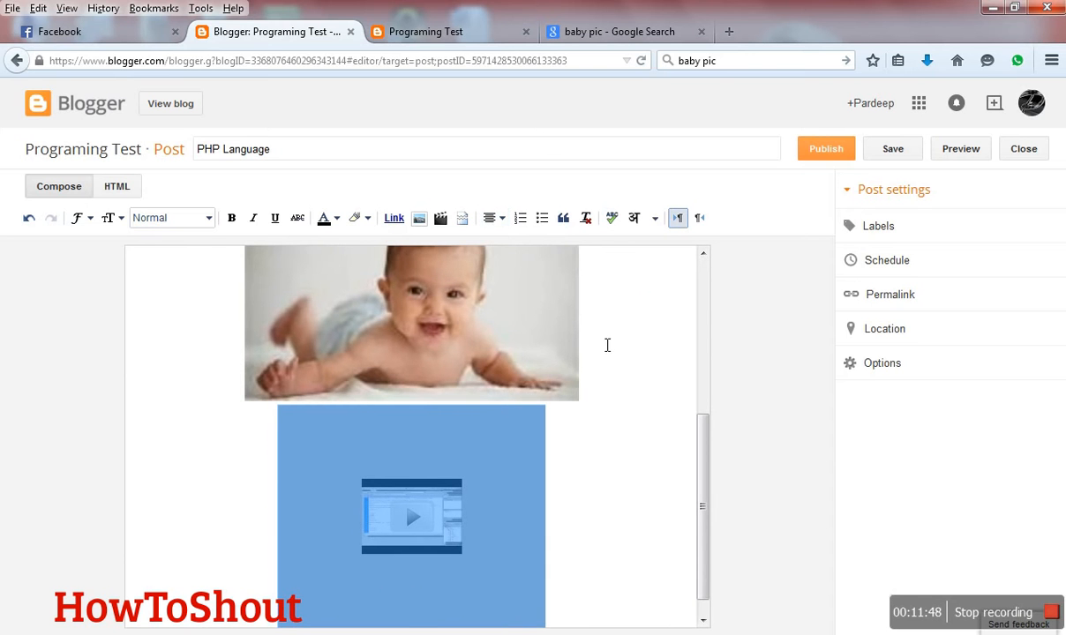
- Align only the inserted video below the baby image to the left
left_click(578, 325)
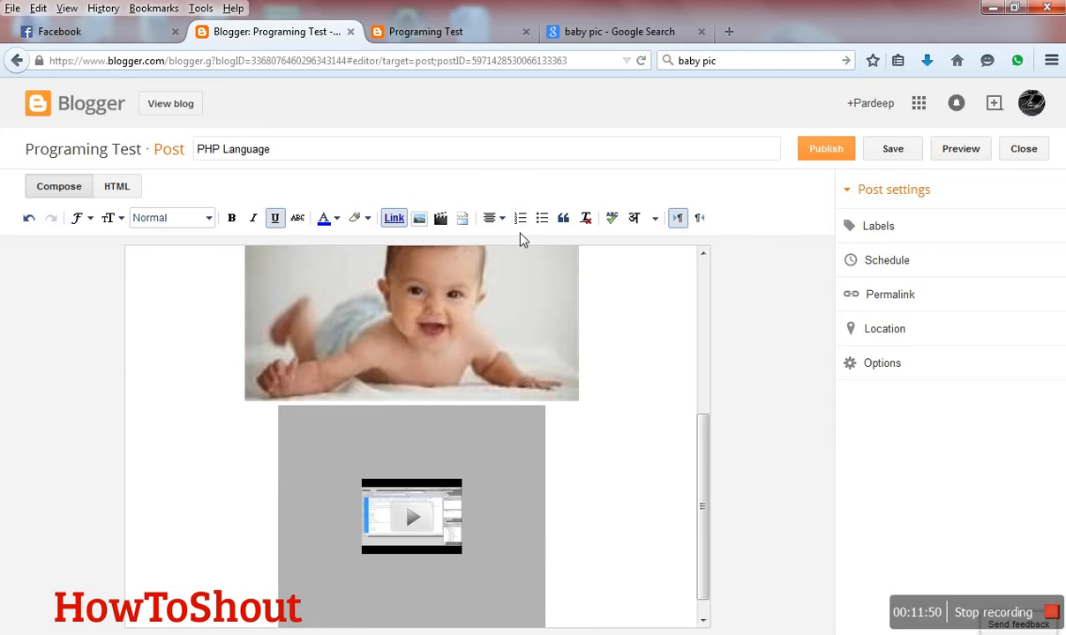
scroll(535, 452, "down", 1)
left_click(566, 597)
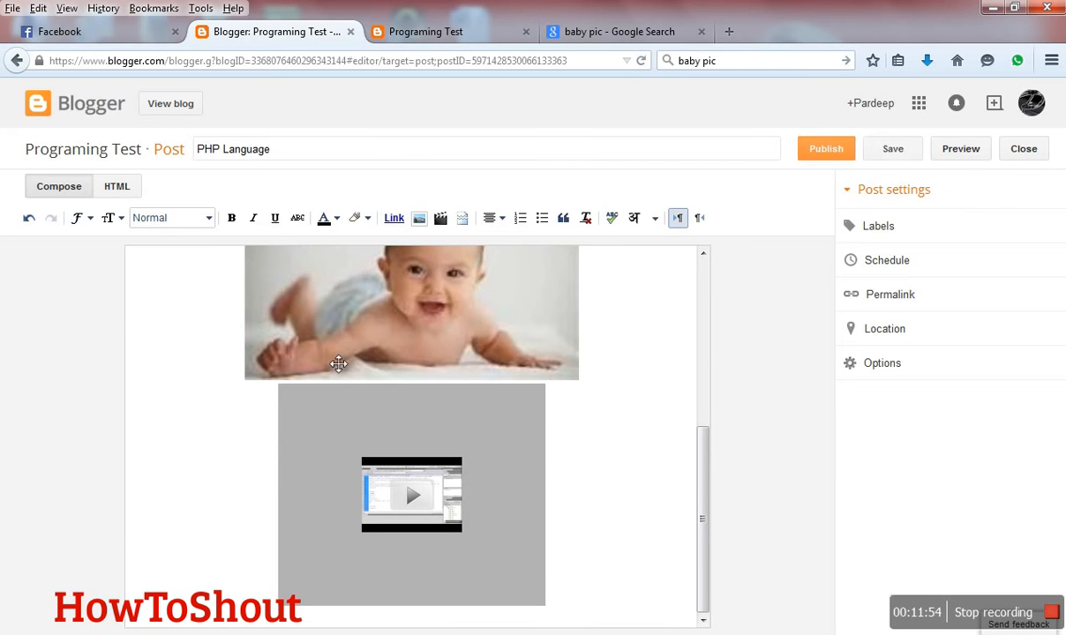
left_click(490, 218)
left_click(507, 246)
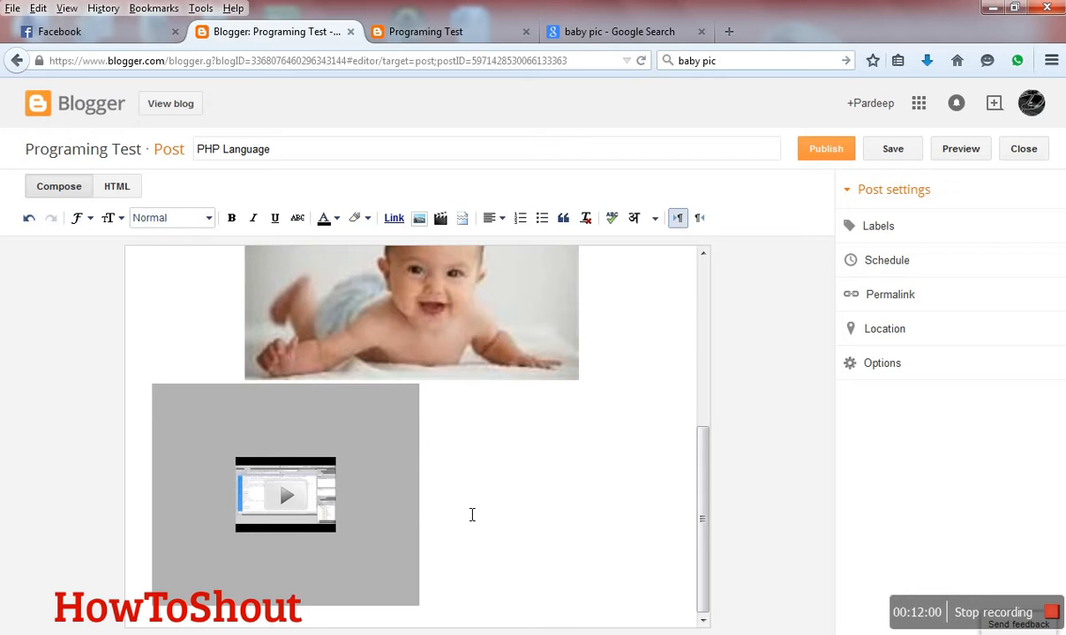
- Make the post's text paragraph a numbered list and change it to a bullet list
scroll(472, 515, "up", 6)
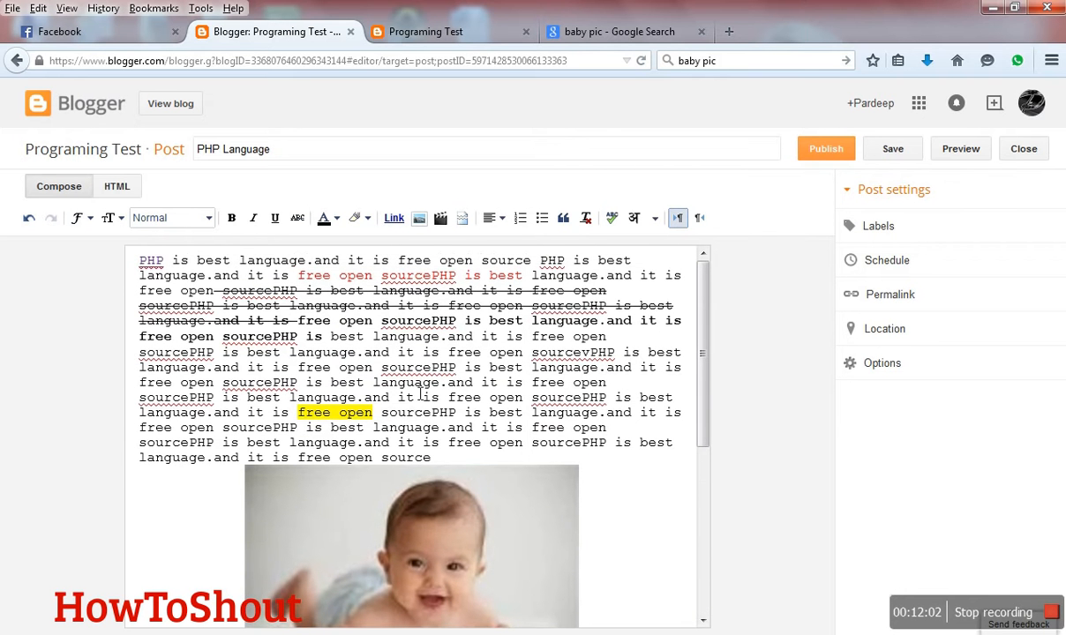
left_click(141, 257)
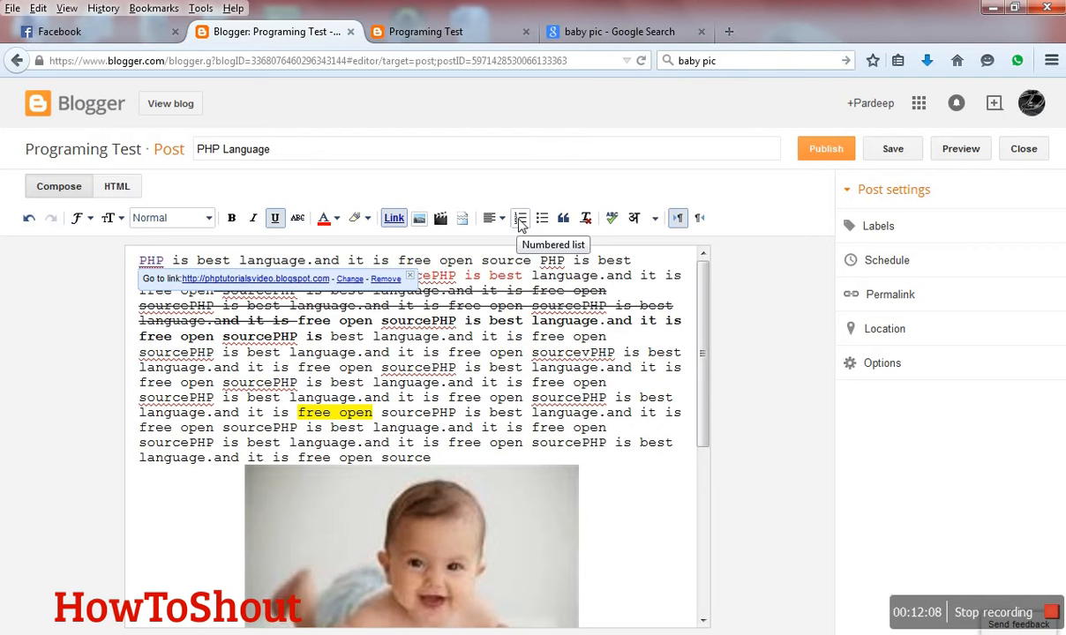
left_click(521, 220)
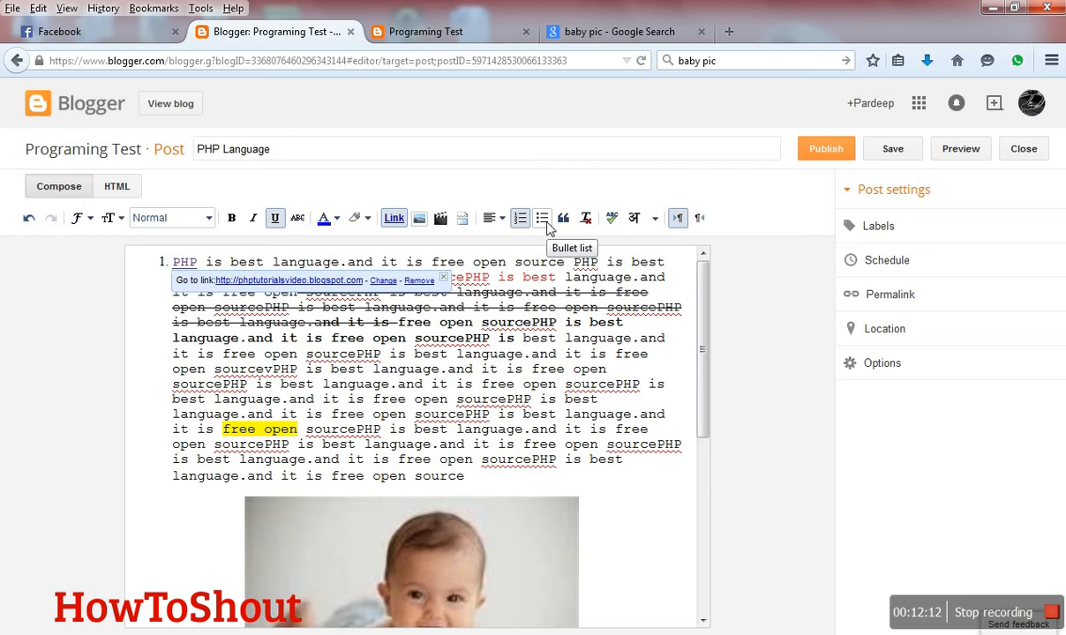
left_click(542, 220)
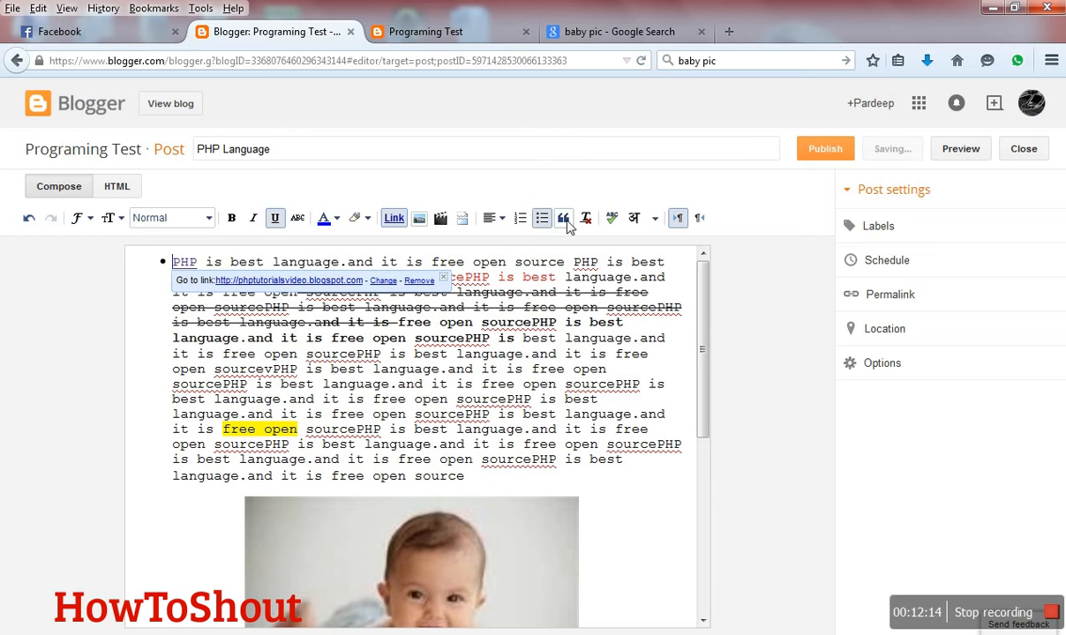
- Format the post's bulleted paragraph as a quote and apply Remove Formatting at the cursor
left_click(564, 219)
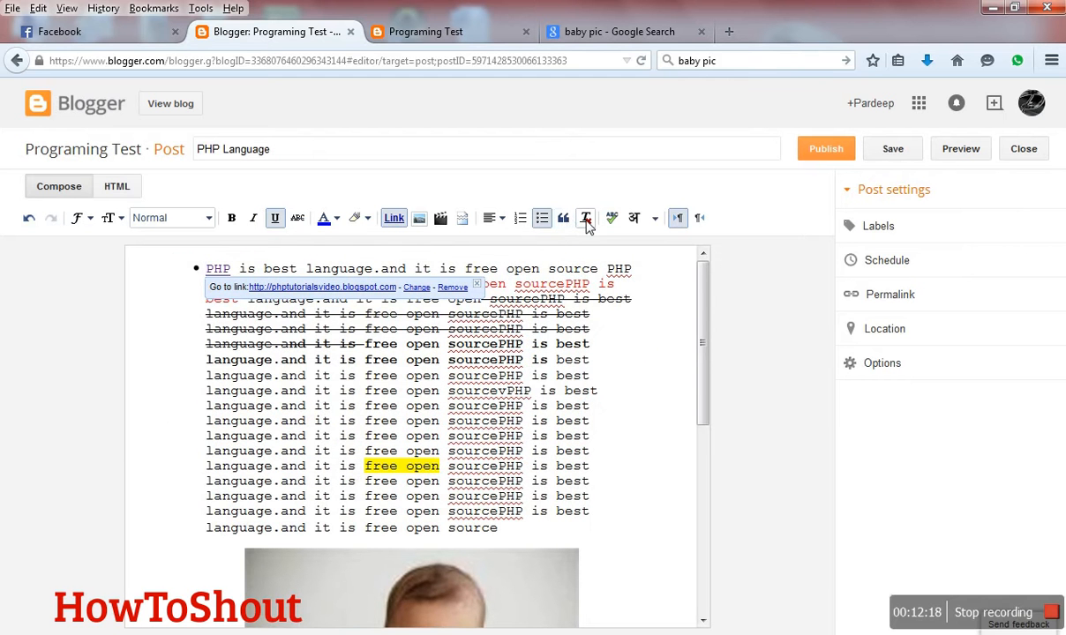
left_click(586, 220)
- Run the spell check on the post and ignore the flagged word "sourcePHP"
left_click(610, 223)
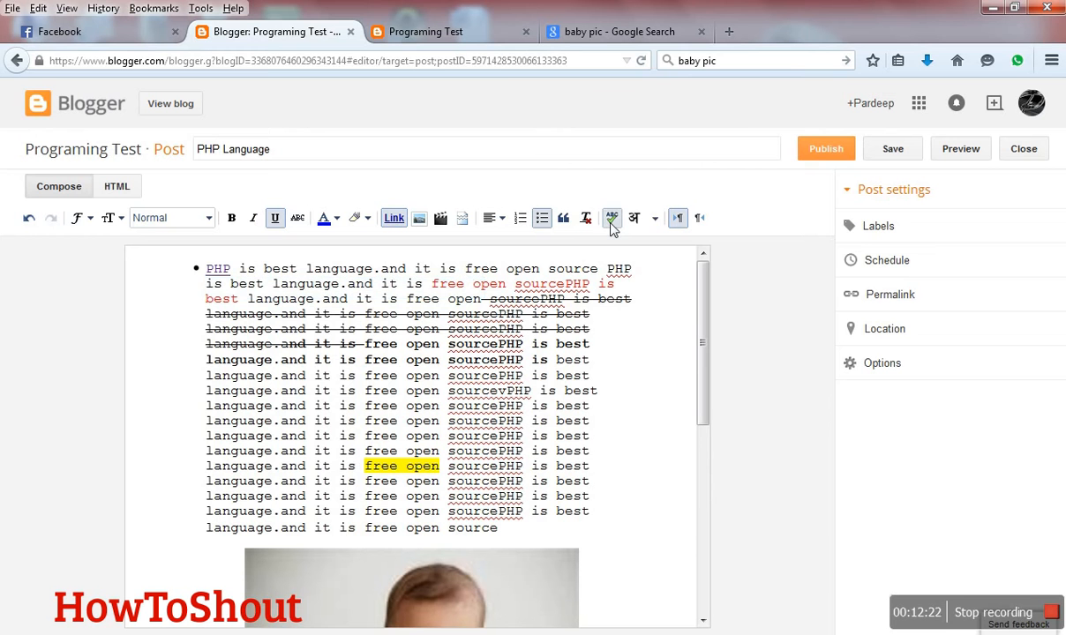
scroll(475, 373, "down", 2)
left_click(475, 372)
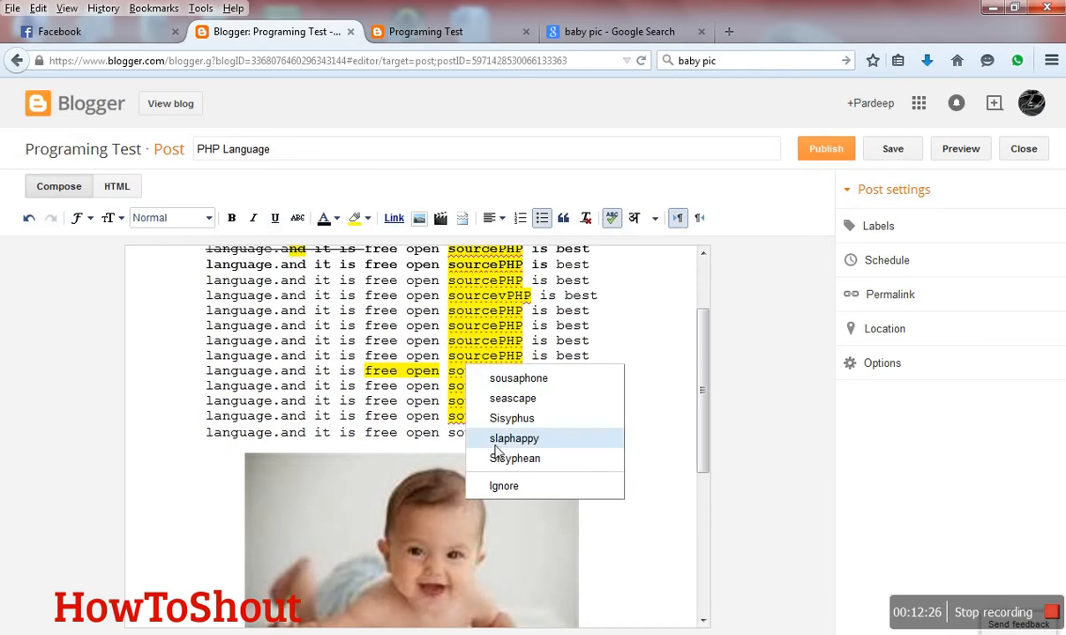
left_click(499, 487)
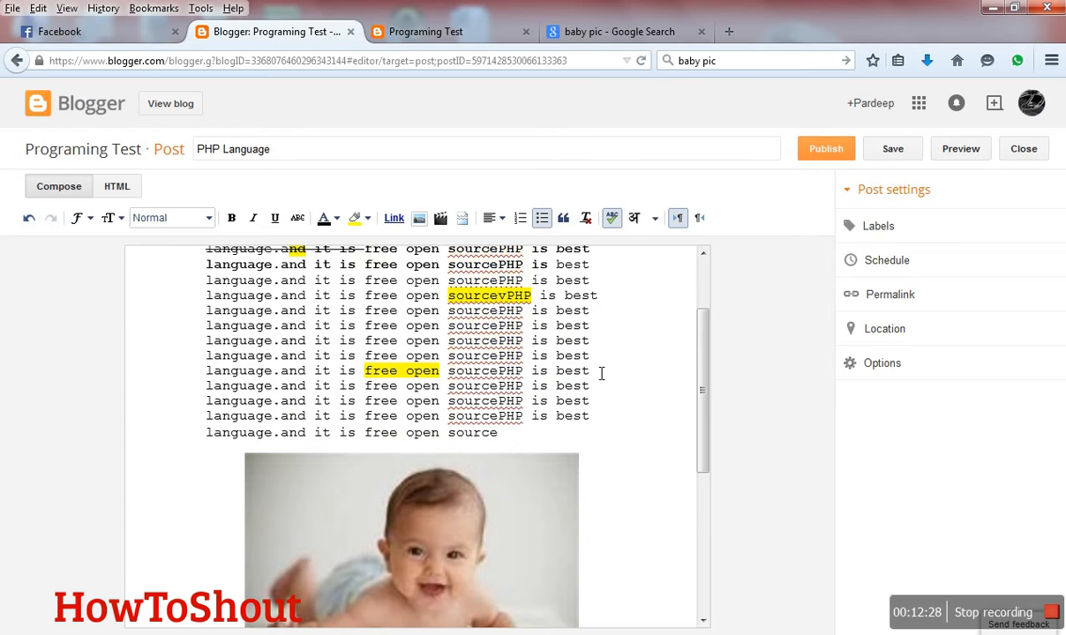
scroll(623, 320, "up", 2)
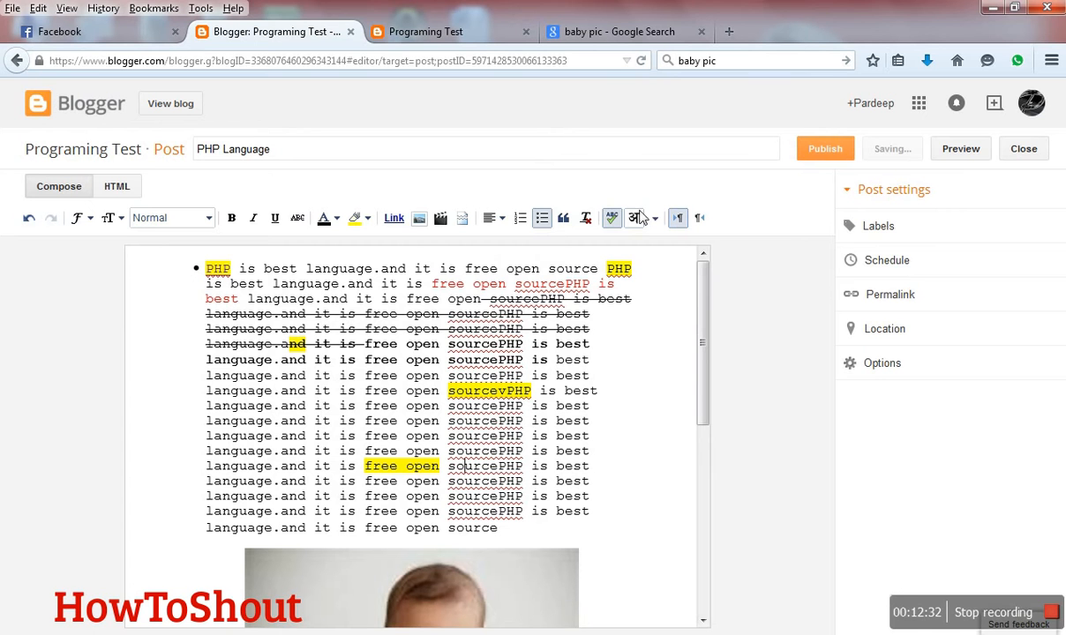
- View the list of transliteration languages, close it without choosing one, and look through the post's content
left_click(655, 219)
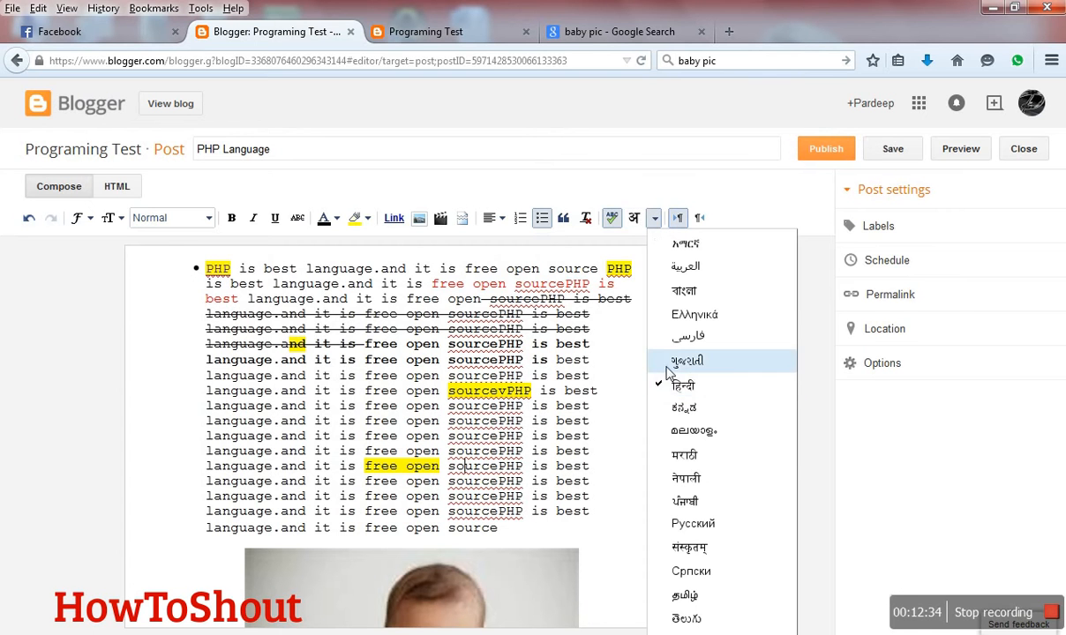
left_click(630, 449)
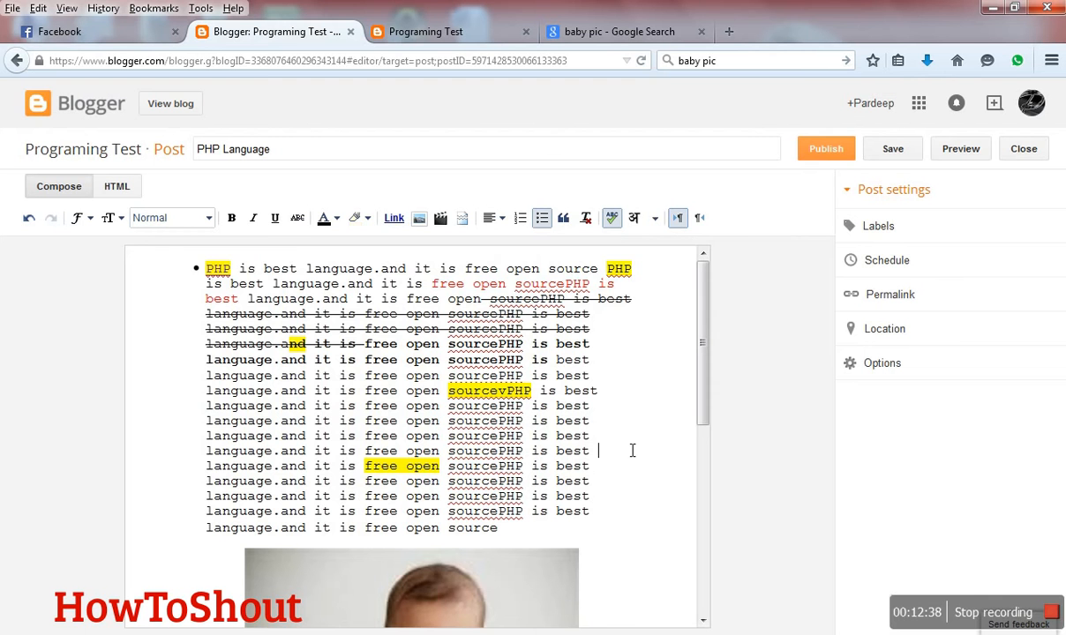
scroll(593, 446, "down", 1)
scroll(593, 446, "down", 2)
scroll(597, 442, "up", 3)
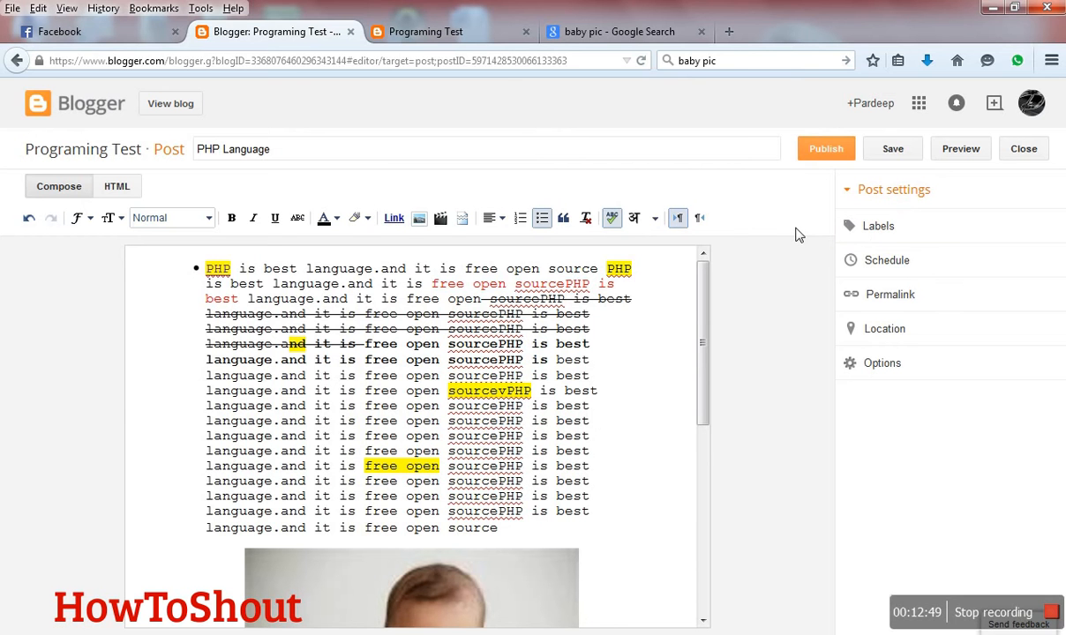
- Add the label "php tutorial" to the post
left_click(891, 227)
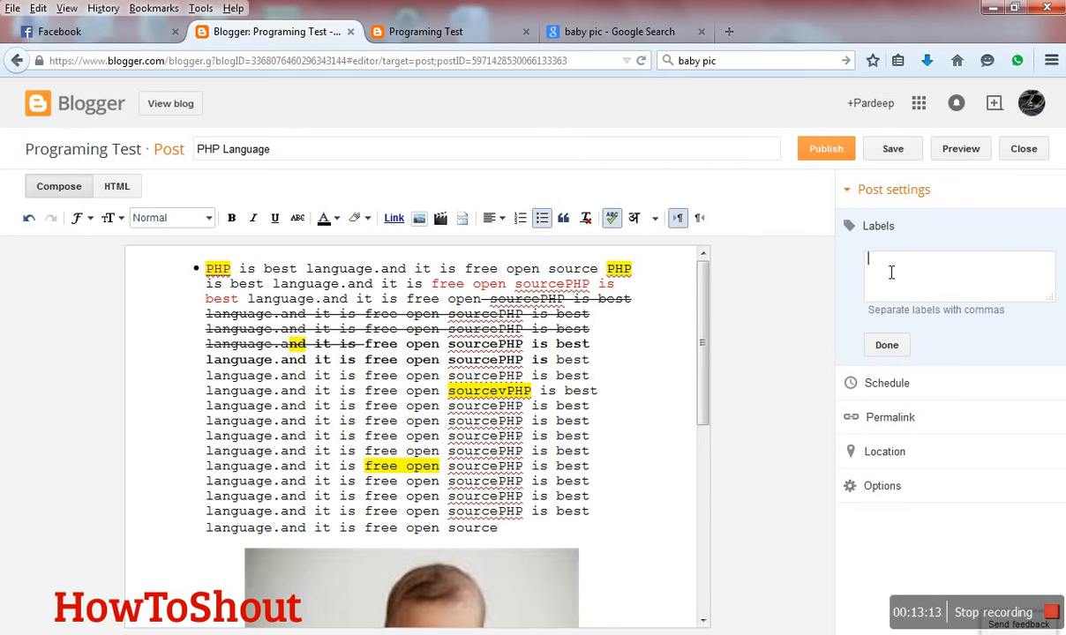
type("Php tt")
key("BackSpace")
key("BackSpace")
key("BackSpace")
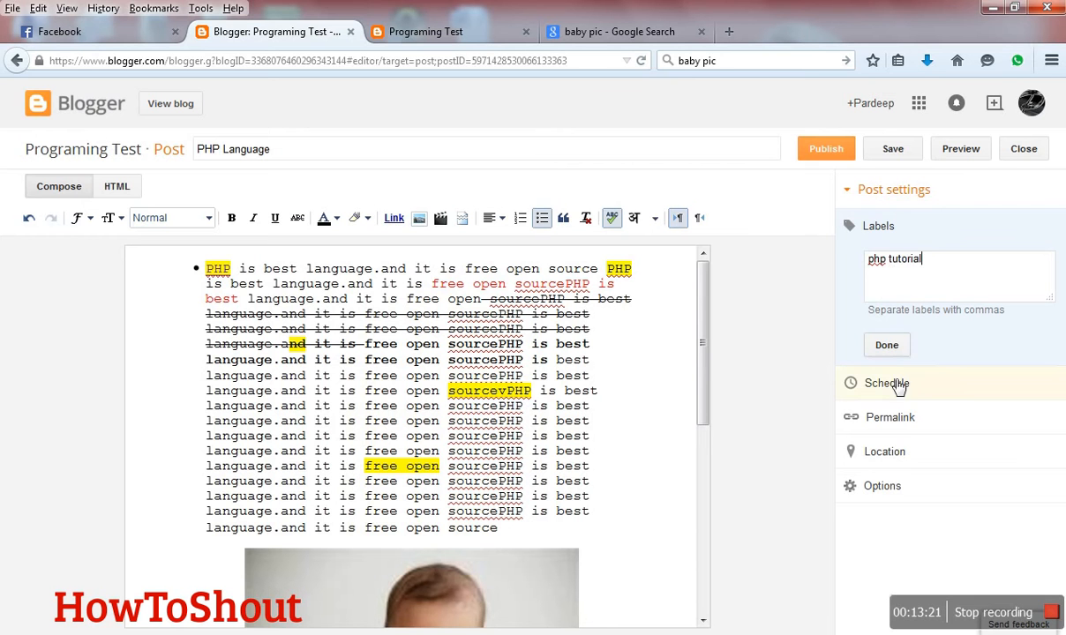
left_click(887, 345)
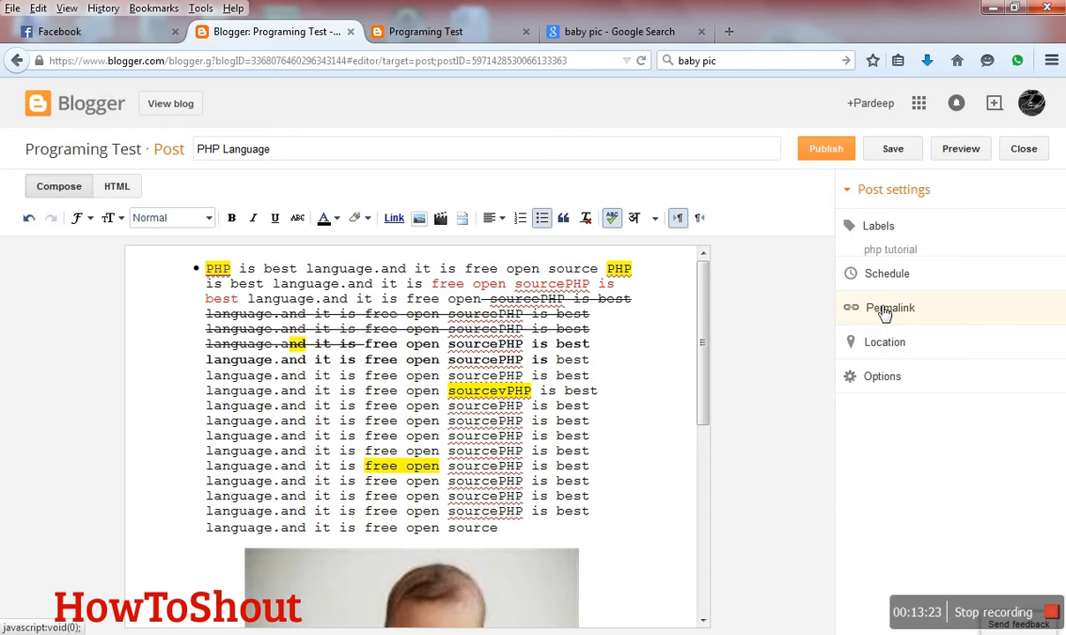
- Check the post's permalink settings and publish the "PHP Language" post
left_click(883, 310)
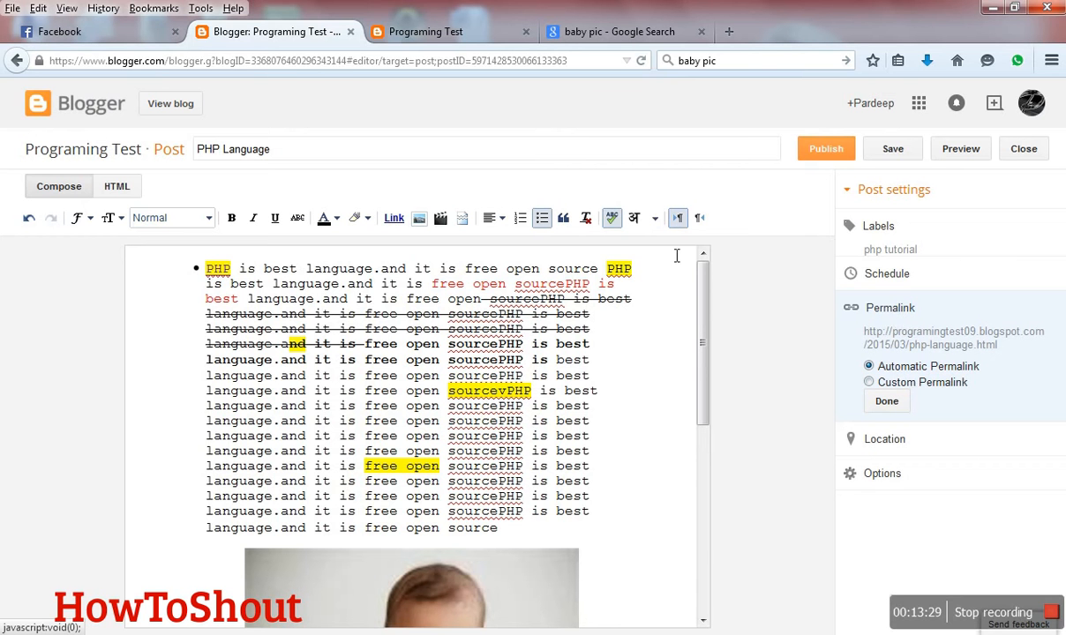
left_click(538, 61)
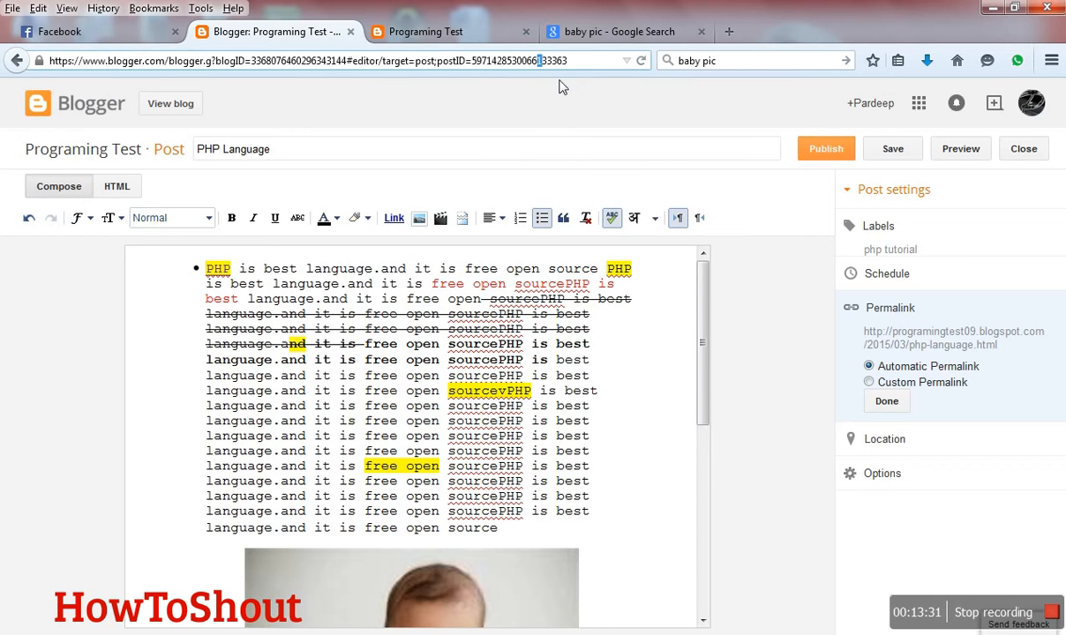
left_click(825, 149)
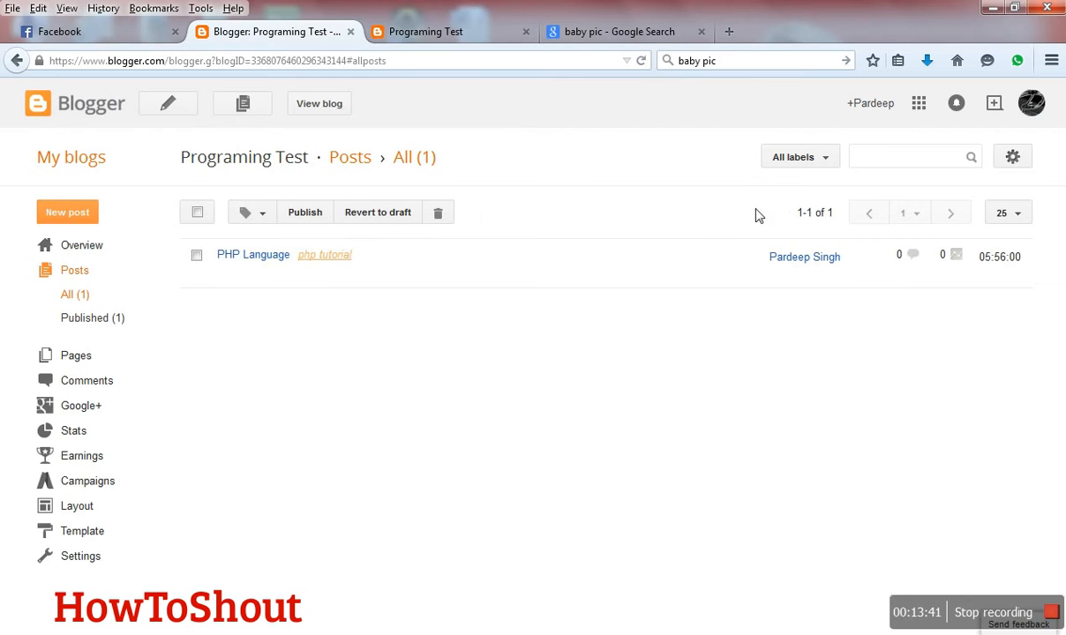
- View the published "PHP Language" post and close the old blog page and the "baby pic" search page
mouse_move(307, 248)
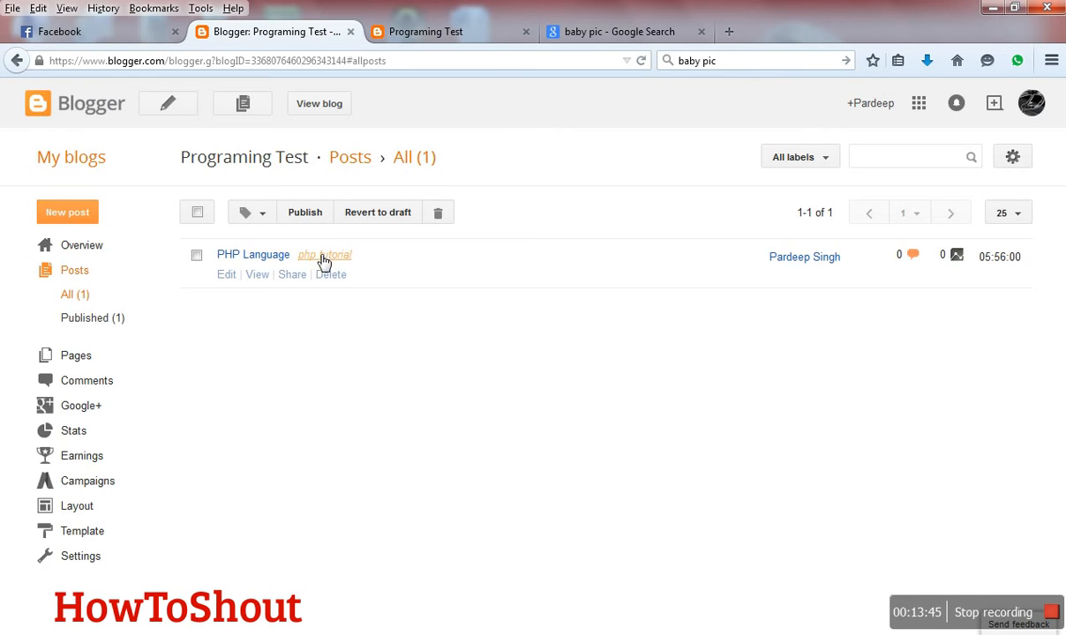
left_click(259, 275)
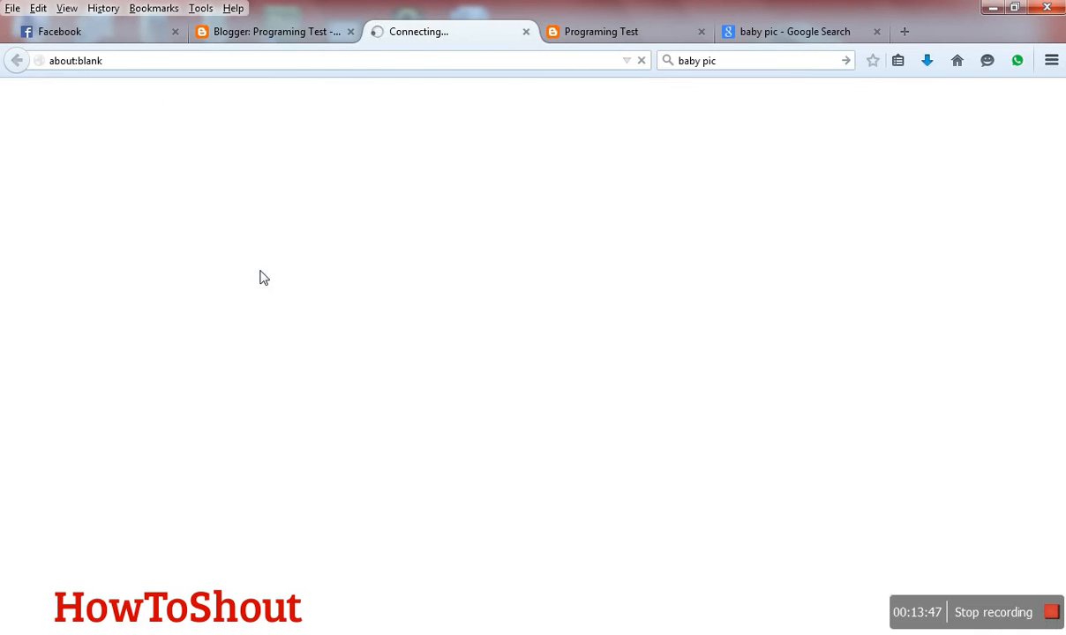
left_click(600, 31)
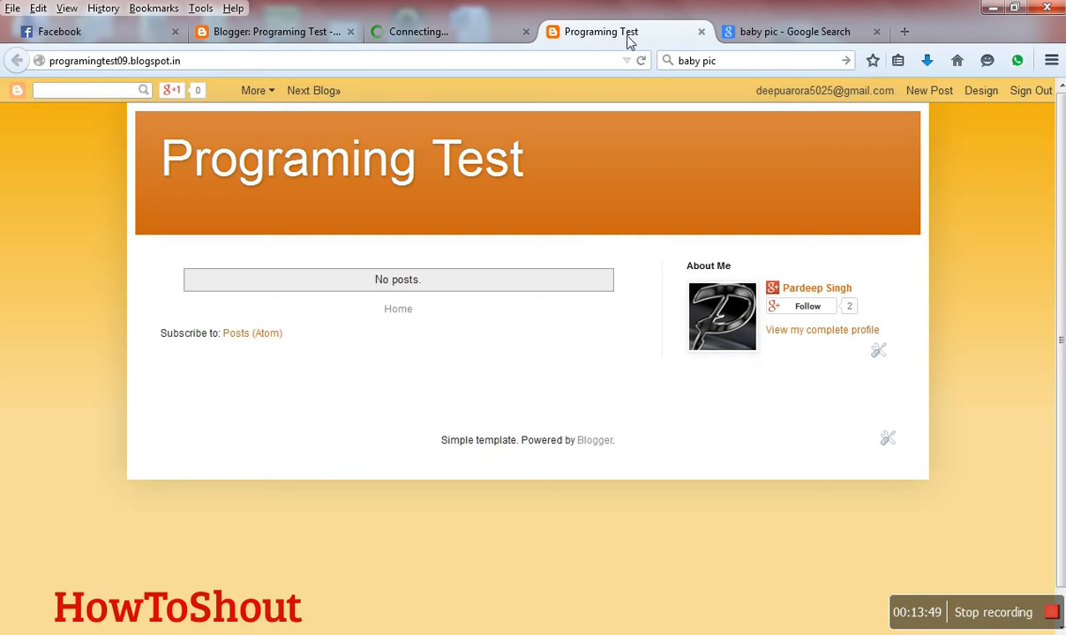
left_click(702, 32)
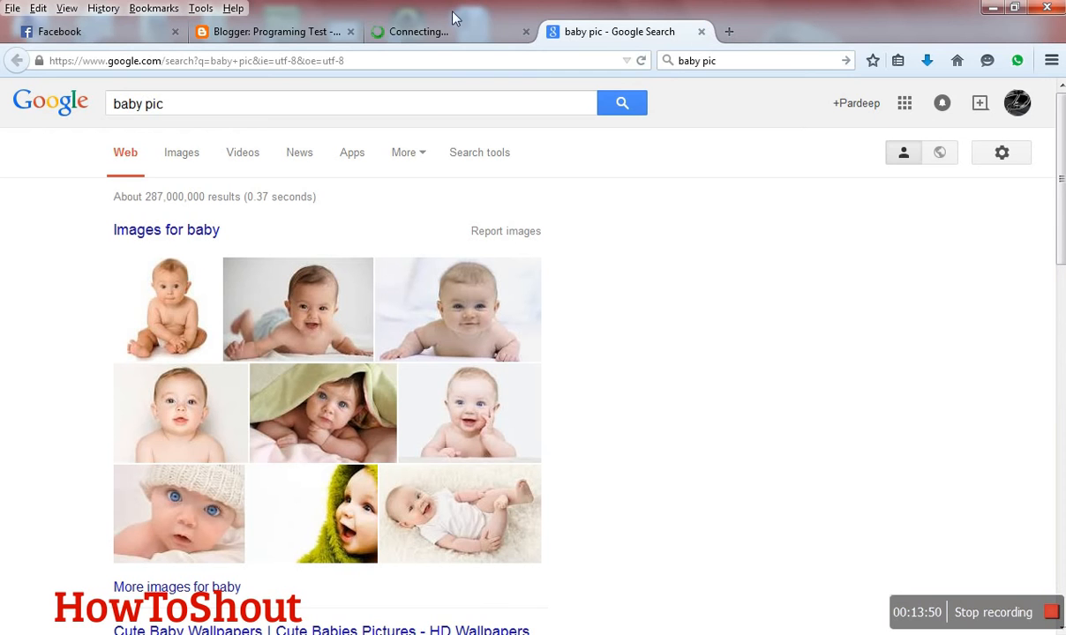
left_click(701, 32)
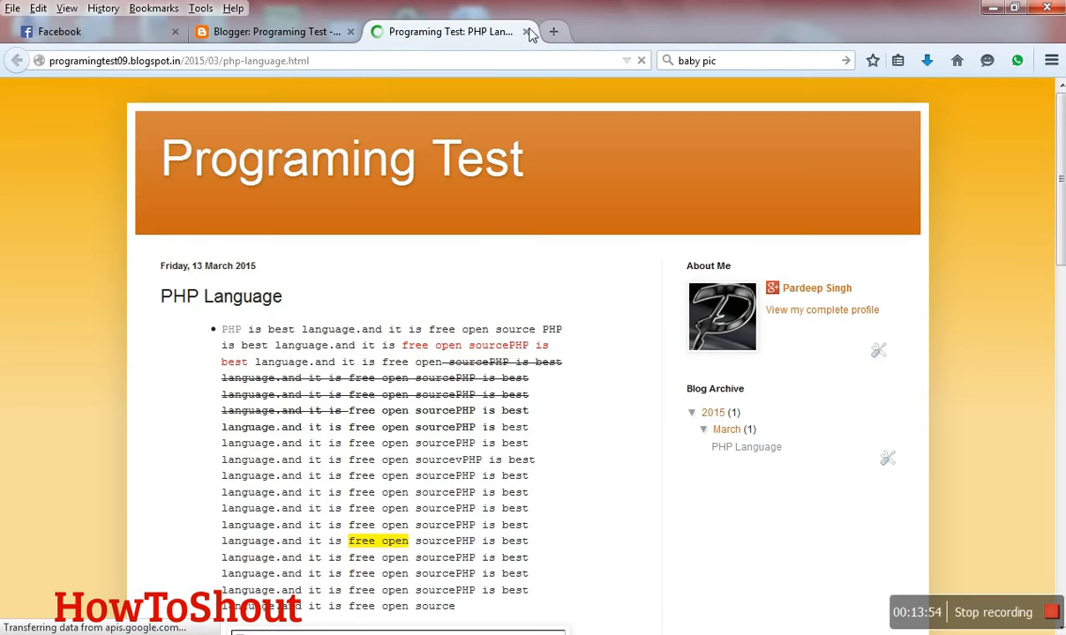
- Open the post's "PHP" link in a new tab, look through the linked site, and close it
right_click(236, 335)
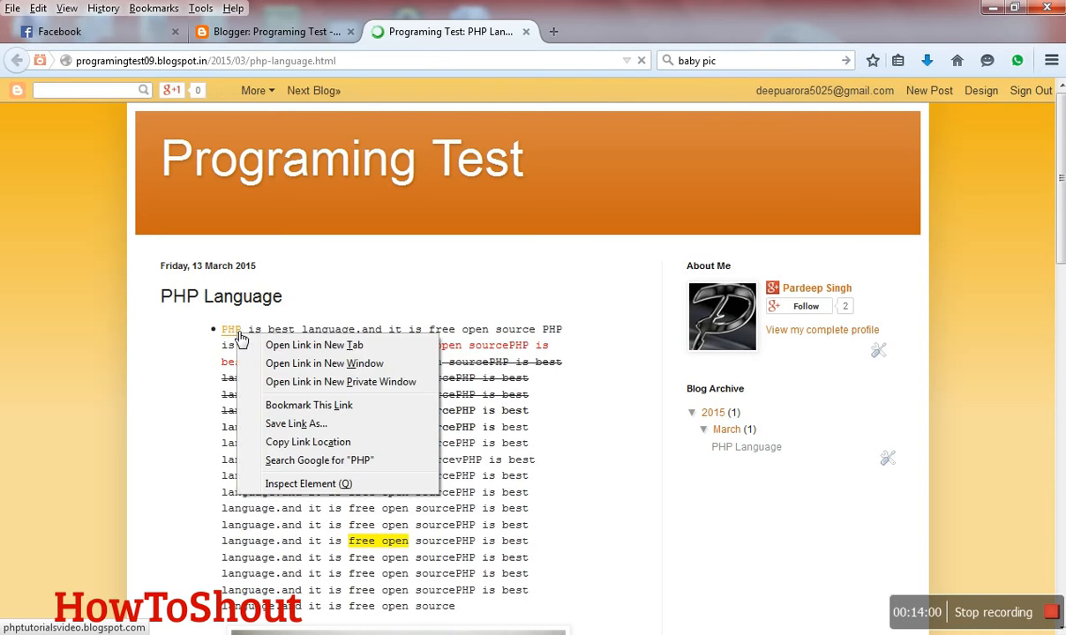
left_click(270, 346)
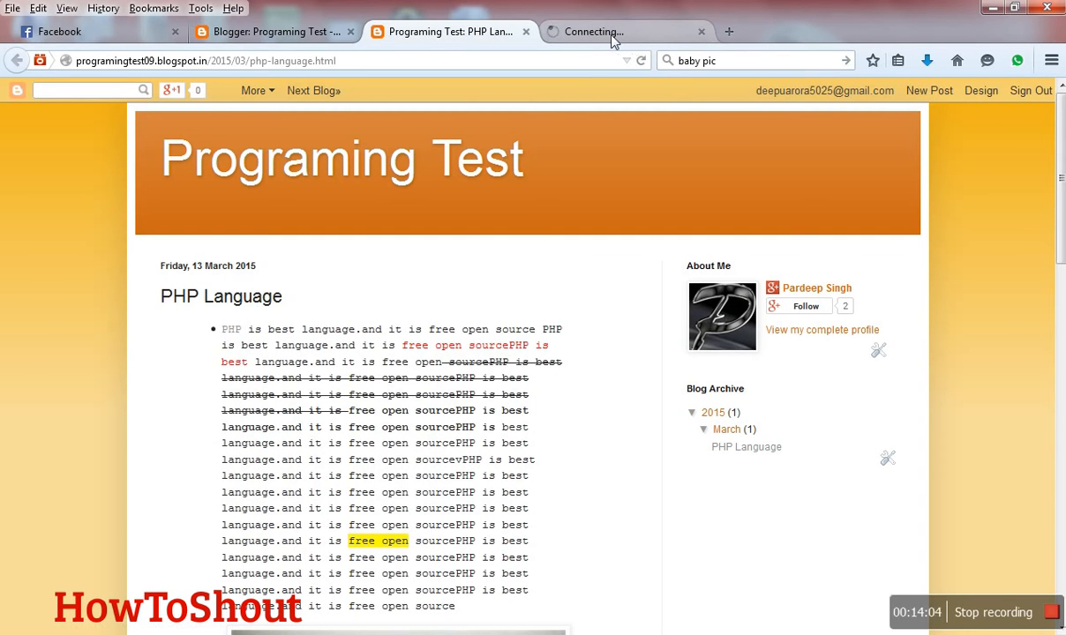
left_click(609, 35)
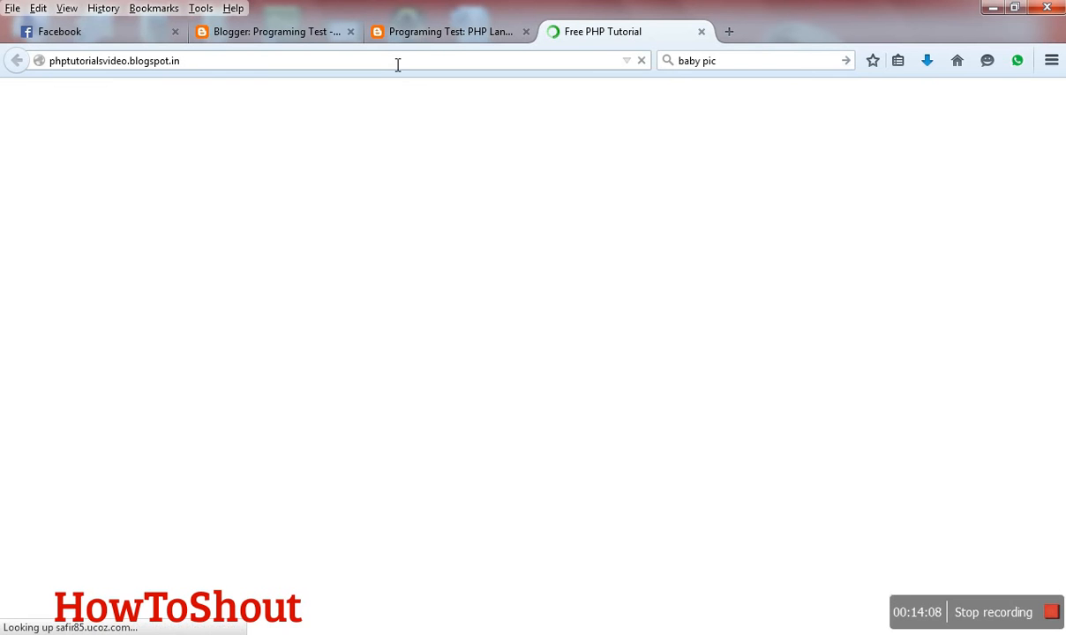
scroll(408, 198, "down", 5)
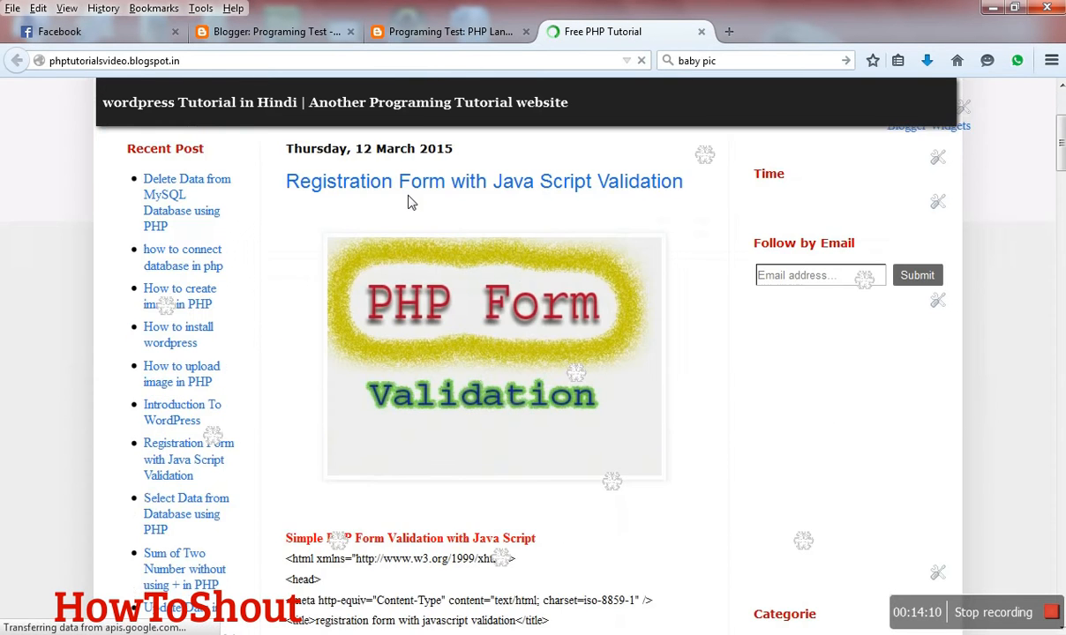
scroll(410, 212, "down", 14)
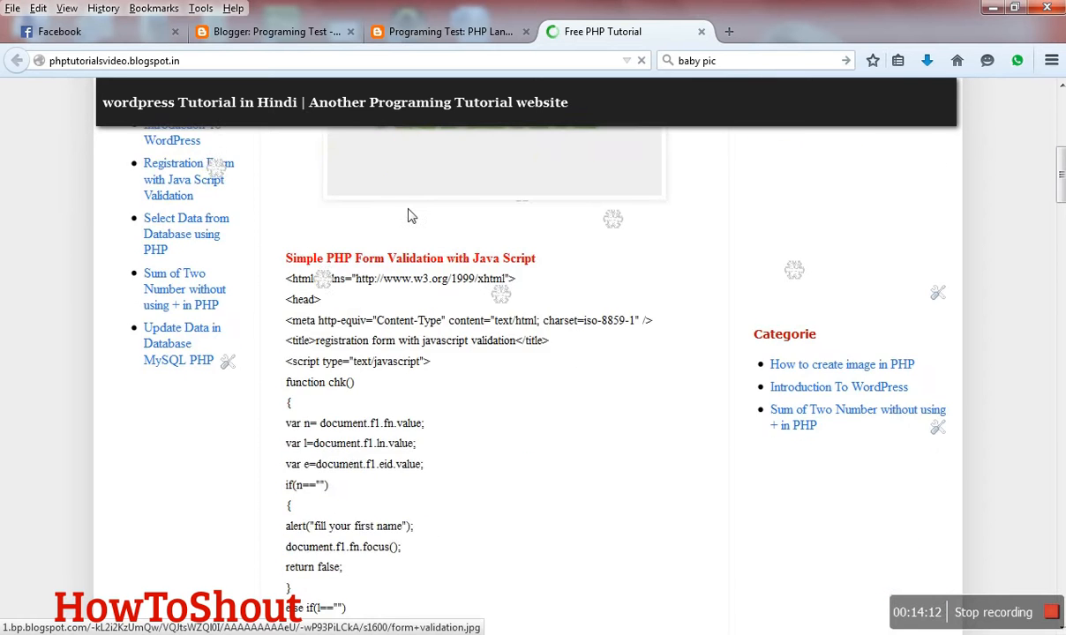
scroll(393, 333, "up", 18)
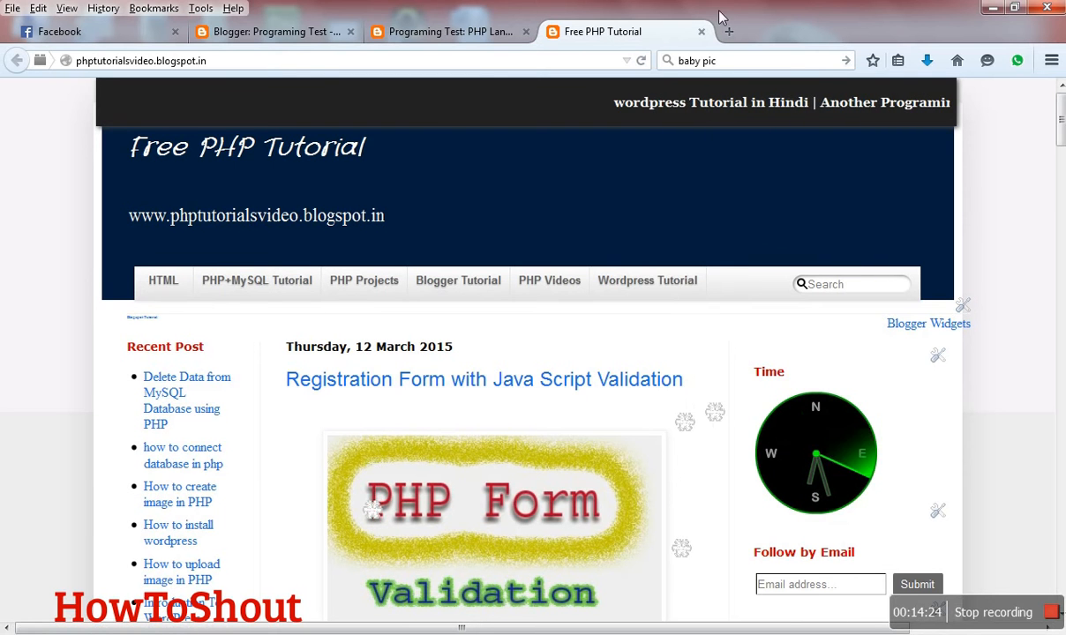
left_click(702, 32)
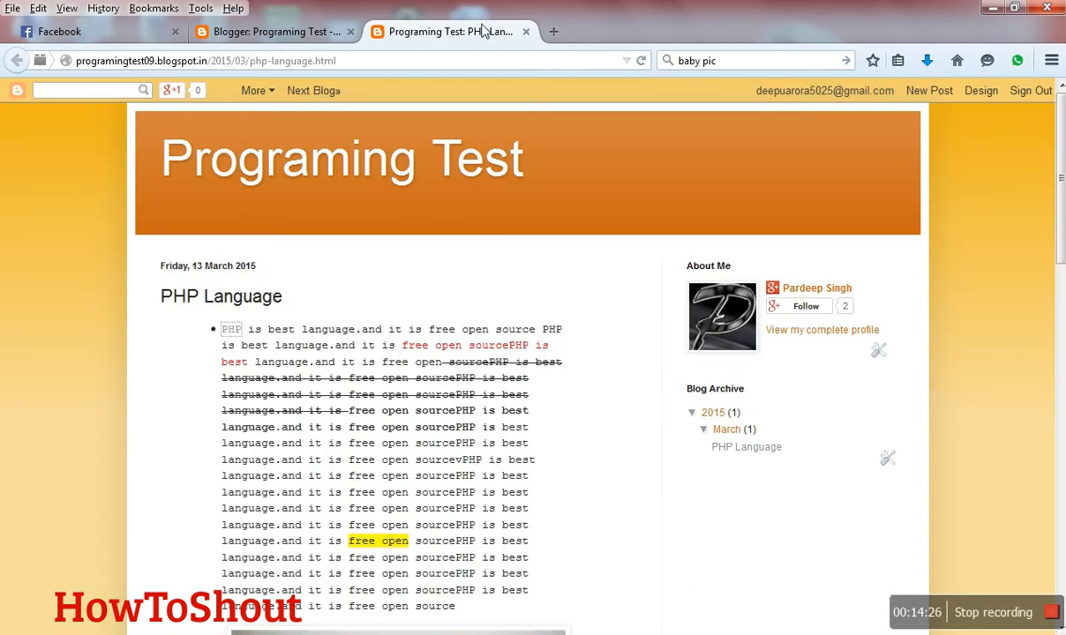
- Activate Adobe Flash for the video below the baby image, allowing and remembering it for this blog
scroll(373, 550, "down", 5)
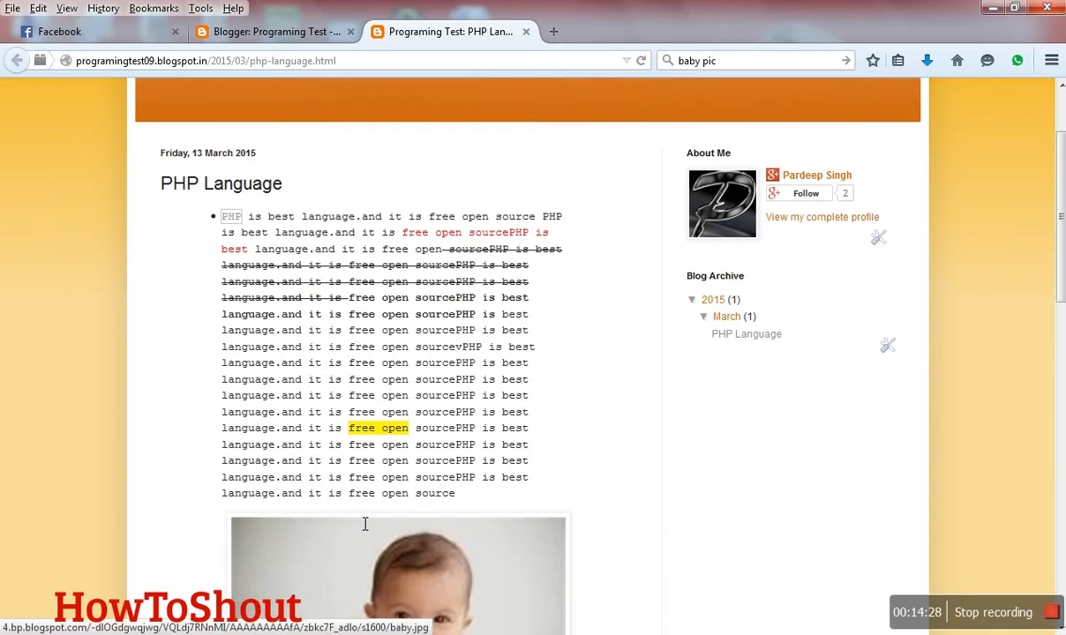
scroll(382, 440, "down", 4)
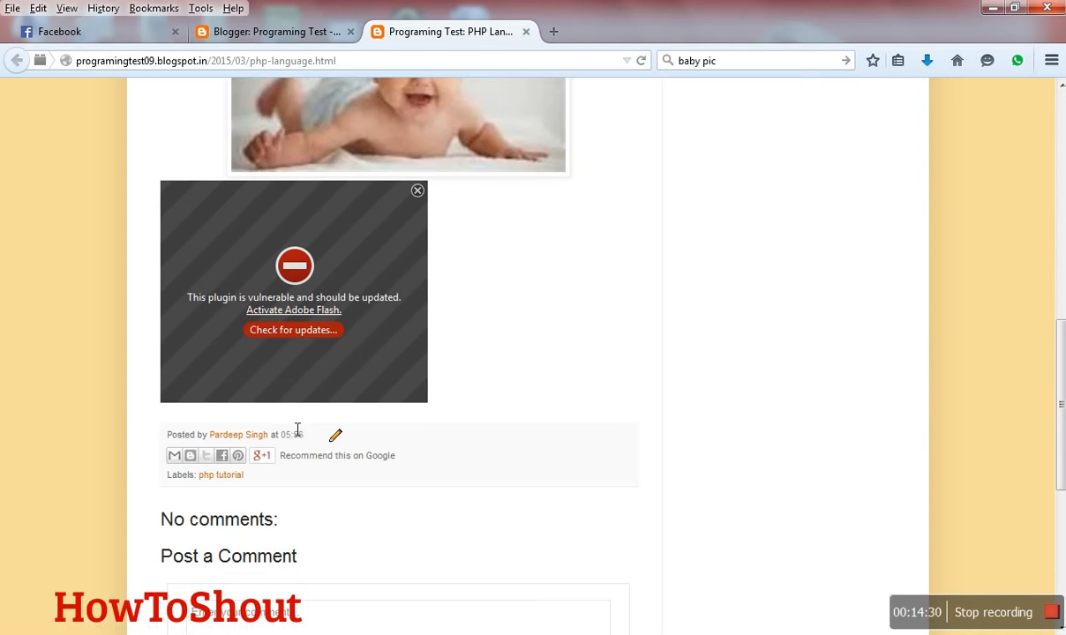
left_click(310, 316)
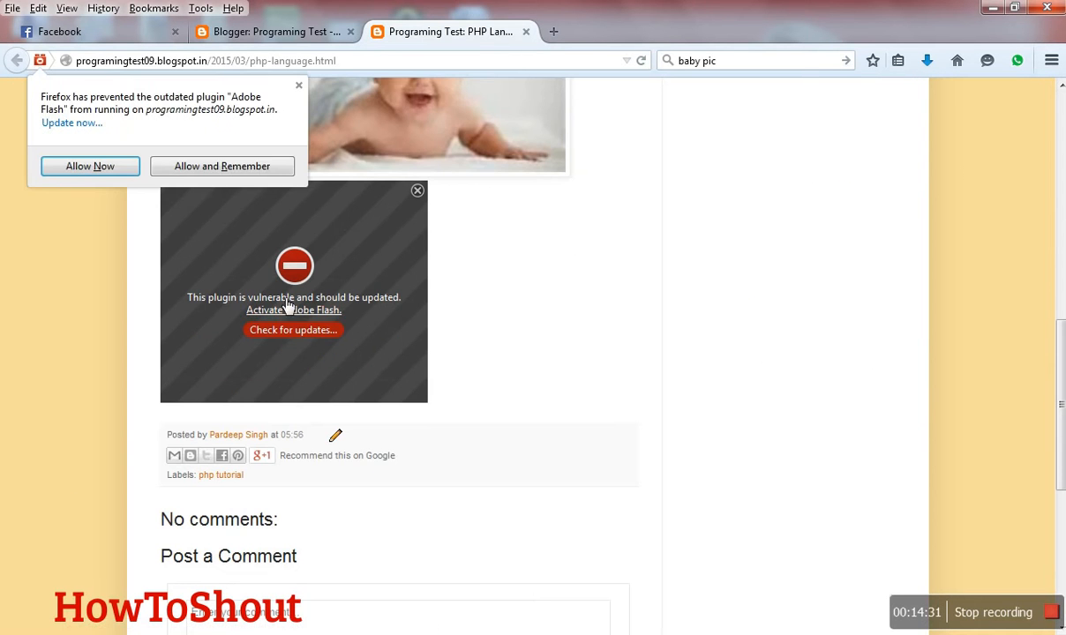
left_click(252, 168)
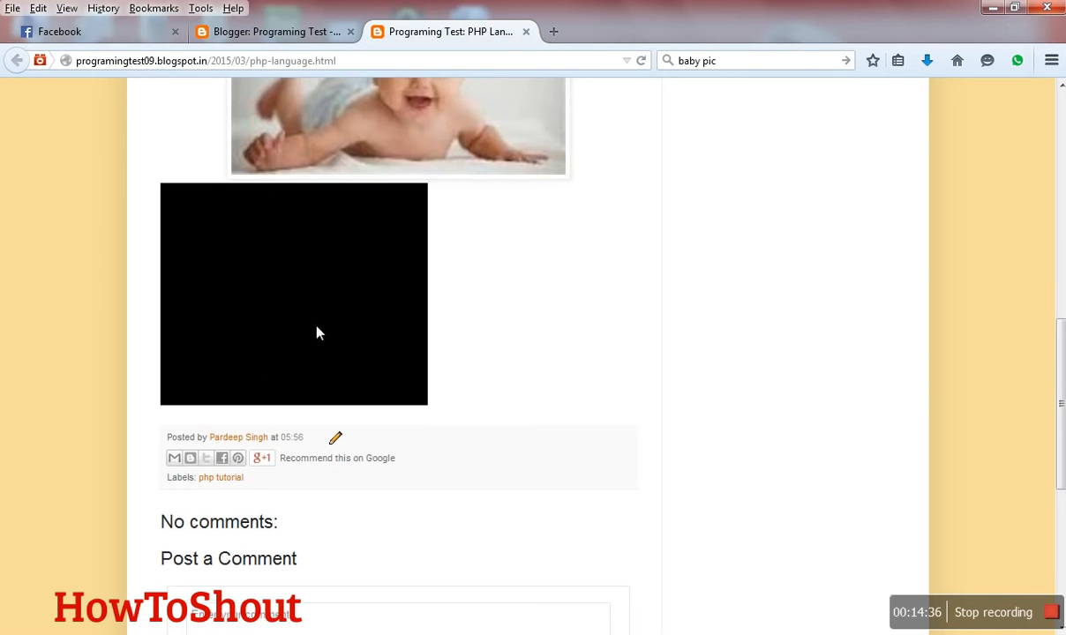
scroll(319, 333, "up", 10)
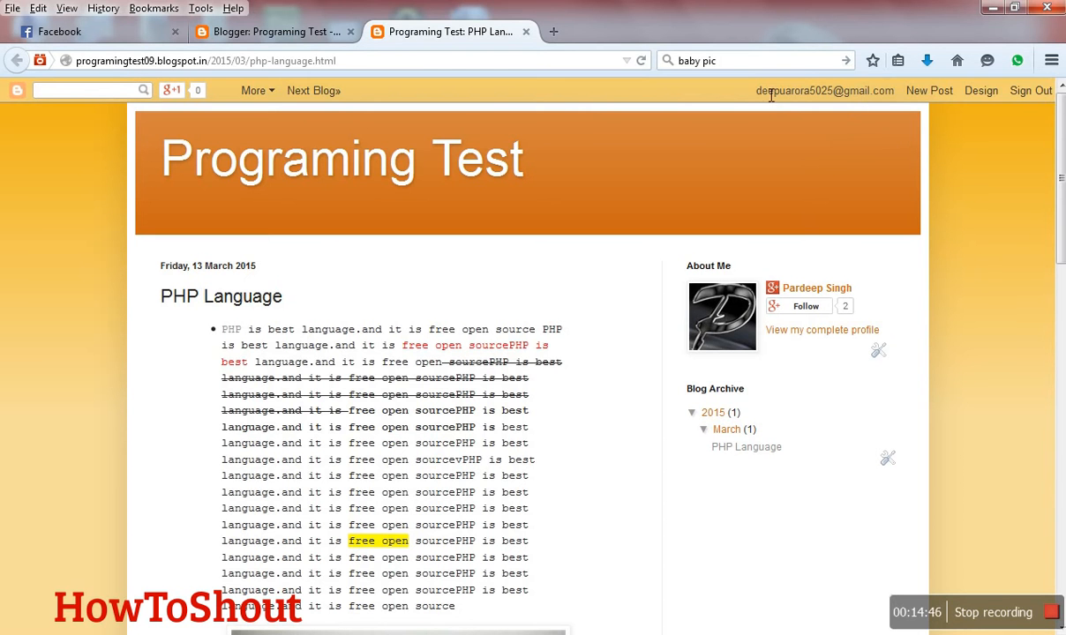
- Look over the published post page and open the blog author's complete profile from the About Me section
left_click_drag(729, 93, 940, 102)
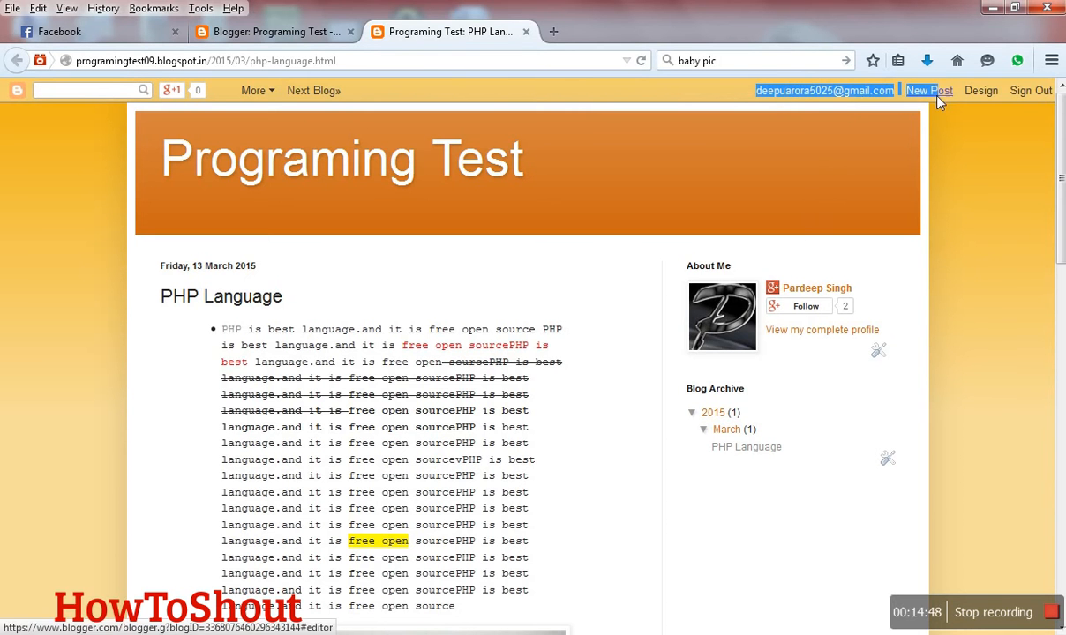
scroll(799, 373, "down", 5)
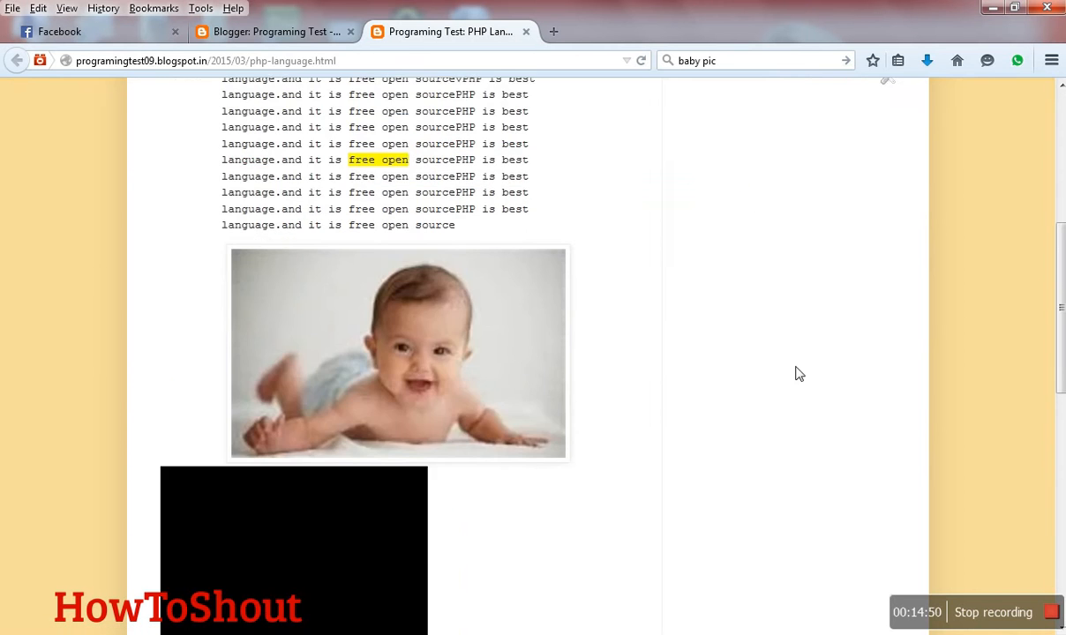
scroll(800, 373, "up", 4)
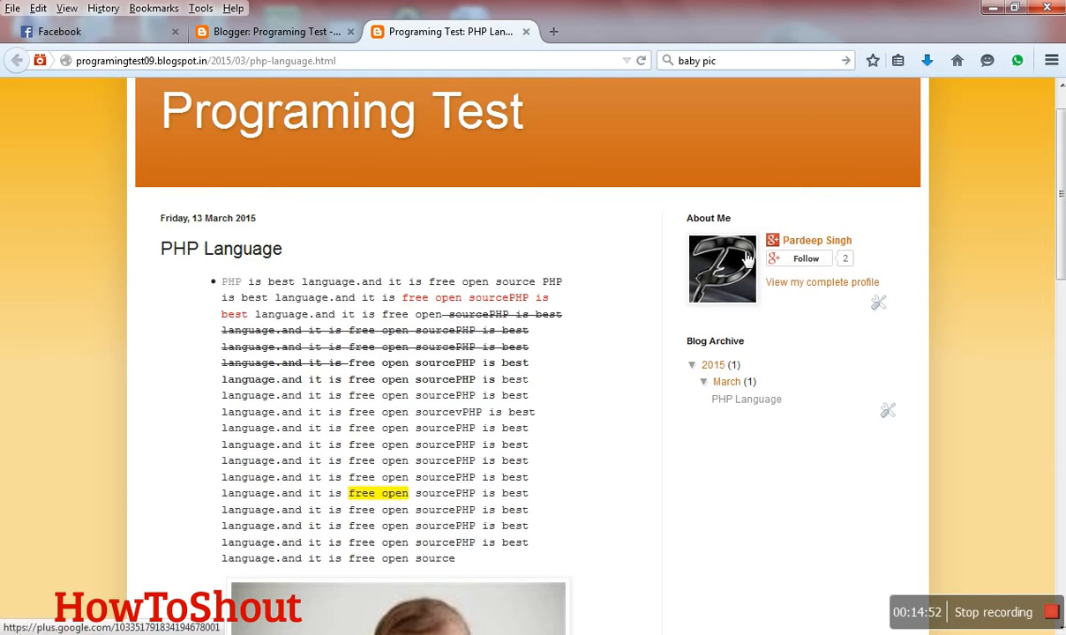
left_click(833, 283)
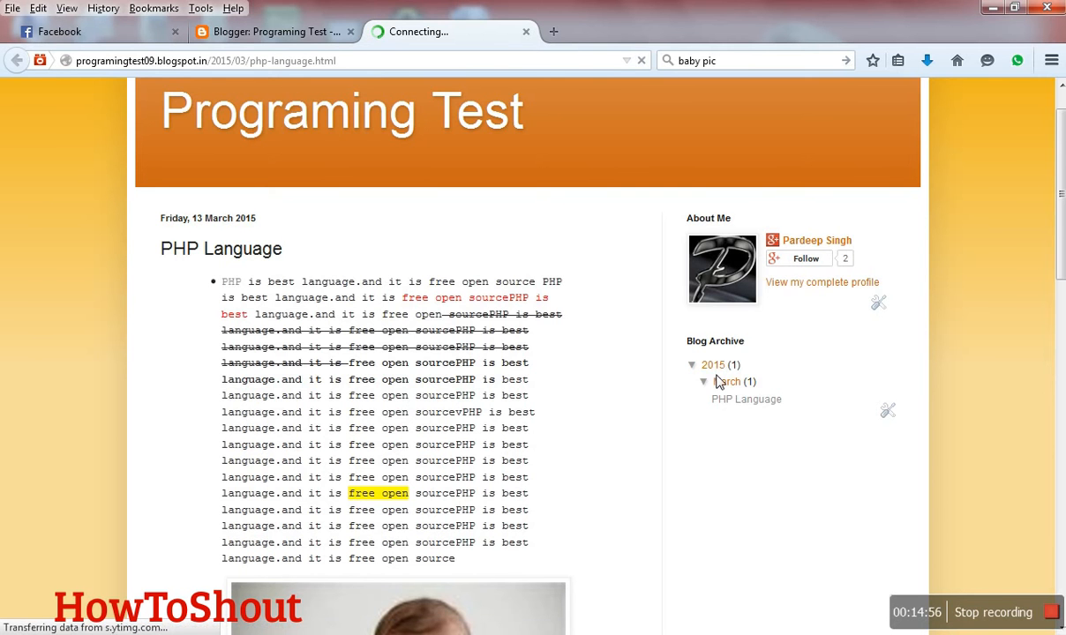
scroll(720, 381, "down", 1)
scroll(719, 397, "down", 1)
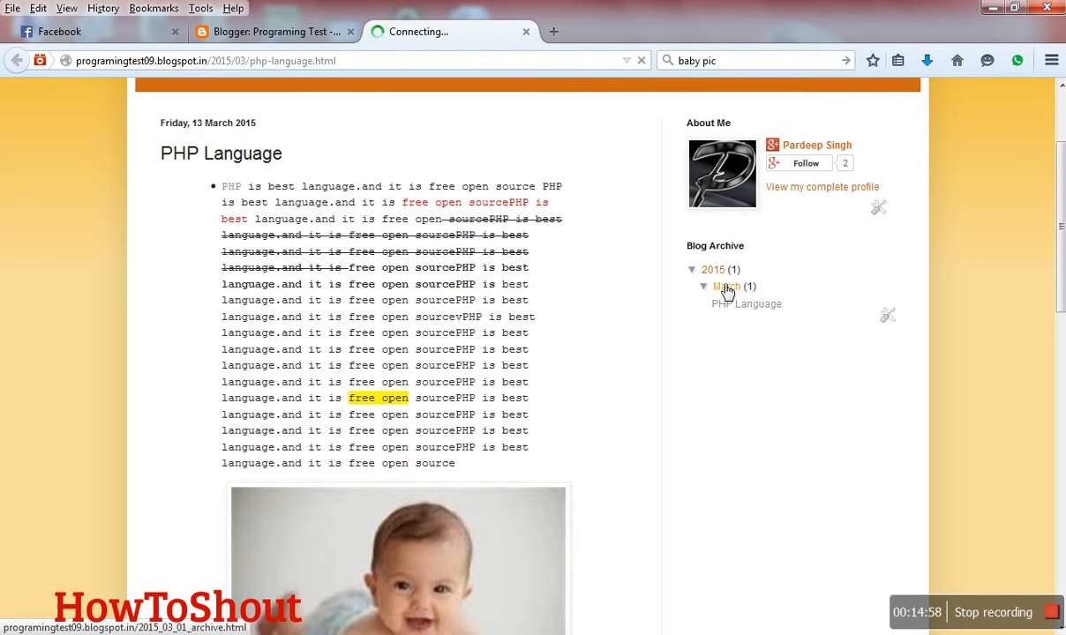
- Look over the rest of the published post down to its comment form and close the post page
scroll(717, 319, "down", 5)
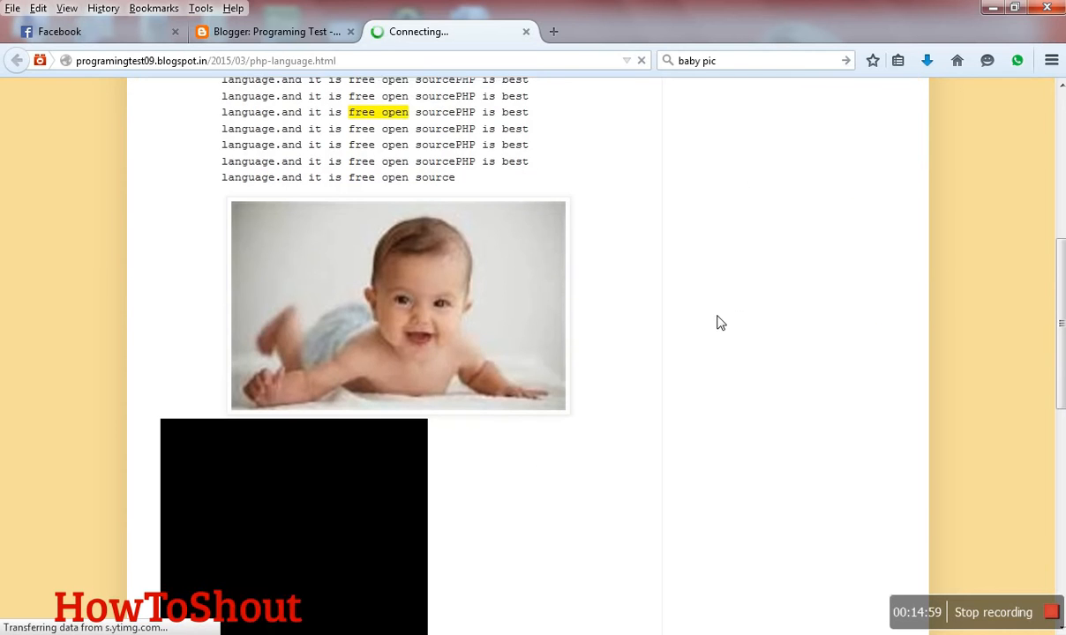
scroll(716, 328, "down", 4)
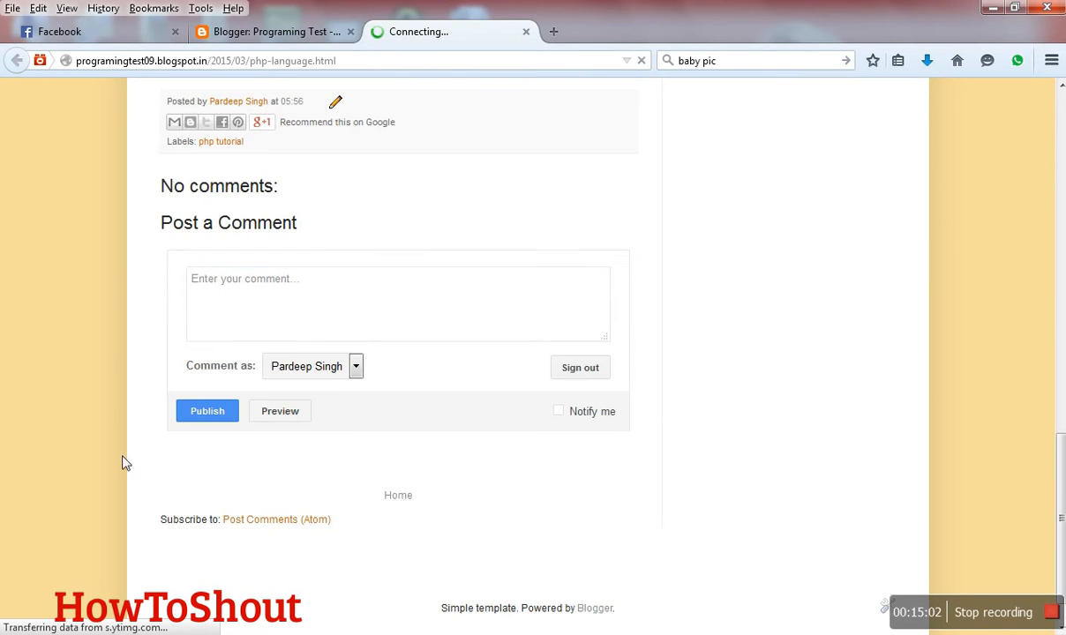
left_click(286, 319)
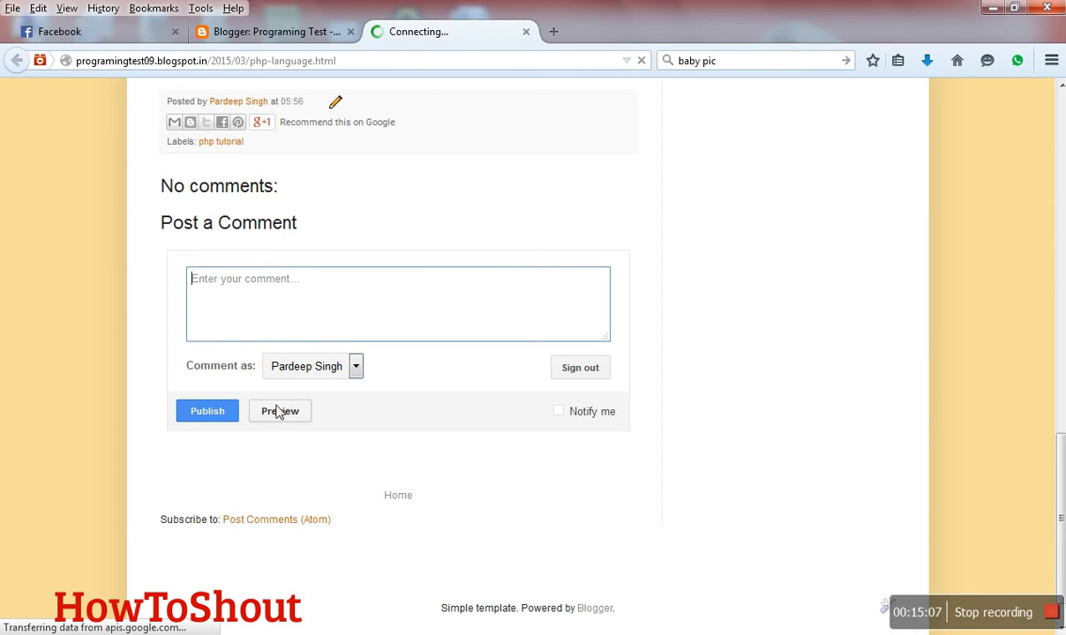
scroll(281, 428, "up", 15)
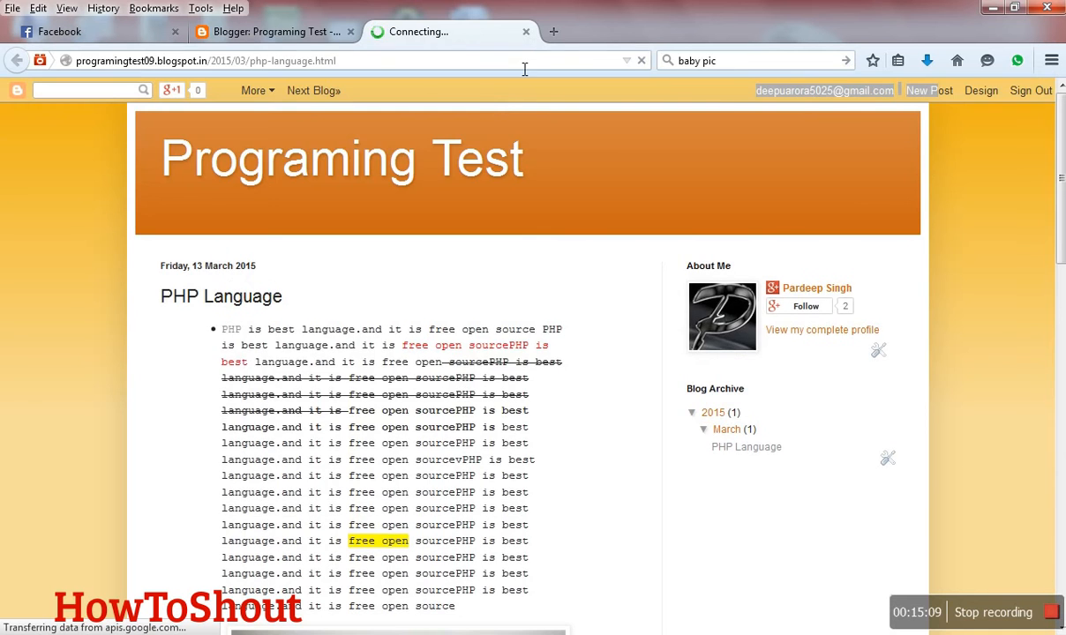
left_click(526, 32)
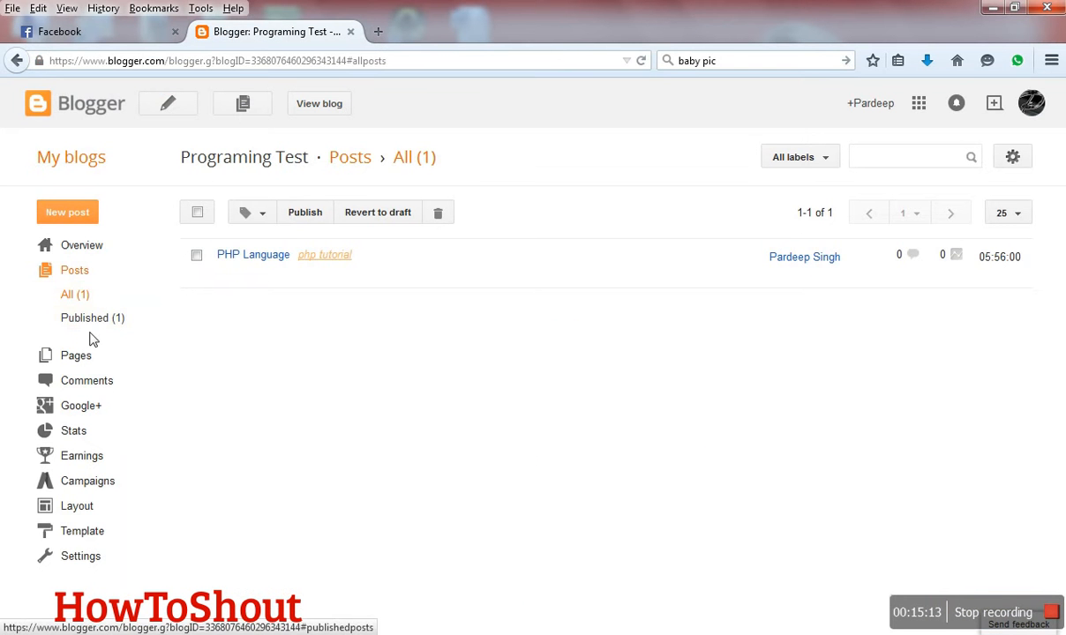
- Create a new page for the Programing Test blog with the title "Just Try"
left_click(75, 362)
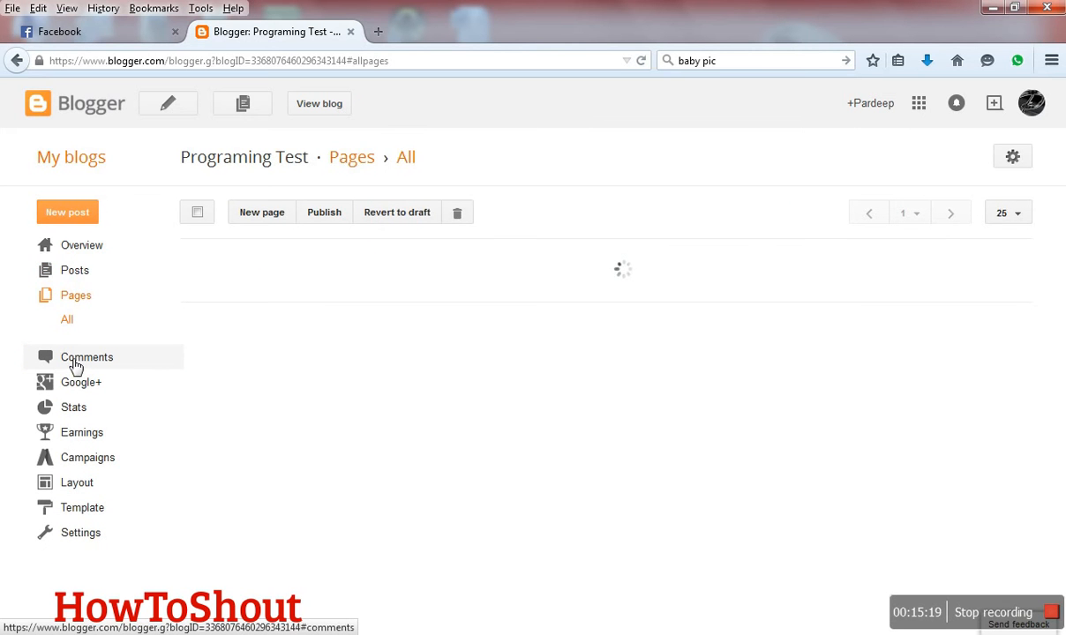
left_click(261, 215)
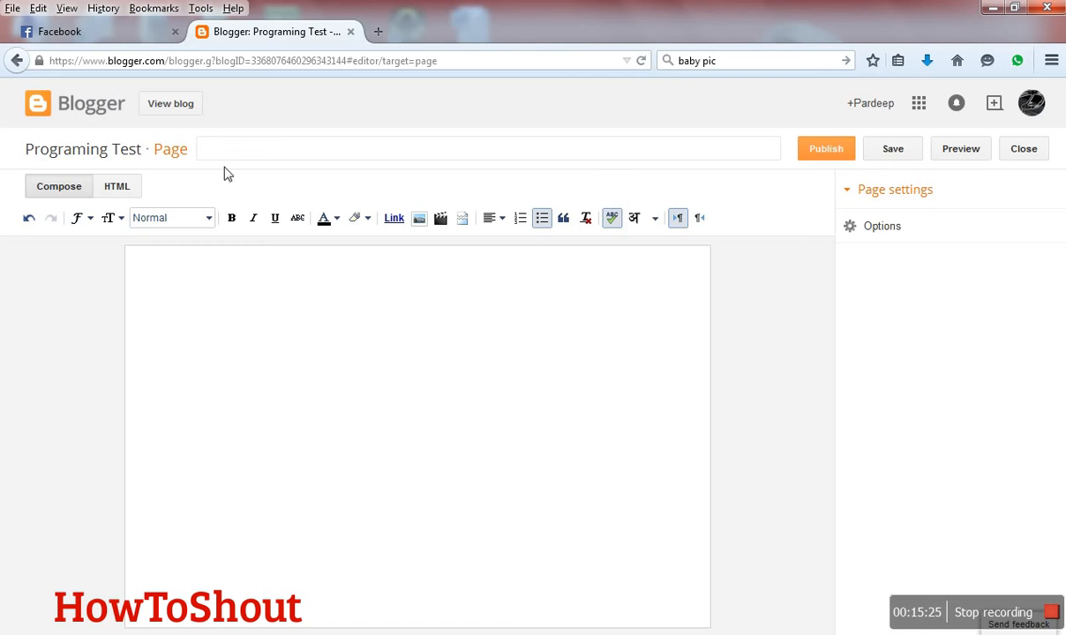
type("Just Try")
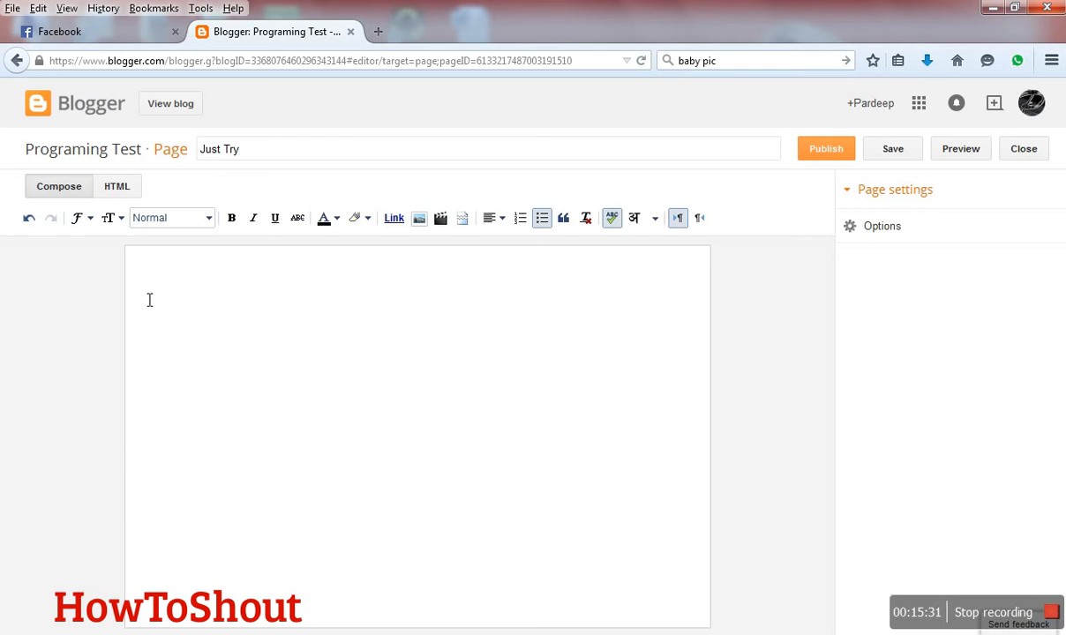
- Fill the page body with several lines of the repeated word "Hellooo"
left_click(149, 300)
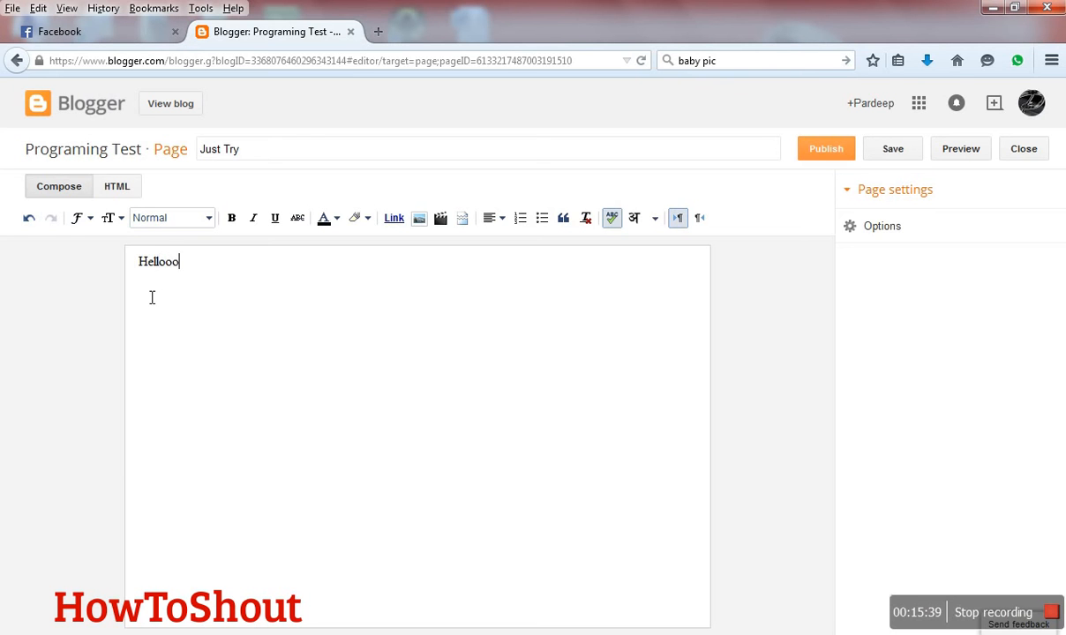
key("ctrl+a")
key("ctrl+c")
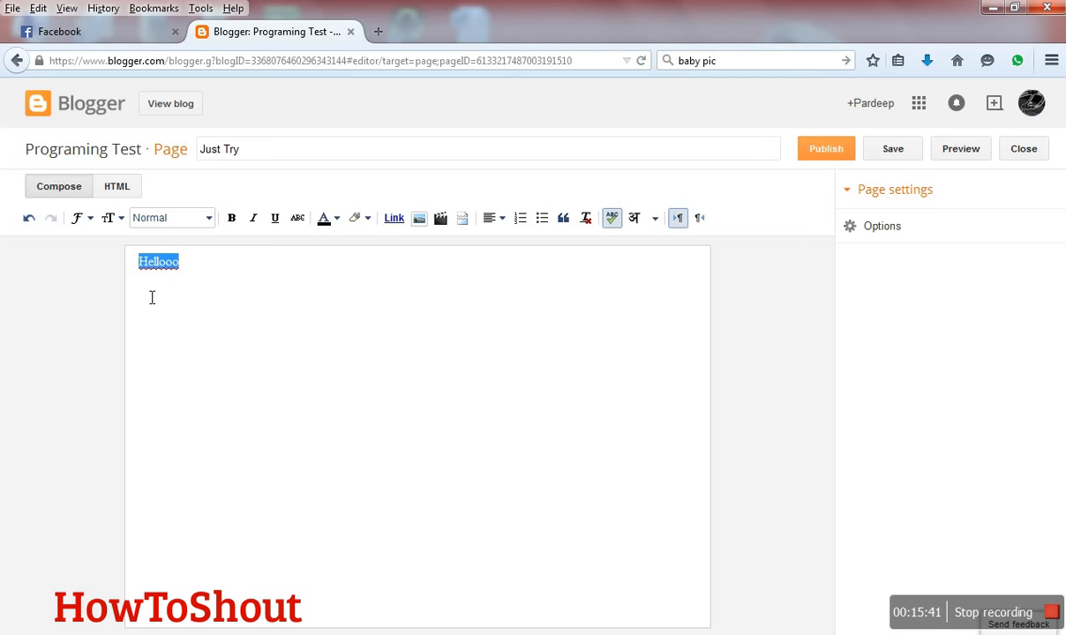
key("Right")
key("ctrl+v")
key("ctrl+v")
key("ctrl+v")
key("ctrl+v")
key("ctrl+v")
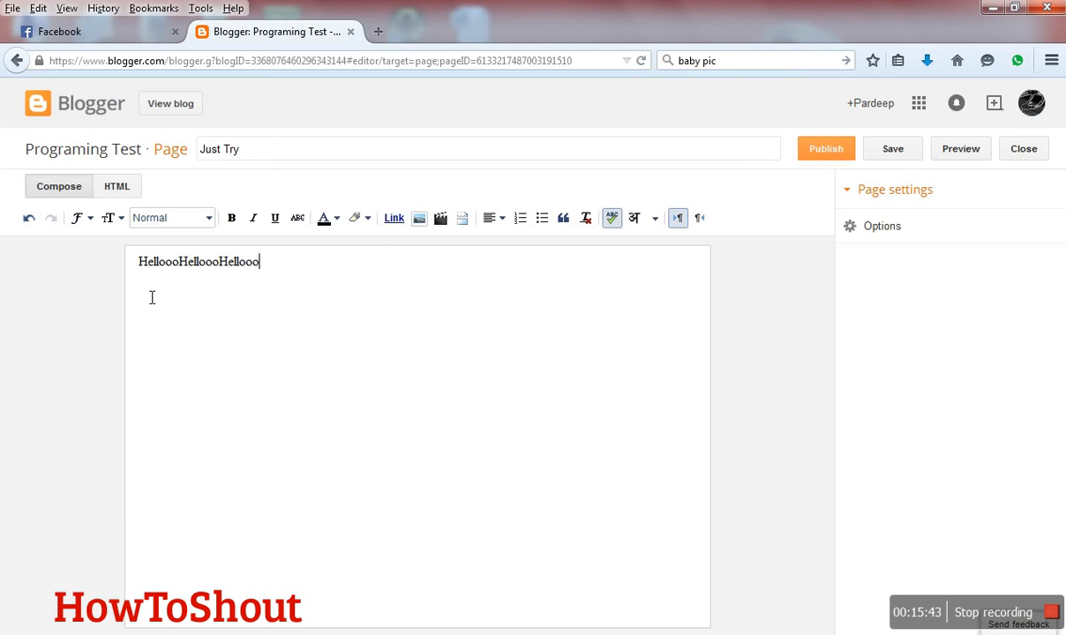
key("ctrl+v")
key("ctrl+v")
key("ctrl+v")
key("ctrl+v")
key("ctrl+v")
key("ctrl+v")
key("ctrl+v")
key("ctrl+v")
key("ctrl+v")
key("ctrl+v")
key("ctrl+v")
key("ctrl+v")
key("ctrl+v")
key("ctrl+v")
key("ctrl+v")
key("ctrl+v")
key("ctrl+v")
key("ctrl+v")
key("ctrl+v")
key("ctrl+v")
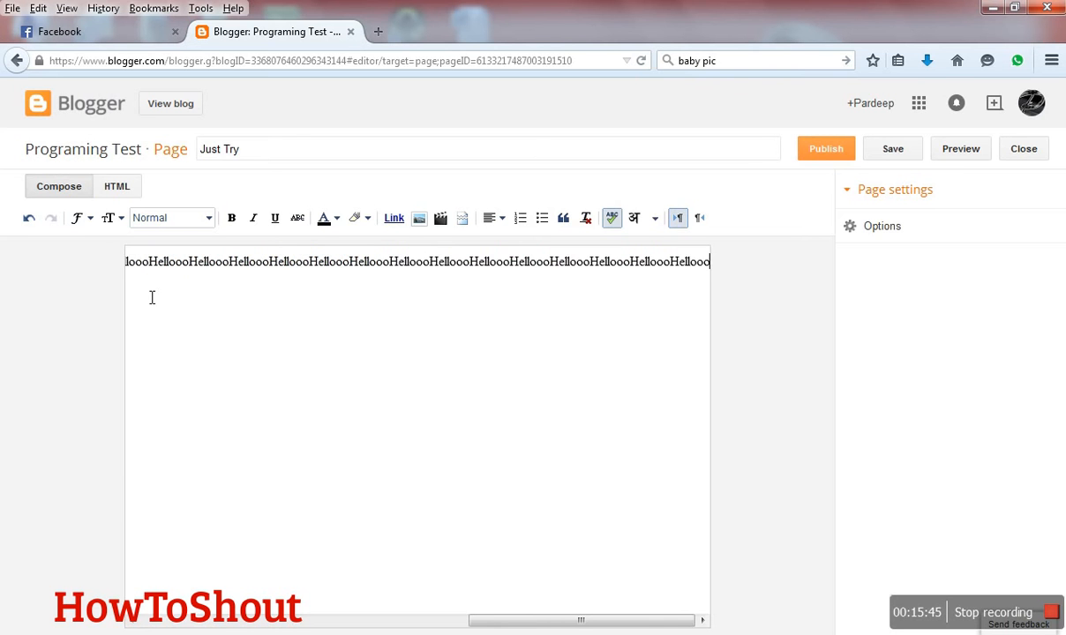
key("Home")
key("ctrl+v")
key("ctrl+v")
key("ctrl+v")
key("ctrl+v")
key("ctrl+v")
key("ctrl+v")
key("ctrl+v")
key("ctrl+v")
key("ctrl+v")
key("ctrl+v")
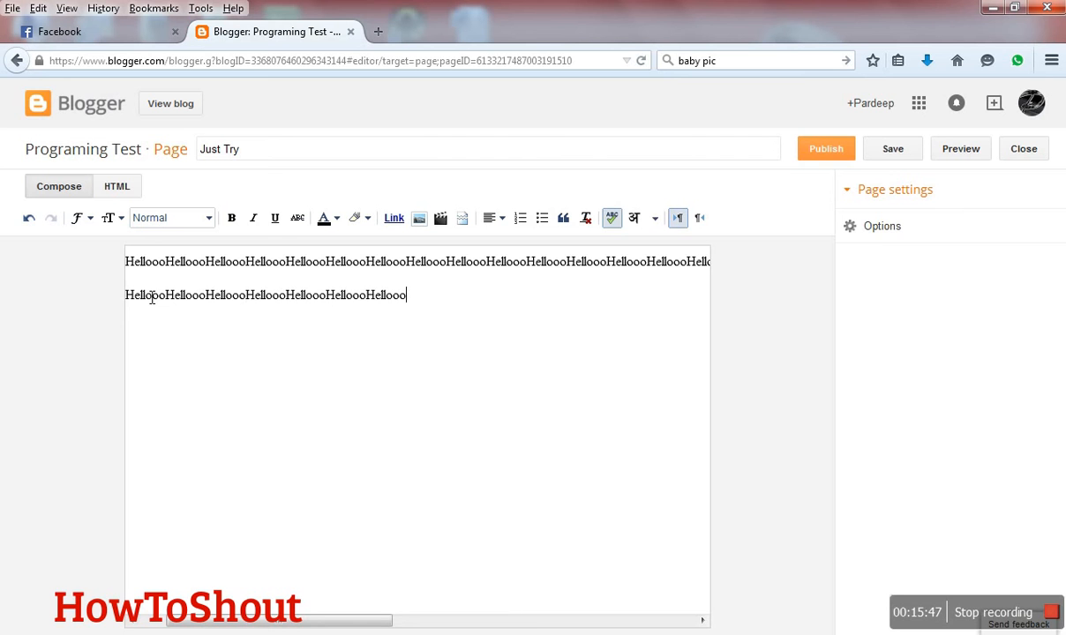
key("Return")
key("ctrl+v")
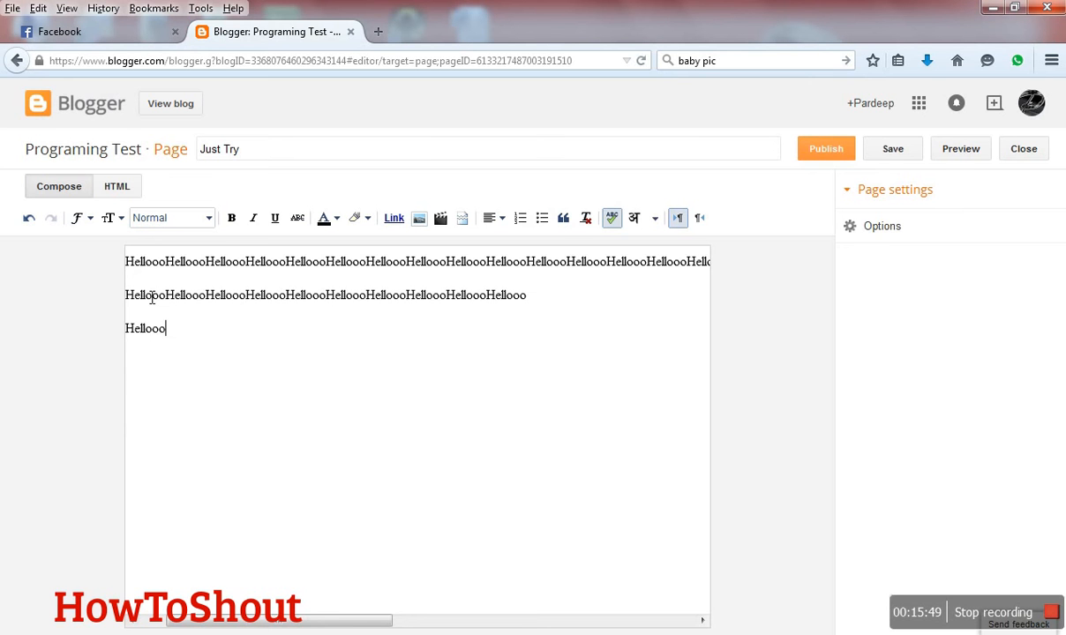
- Delete all of the repeated "Hellooo" text from the page body
left_click(147, 297)
left_click_drag(190, 347, 134, 271)
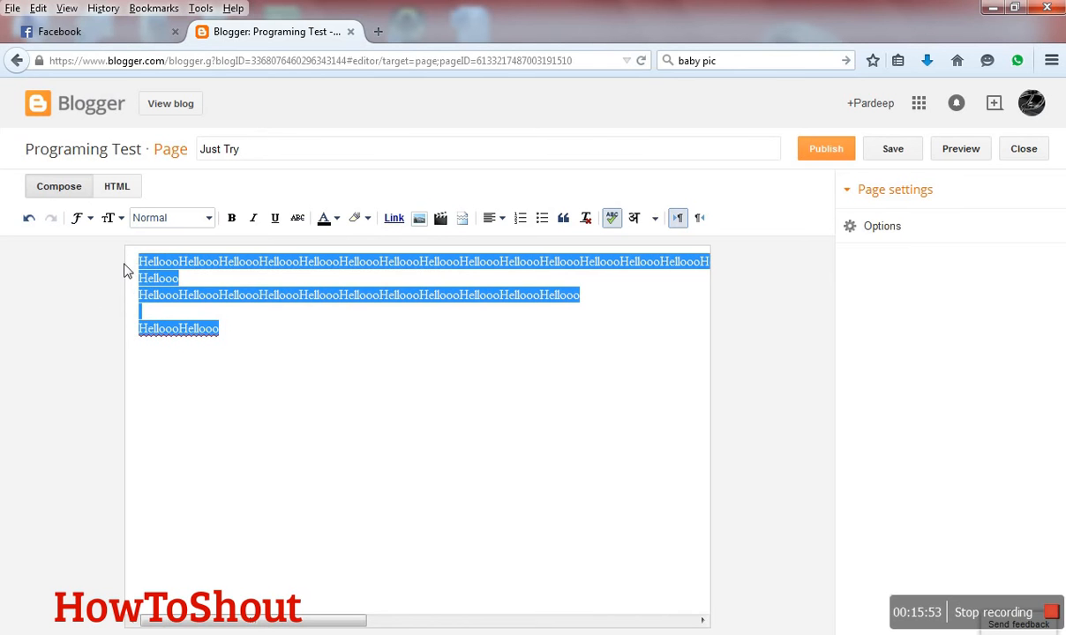
key("BackSpace")
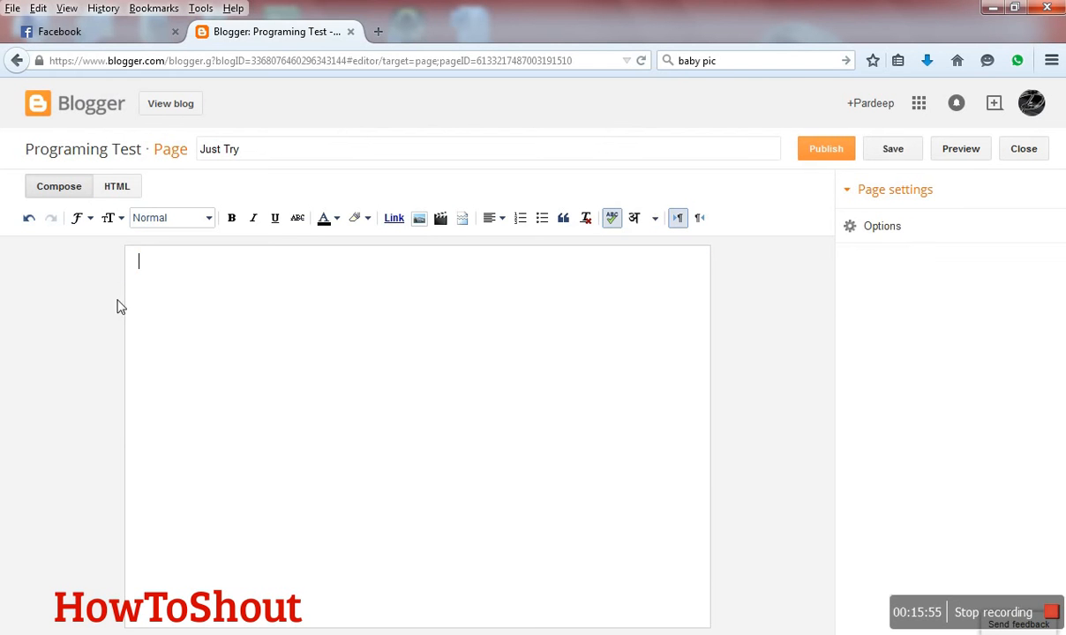
- Search the web for "dummy content" in a new tab and open the Lorem Ipsum result at lipsum.com
left_click(378, 32)
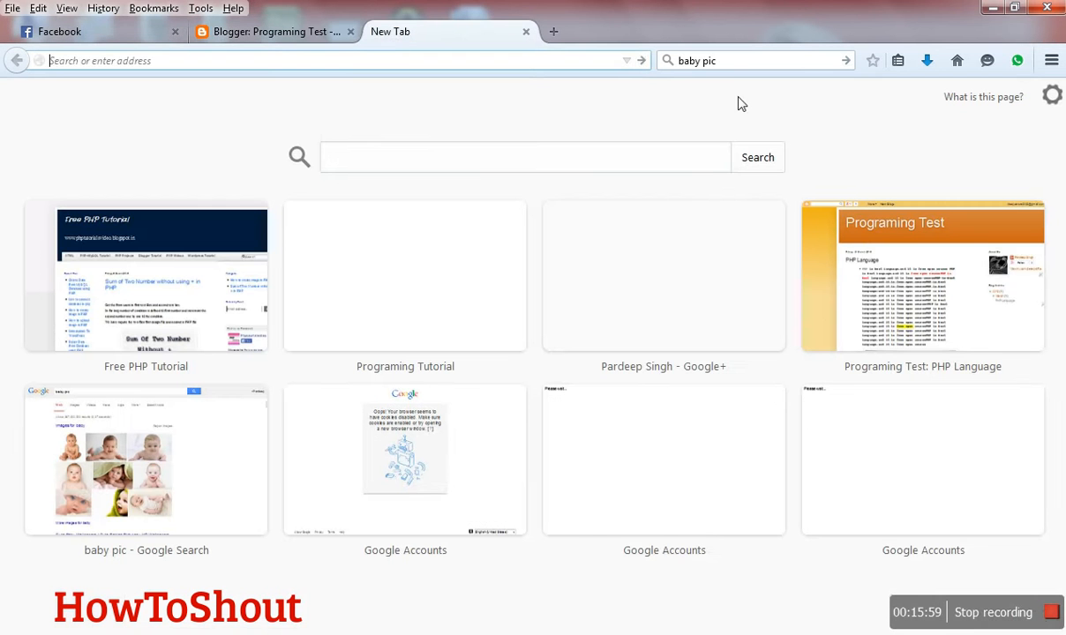
left_click_drag(720, 62, 686, 64)
left_click_drag(626, 92, 592, 90)
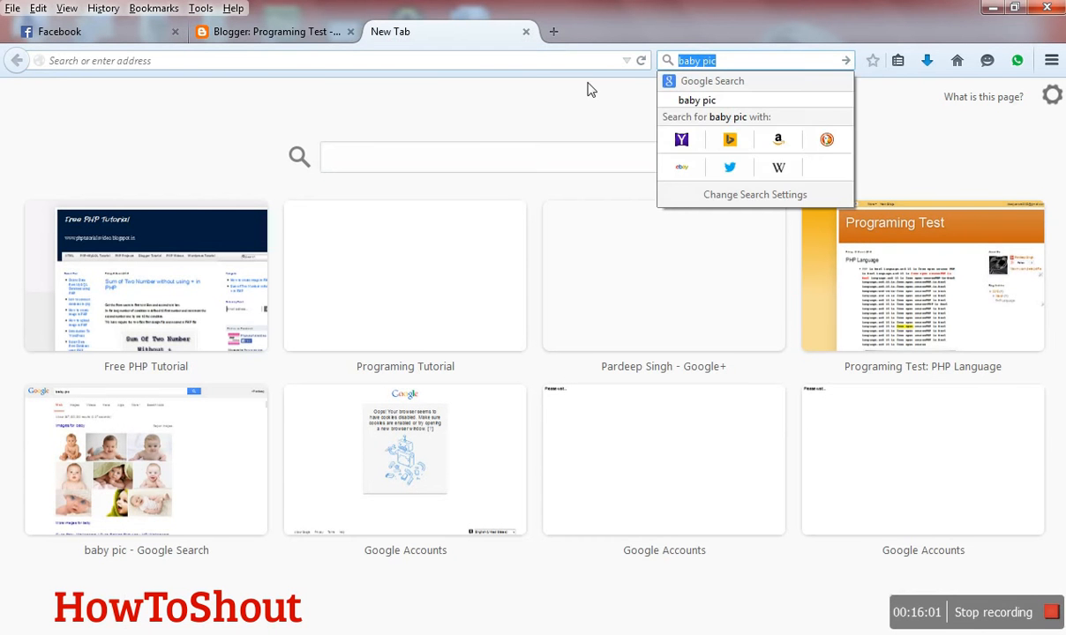
type("dumm")
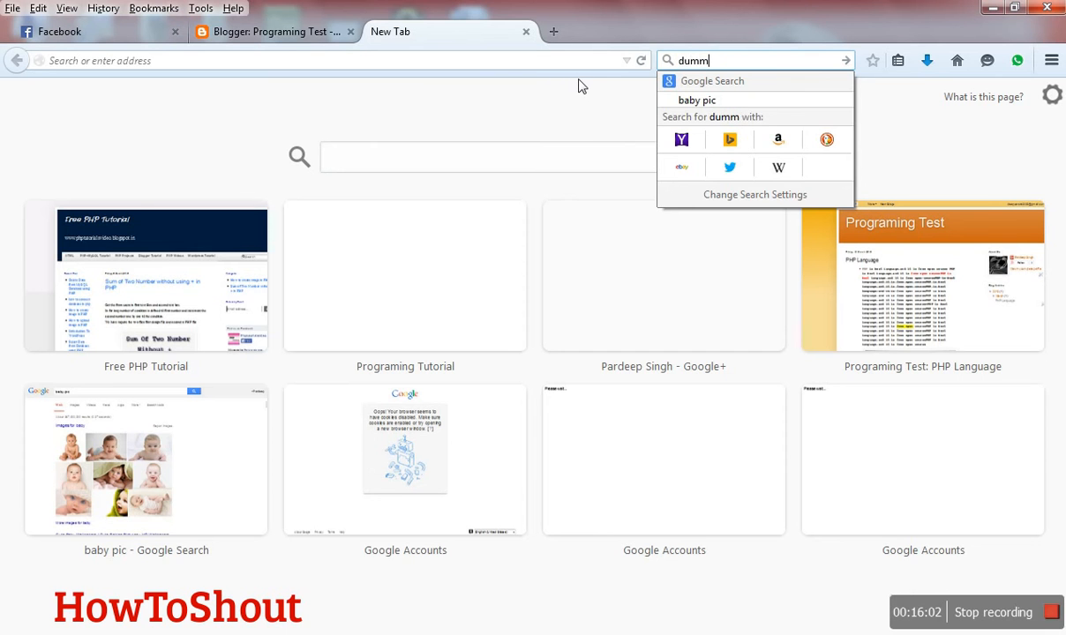
type("y content")
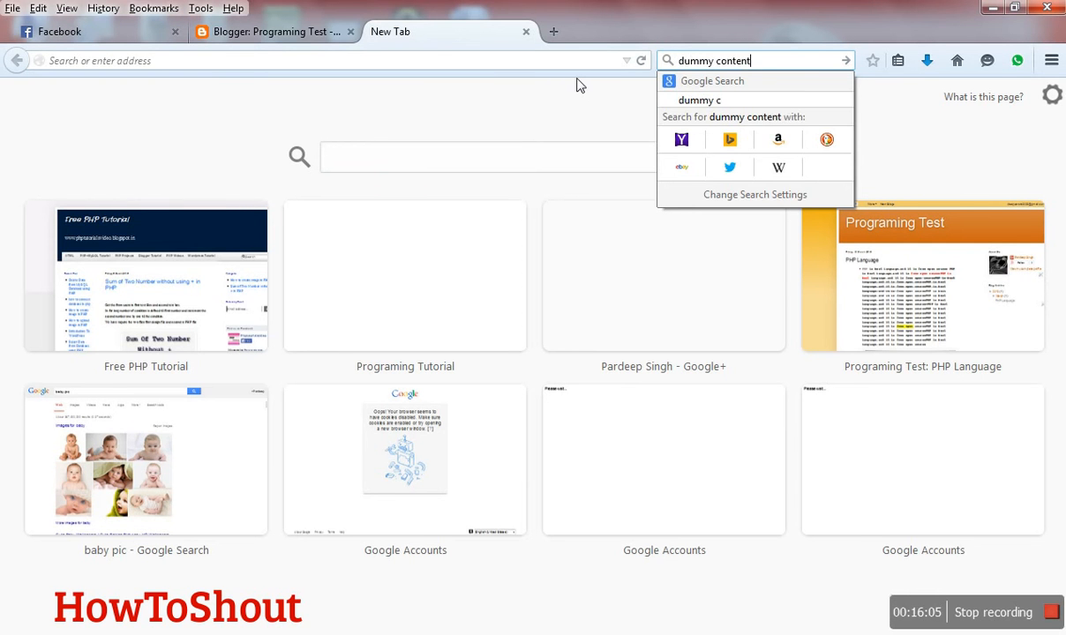
key("Return")
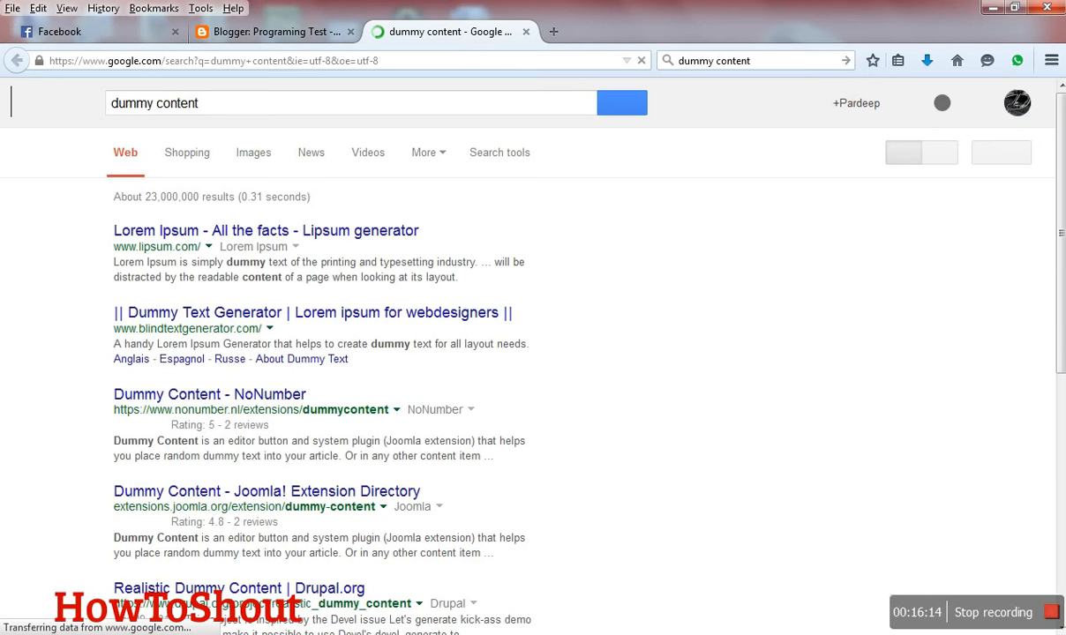
left_click(331, 244)
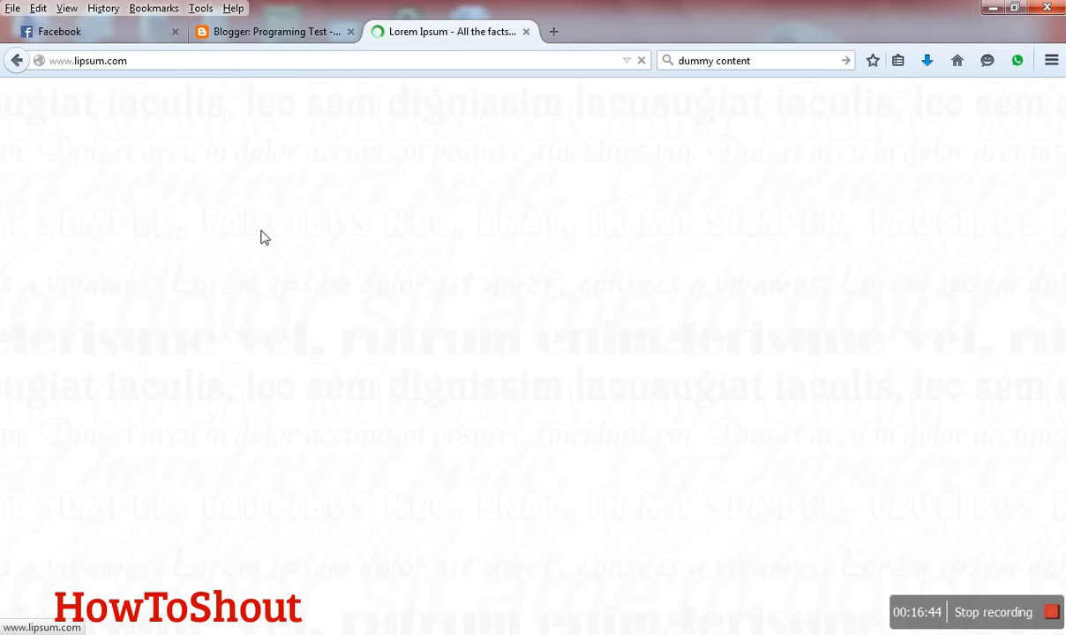
- Check the page editor, then go back from lipsum.com to the "dummy content" search results
left_click(306, 36)
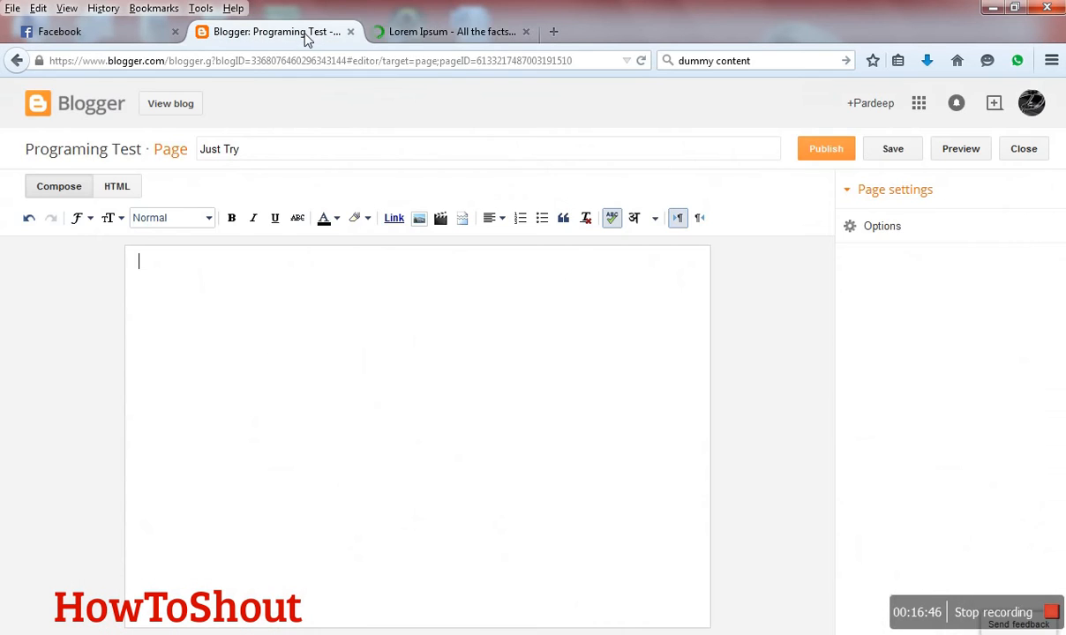
left_click(412, 34)
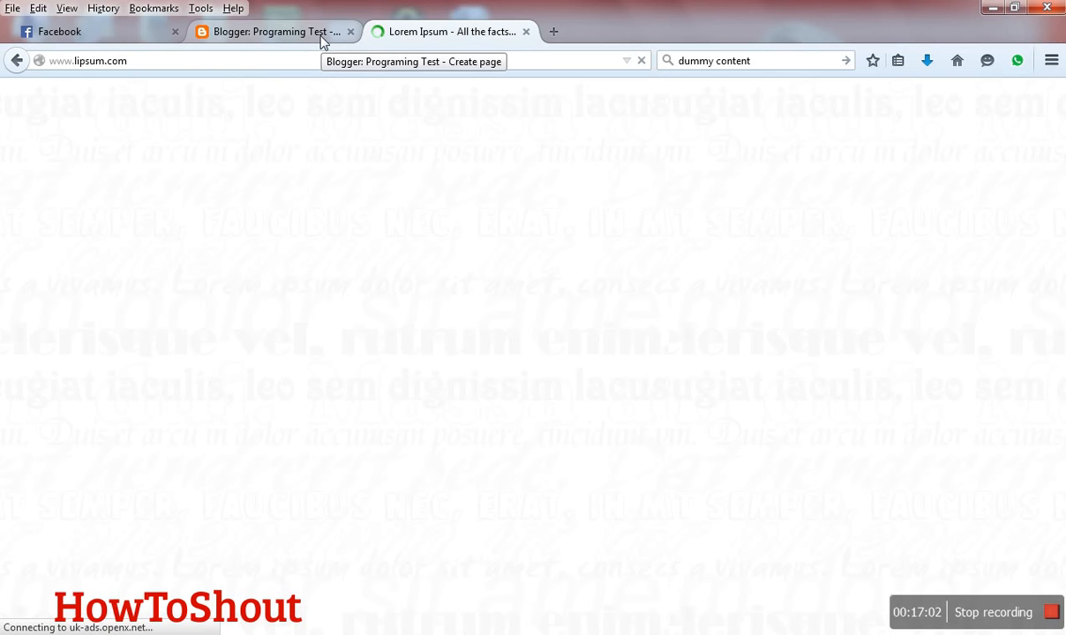
left_click(20, 63)
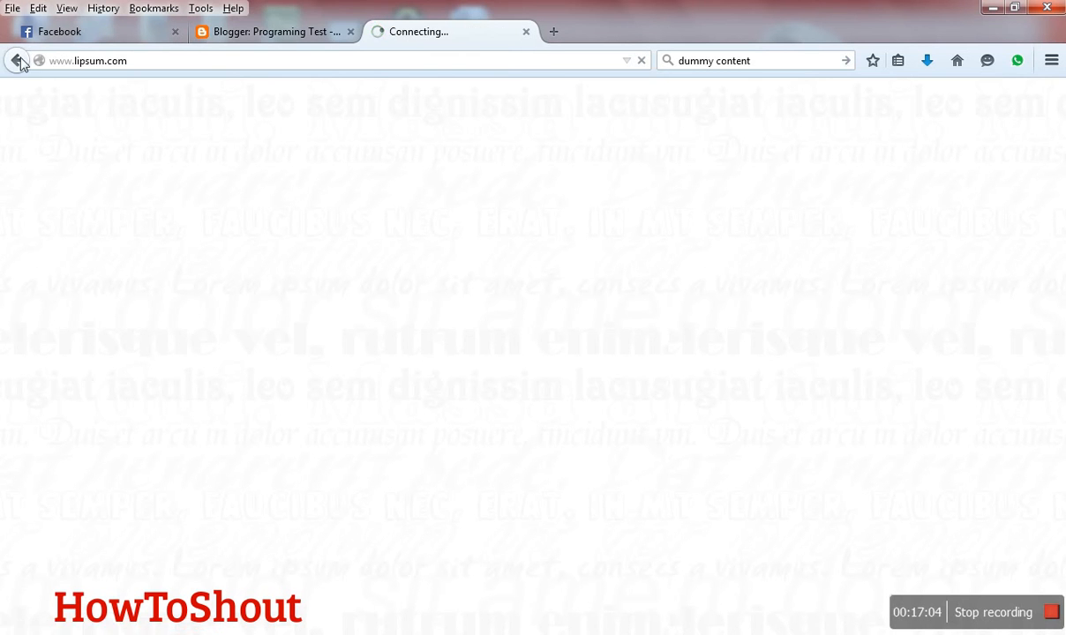
left_click_drag(215, 291, 323, 388)
left_click_drag(230, 294, 334, 567)
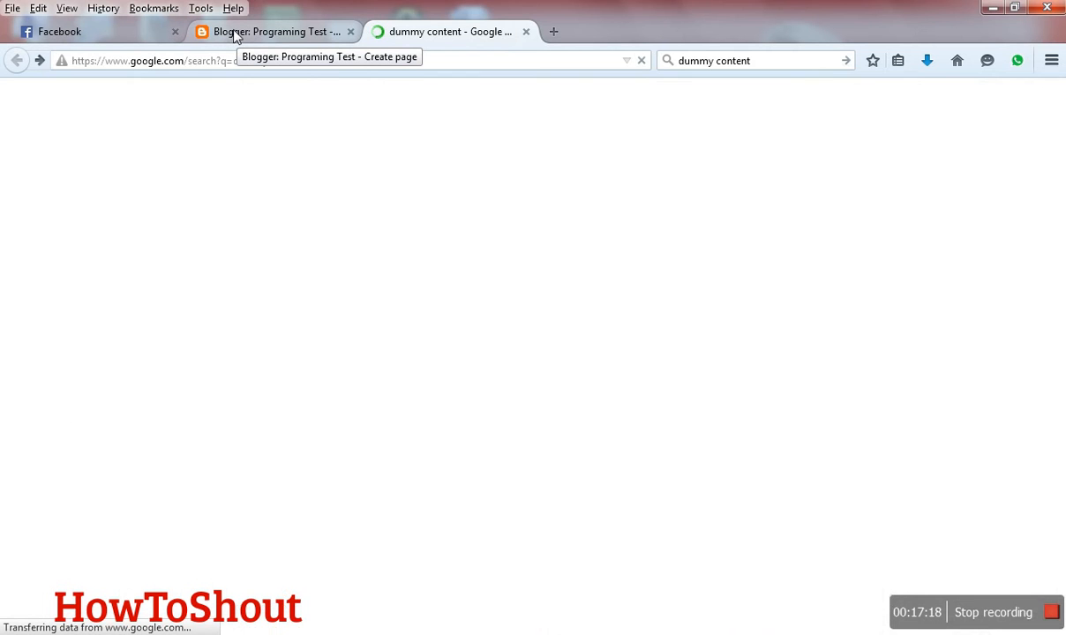
- Enter "Hellooo" in the blog page body and return to the lipsum.com site
left_click(236, 35)
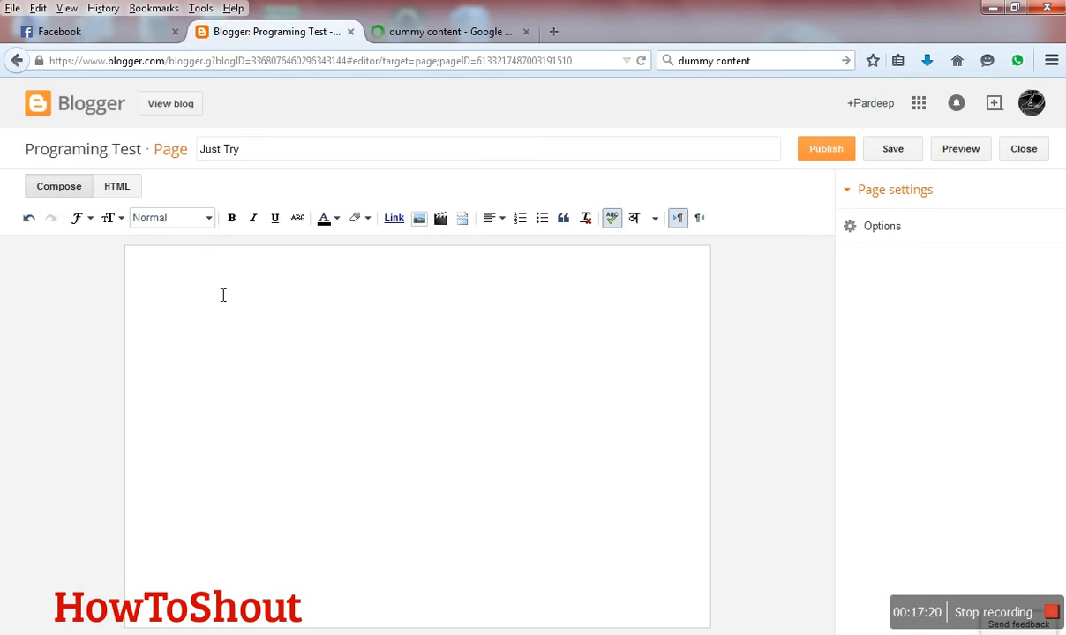
type("Hellooo")
left_click(403, 26)
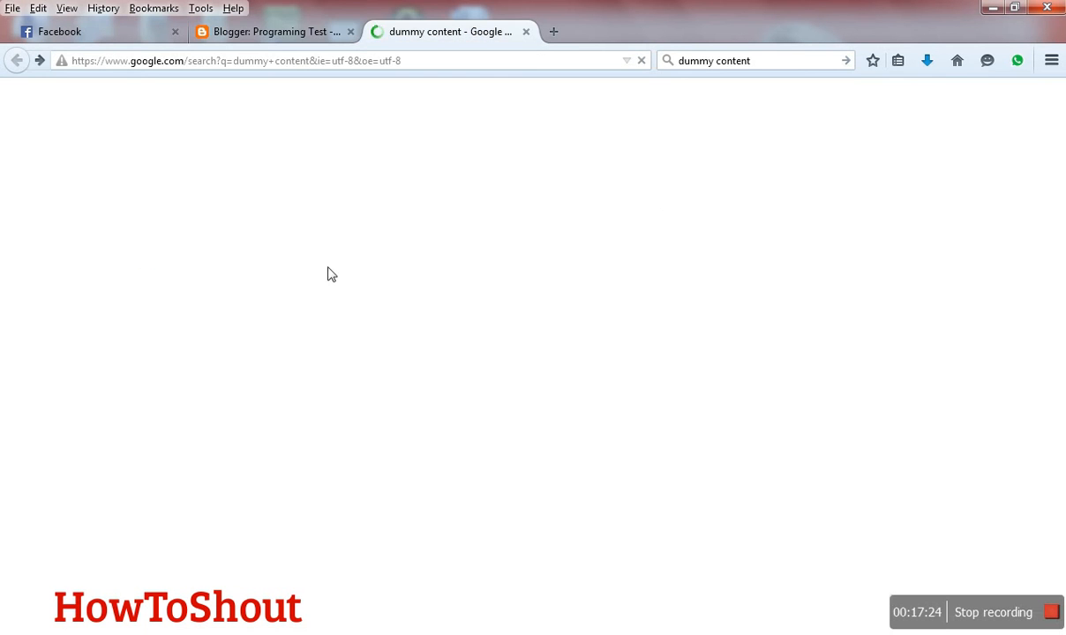
left_click(40, 60)
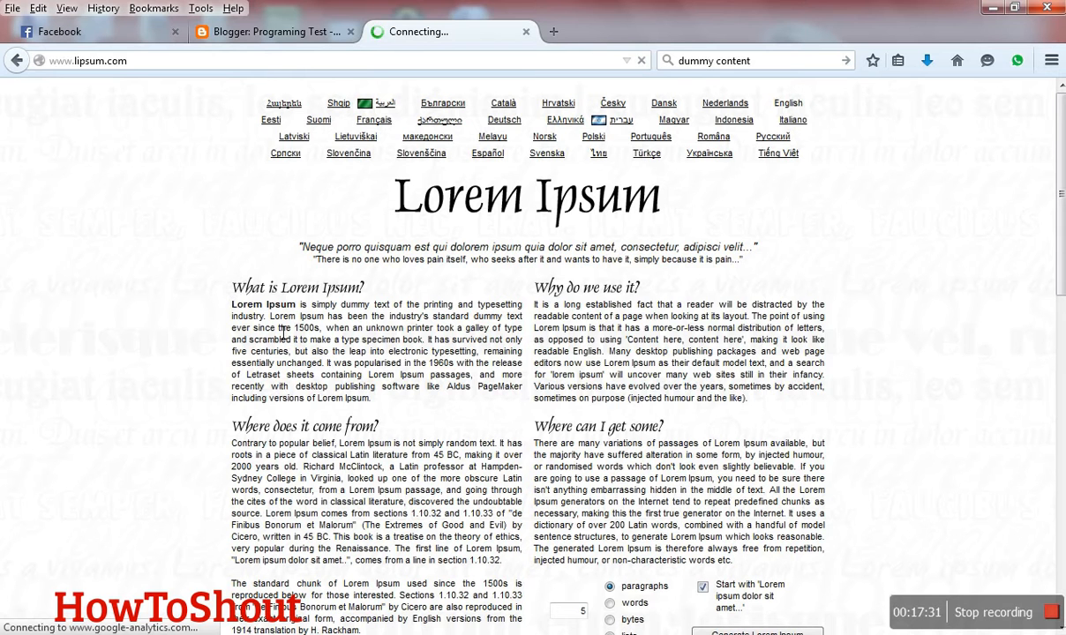
- Copy the "What is Lorem Ipsum?" and "Why do we use it?" paragraphs and replace the blog page's body text with them
left_click_drag(749, 399, 247, 294)
key("ctrl+c")
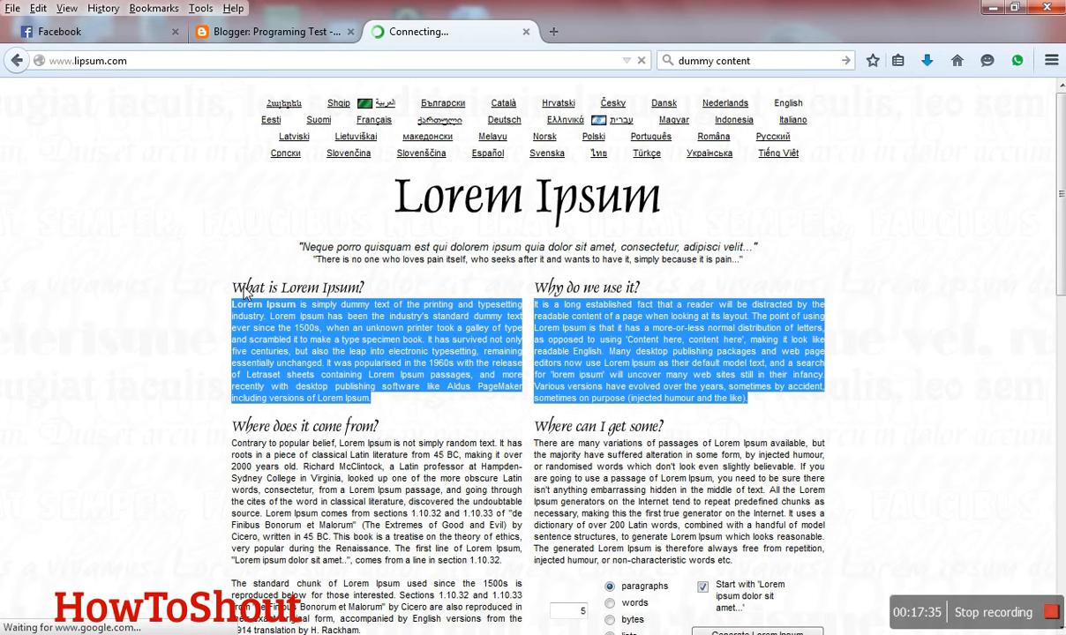
left_click(298, 35)
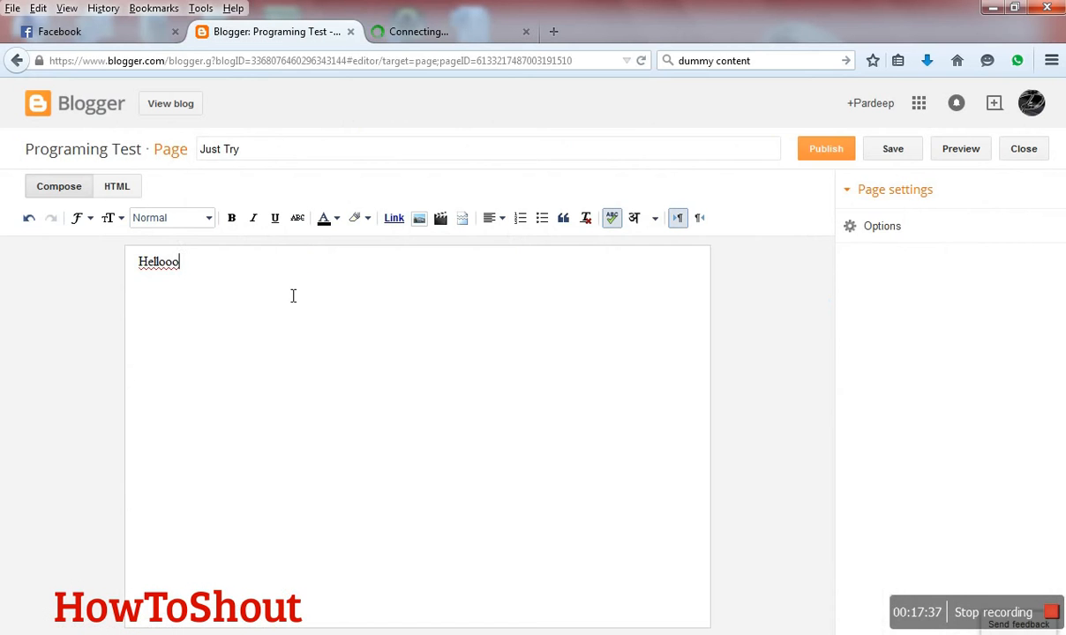
left_click_drag(246, 265, 105, 271)
key("ctrl+v")
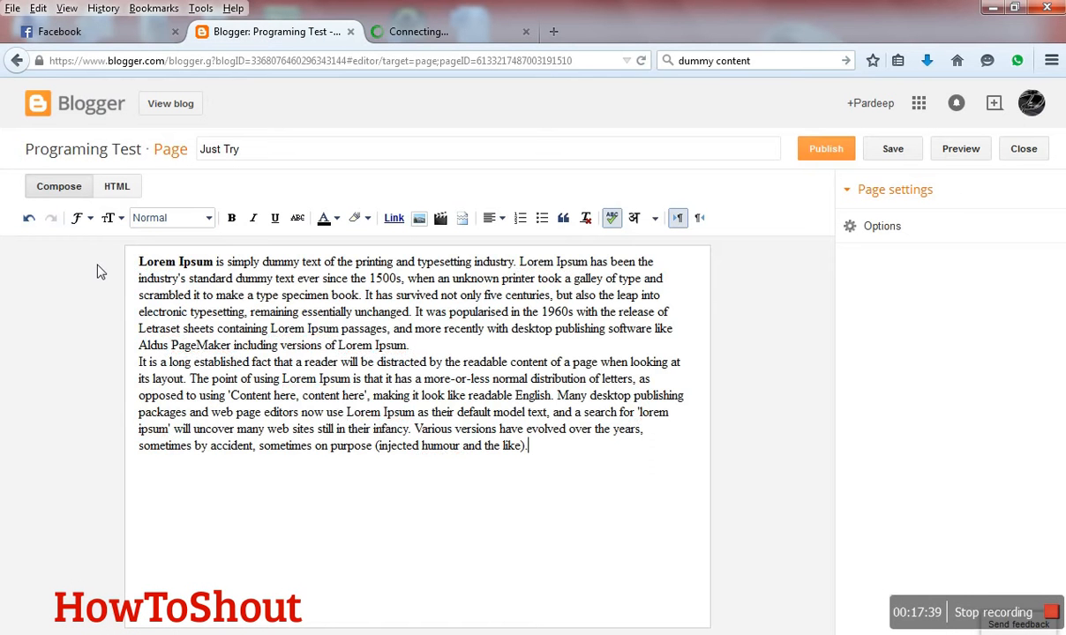
- Insert the previously uploaded baby picture below the Lorem Ipsum text on the page
left_click(420, 219)
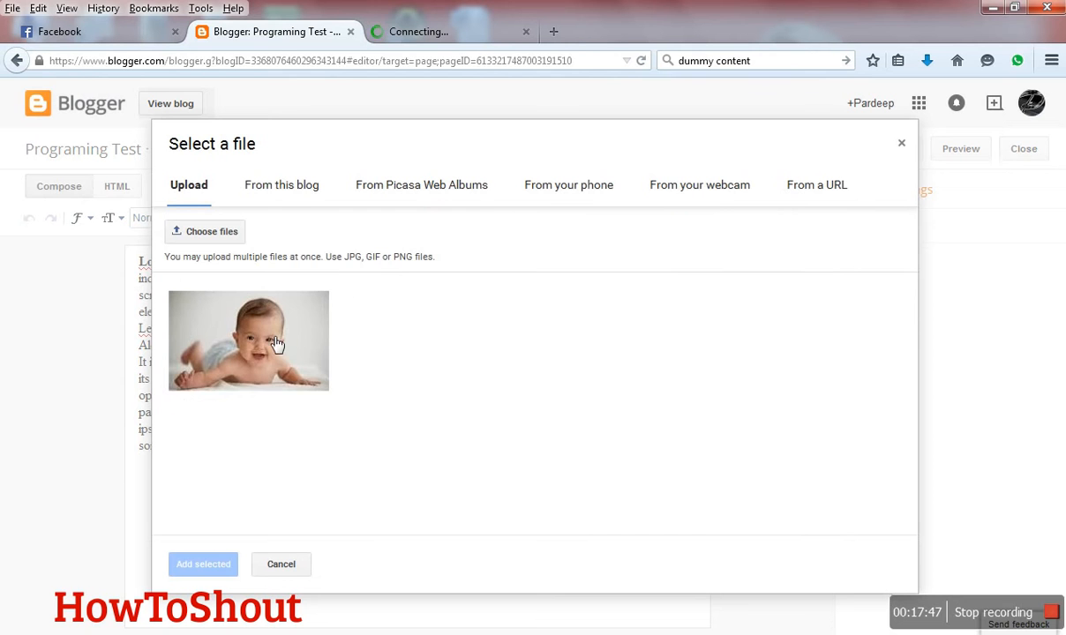
left_click(257, 319)
left_click(198, 562)
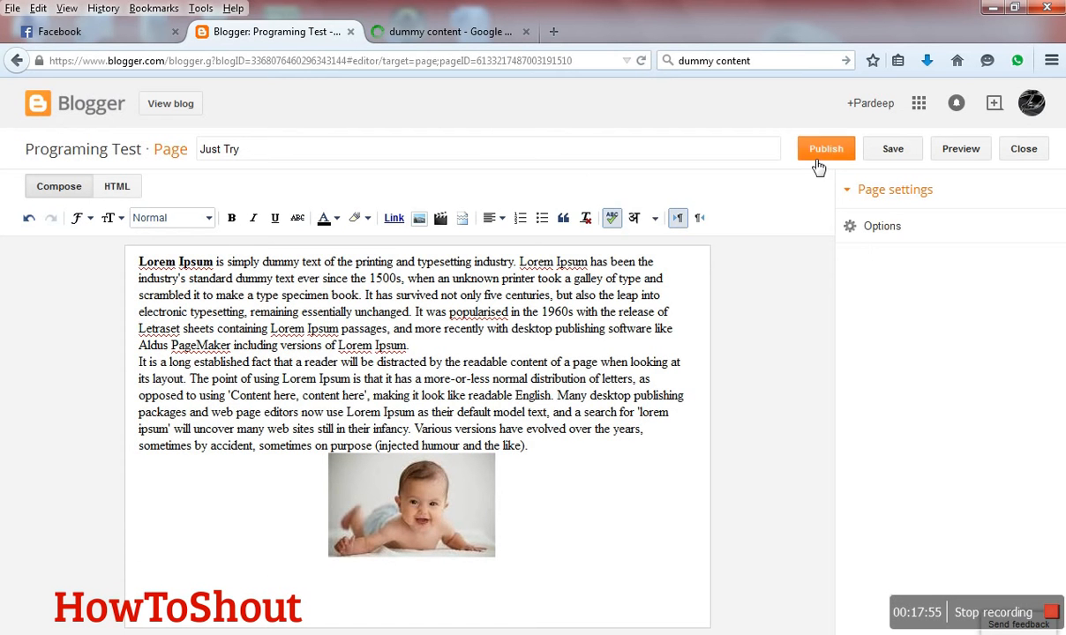
- Check the page's reader comment and line break options, then publish the "Just Try" page
left_click(860, 224)
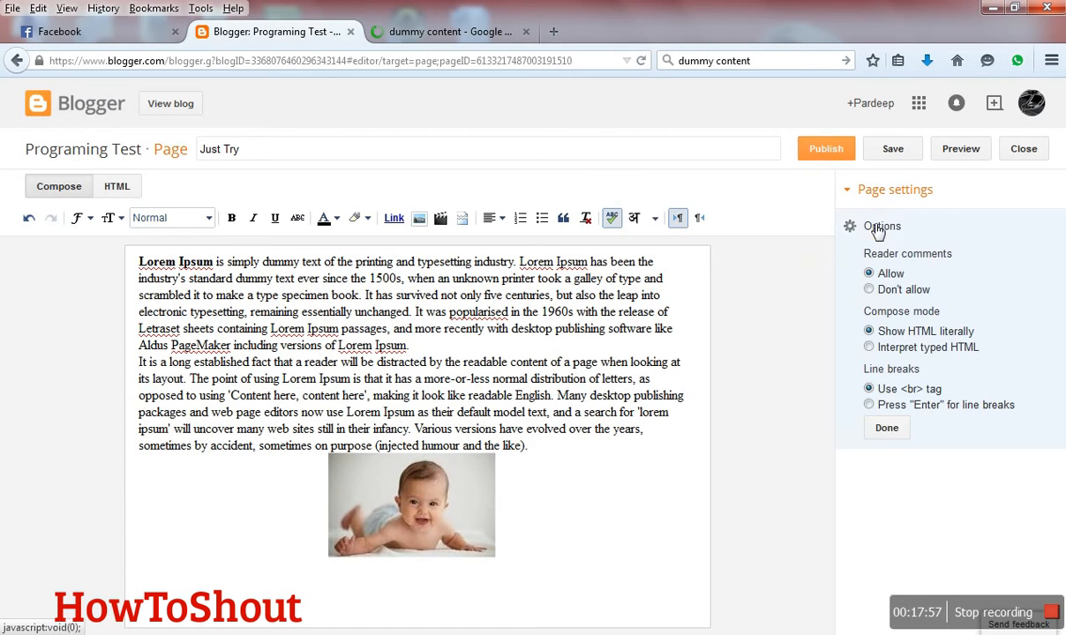
left_click(886, 429)
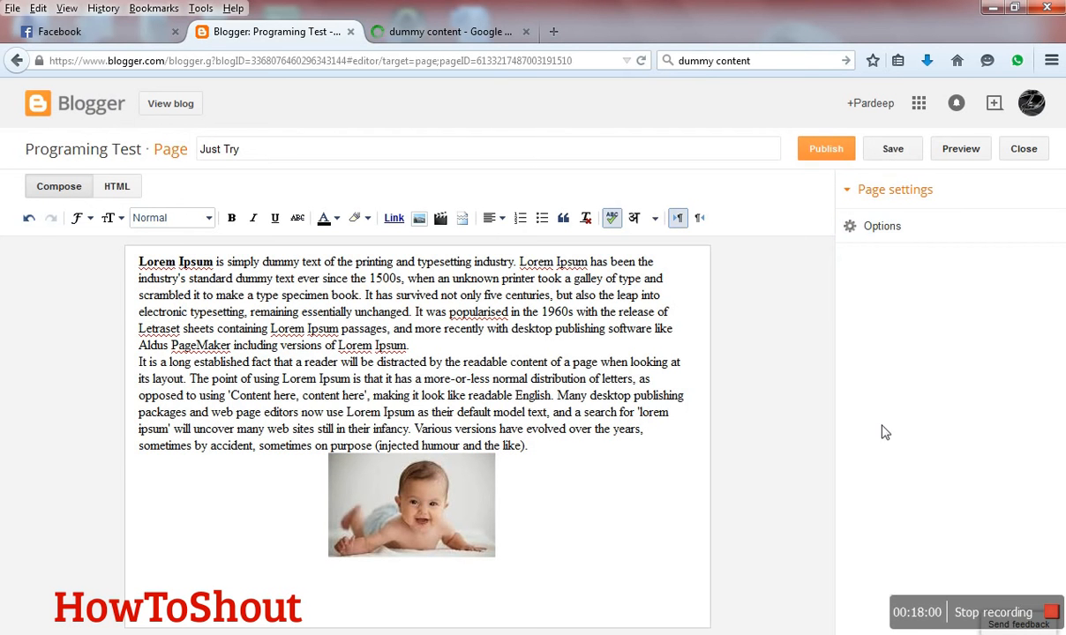
left_click(843, 151)
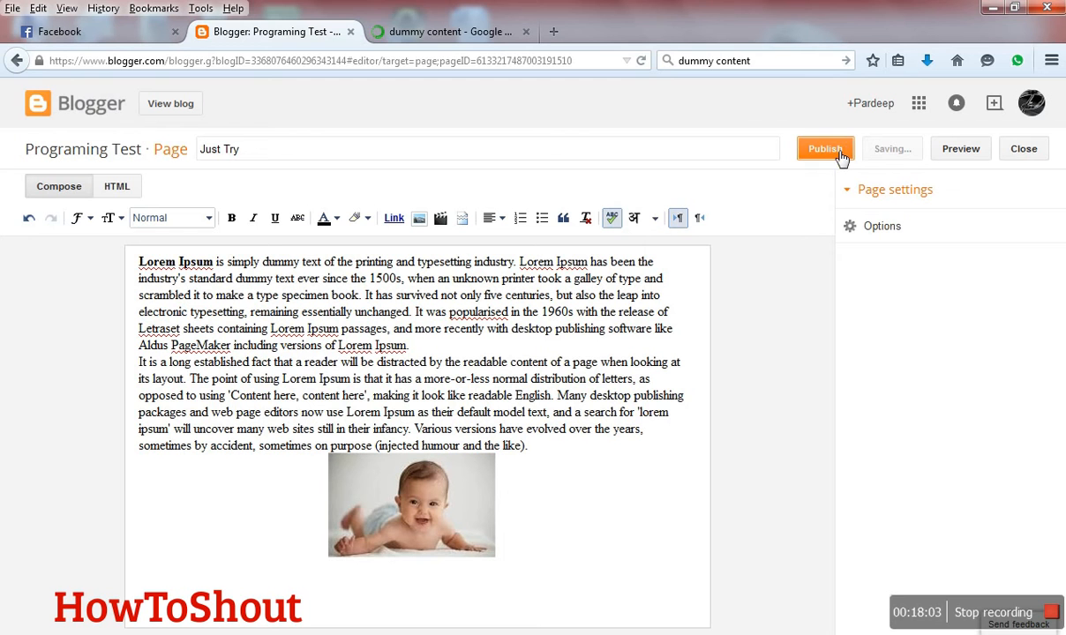
left_click(523, 32)
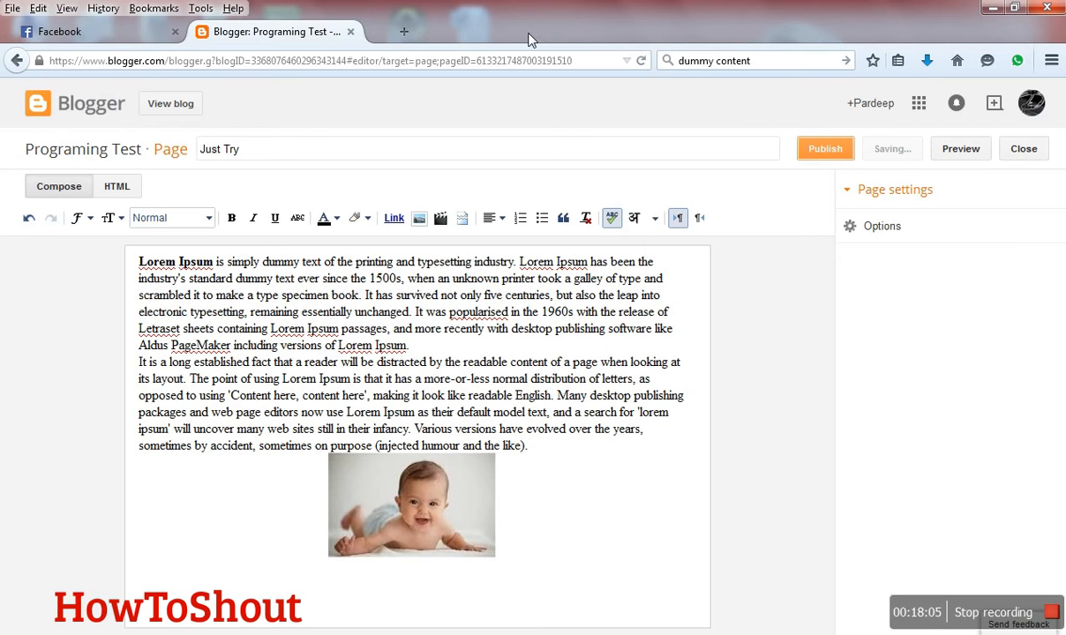
left_click(819, 146)
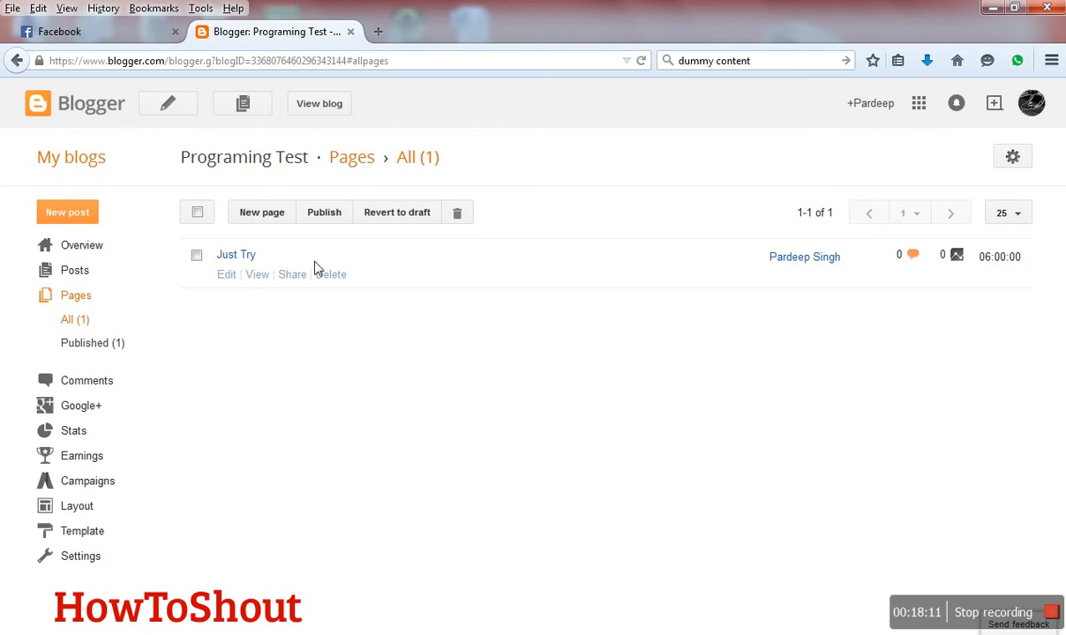
- View the published "Just Try" page on the blog in a separate tab
left_click(255, 276)
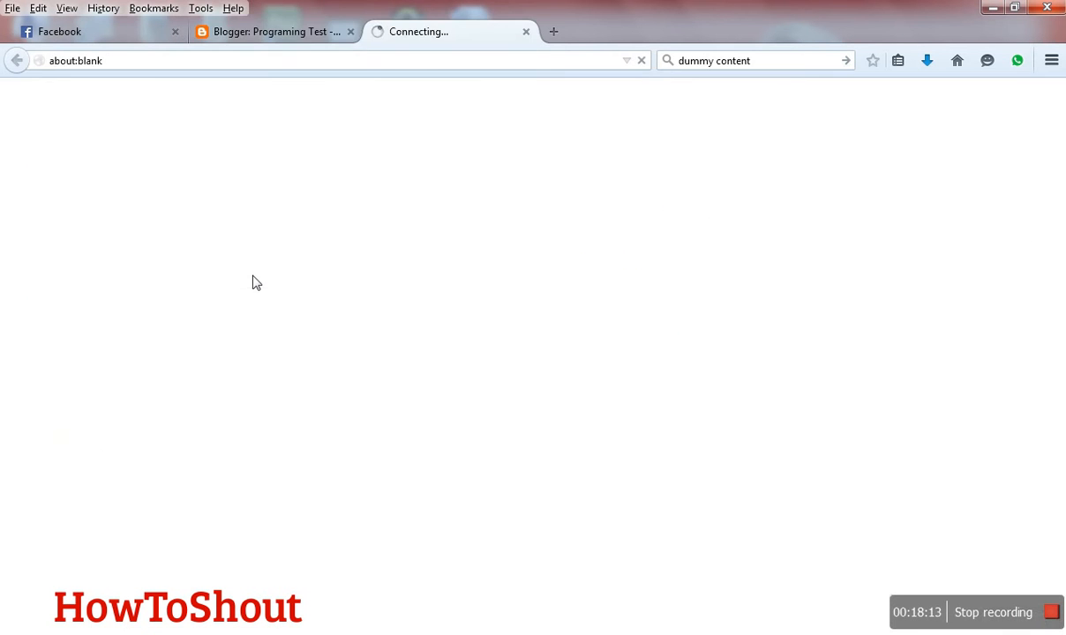
left_click(300, 31)
left_click(394, 37)
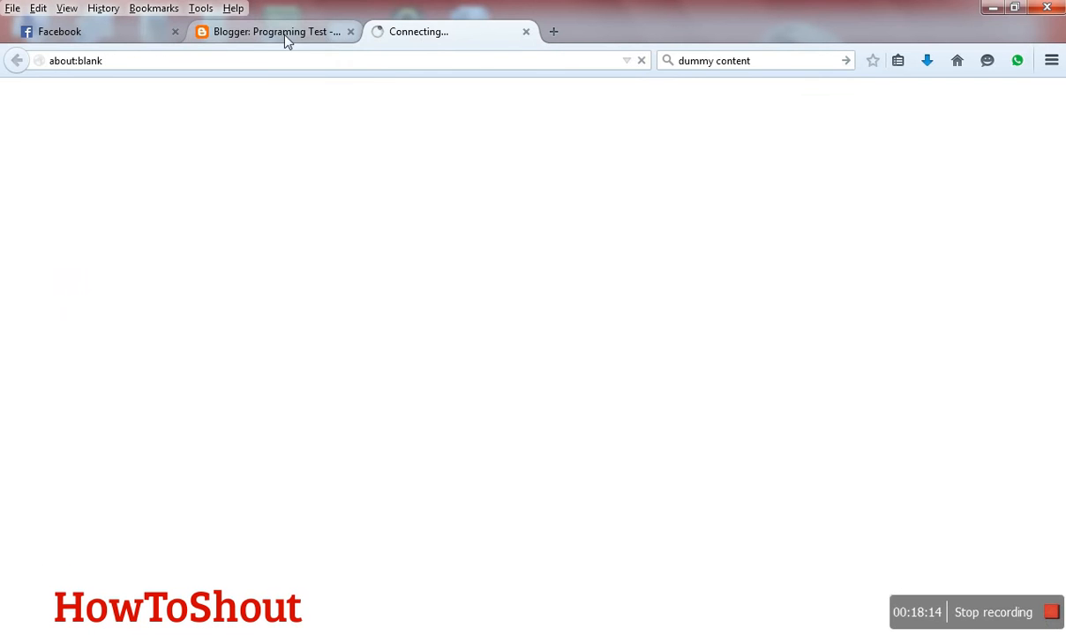
left_click(300, 35)
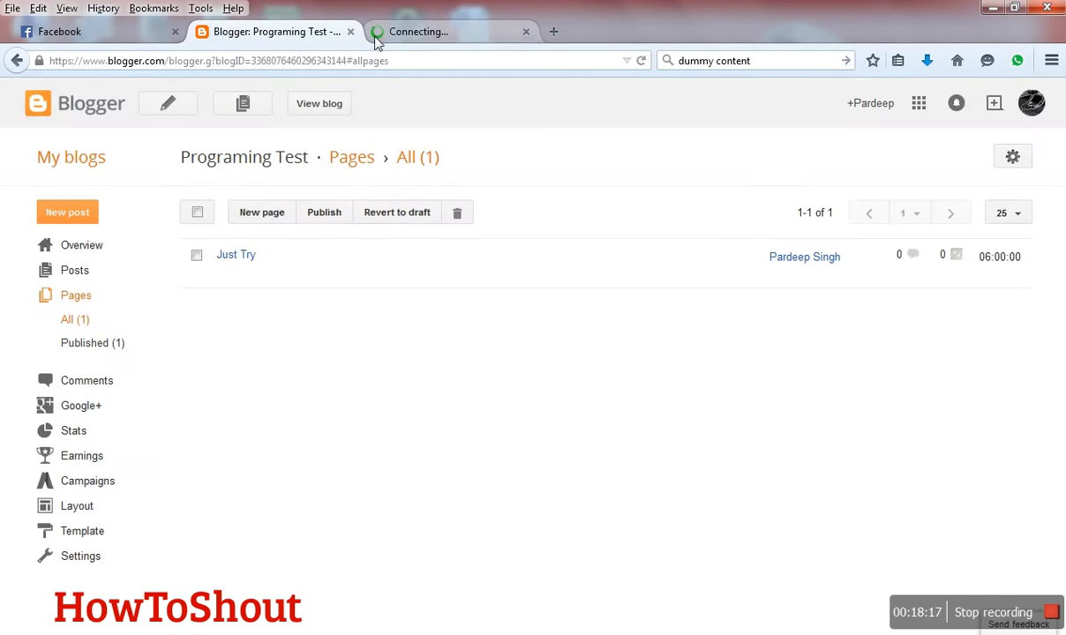
left_click(374, 36)
left_click(302, 40)
left_click(409, 40)
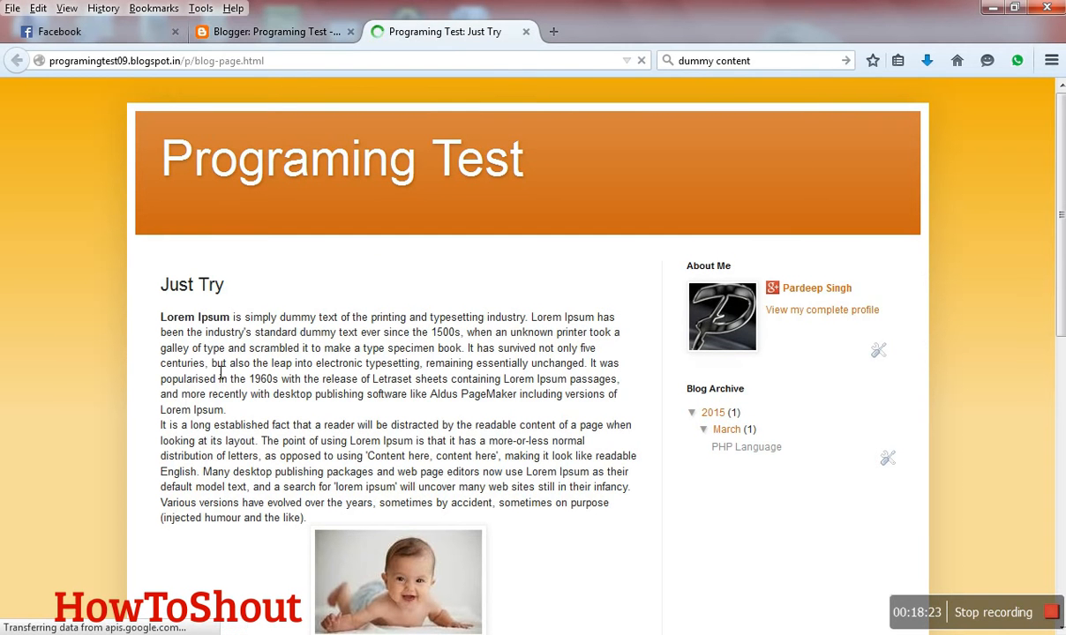
- Look through the live page's text, image, sharing options and comment form
left_click_drag(212, 346, 247, 444)
scroll(380, 481, "down", 2)
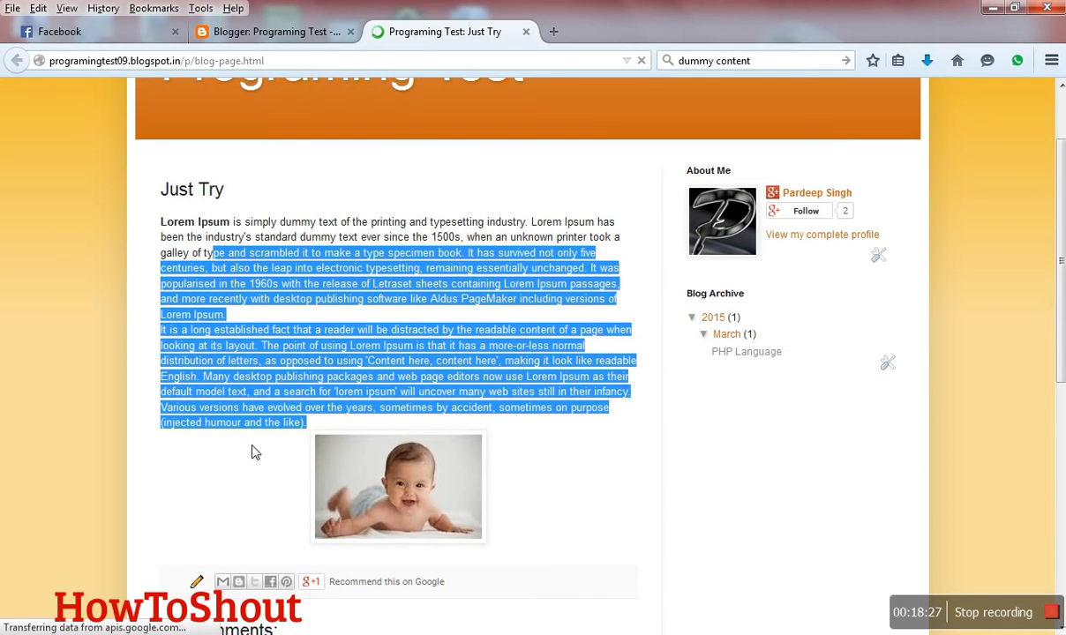
scroll(251, 451, "down", 4)
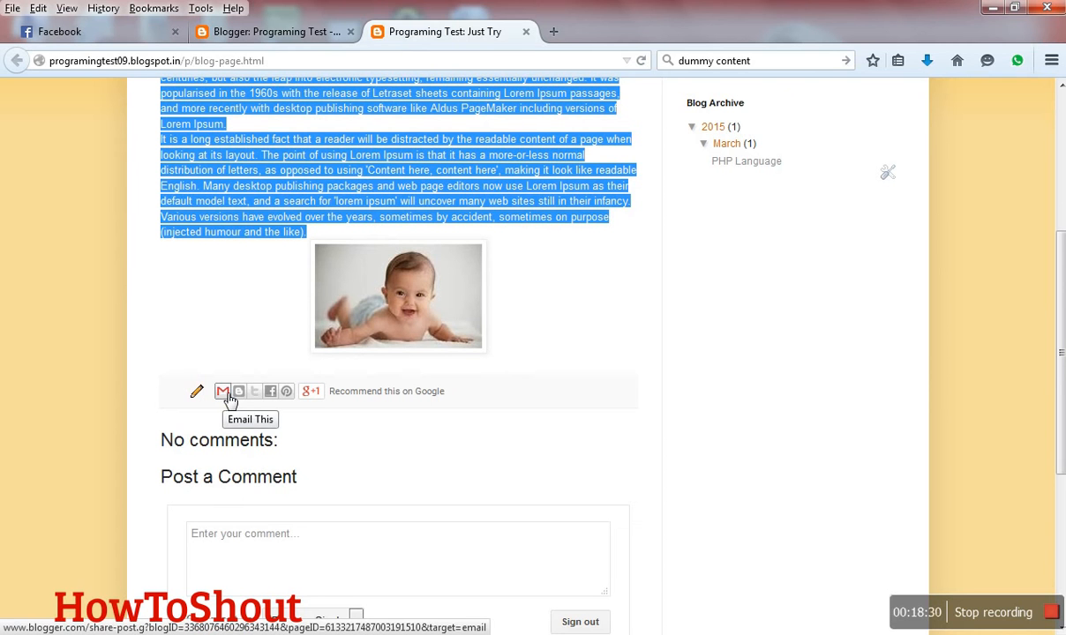
left_click(291, 394)
scroll(280, 409, "down", 3)
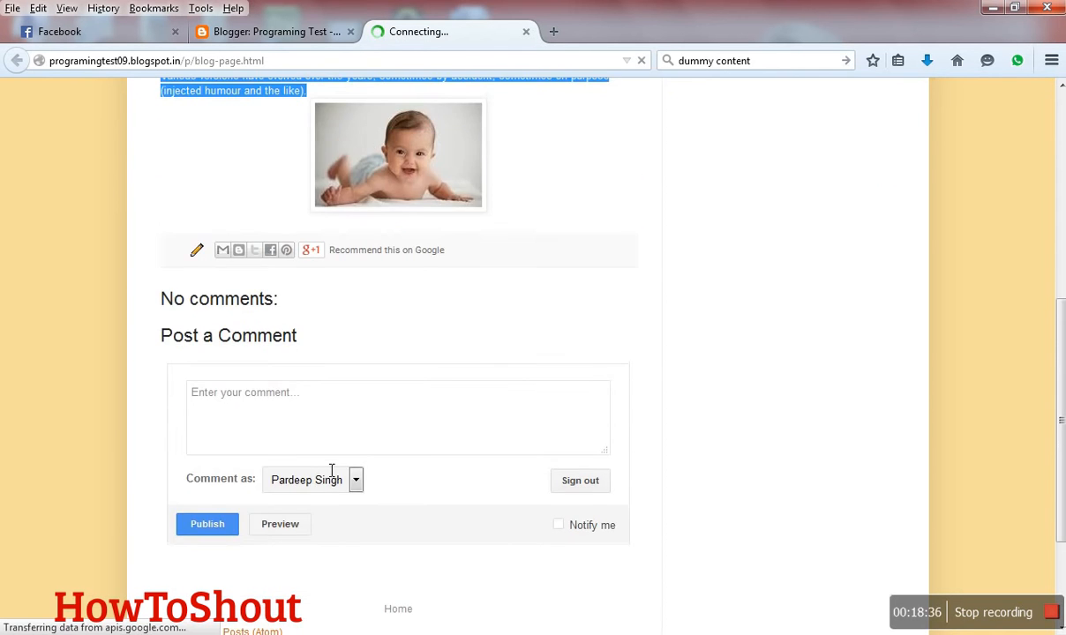
scroll(331, 469, "up", 9)
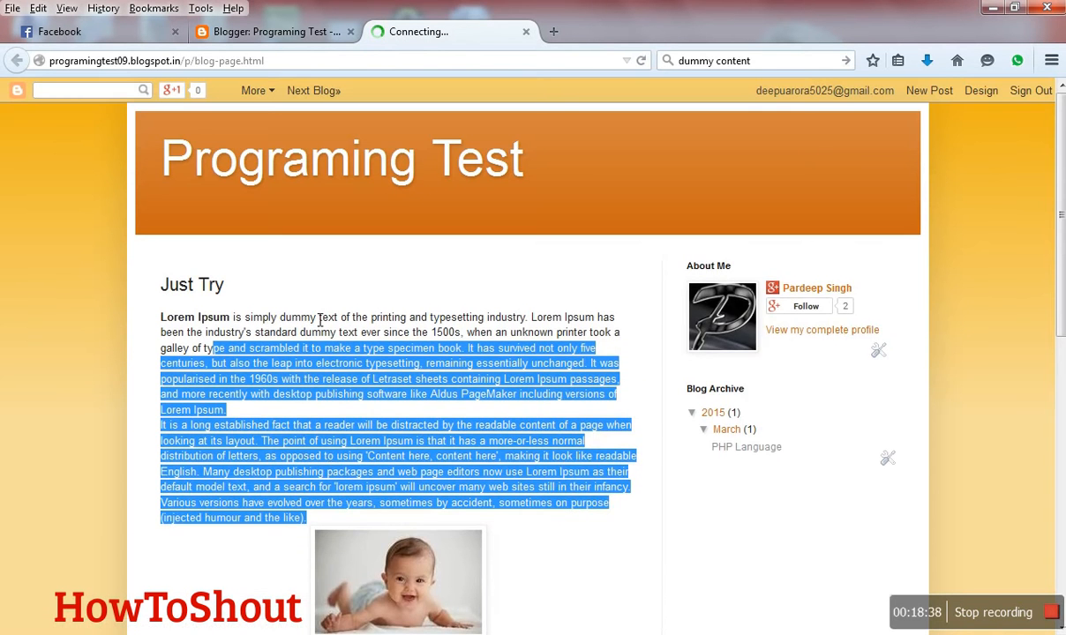
left_click(302, 300)
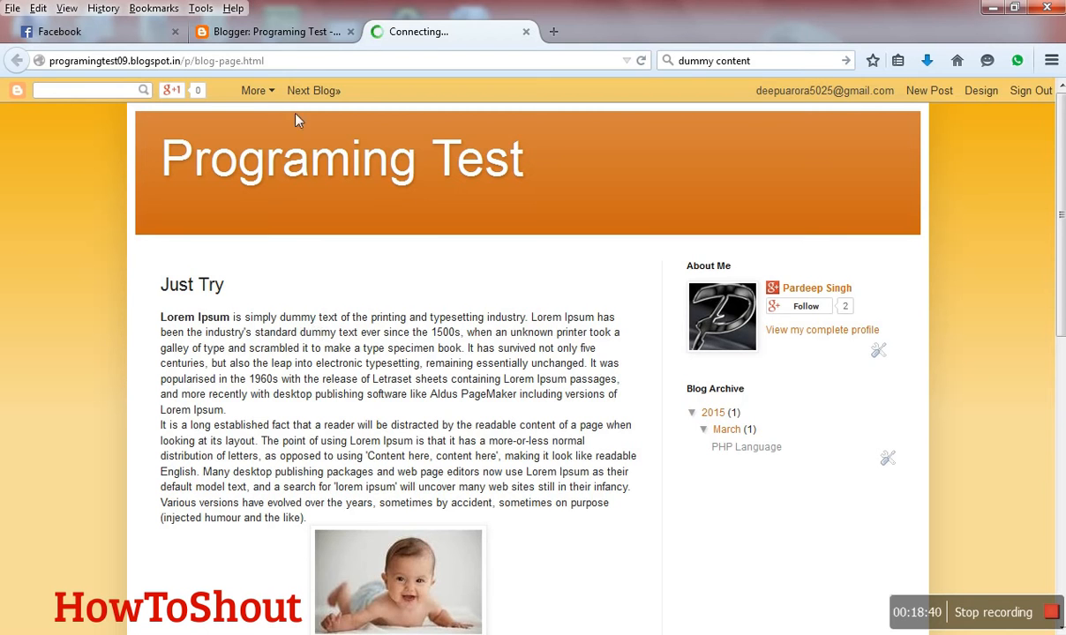
- Check the blog's published comments, then disable "Automatically share after posting" in the Google+ settings
left_click(291, 31)
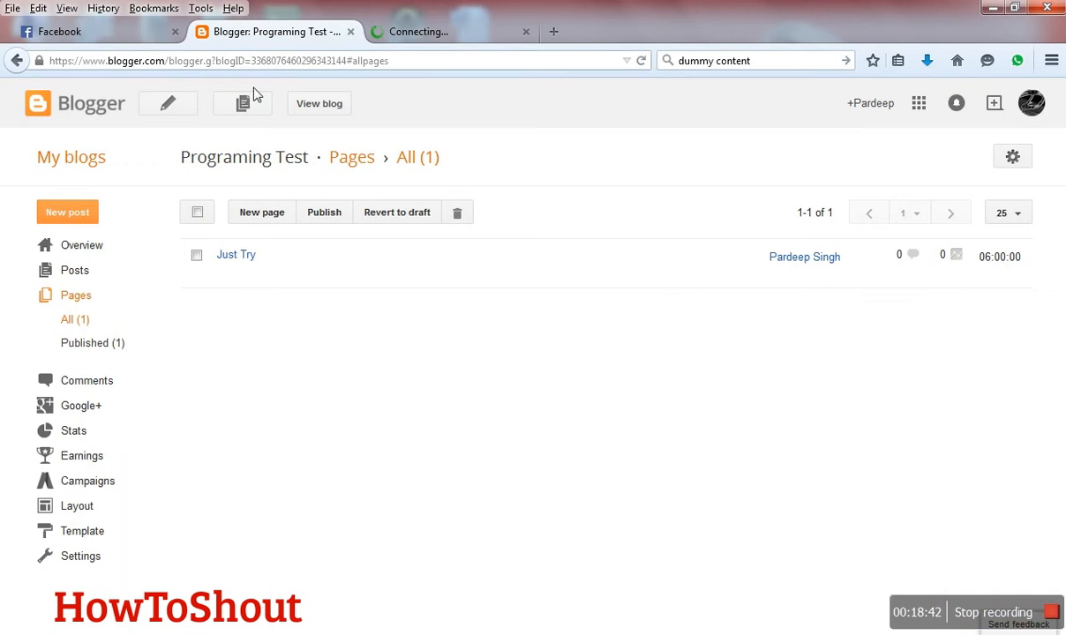
left_click(100, 382)
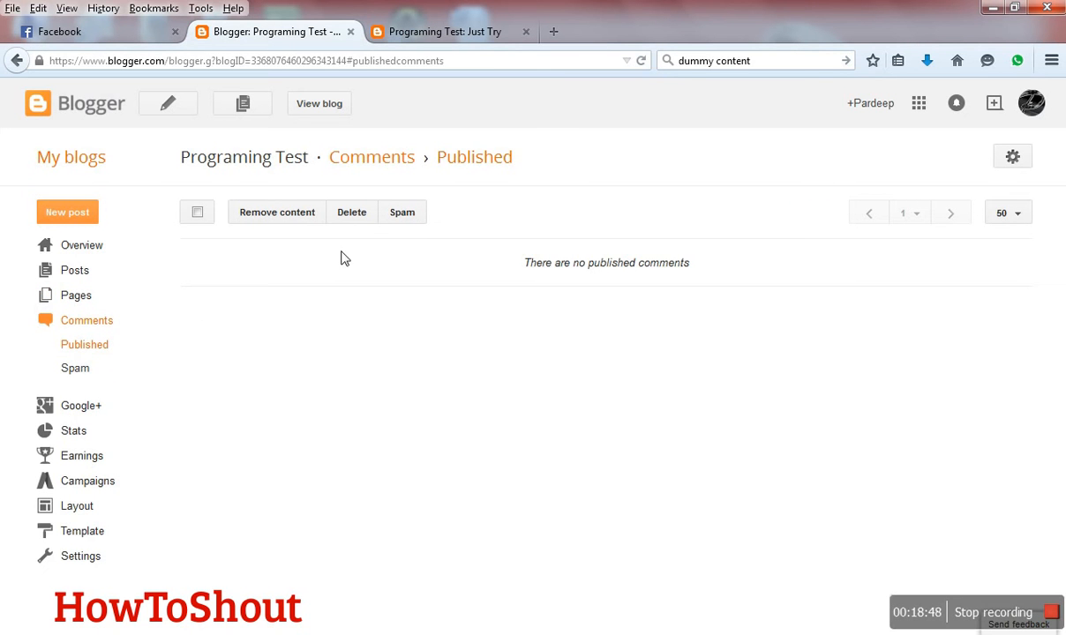
left_click(81, 408)
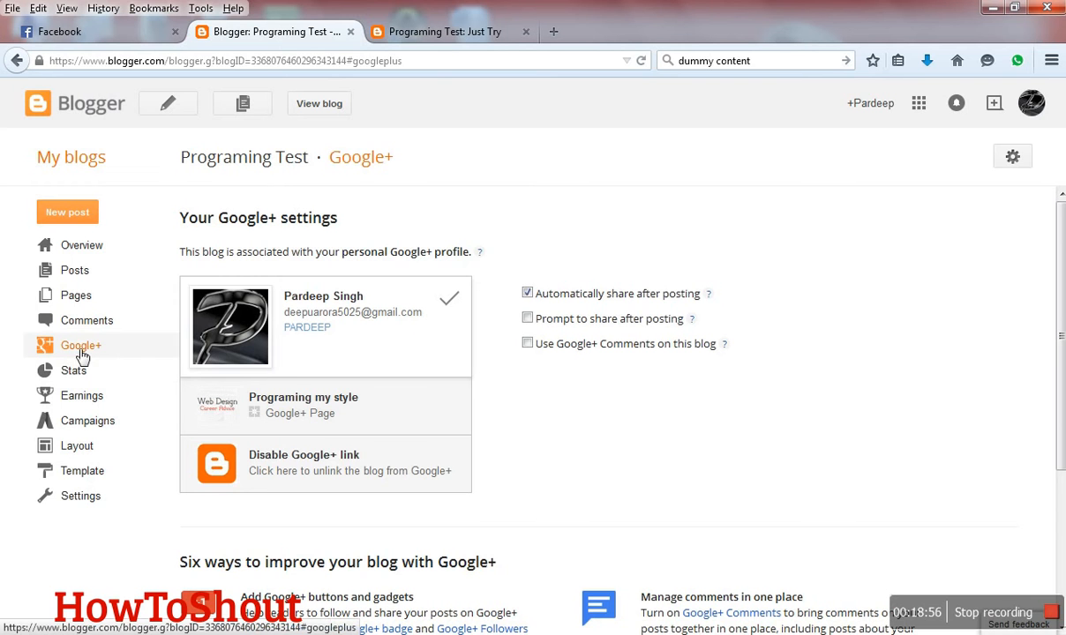
left_click(532, 298)
left_click(534, 323)
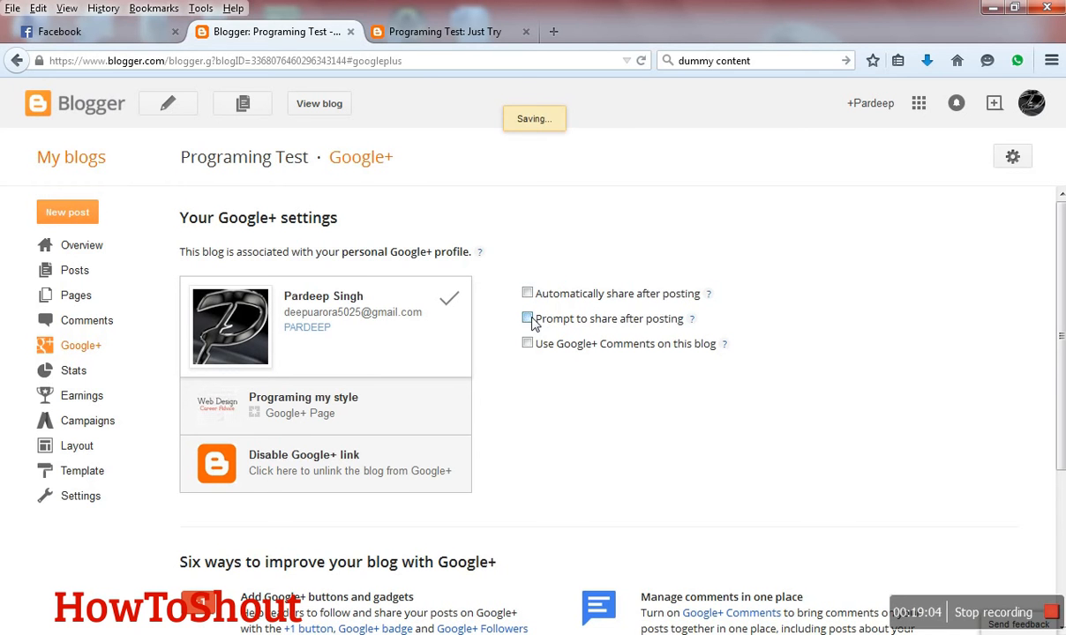
left_click(531, 325)
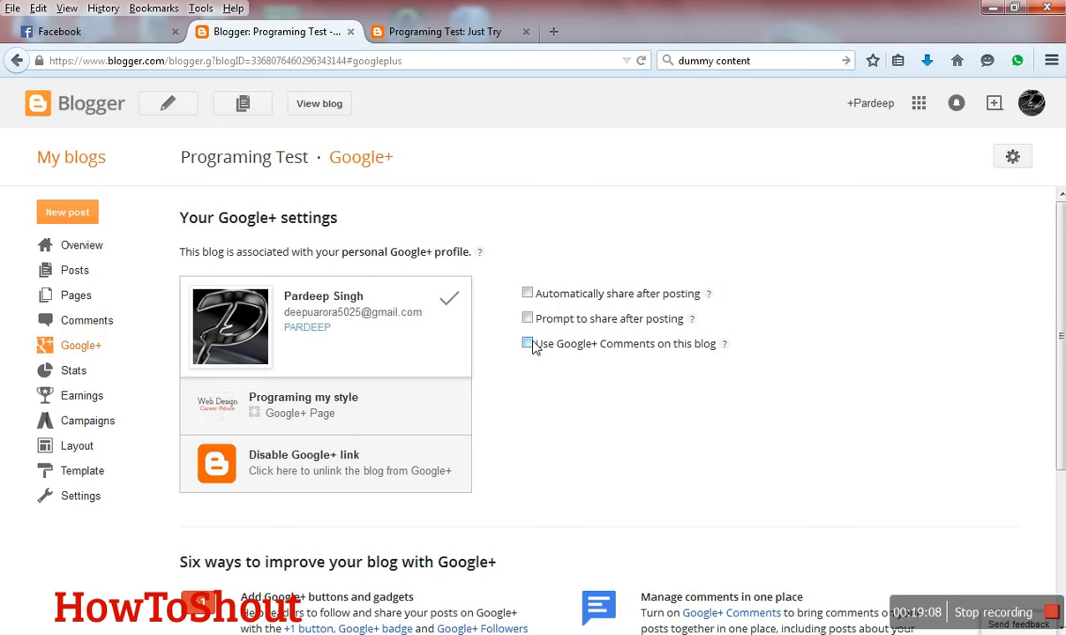
scroll(532, 346, "down", 1)
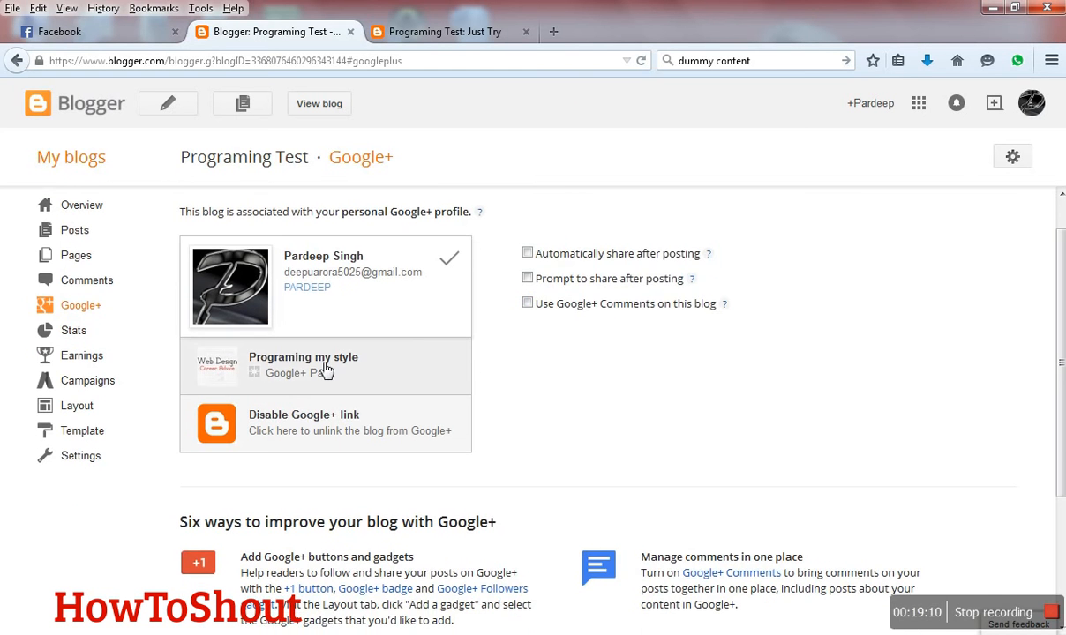
- Review the blog's stats overview, traffic sources, AdSense earnings page and Campaigns page
left_click(69, 333)
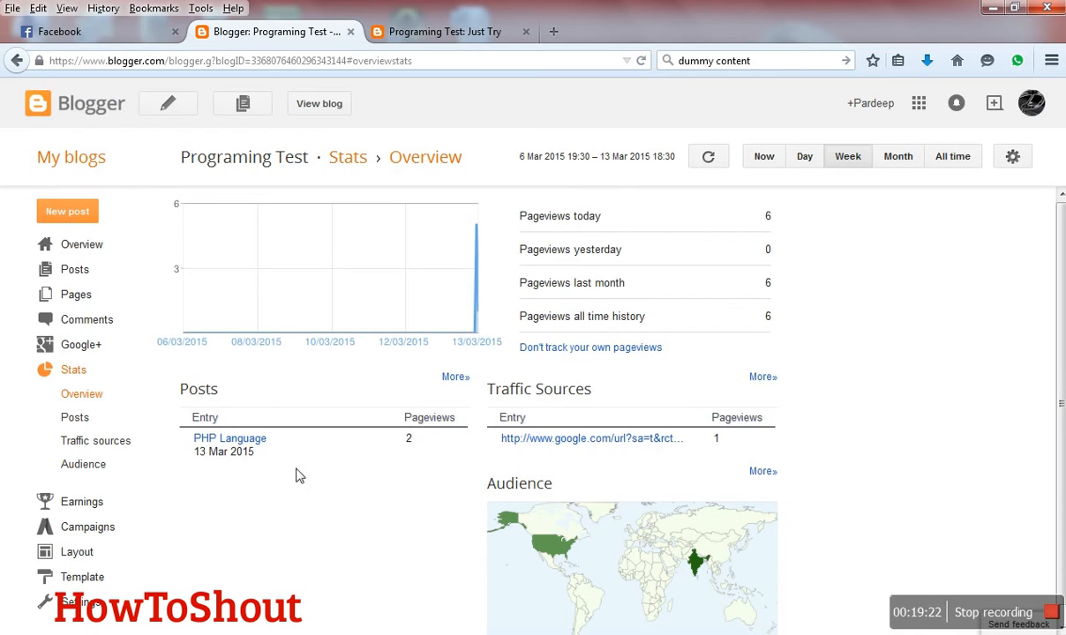
left_click(127, 441)
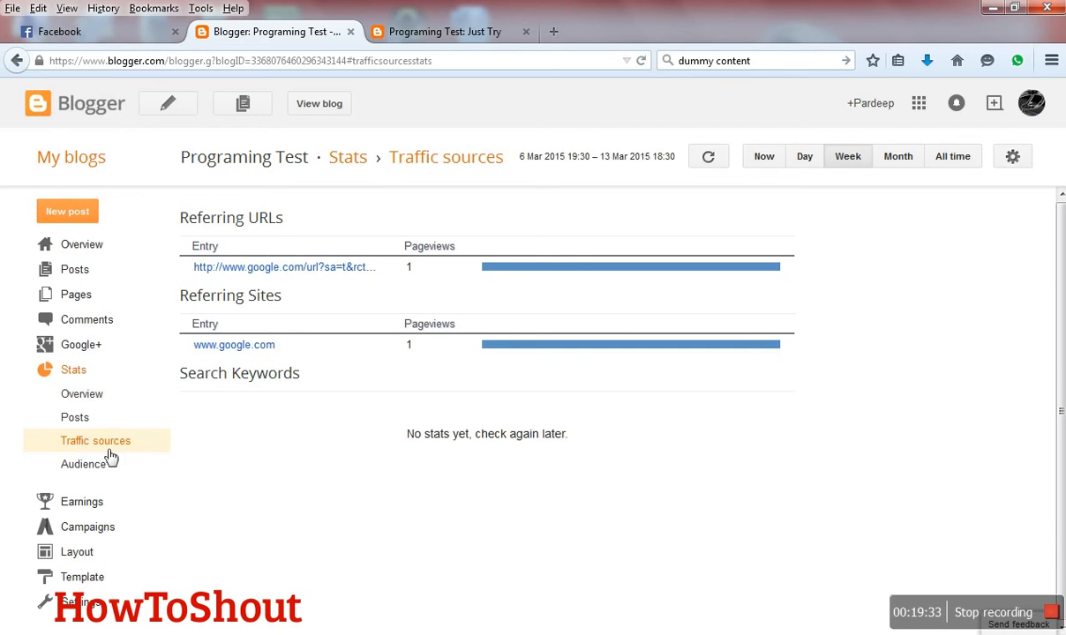
left_click(81, 502)
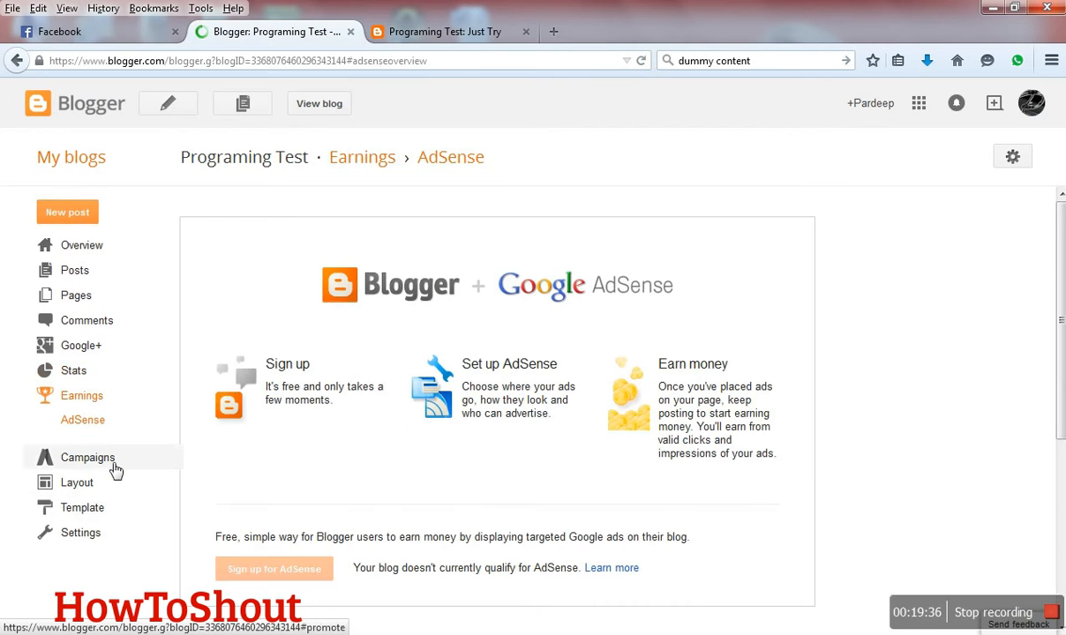
scroll(355, 374, "down", 3)
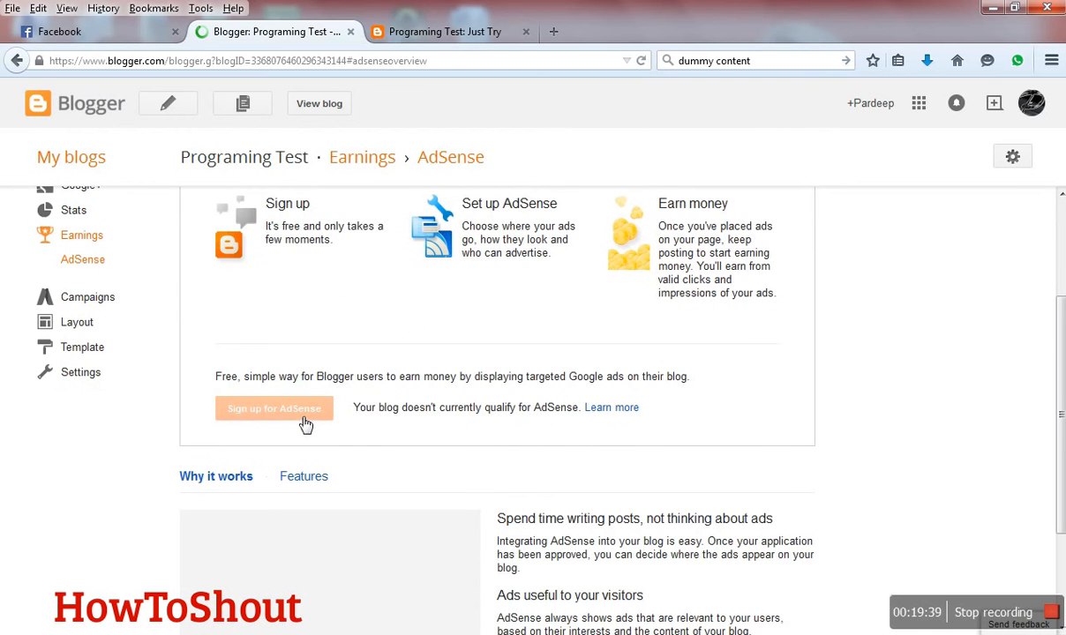
left_click(104, 301)
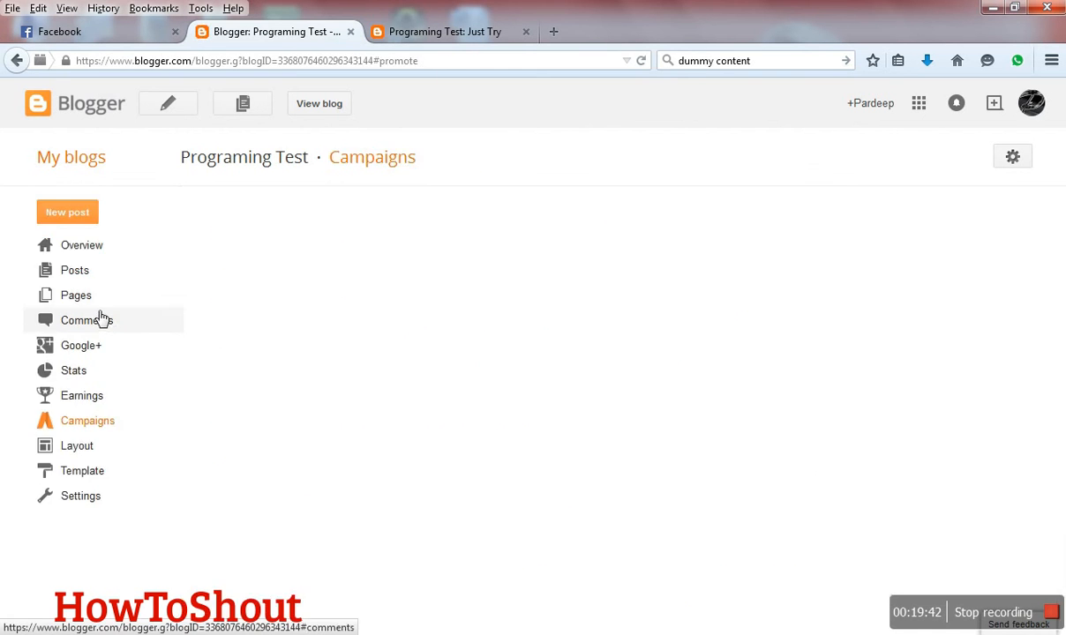
- Go from the blog's layout to the Template Designer, check the live page's header, and show the designer's Background settings
left_click(77, 446)
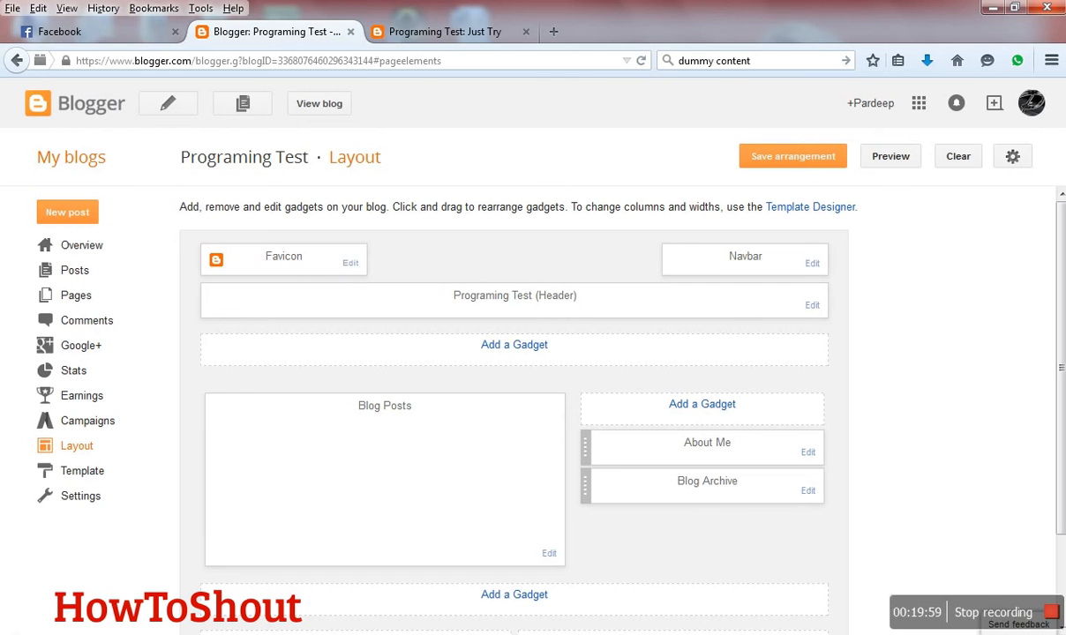
left_click(838, 209)
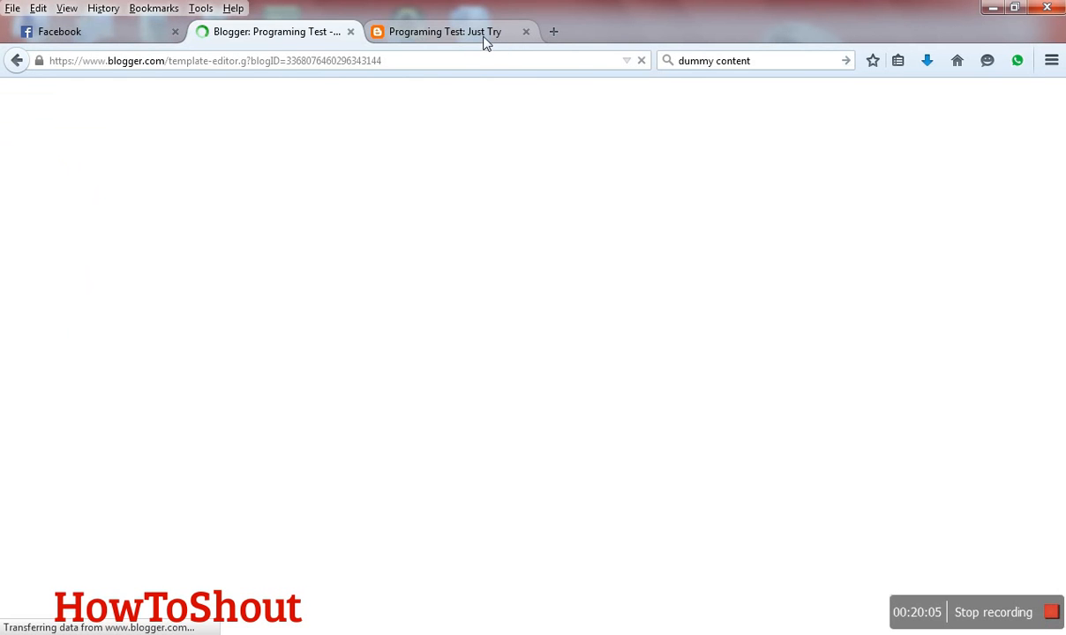
left_click(484, 35)
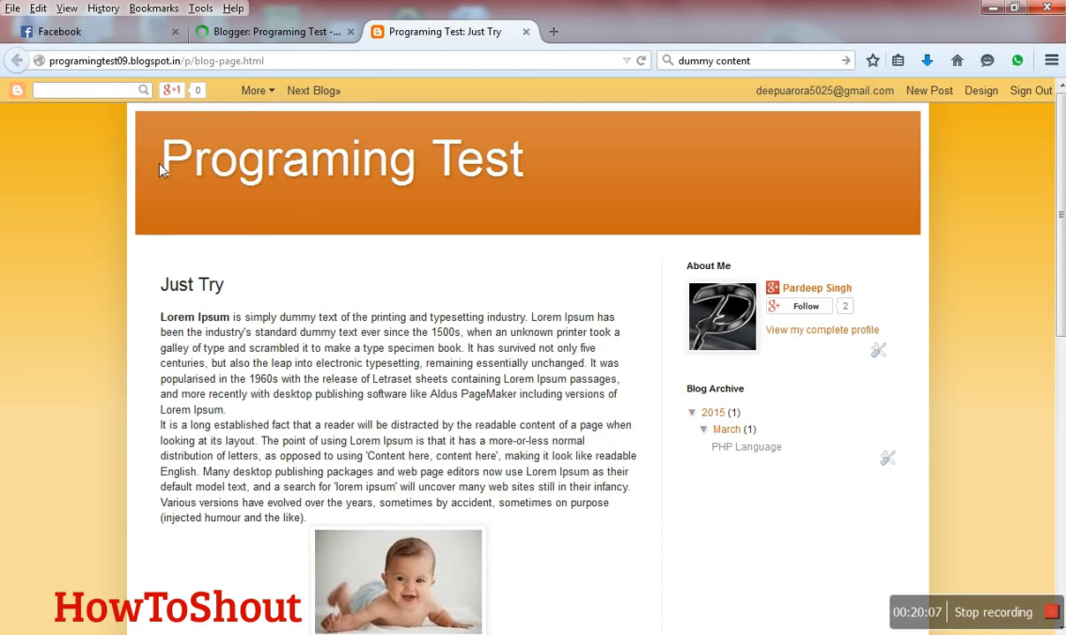
left_click_drag(159, 171, 534, 223)
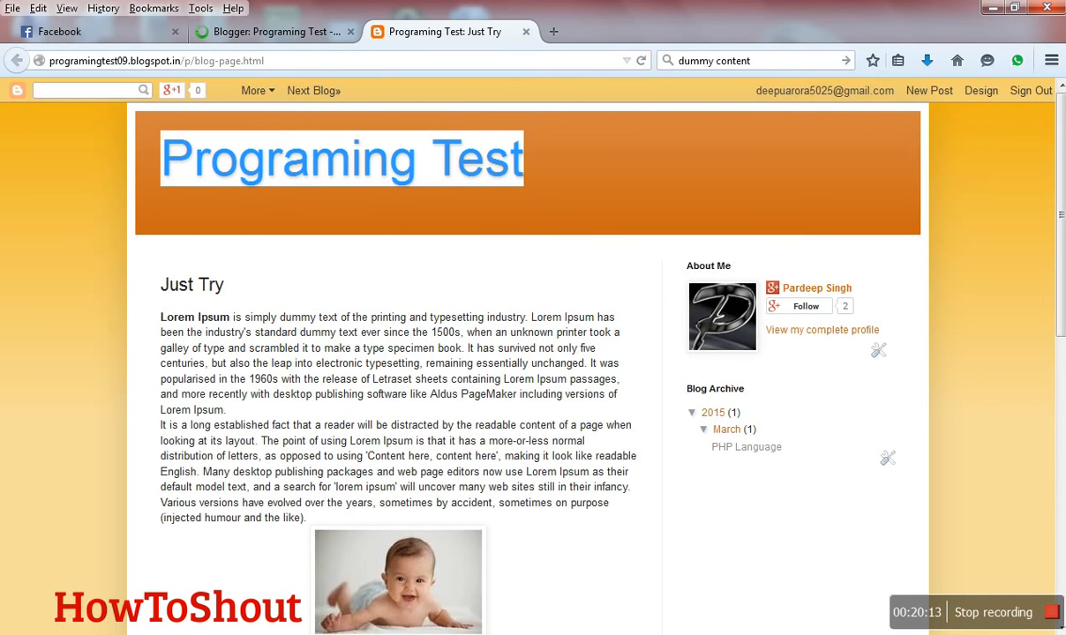
left_click(303, 36)
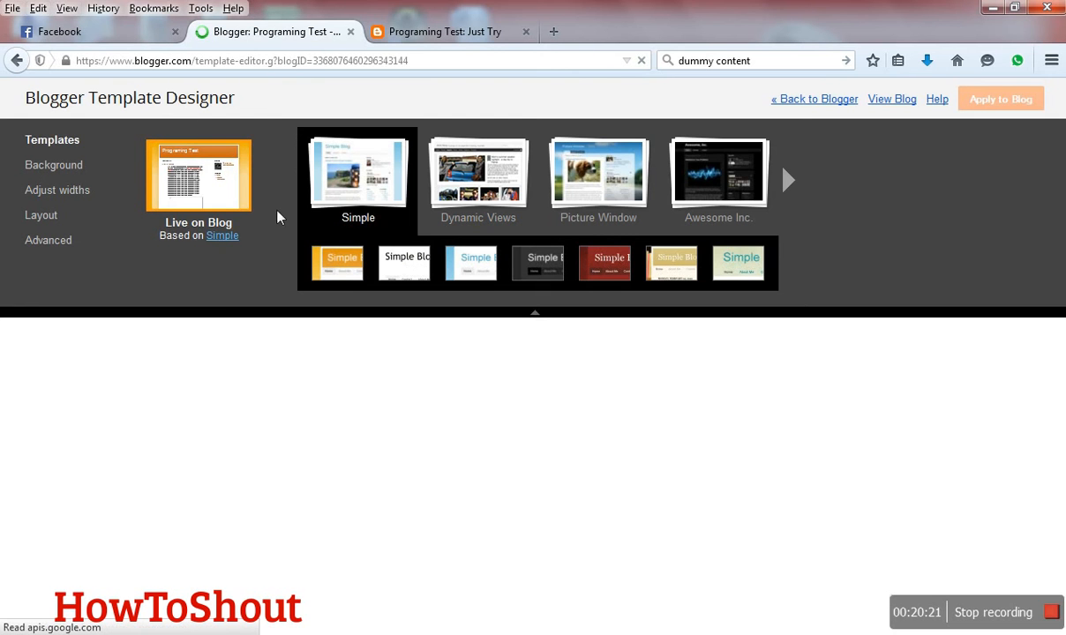
left_click(72, 172)
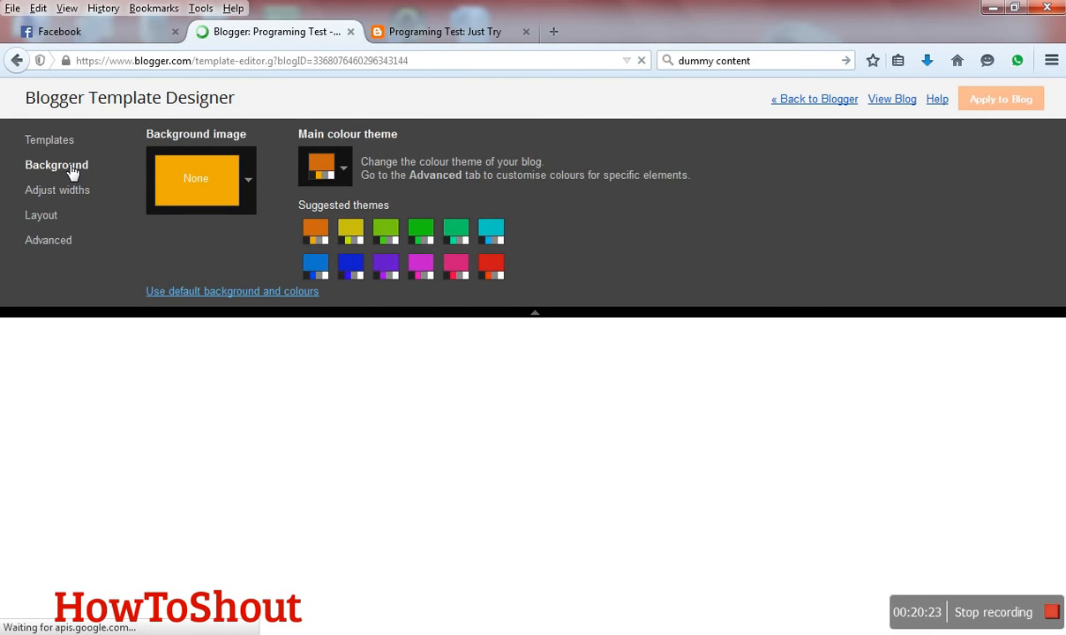
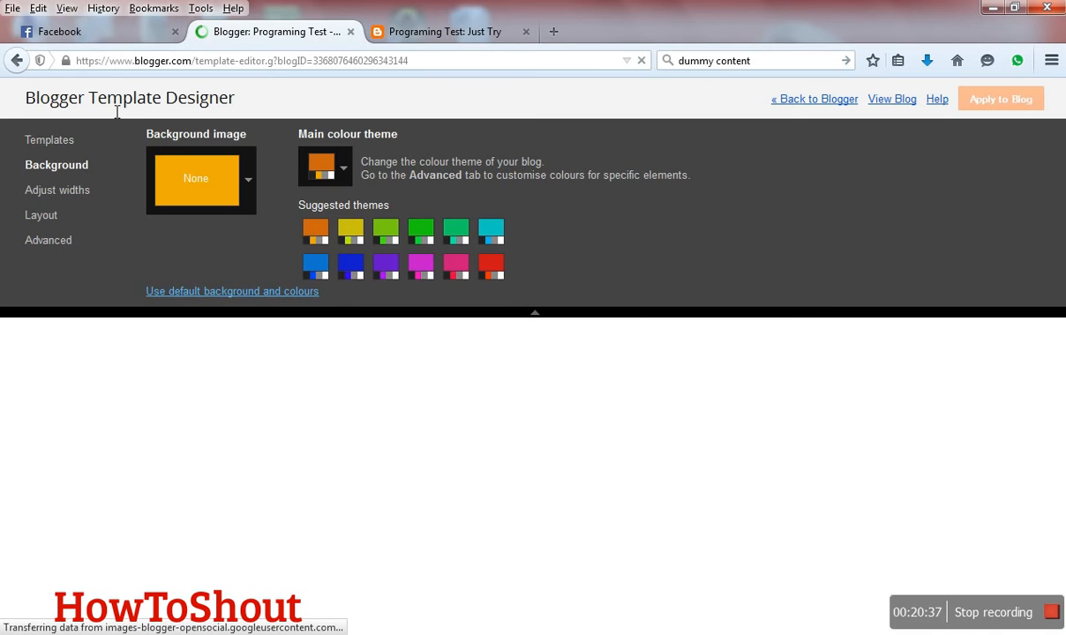
- Look through the designer's width, background and template options and the blog preview below them
left_click(53, 189)
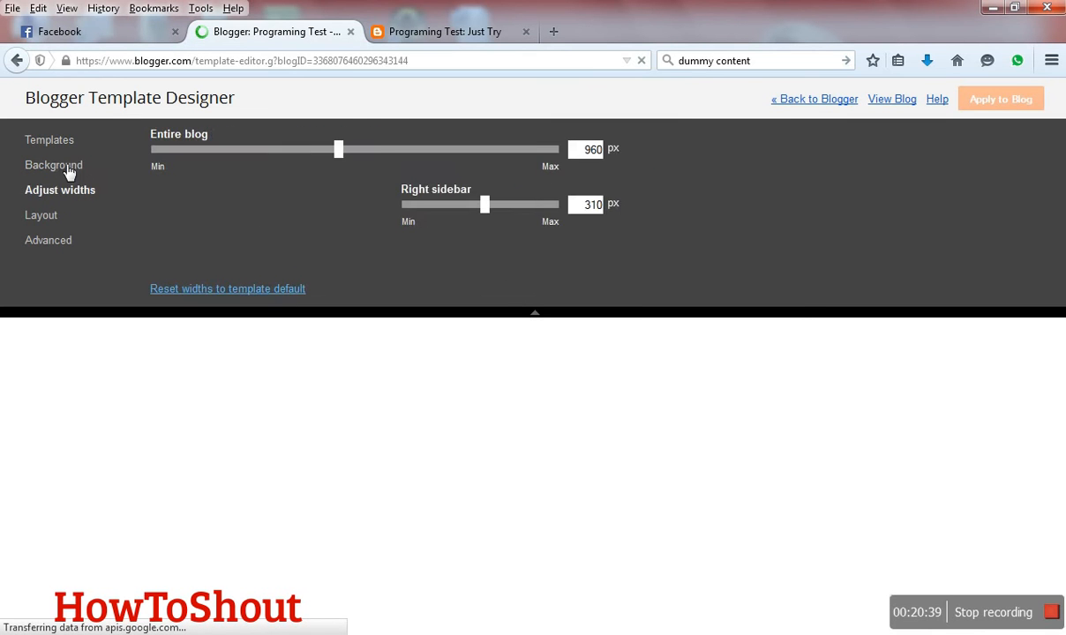
left_click(70, 170)
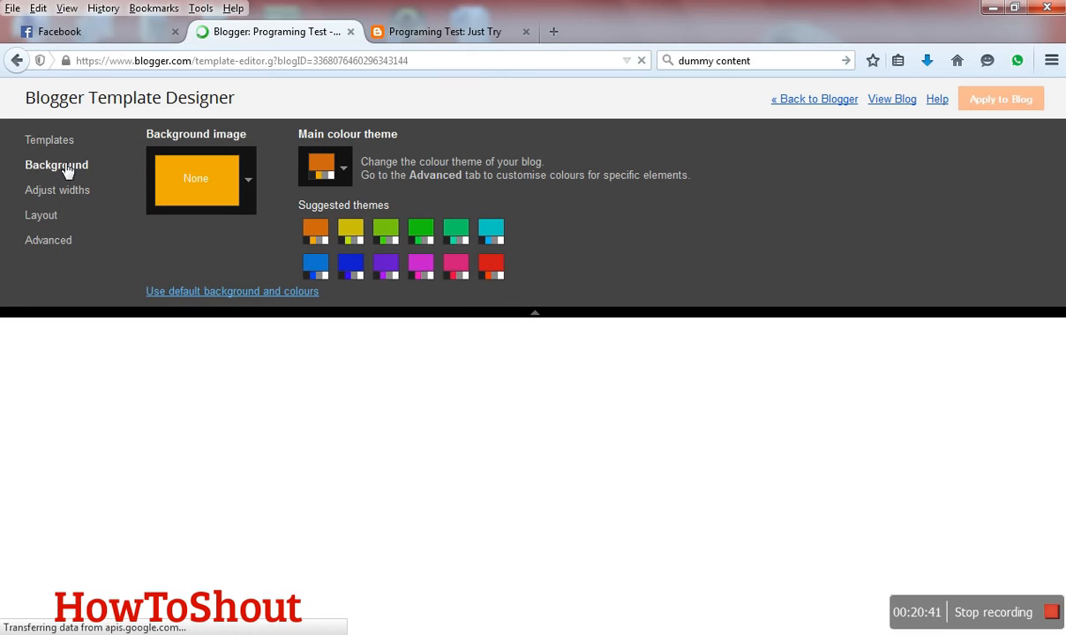
left_click(71, 144)
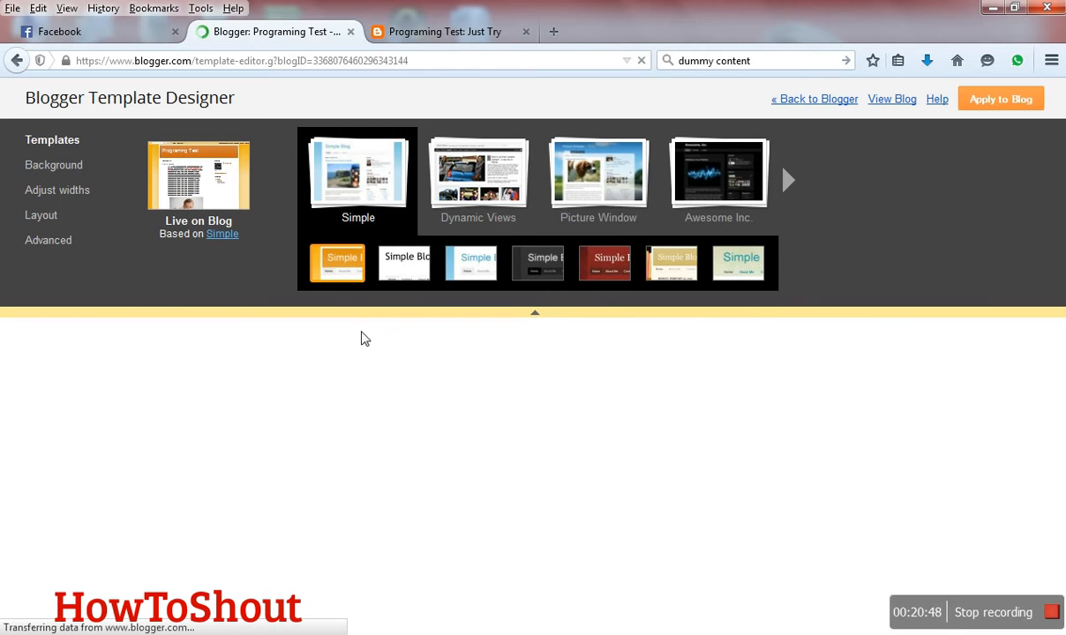
scroll(362, 337, "down", 5)
scroll(362, 338, "up", 6)
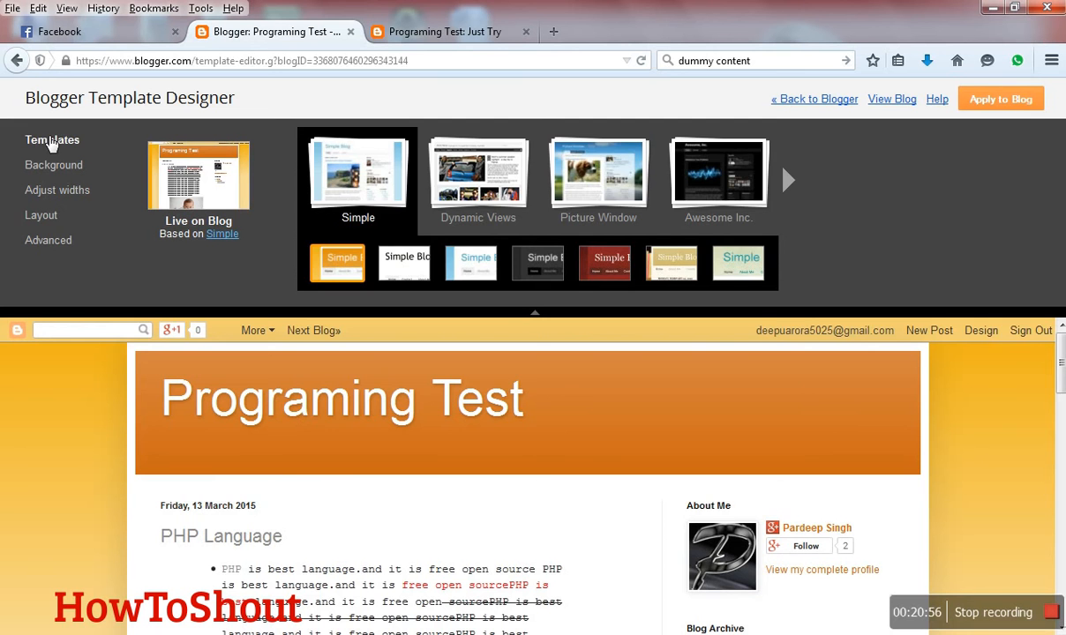
- Open the background image gallery and try the orange circles, pink, graffiti, blue light burst and pale white Abstract images
left_click(56, 168)
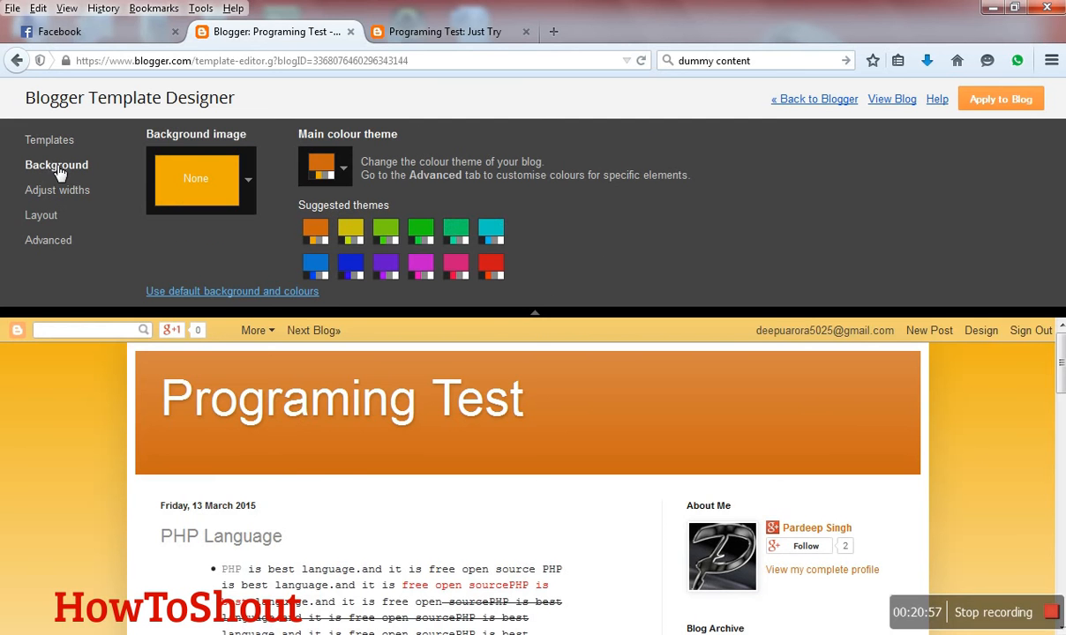
left_click(249, 180)
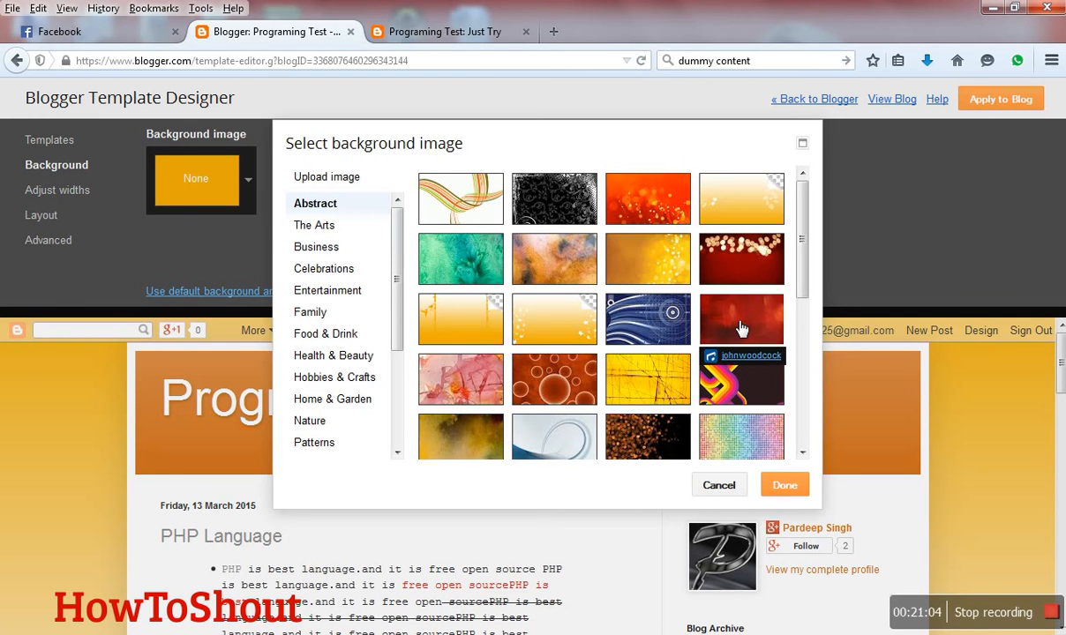
left_click(550, 379)
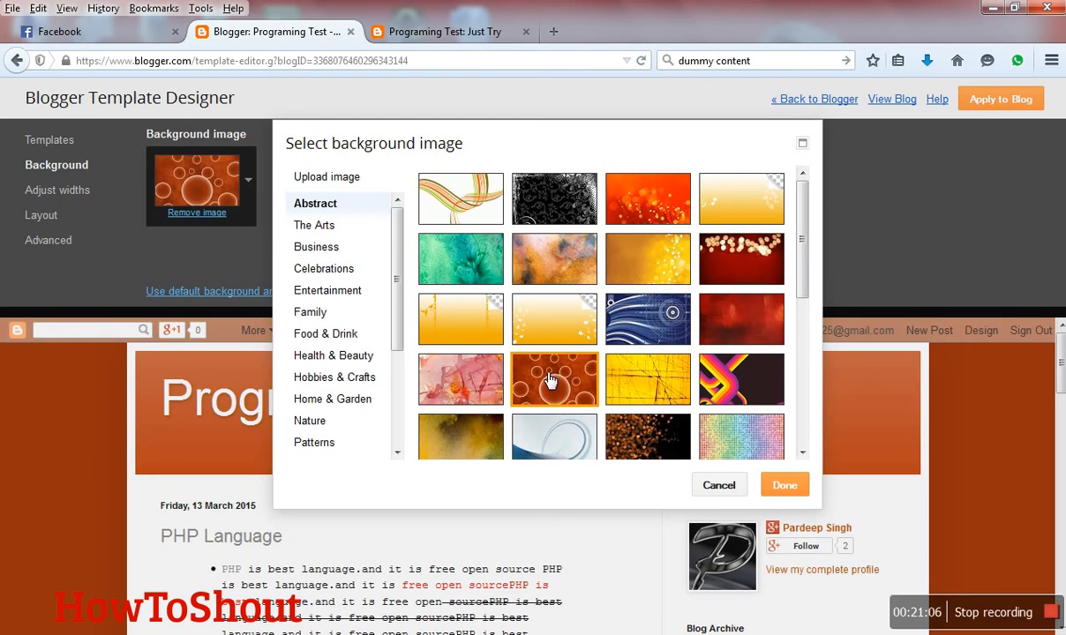
left_click(459, 390)
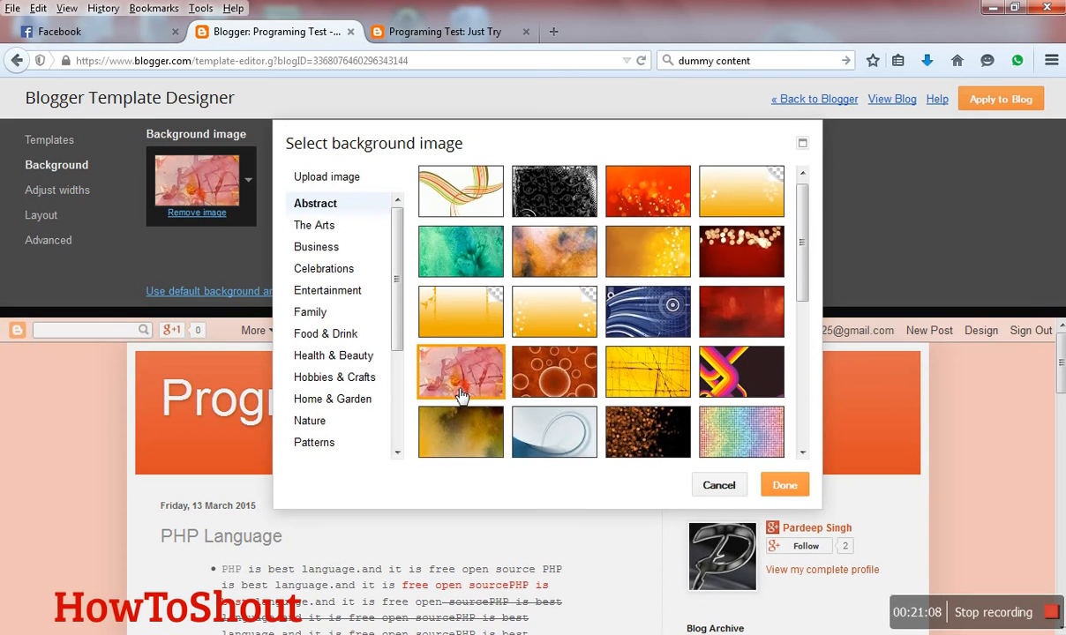
scroll(459, 397, "down", 2)
scroll(460, 395, "down", 5)
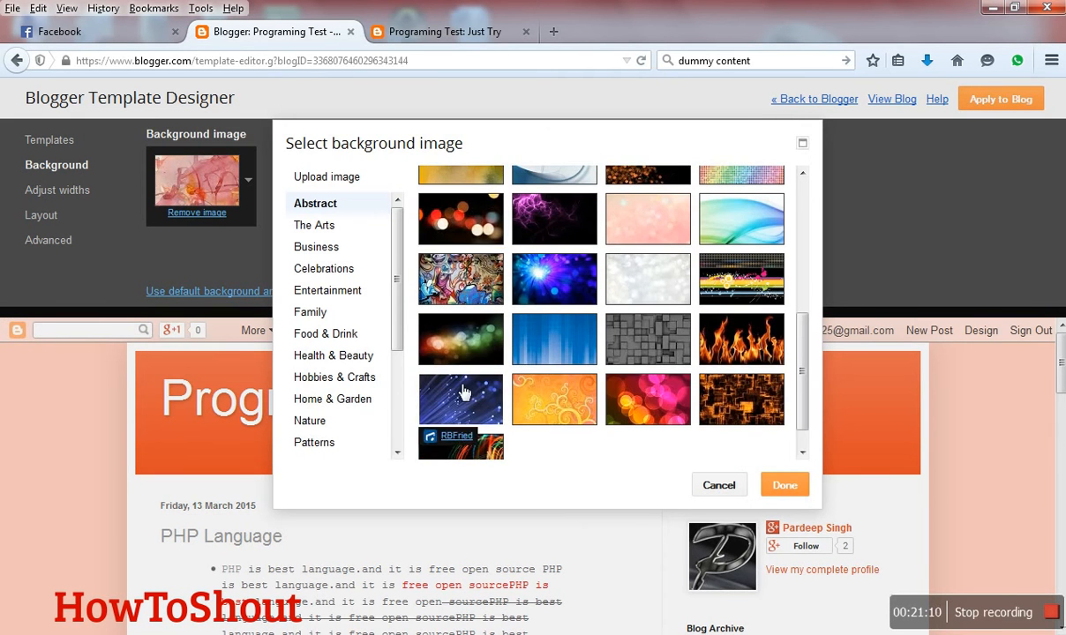
left_click(462, 283)
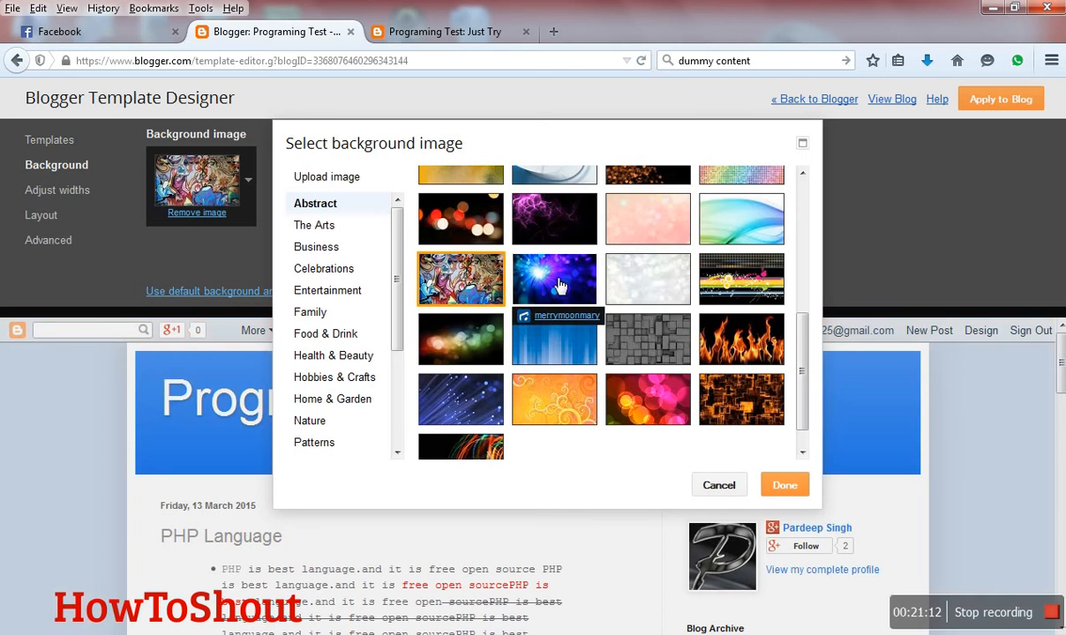
left_click(574, 285)
left_click(631, 295)
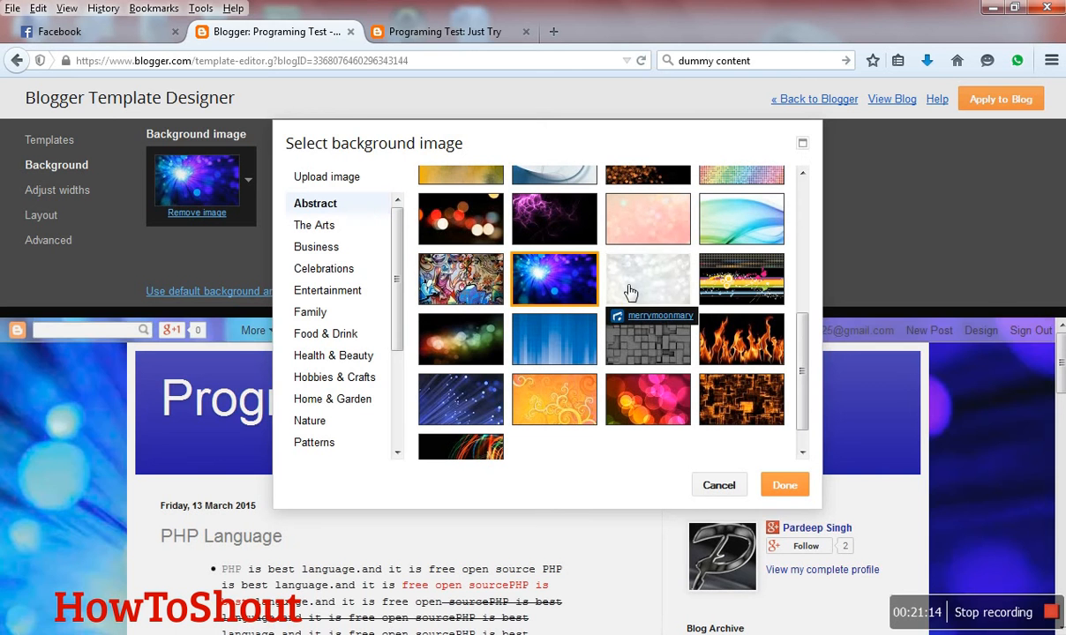
- Try further Abstract backgrounds, including the grey blocks, flames, glowing squares, light trails, orange swirls and multicoloured lights
scroll(630, 300, "down", 1)
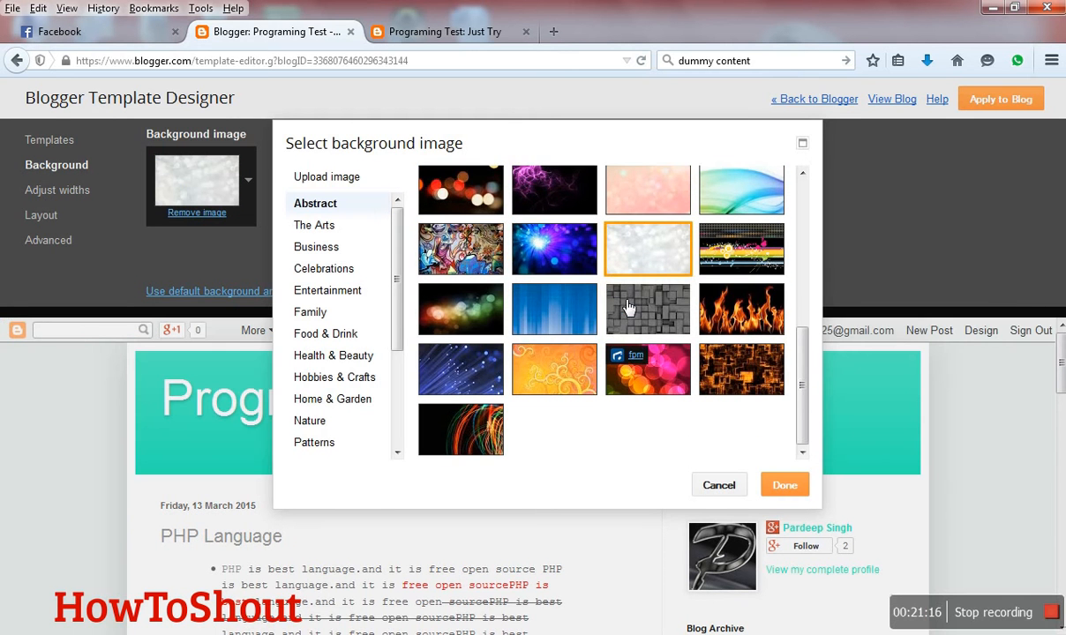
left_click(629, 306)
left_click(737, 309)
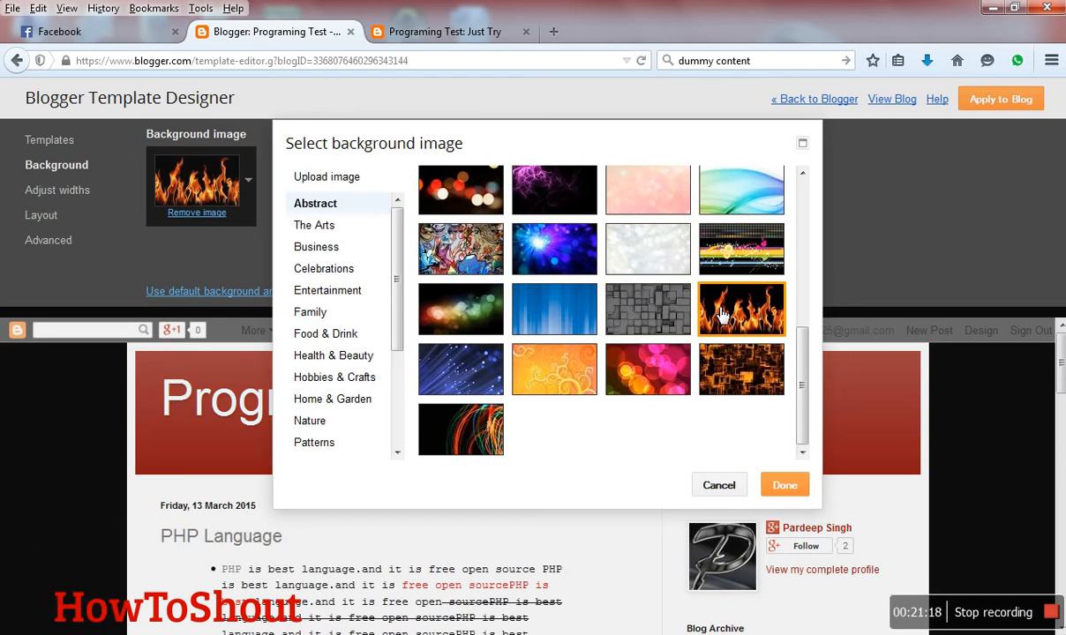
left_click(712, 369)
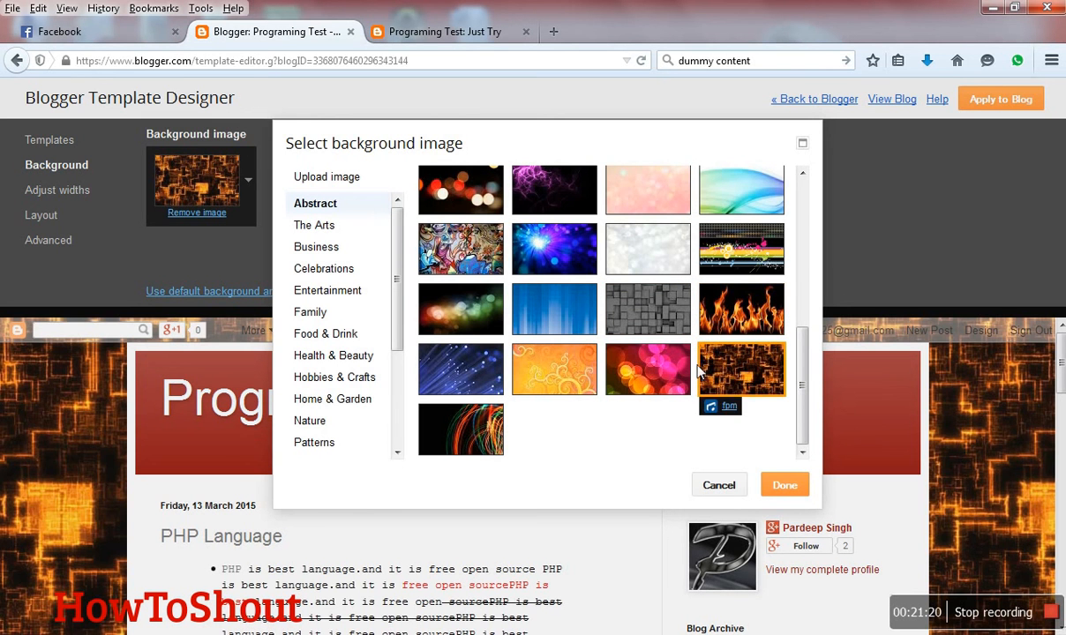
left_click(485, 427)
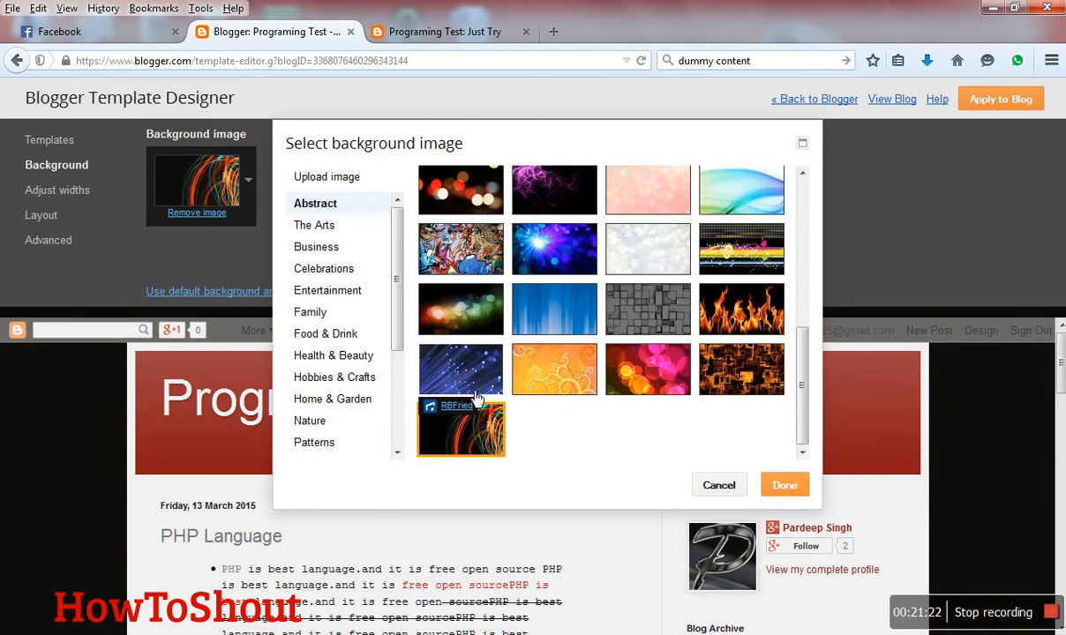
left_click(521, 382)
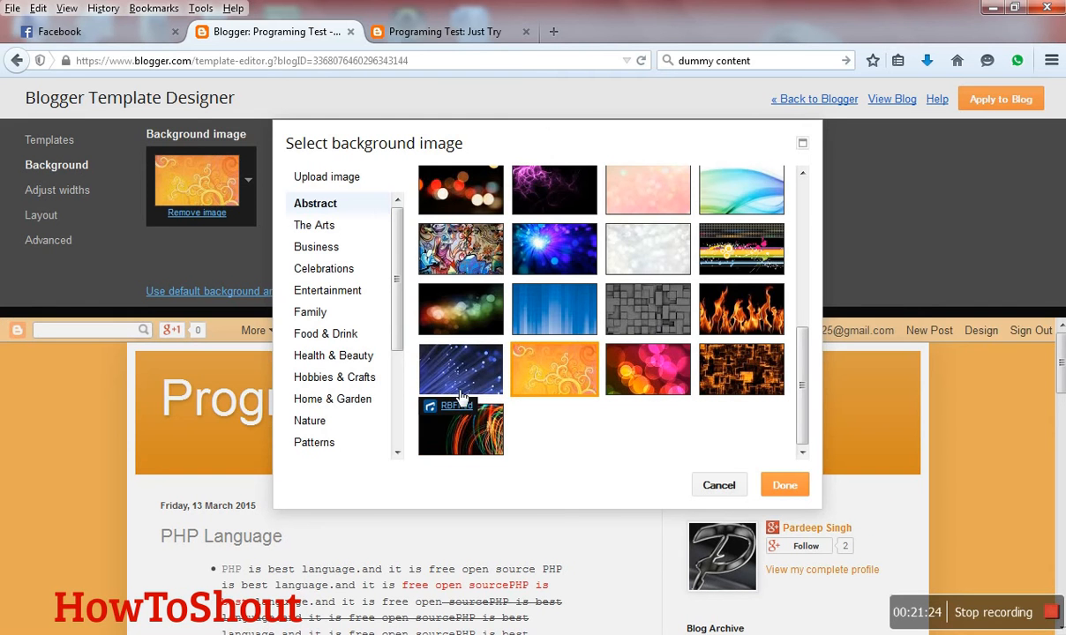
left_click(484, 334)
scroll(488, 324, "up", 3)
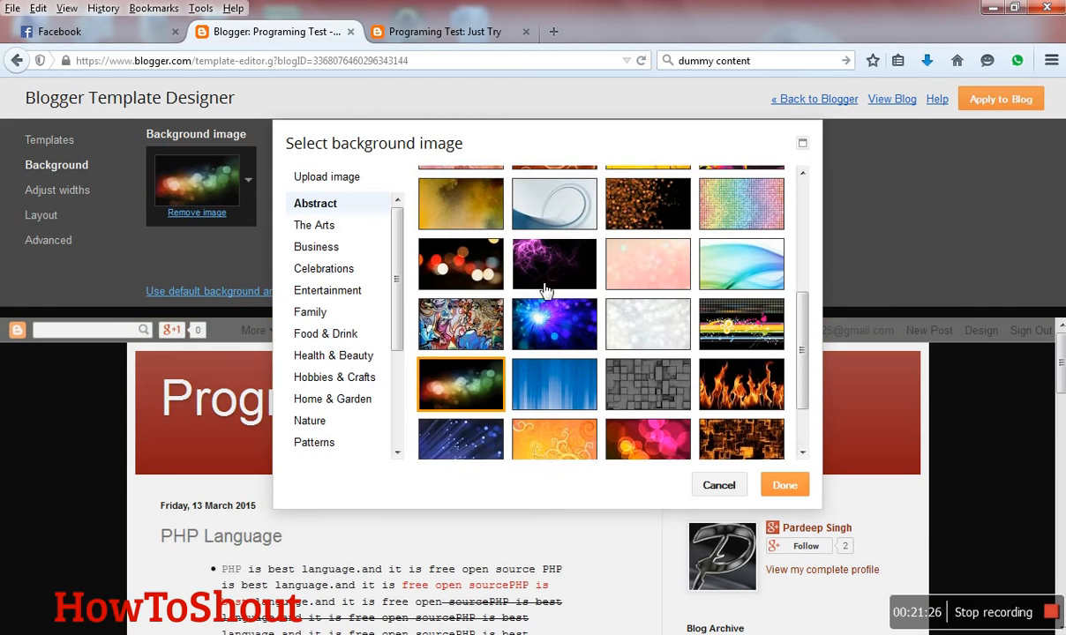
- Set the blue and purple light burst as the background image and check it across the whole blog preview
left_click(559, 331)
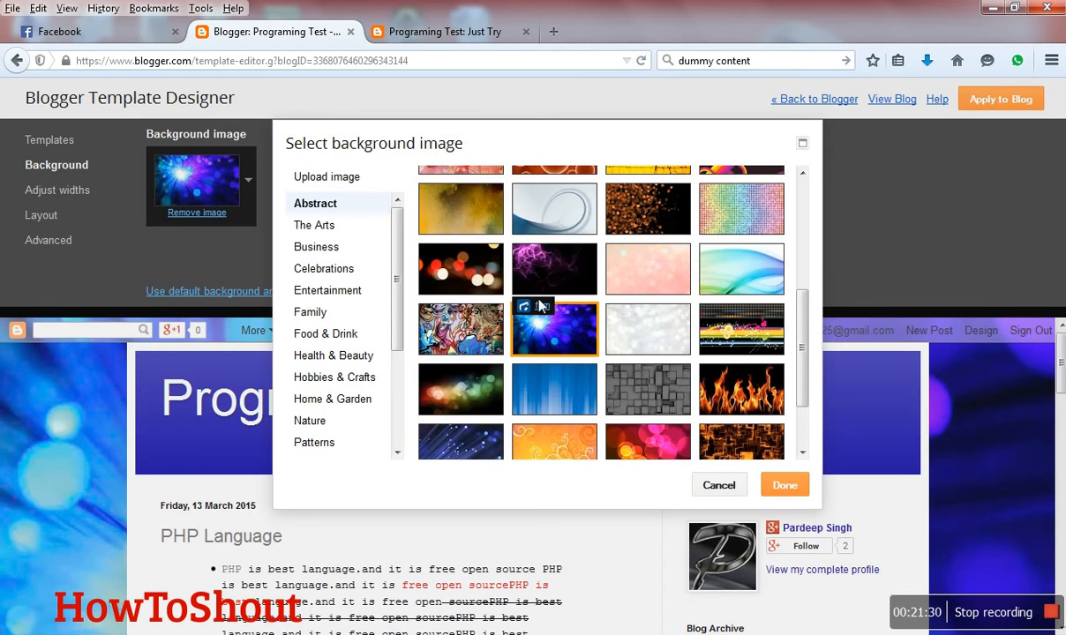
left_click(784, 487)
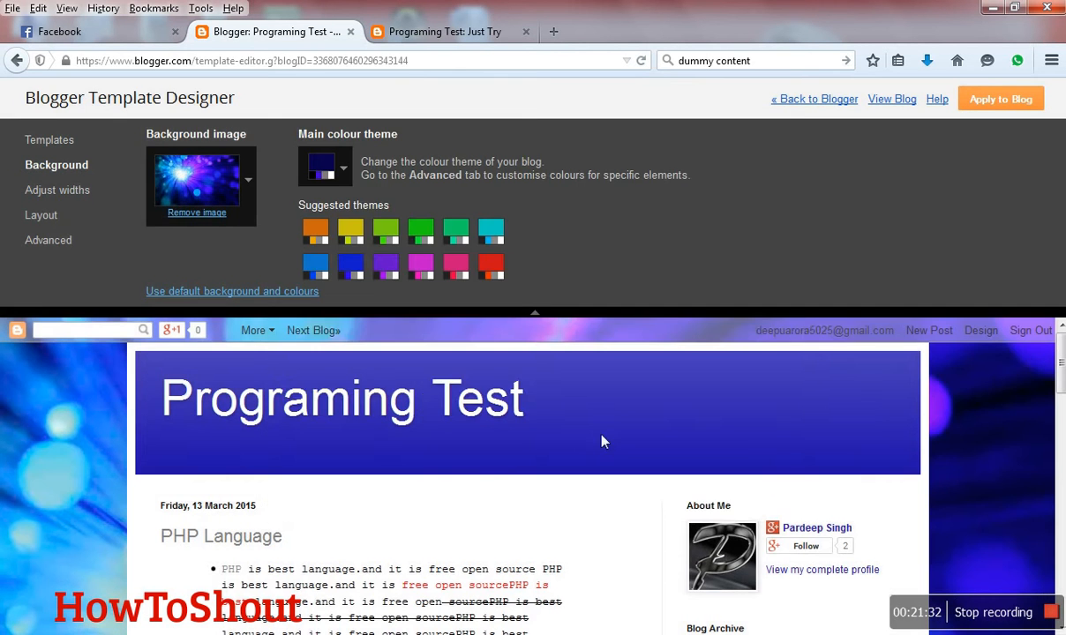
scroll(601, 441, "down", 10)
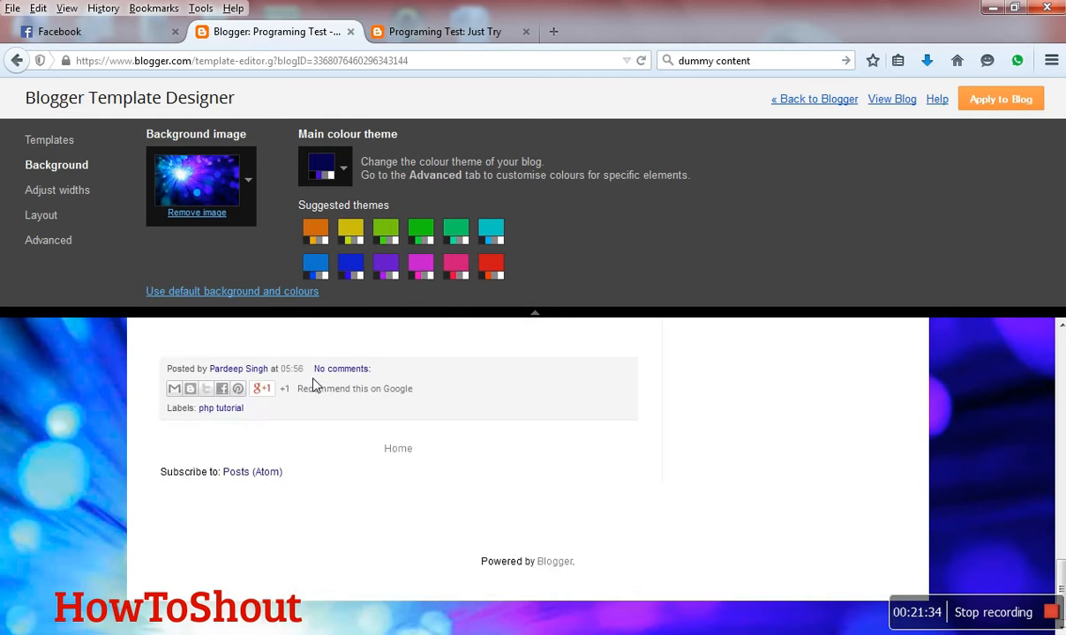
scroll(300, 384, "up", 10)
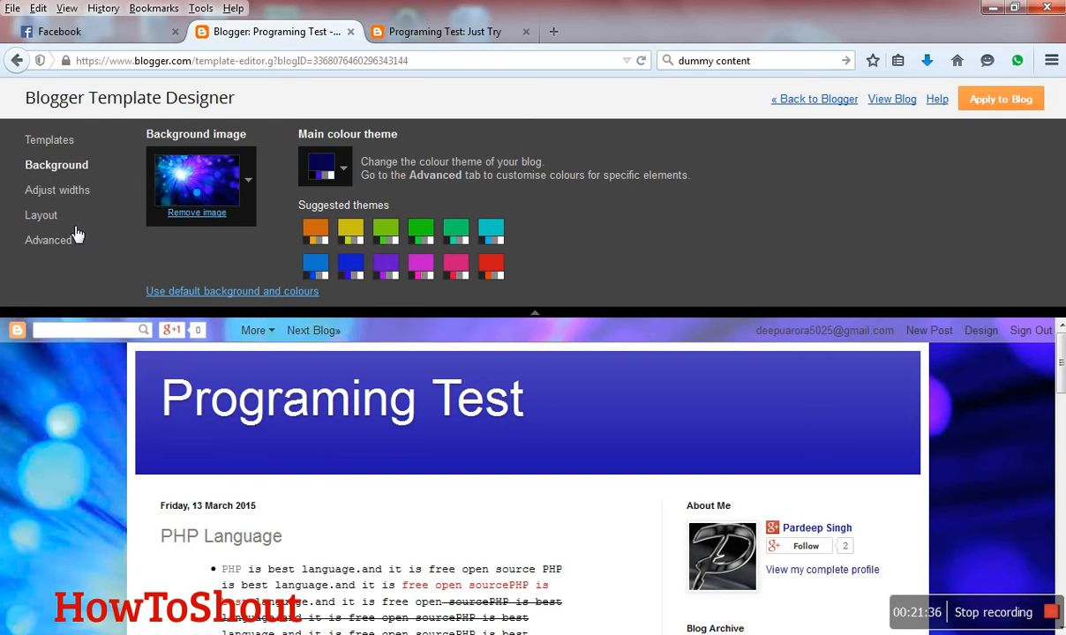
- Set the width of the entire blog to 1110 px
left_click(80, 192)
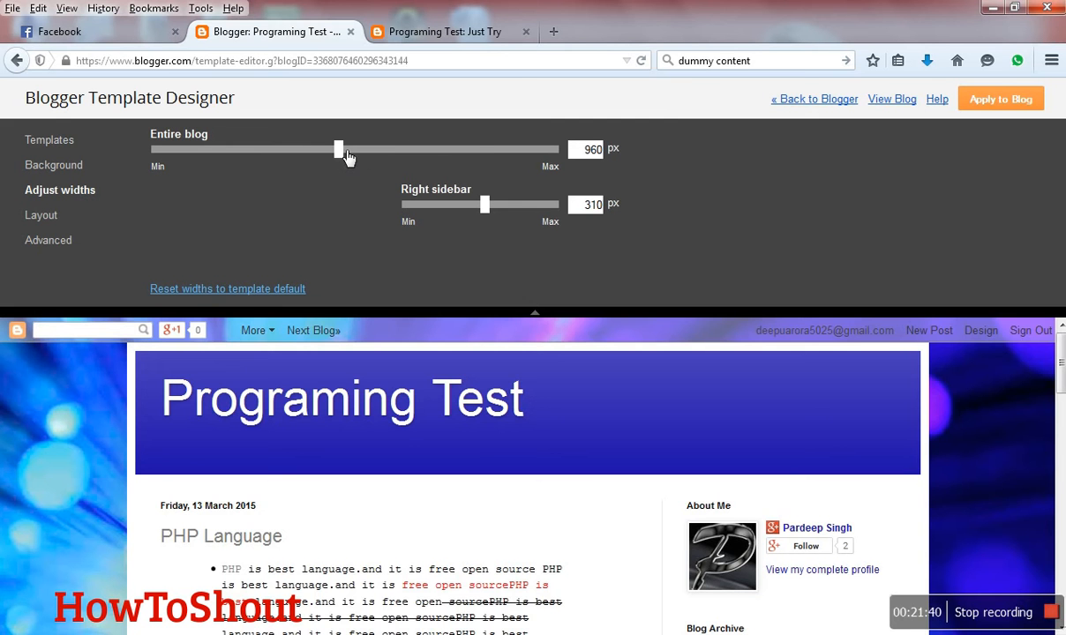
left_click_drag(347, 156, 400, 168)
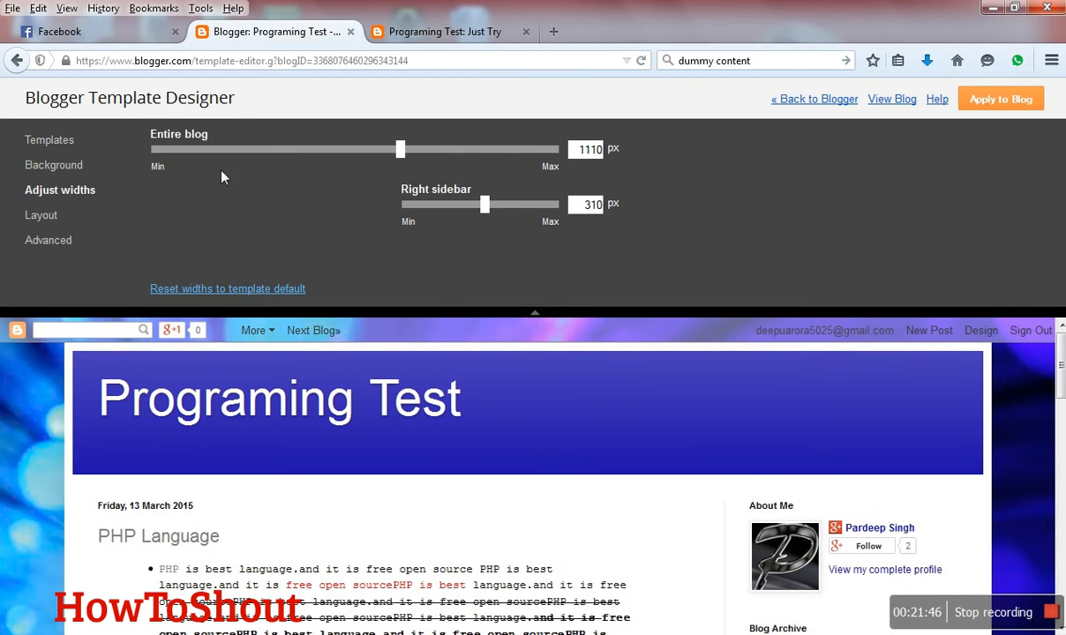
- Review the body and footer layout options and the advanced settings for page text and backgrounds
left_click(49, 223)
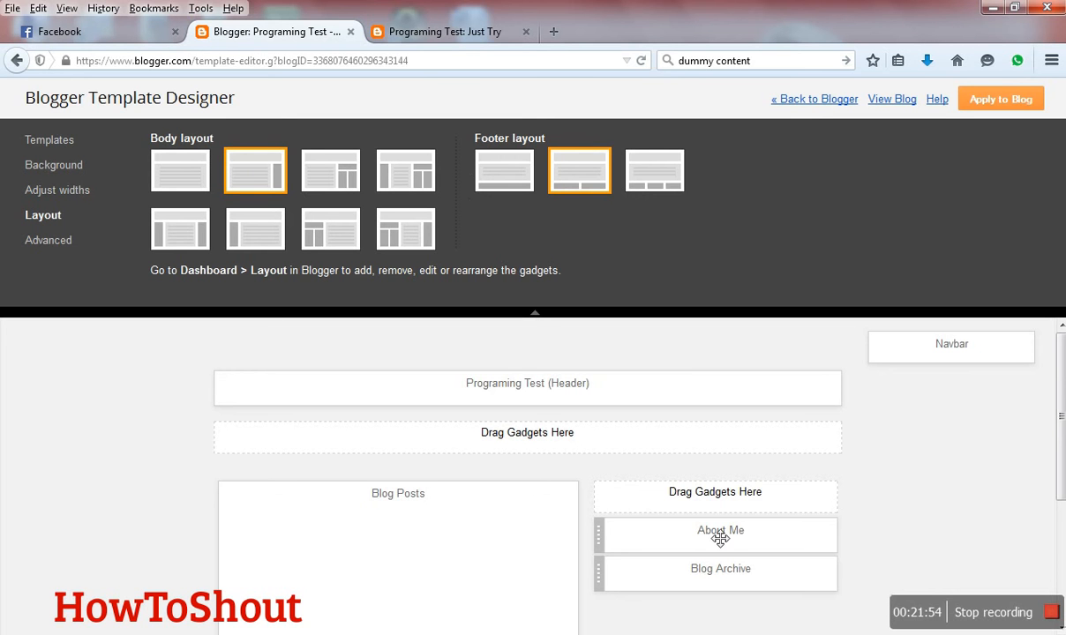
left_click(48, 240)
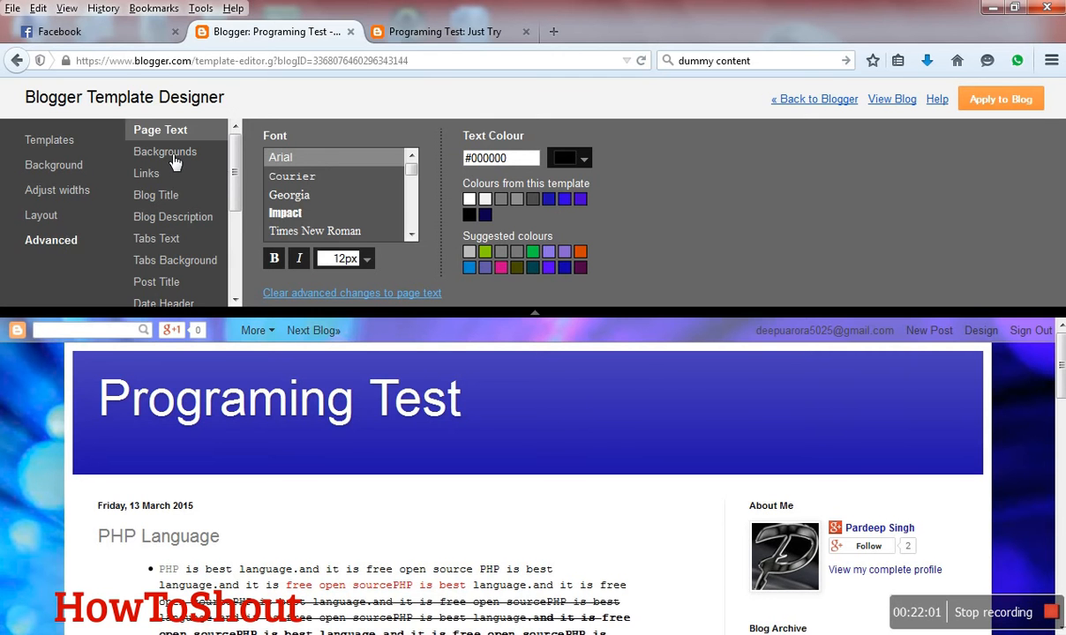
left_click(148, 161)
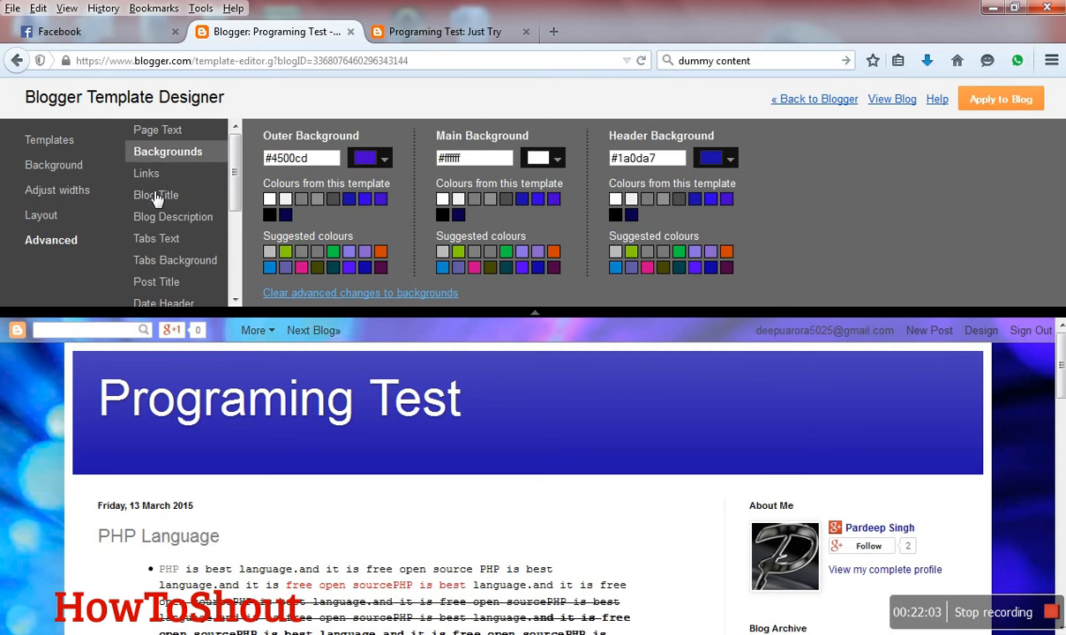
- Set the blog title's font size to 30 px
left_click(156, 196)
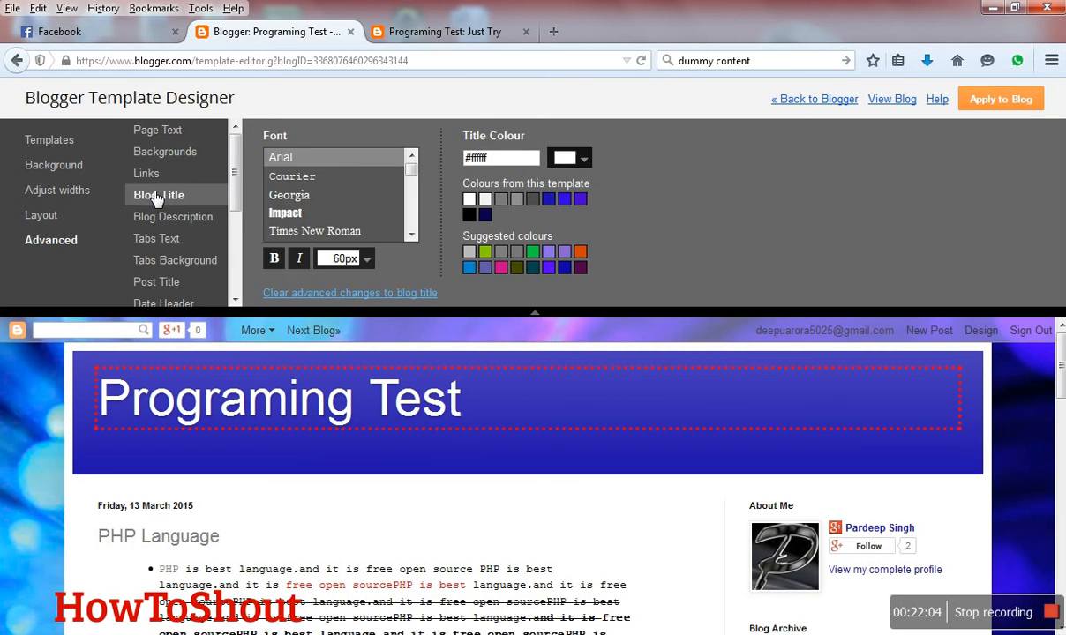
left_click(369, 261)
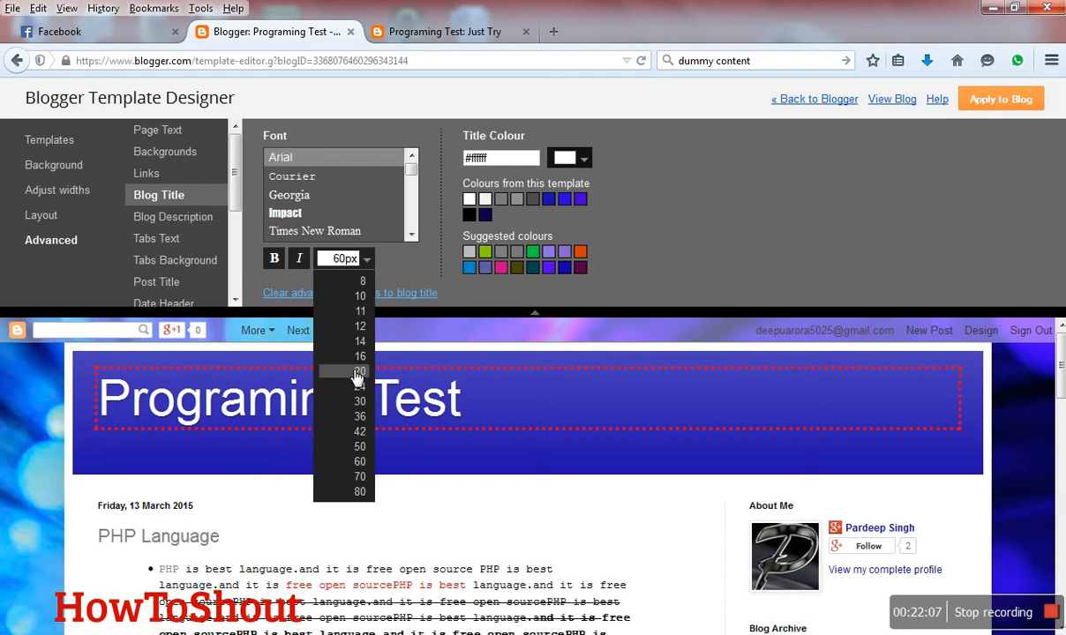
left_click(361, 402)
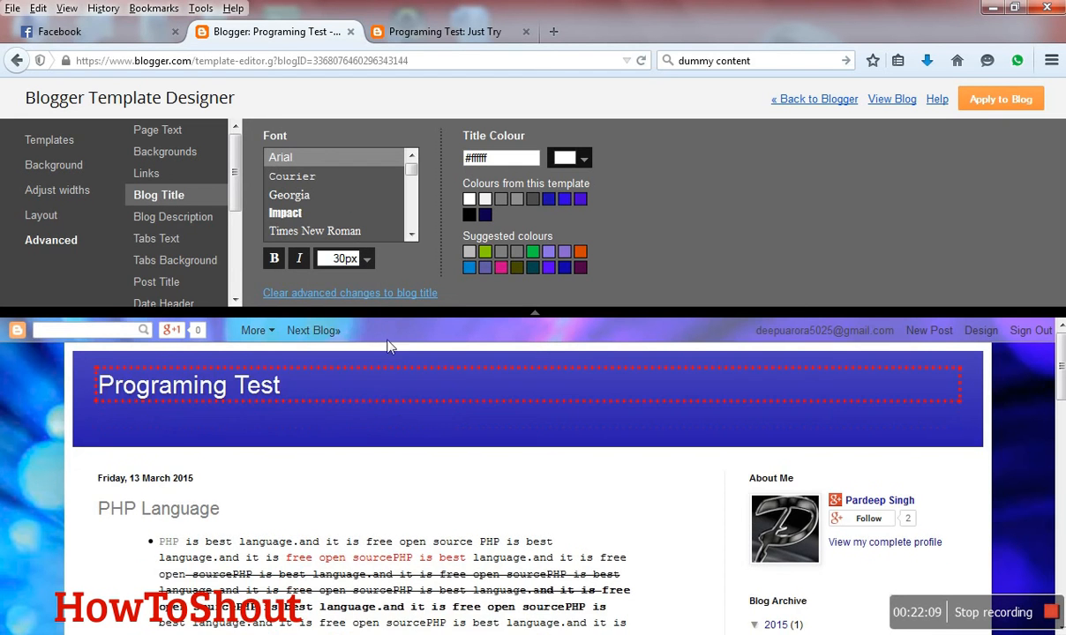
- Try purple, red, yellow and other title colours, then set the blog title's colour to light pink #ead1dc
left_click(584, 158)
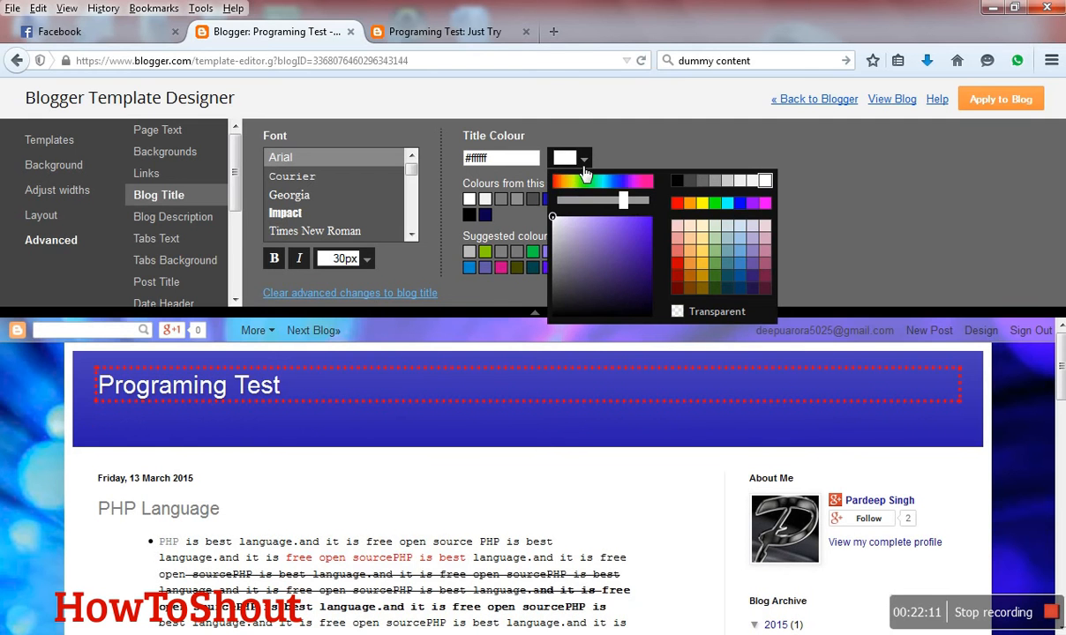
left_click(618, 232)
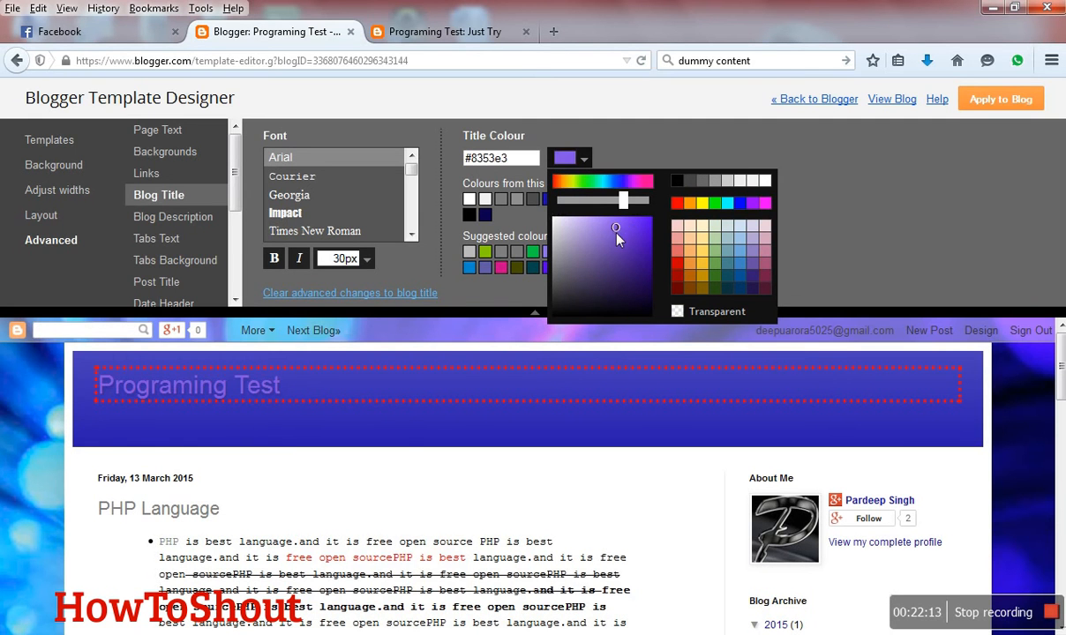
left_click(689, 263)
left_click(677, 265)
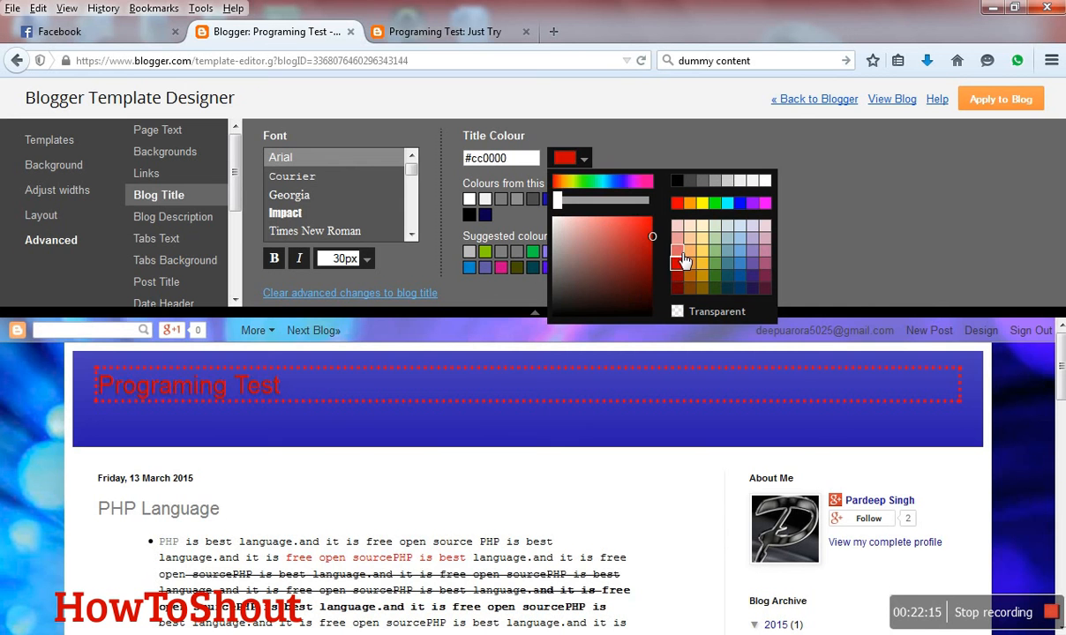
left_click(703, 252)
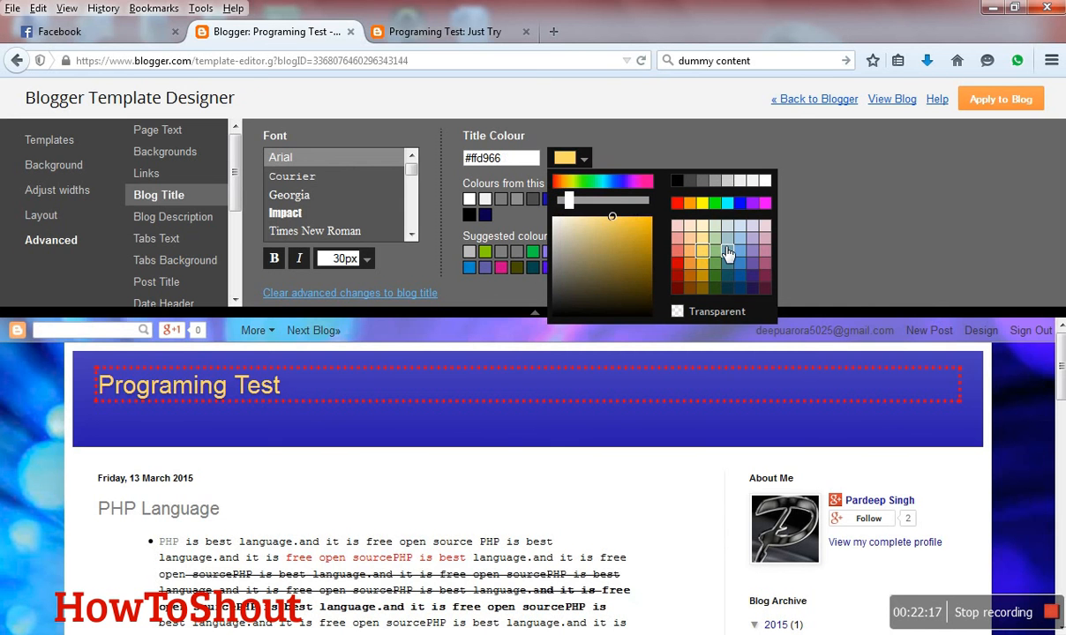
left_click(726, 250)
left_click(765, 239)
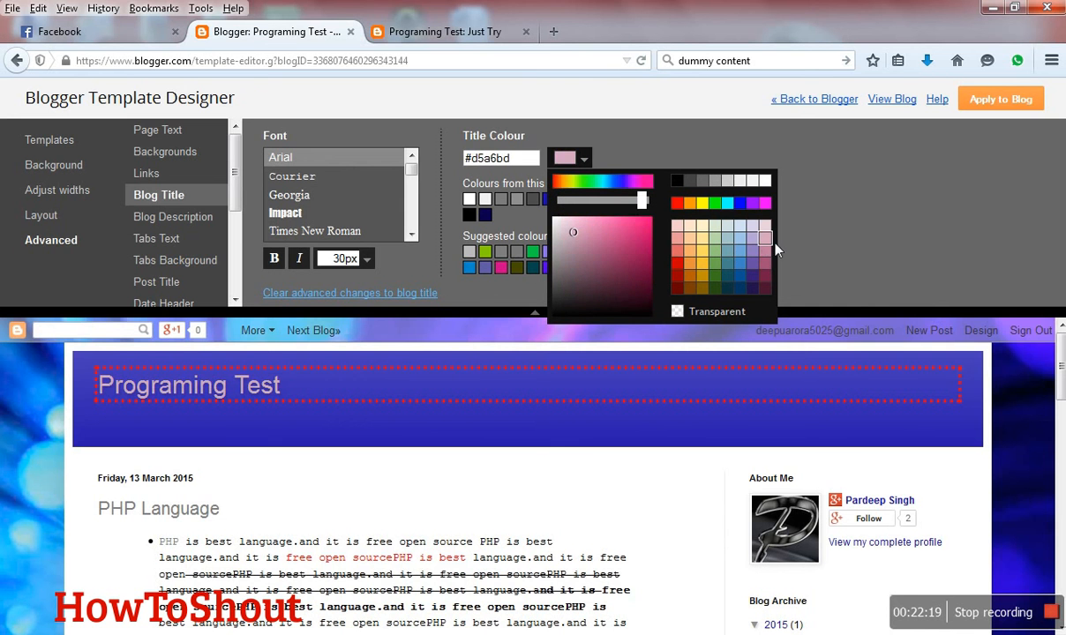
left_click(765, 226)
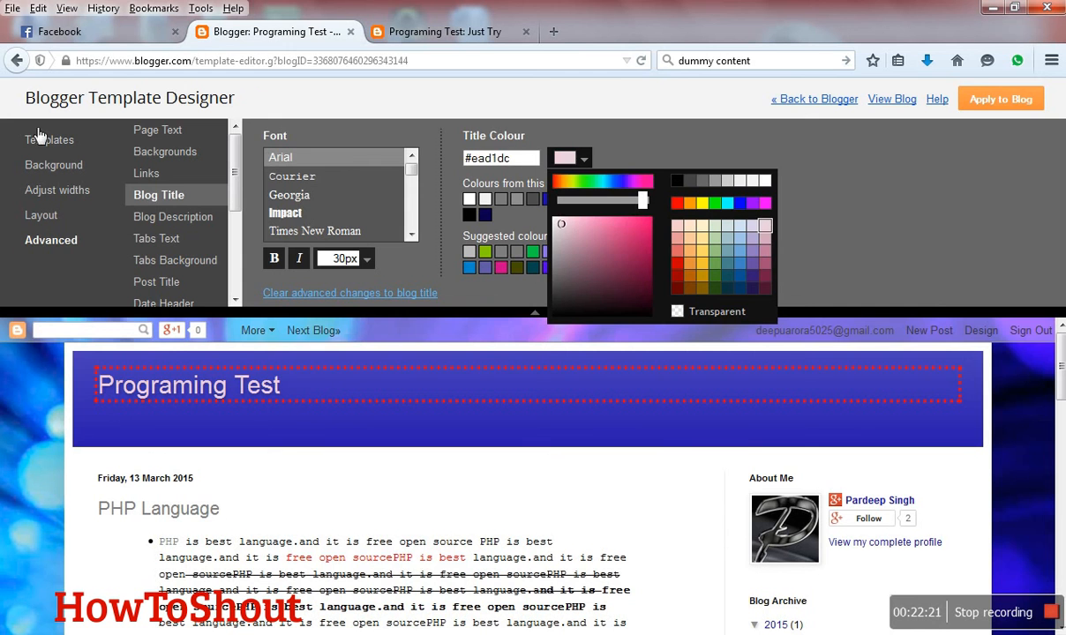
- Try purple and light yellow for the outer background, then set its colour to dark gold #b28f26
left_click(167, 152)
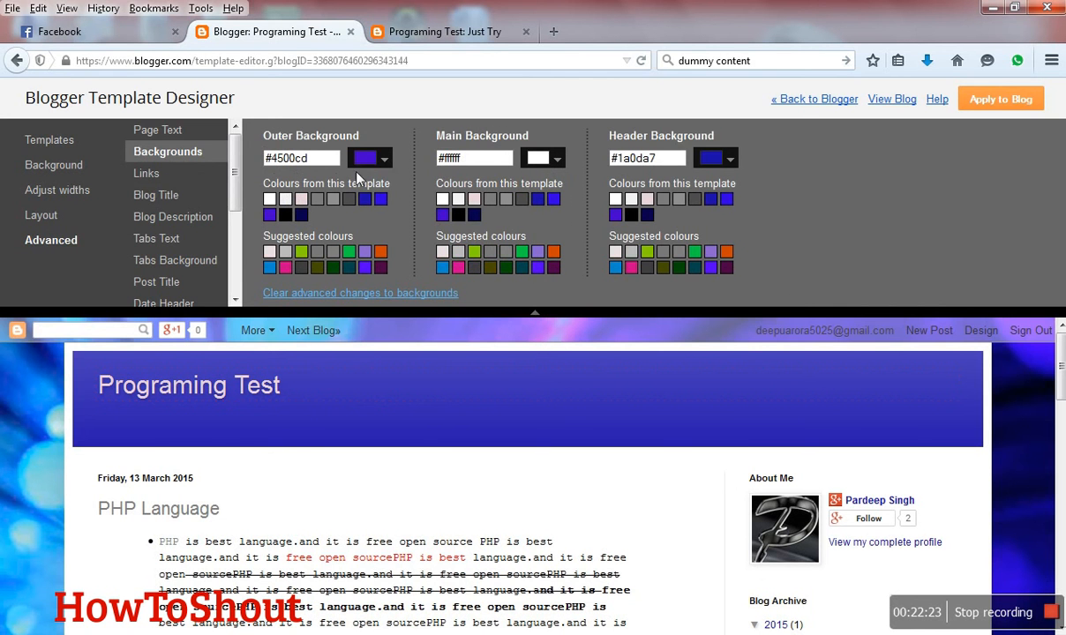
left_click(378, 160)
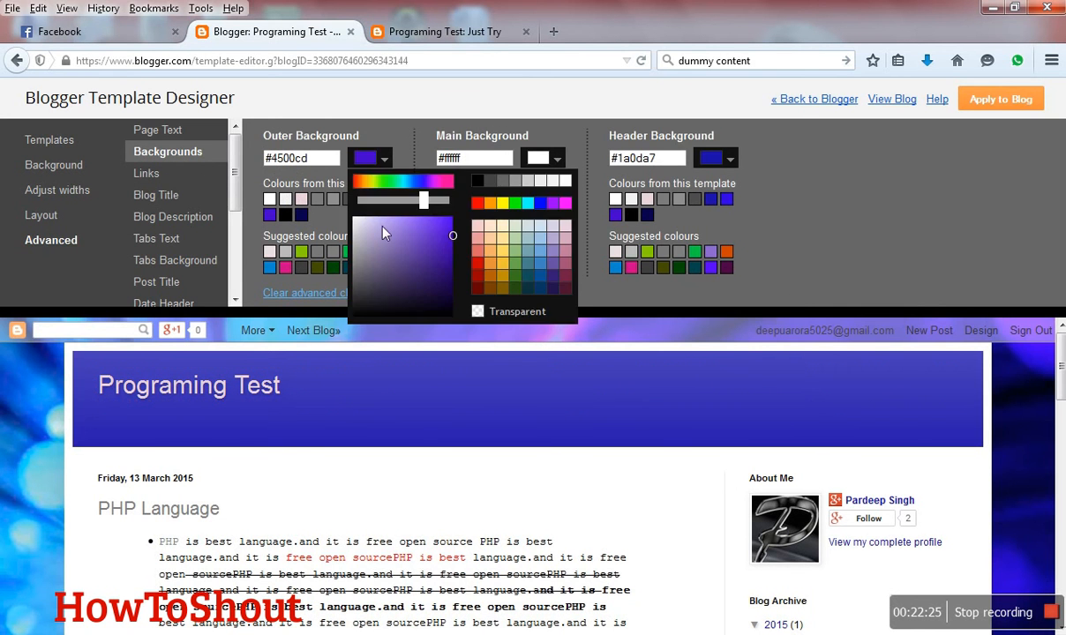
left_click(408, 226)
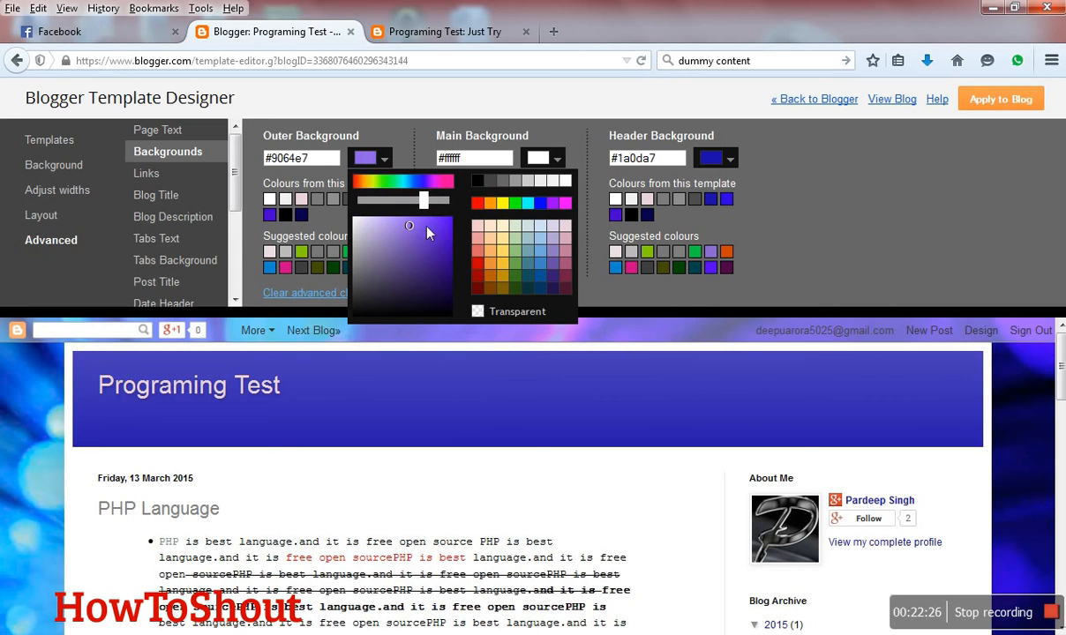
left_click(506, 250)
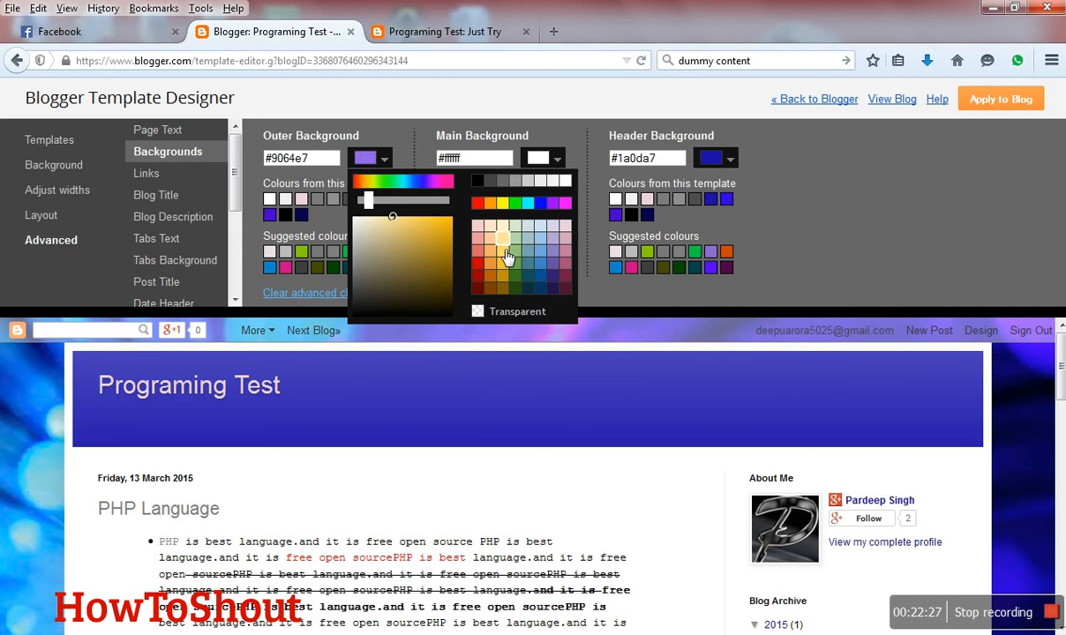
left_click(430, 246)
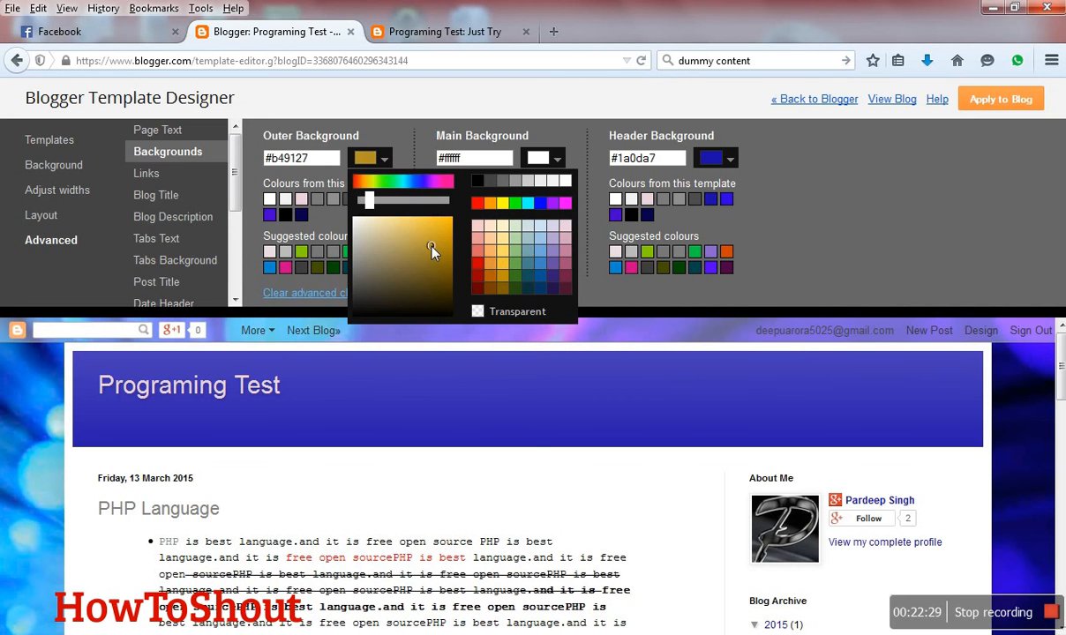
left_click(256, 199)
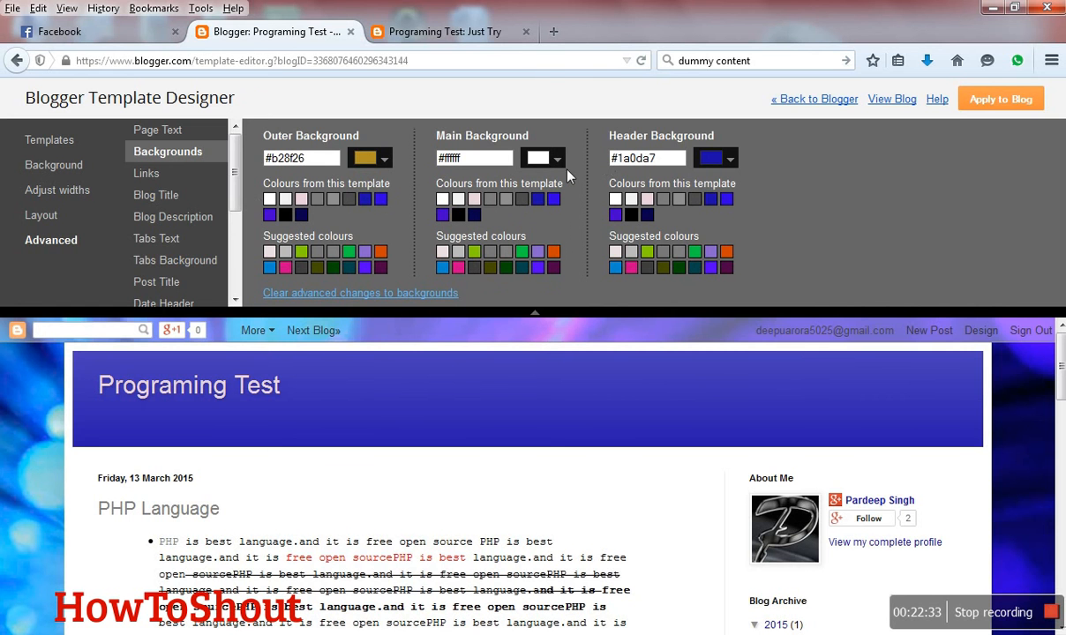
- Try orange #f6b26b and other header background colours, then set the header background to green #93c47d
left_click(729, 160)
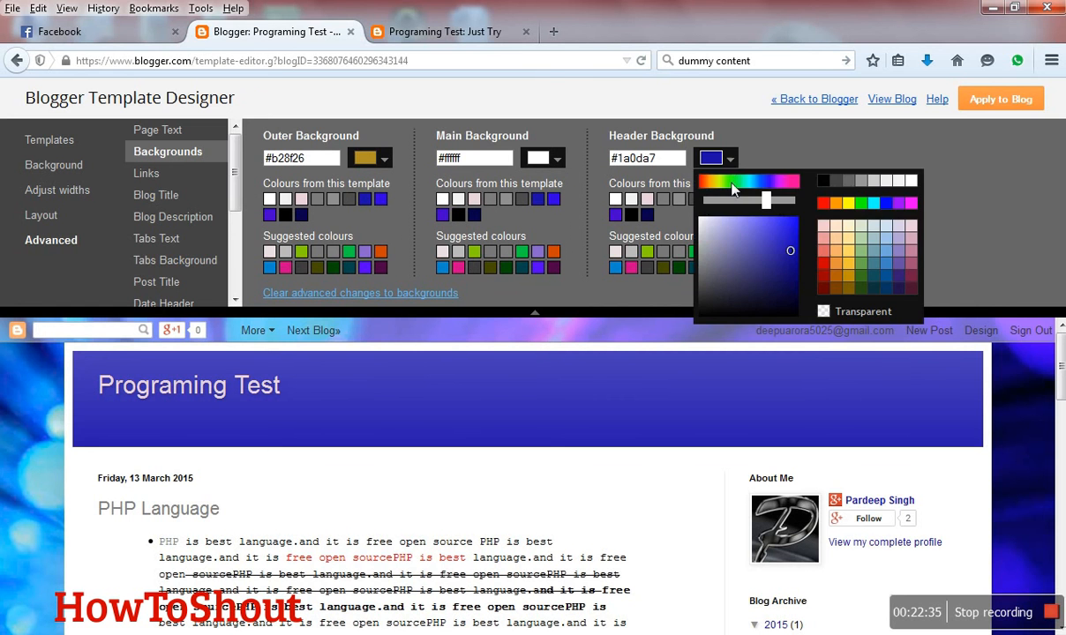
left_click(835, 251)
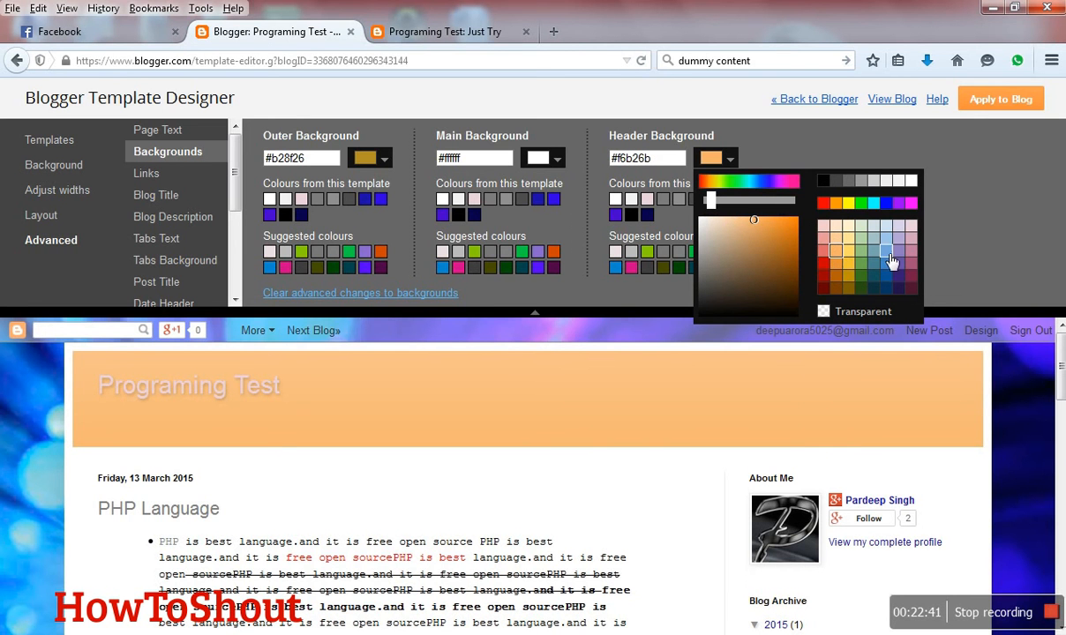
left_click(874, 253)
left_click(861, 252)
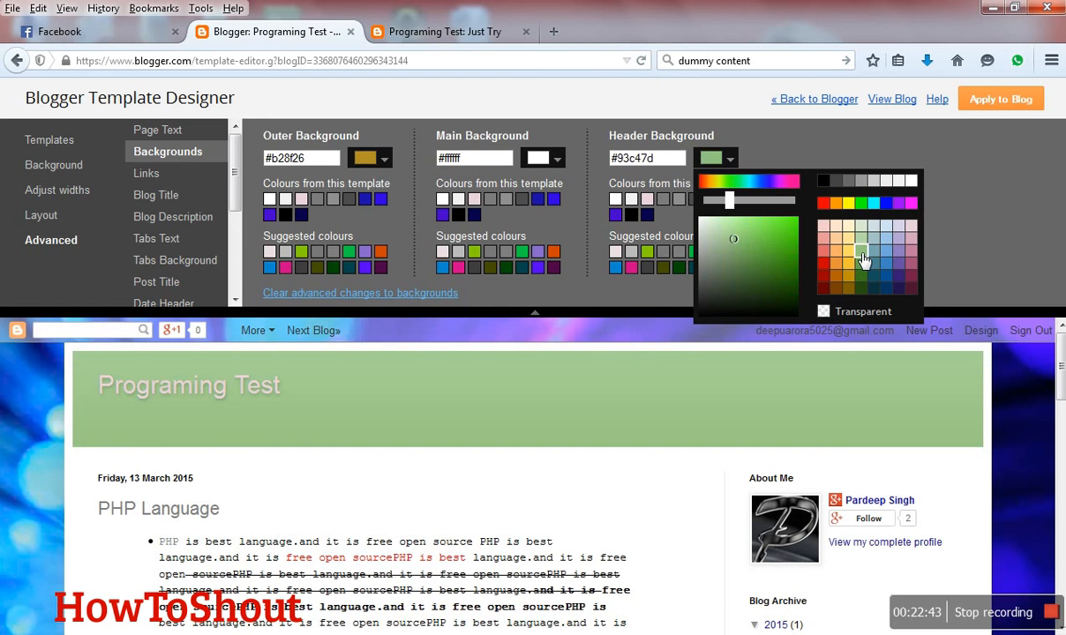
- Try Courier, Georgia and Impact for the blog title, then set it to italic Times New Roman
left_click(150, 173)
left_click(178, 199)
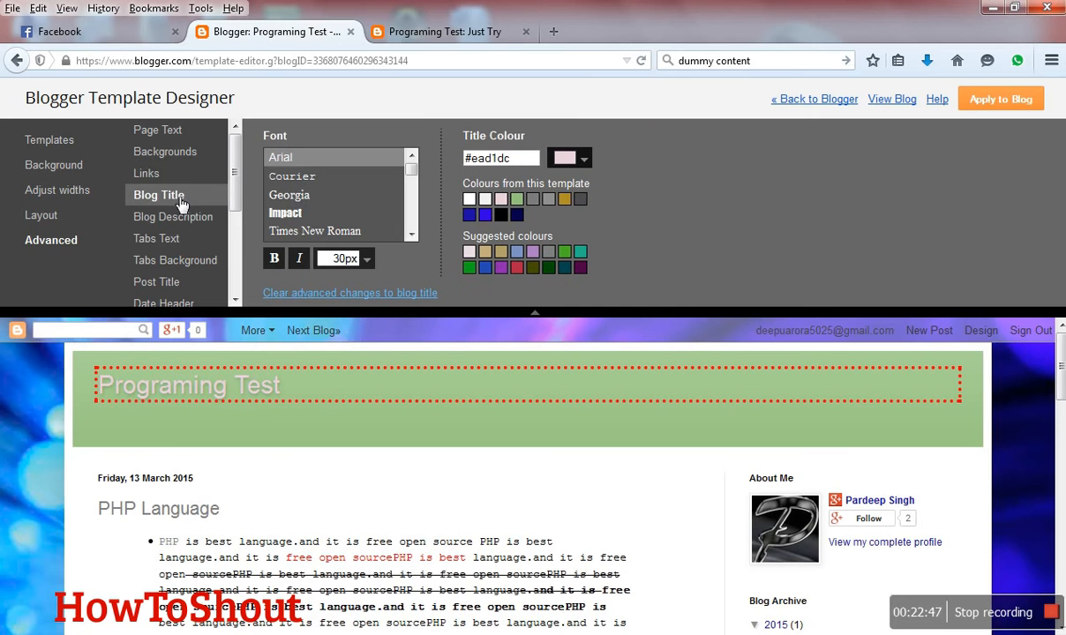
left_click(303, 180)
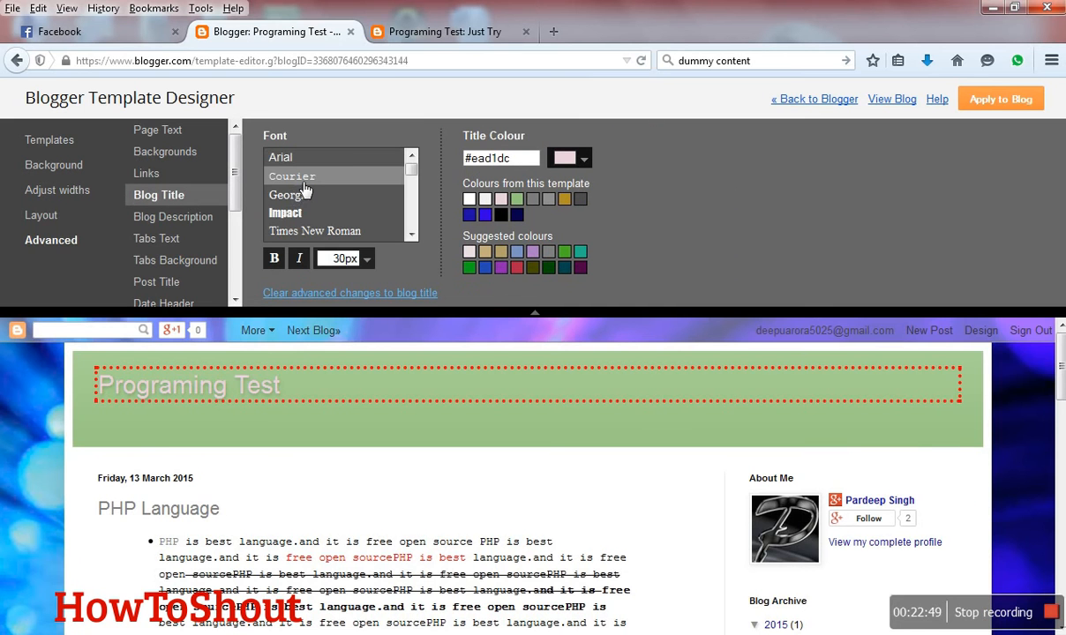
left_click(290, 199)
left_click(296, 216)
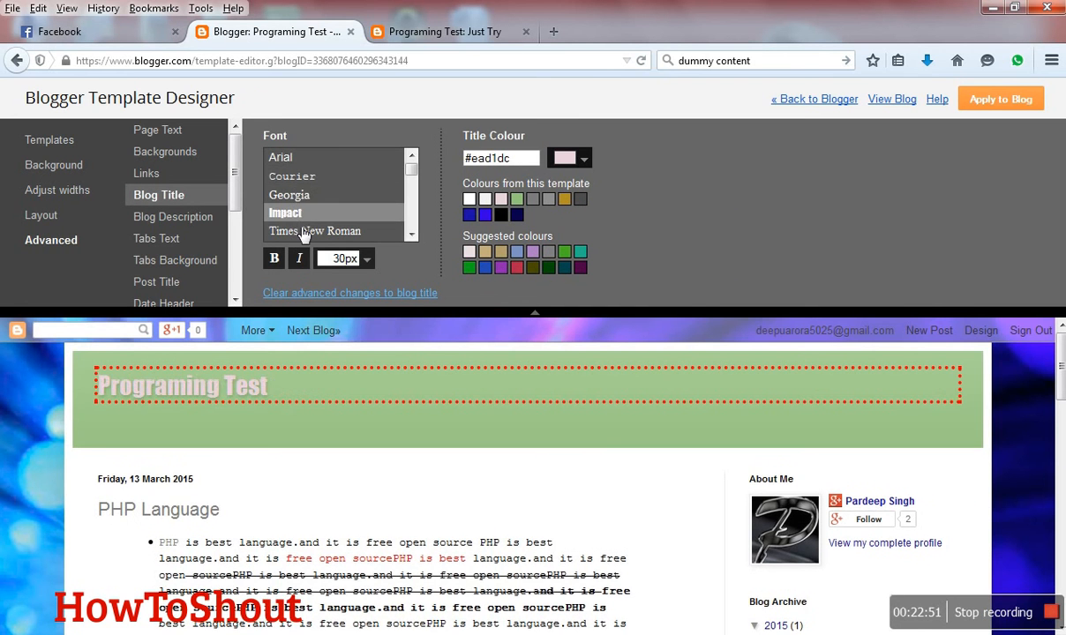
left_click(303, 231)
left_click(299, 257)
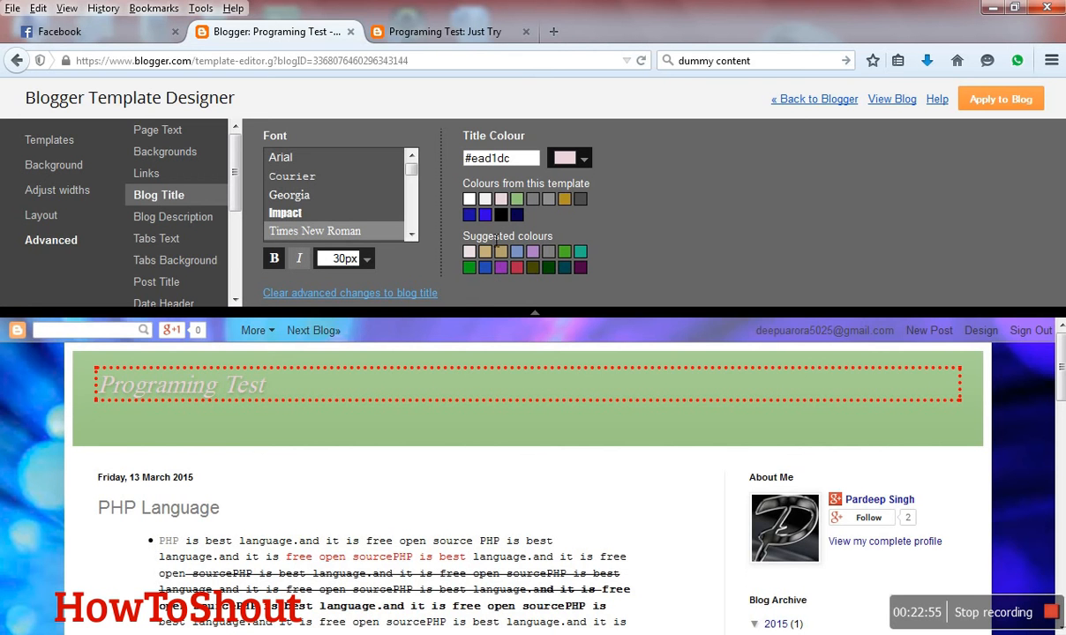
- Try crimson #b22549 and red #cc0000 for the blog title, then set its colour to a custom darker red
left_click(517, 267)
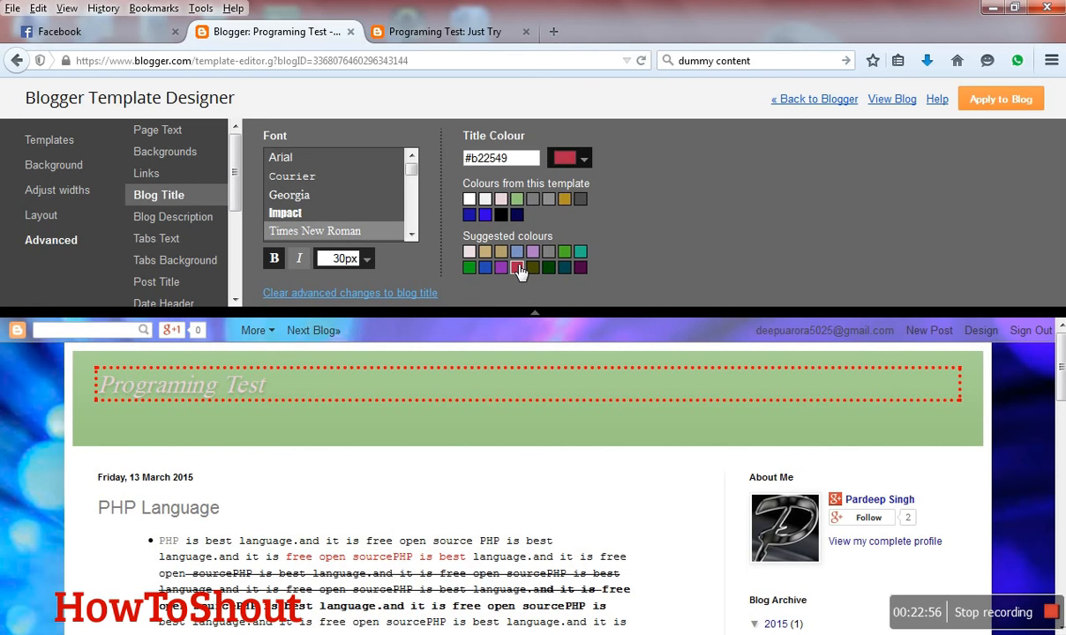
left_click(582, 160)
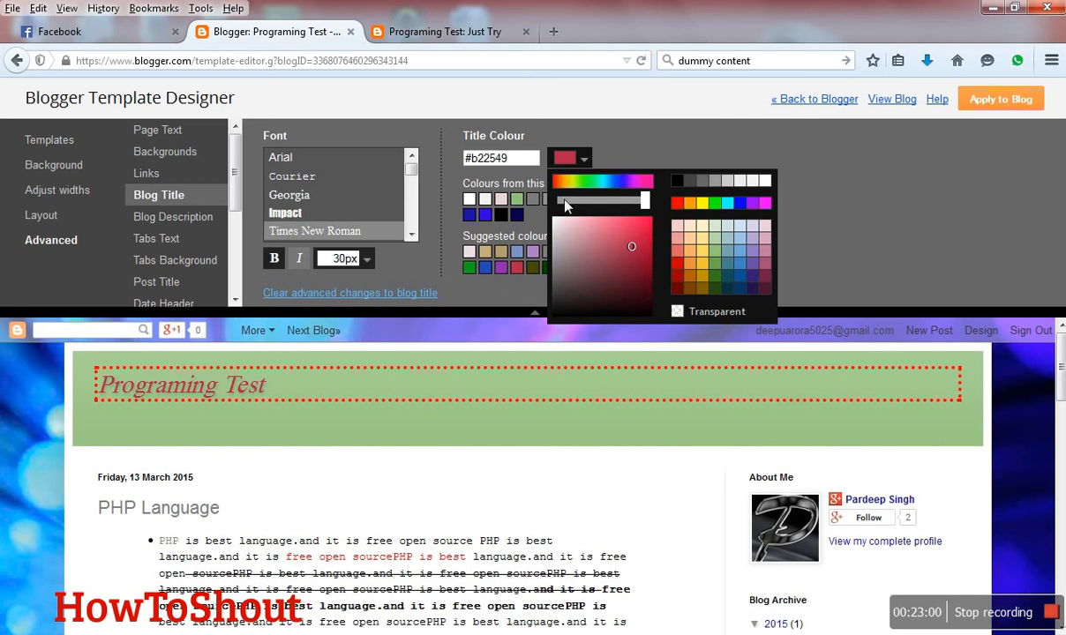
left_click(676, 263)
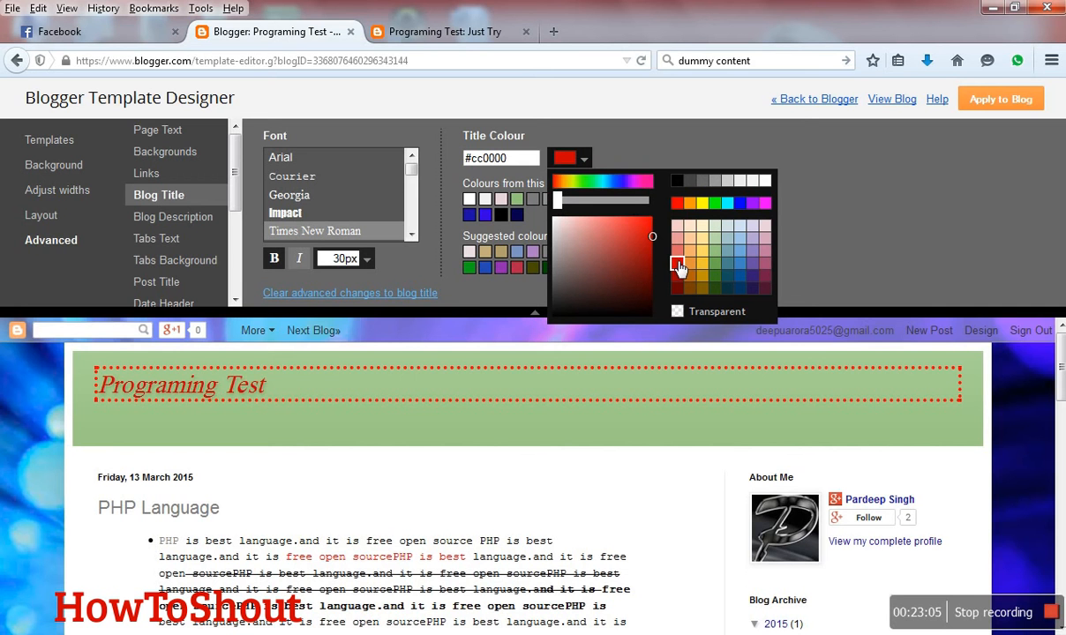
left_click(634, 256)
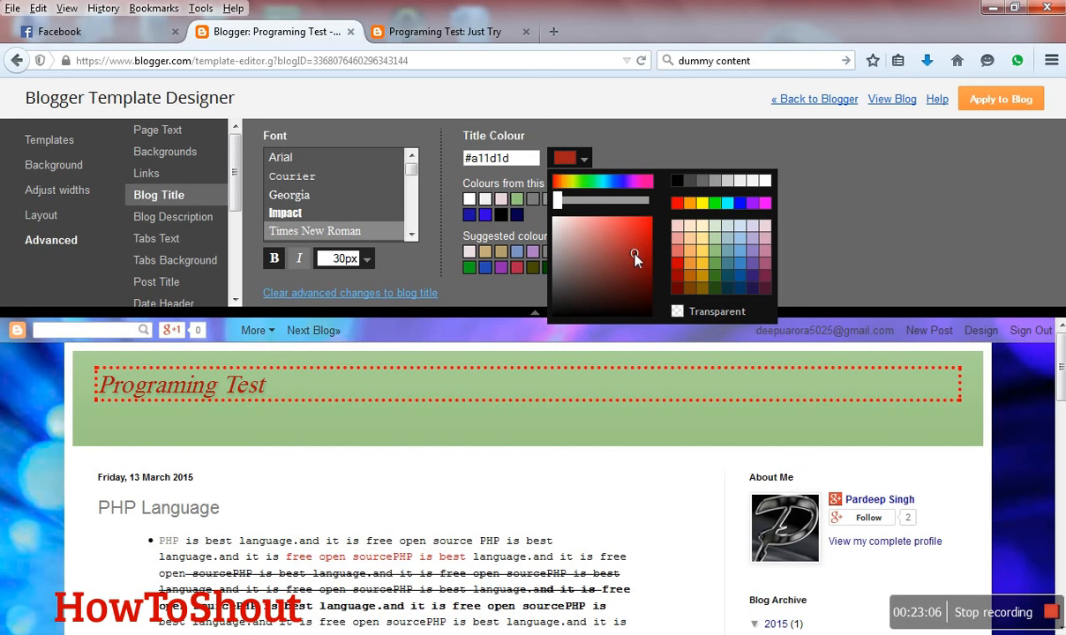
- Examine the advanced settings for the blog description and tabs text
left_click(193, 226)
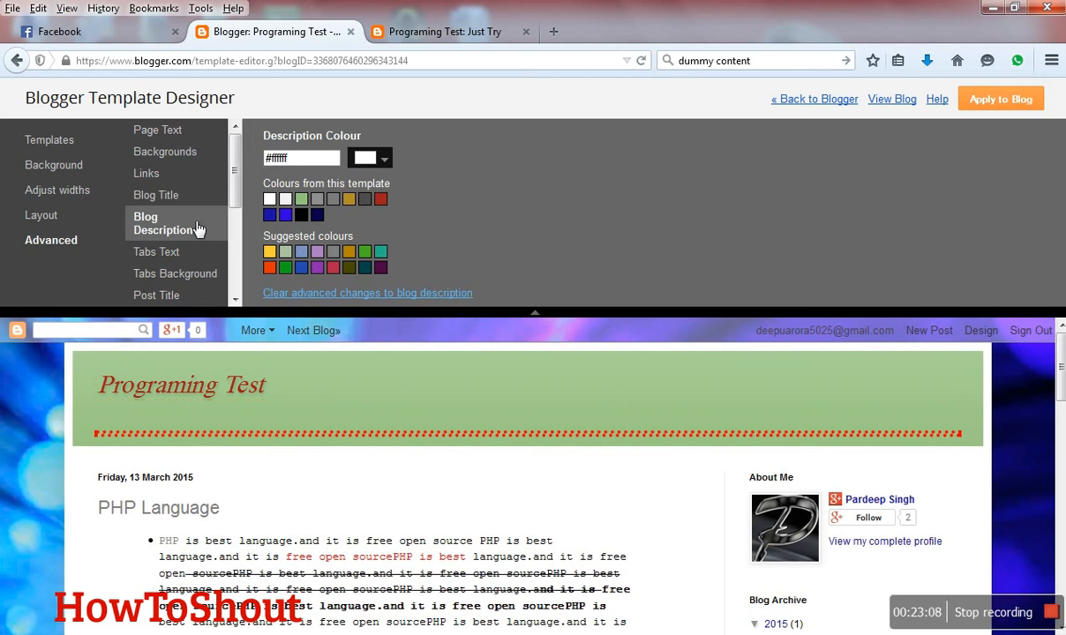
scroll(188, 240, "down", 1)
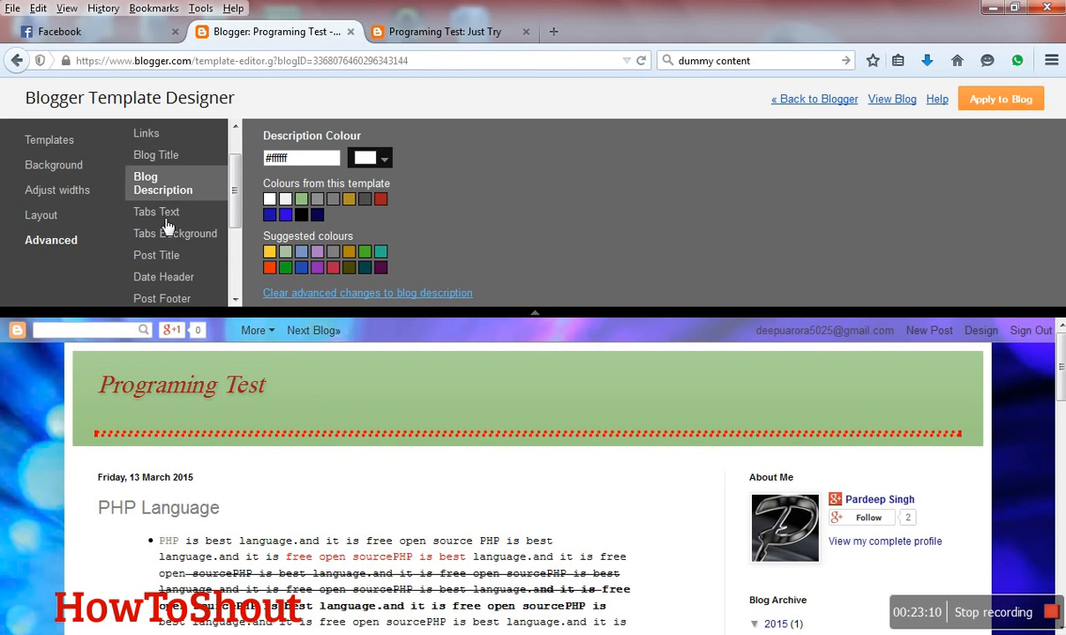
left_click(168, 218)
- Set the post title's font to Impact after trying Courier and Georgia, and apply the template changes to the blog
left_click(173, 245)
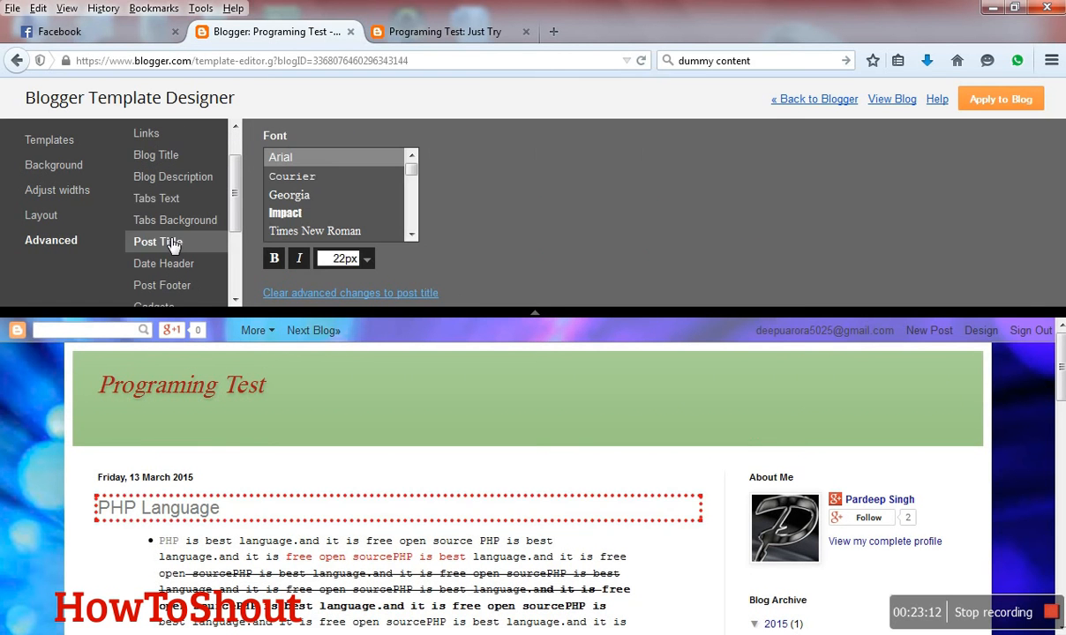
scroll(173, 244, "down", 2)
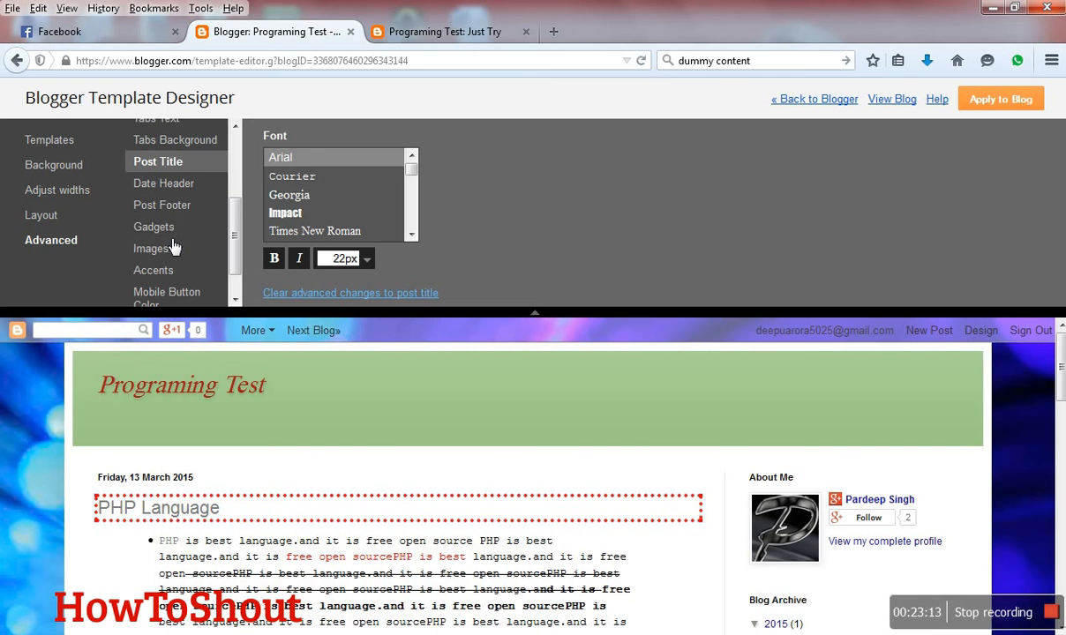
left_click(302, 180)
left_click(299, 196)
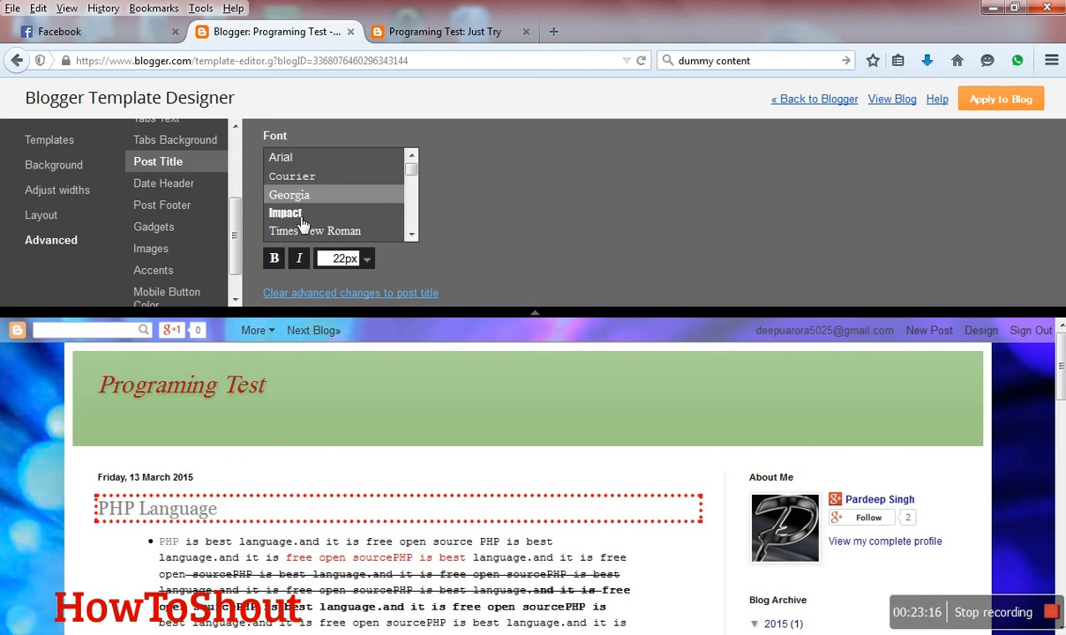
left_click(301, 217)
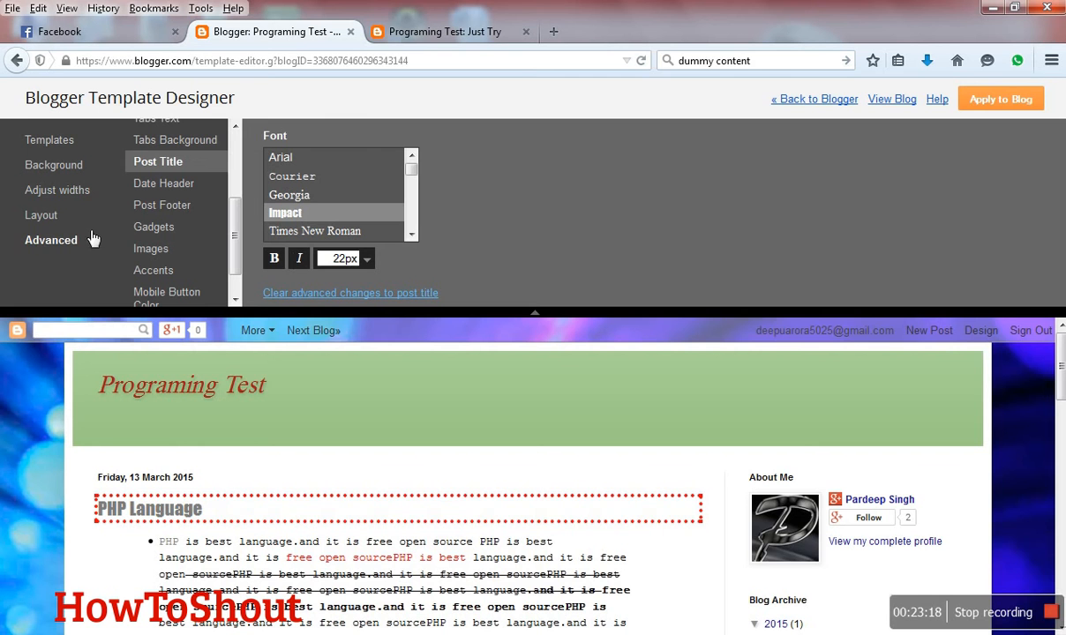
left_click(1017, 60)
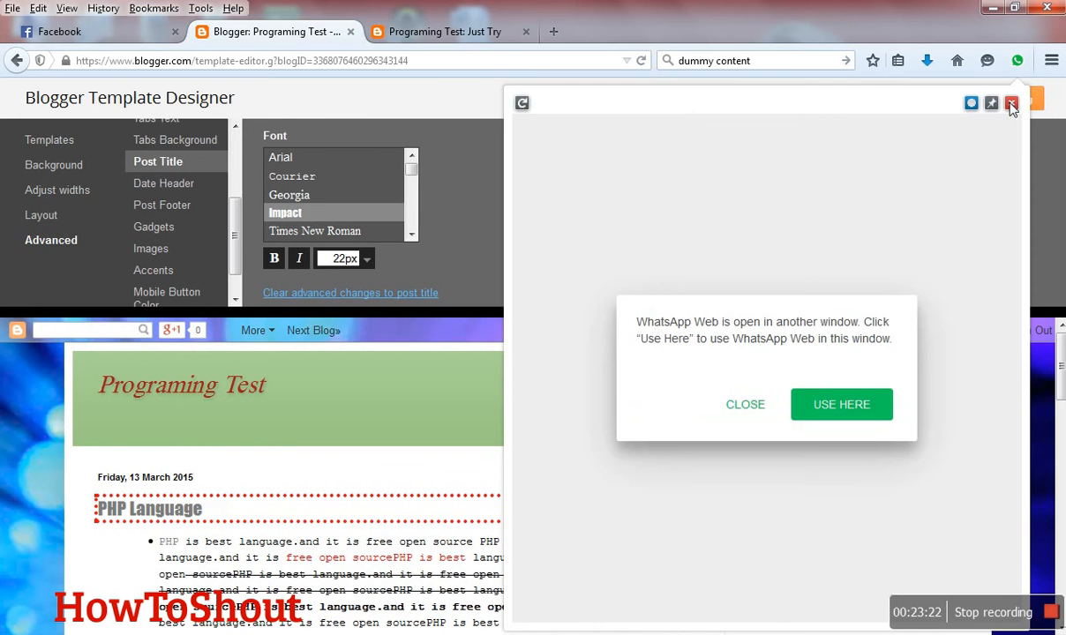
left_click(1011, 104)
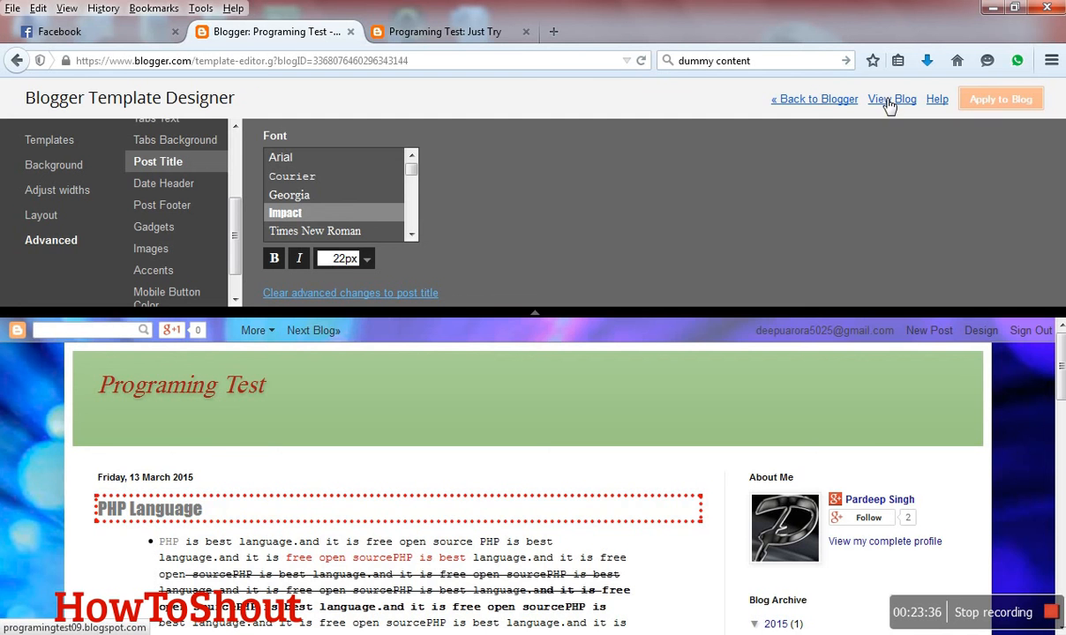
- Open the live blog in a new tab and close the outdated "Just Try" page tab
left_click(889, 101)
left_click(628, 34)
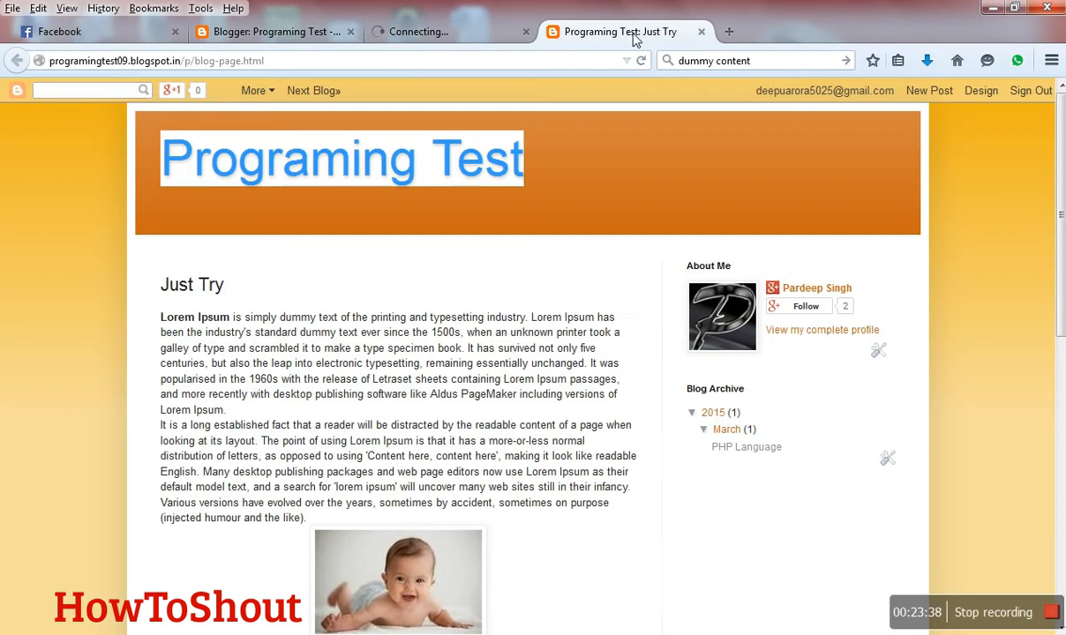
left_click(702, 33)
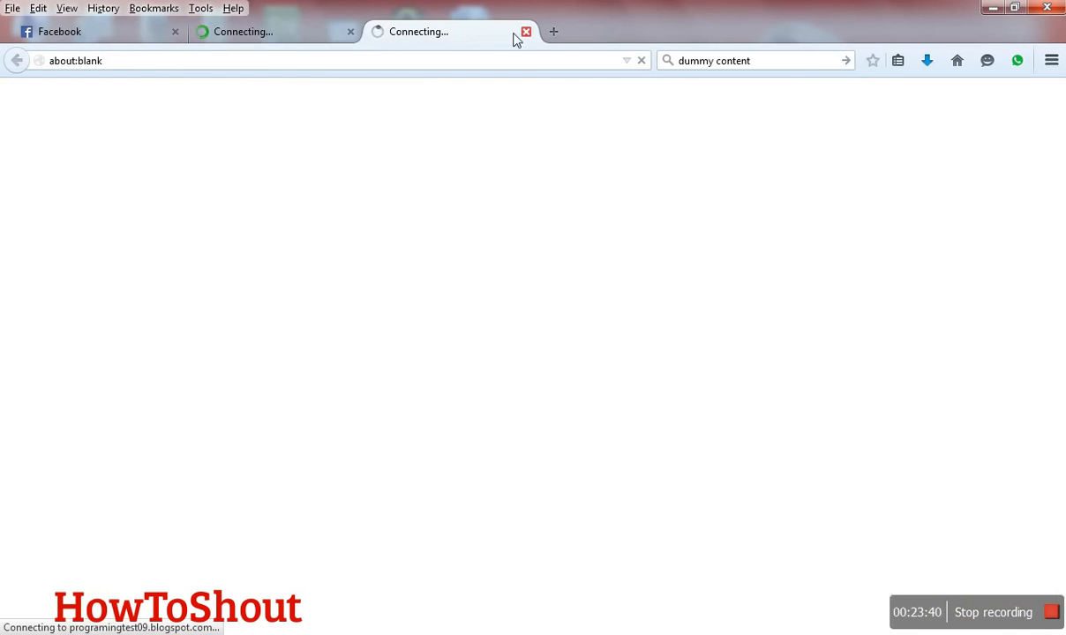
left_click(269, 34)
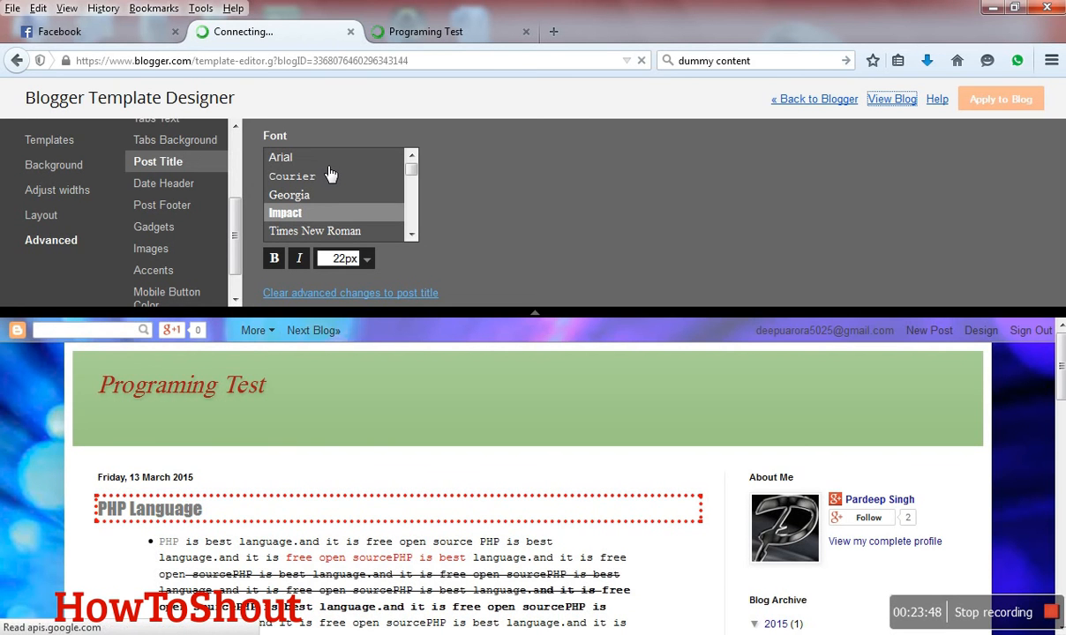
- Review the live blog's new styling from the header down to the footer
left_click(422, 29)
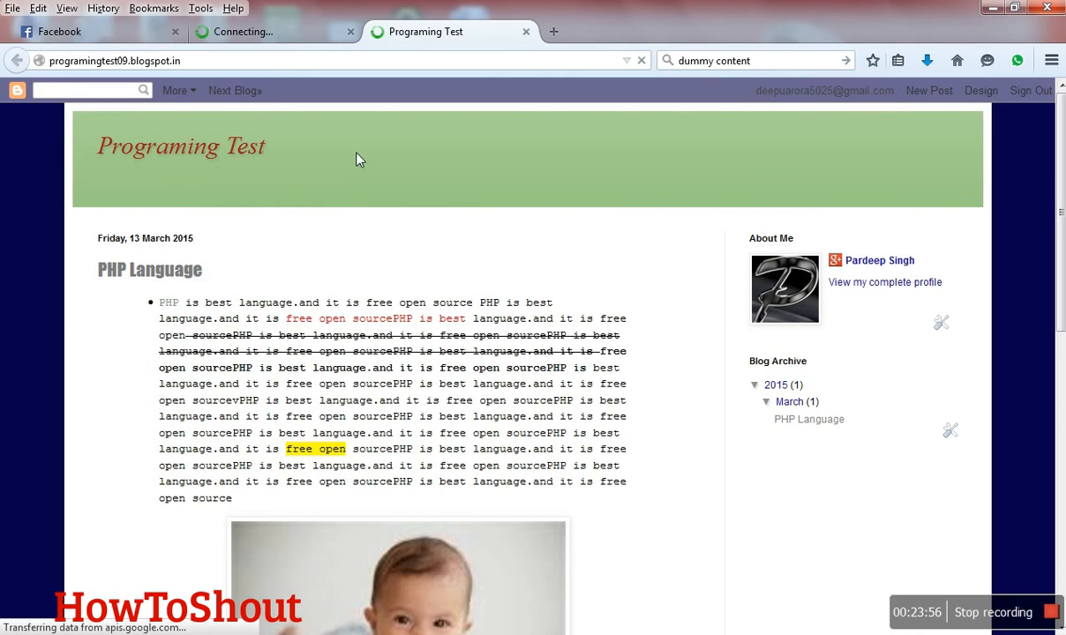
scroll(255, 282, "down", 5)
scroll(256, 283, "down", 3)
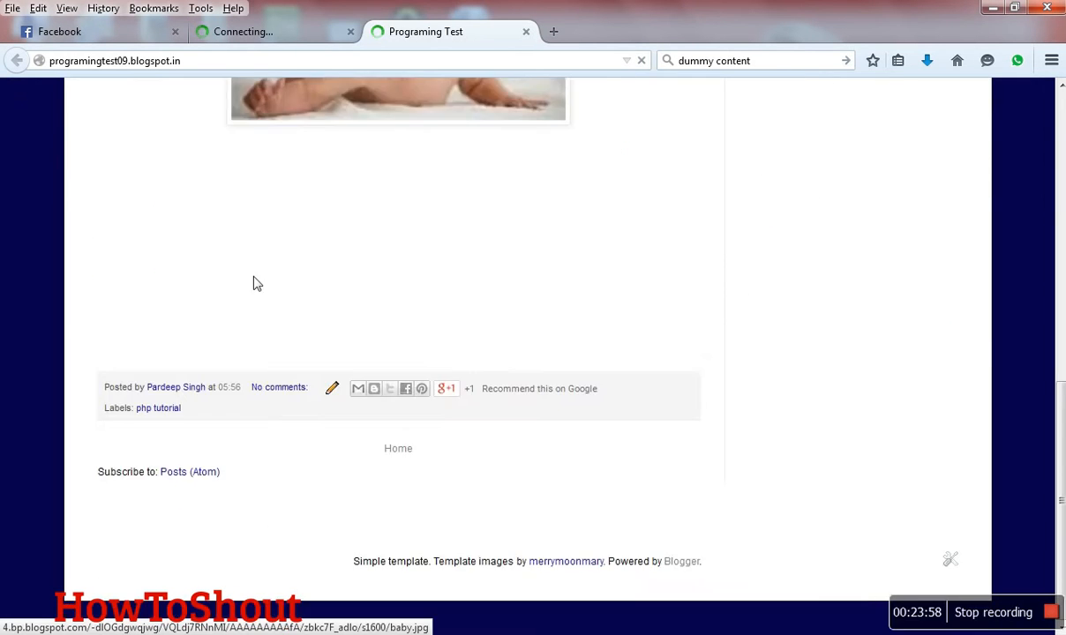
scroll(254, 275, "up", 7)
- Leave the template designer and open the blog's gadget layout page
left_click(303, 30)
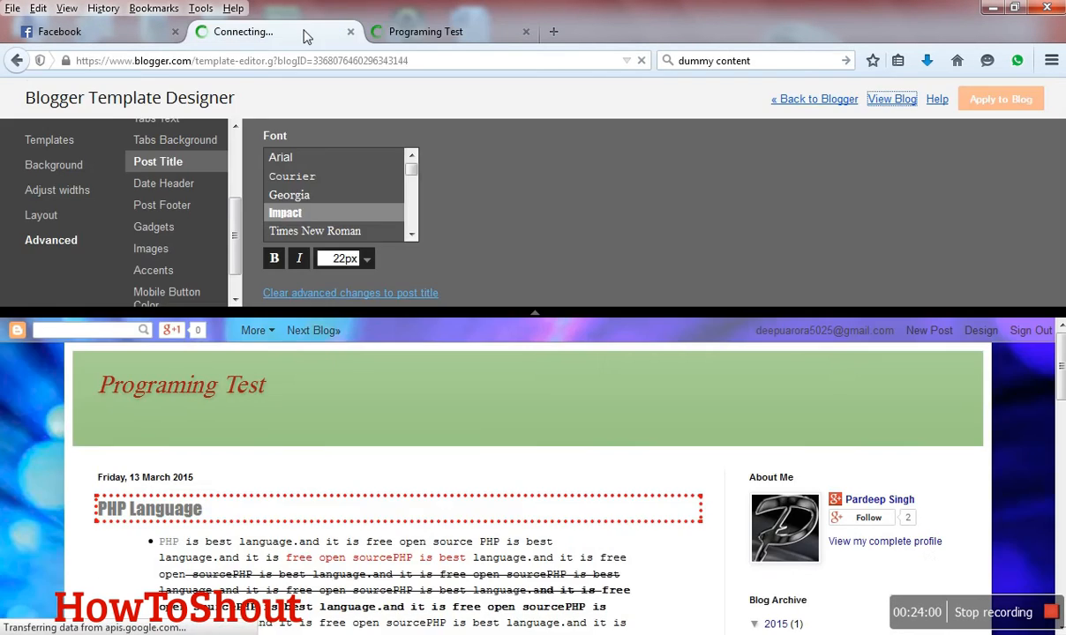
left_click(828, 105)
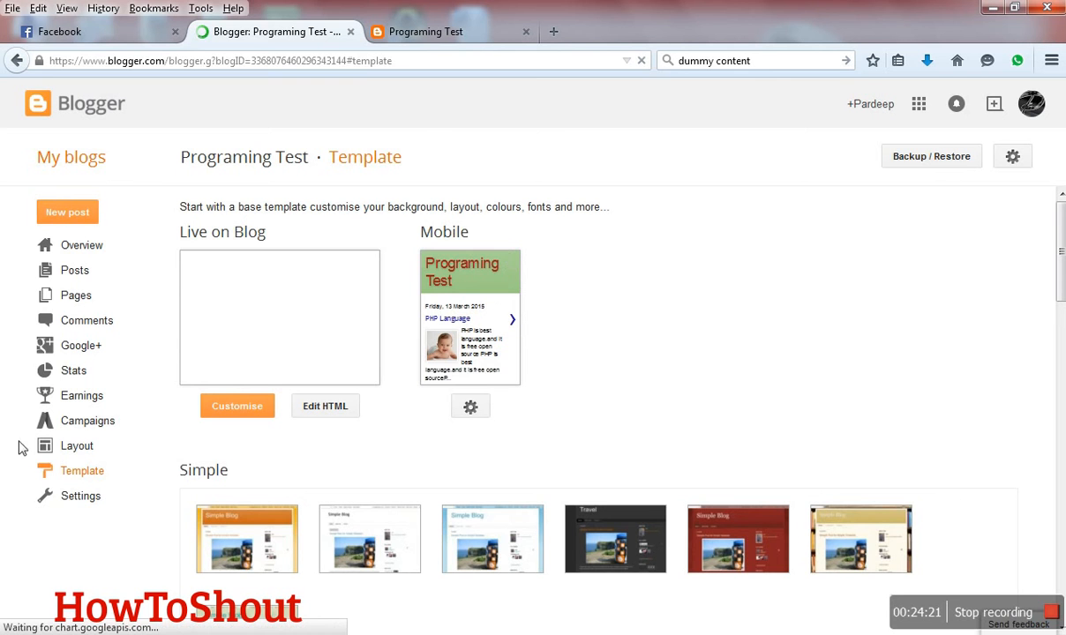
left_click(67, 450)
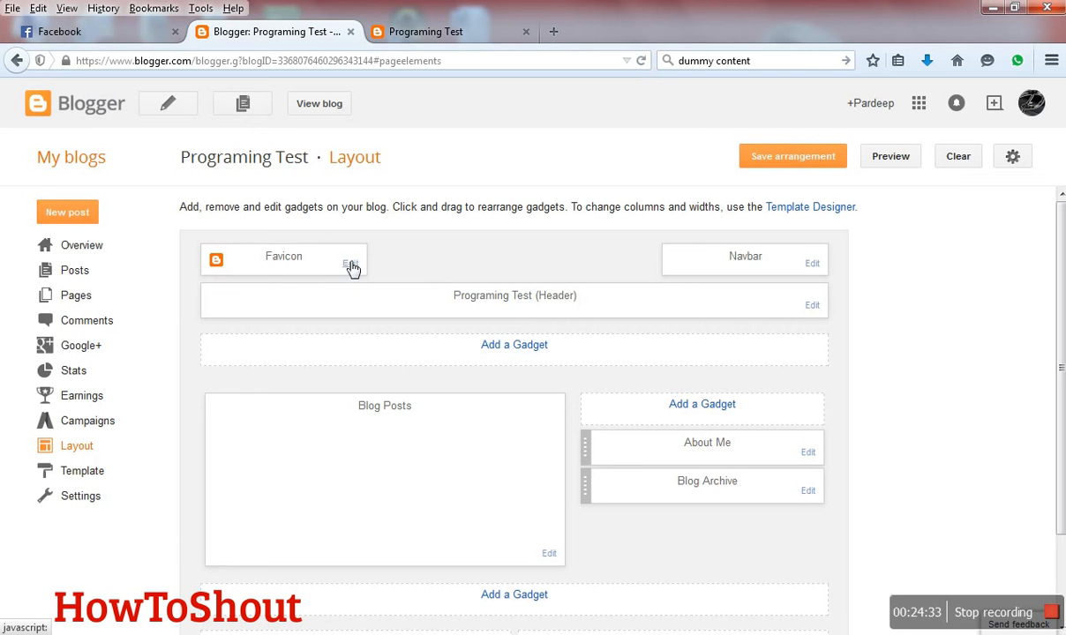
- Open the Navbar gadget's configuration, examine the navbar on the live blog, and return to the gadget layout
left_click(811, 263)
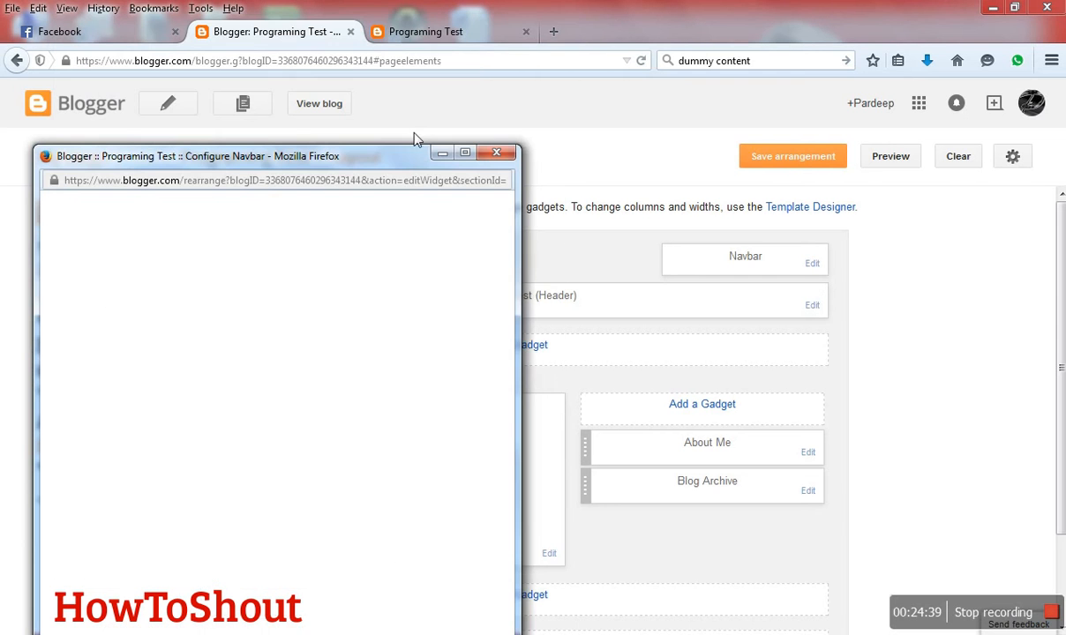
left_click(425, 31)
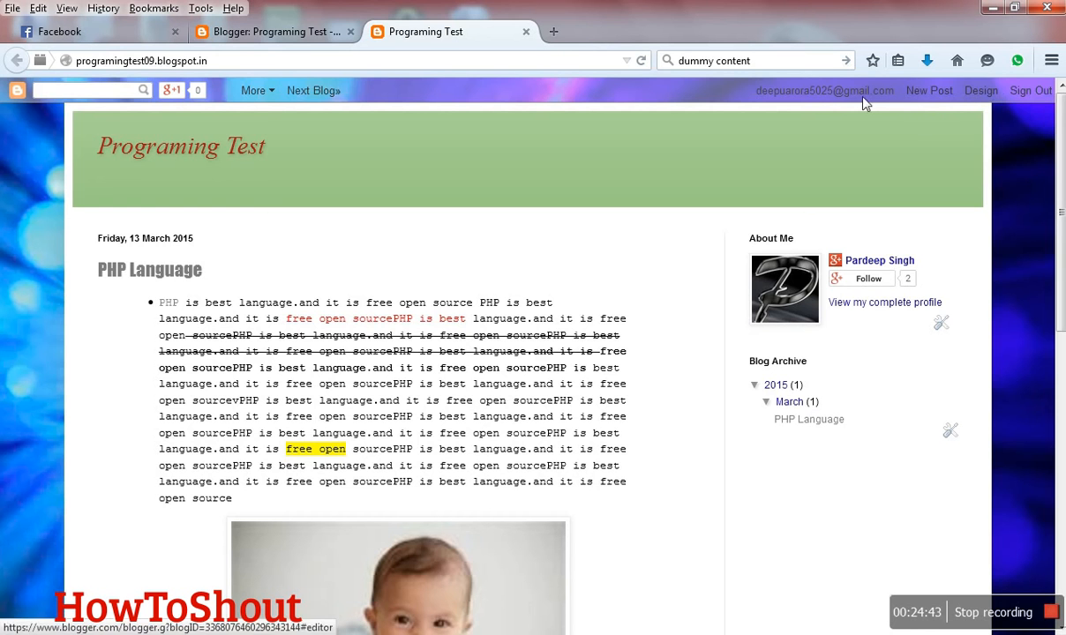
left_click(263, 32)
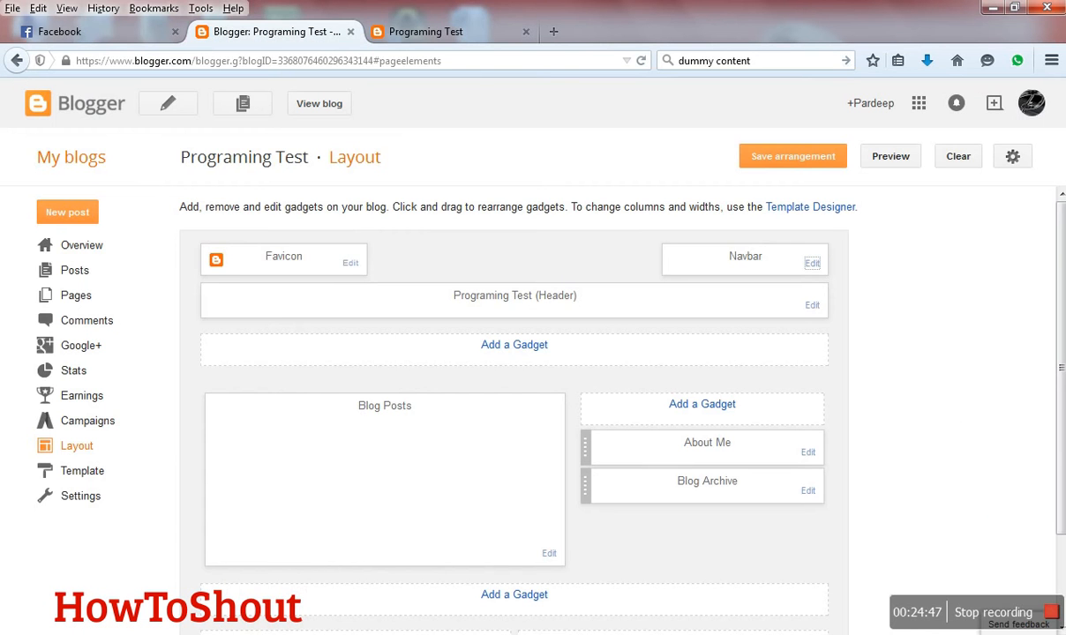
- Set the Navbar gadget's configuration to Off and save it
mouse_move(280, 632)
left_click(357, 592)
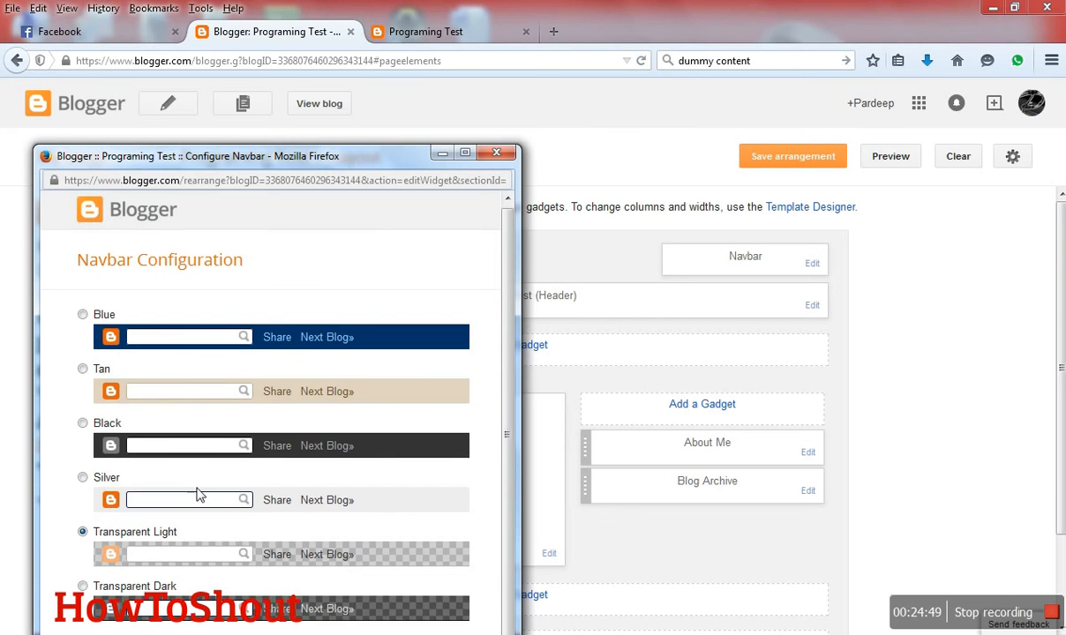
scroll(133, 529, "down", 1)
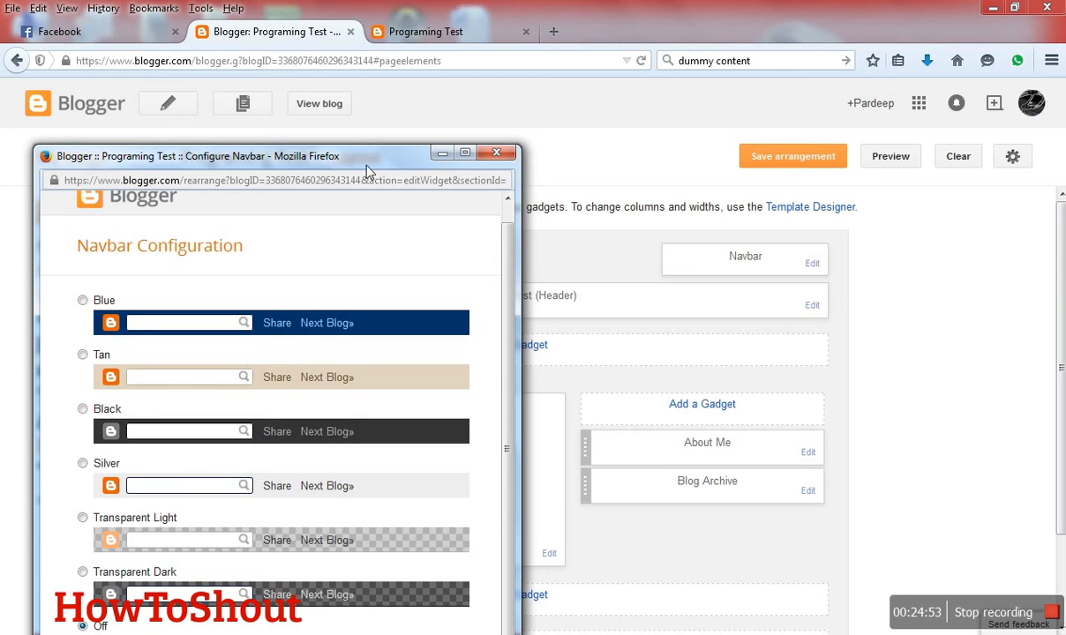
left_click_drag(346, 155, 420, 17)
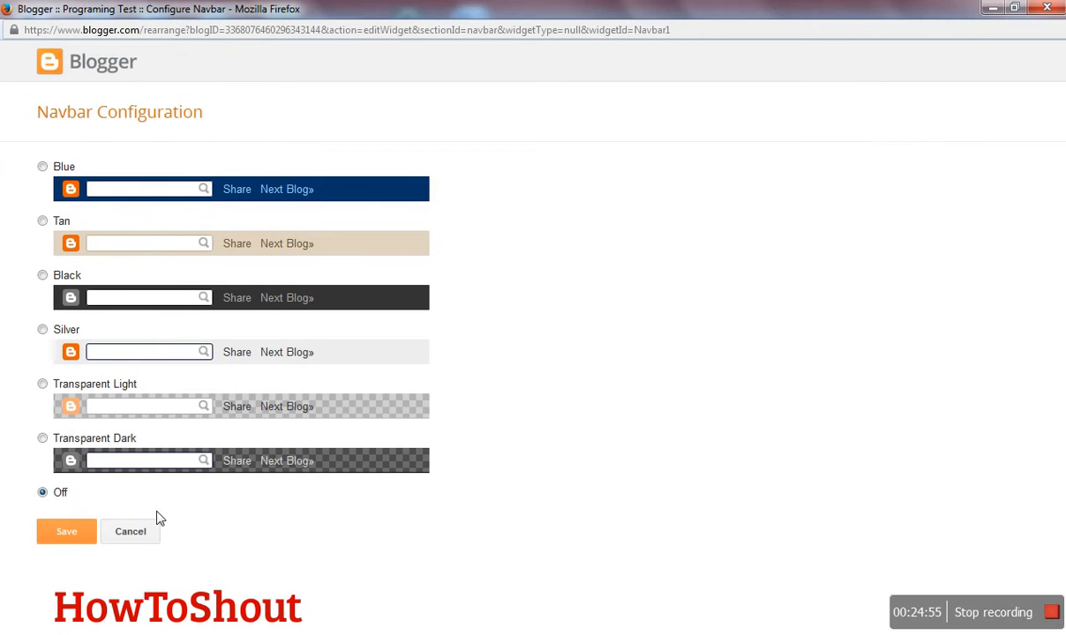
left_click(66, 532)
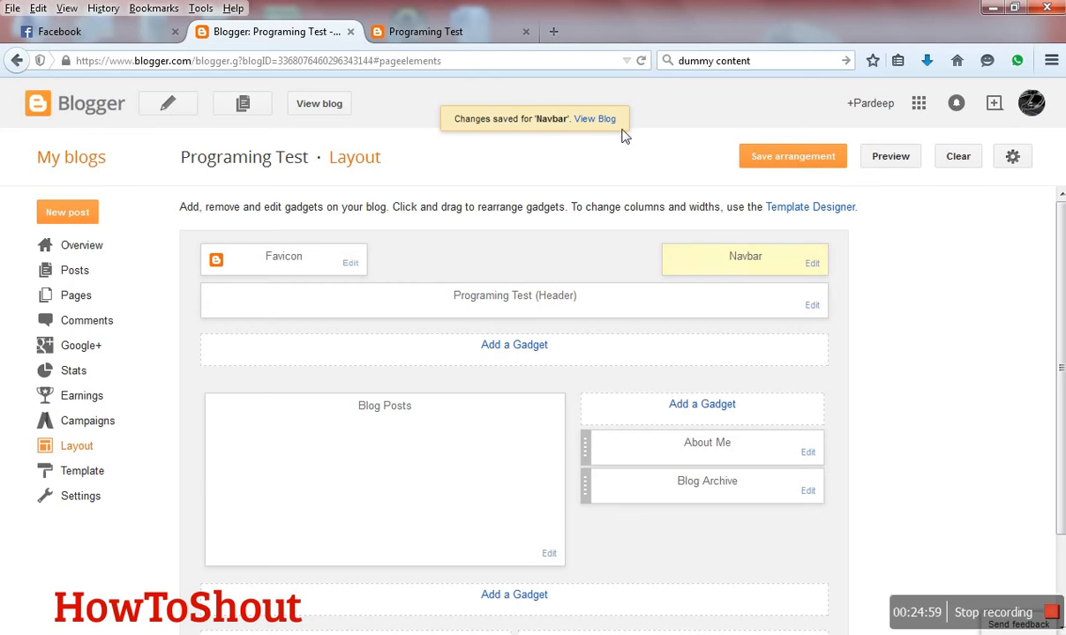
- Open the updated live blog, close the outdated blog tab, and examine the page for the navbar before returning to the layout
left_click(604, 127)
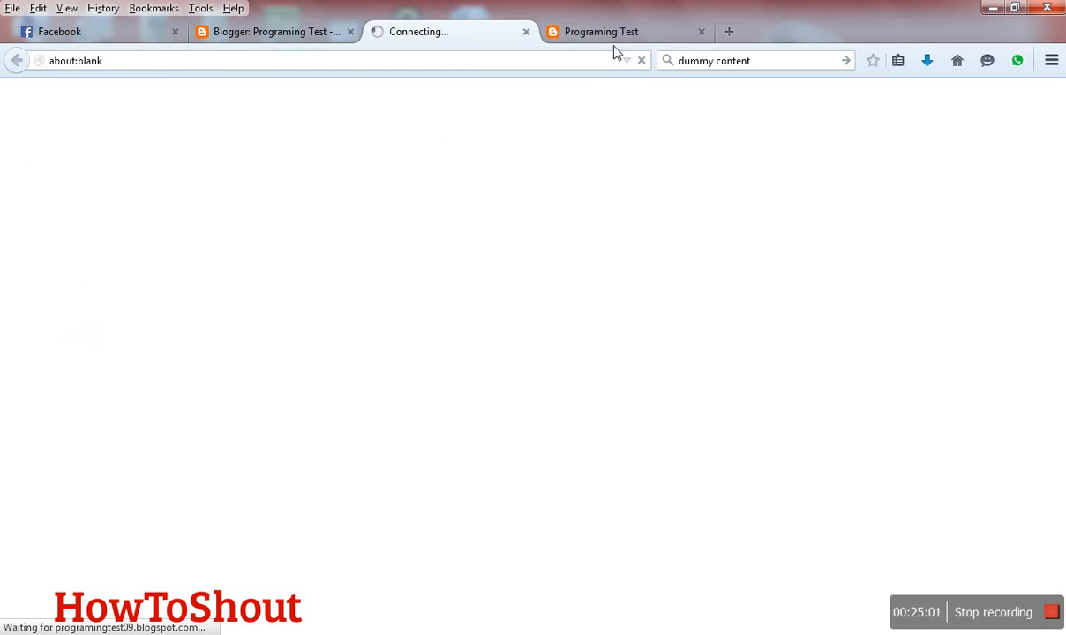
left_click(591, 33)
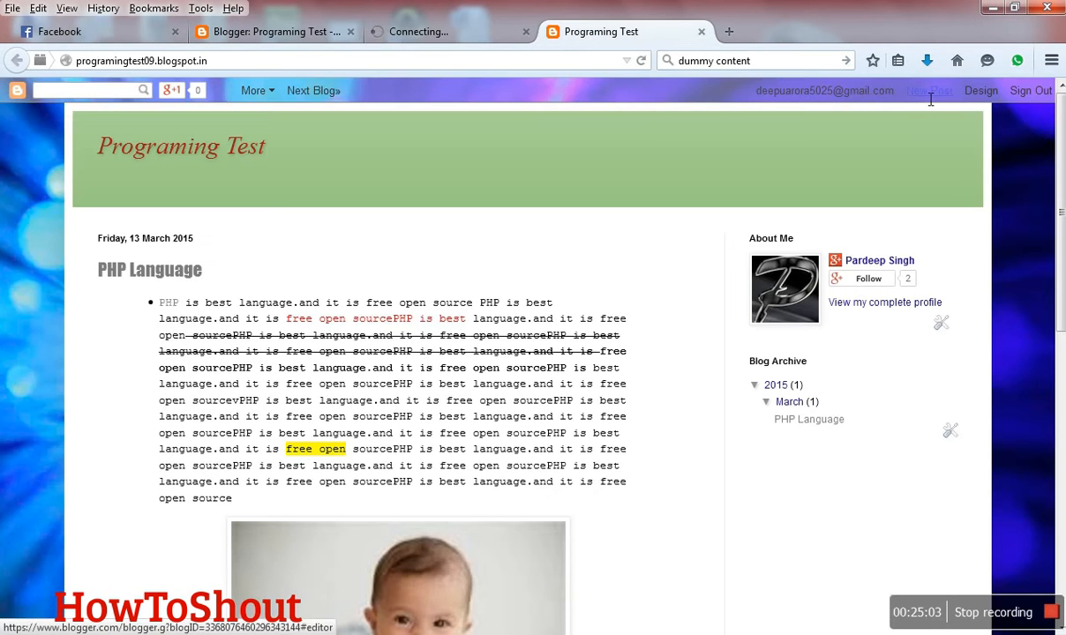
left_click(702, 31)
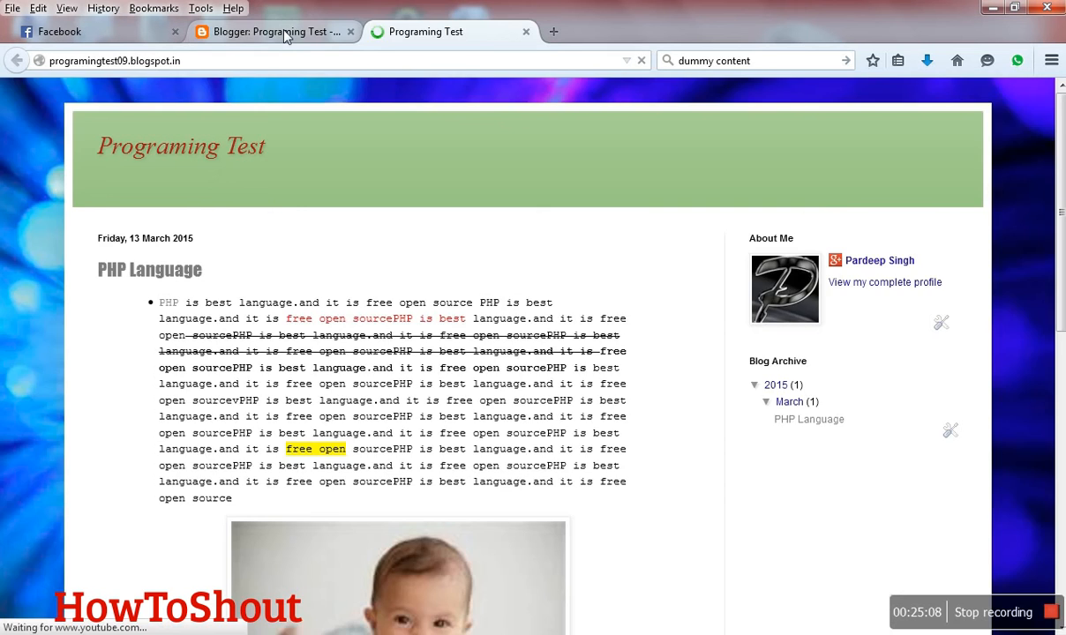
left_click(281, 32)
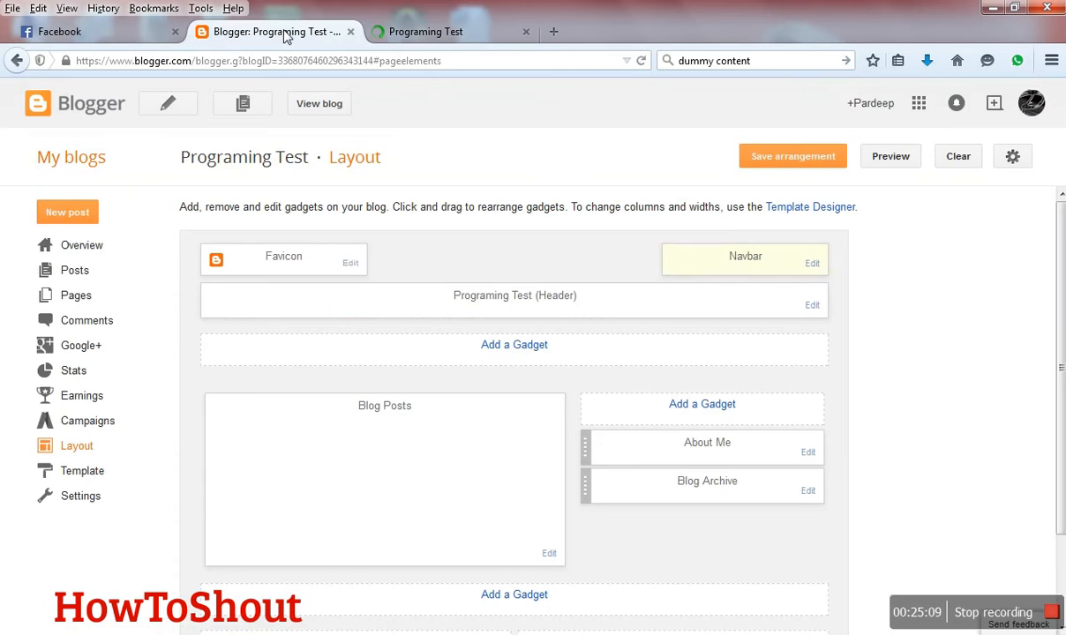
left_click(415, 31)
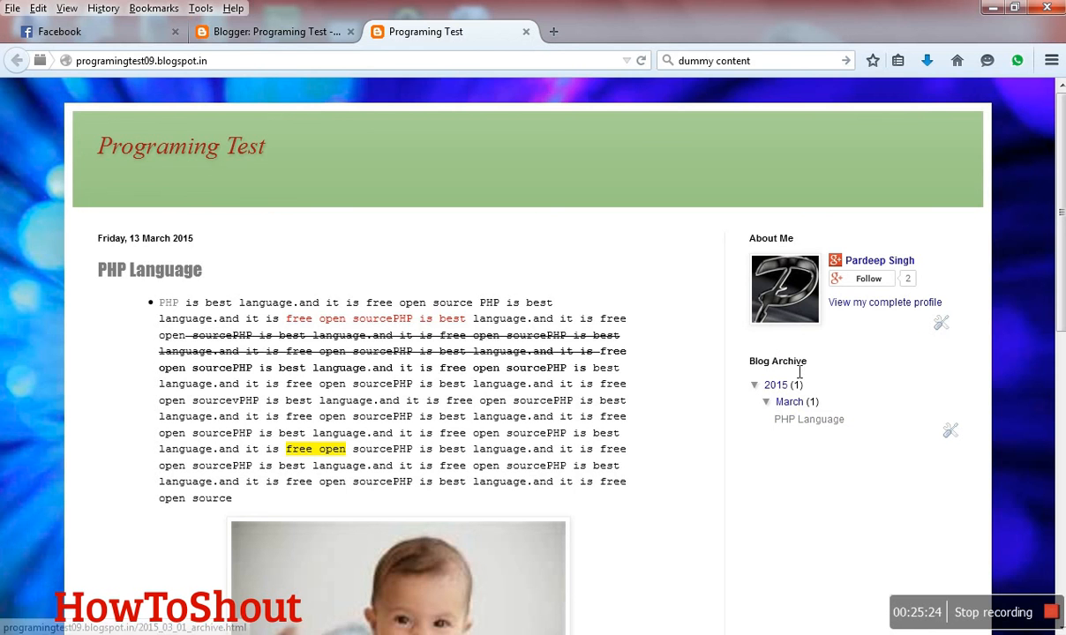
left_click(234, 36)
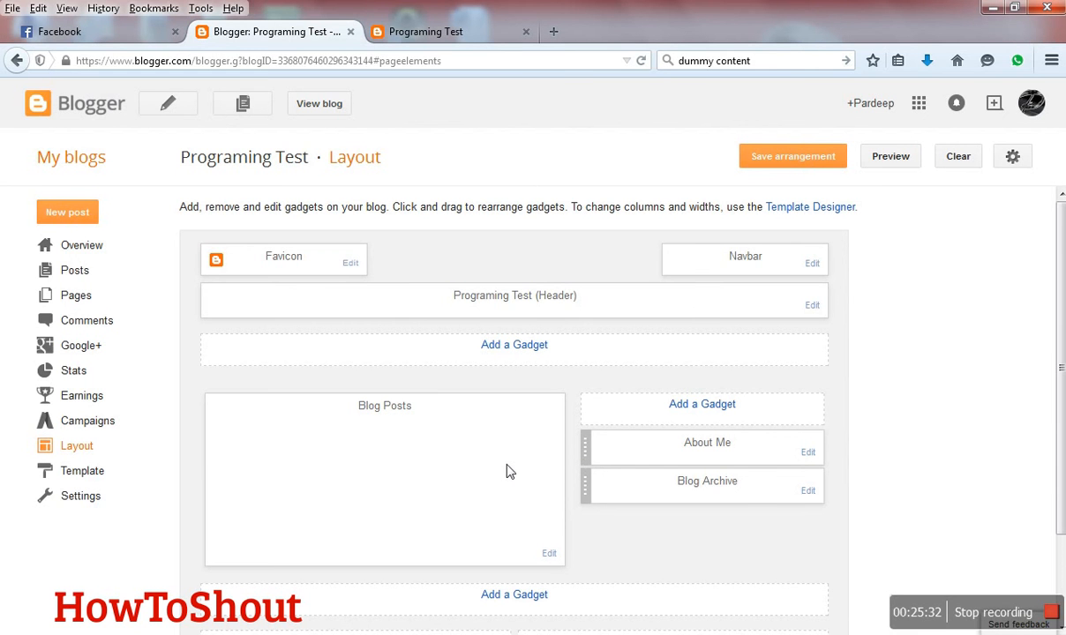
- Open the list of gadgets for the sidebar and choose the Search Box gadget
left_click(702, 405)
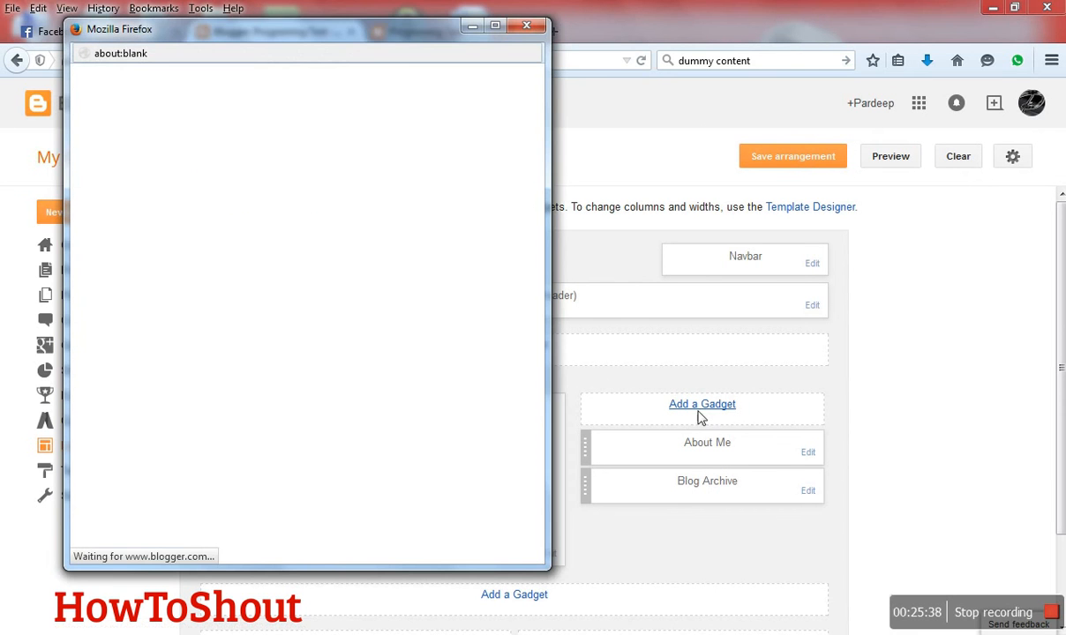
left_click(495, 25)
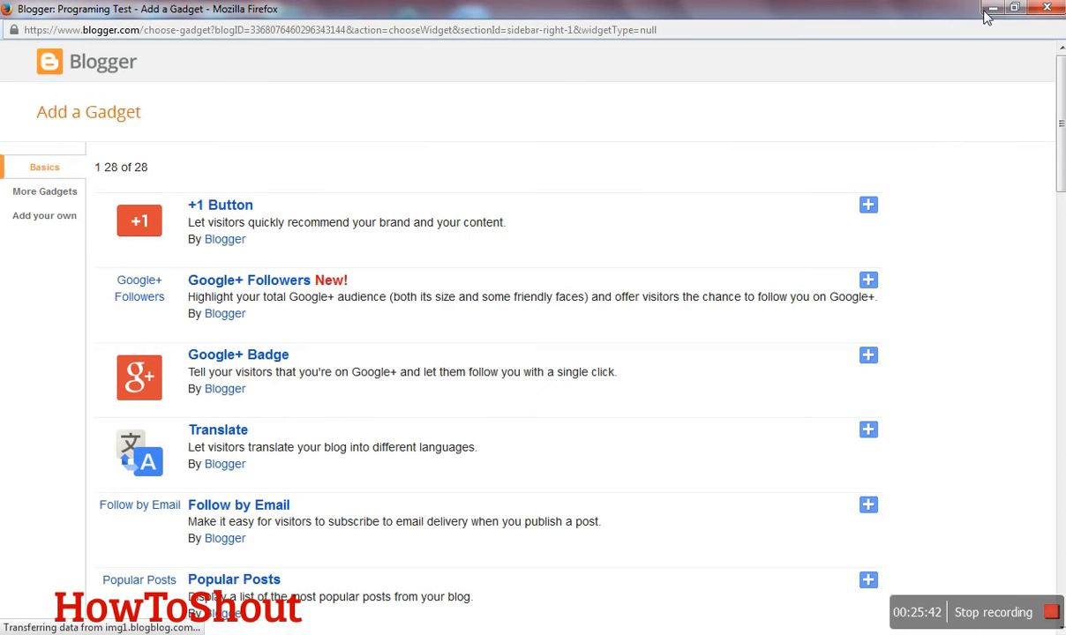
left_click(1015, 8)
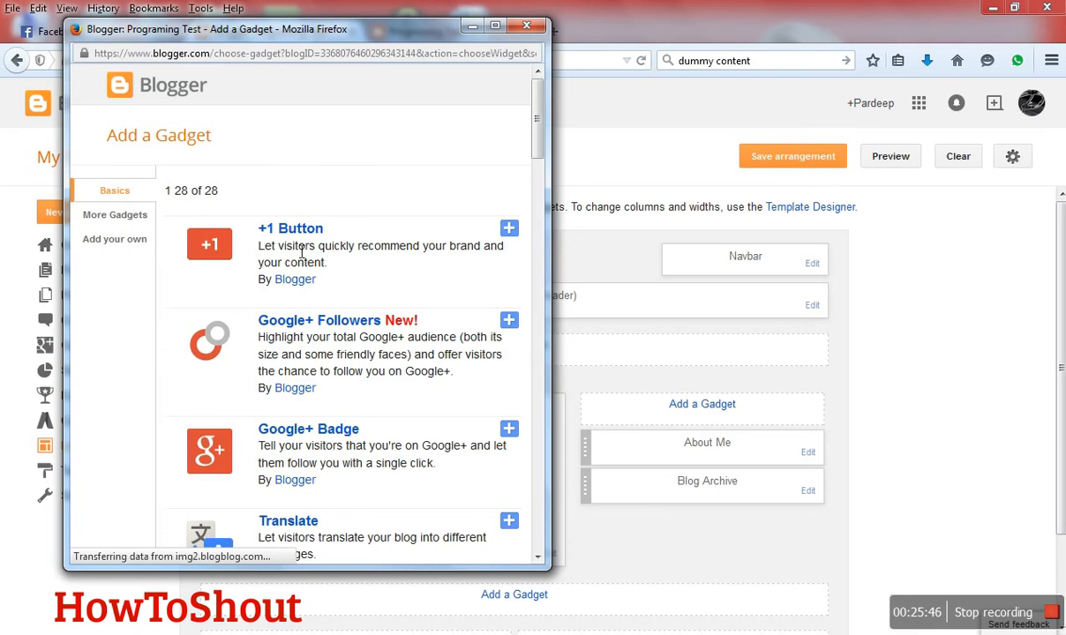
scroll(301, 252, "down", 8)
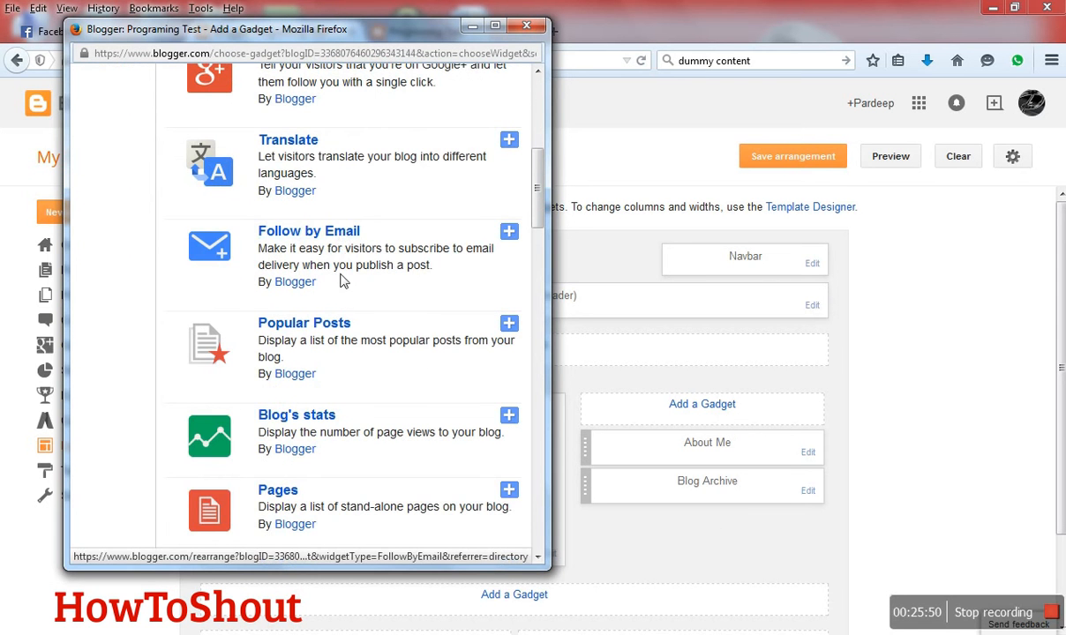
scroll(352, 361, "down", 2)
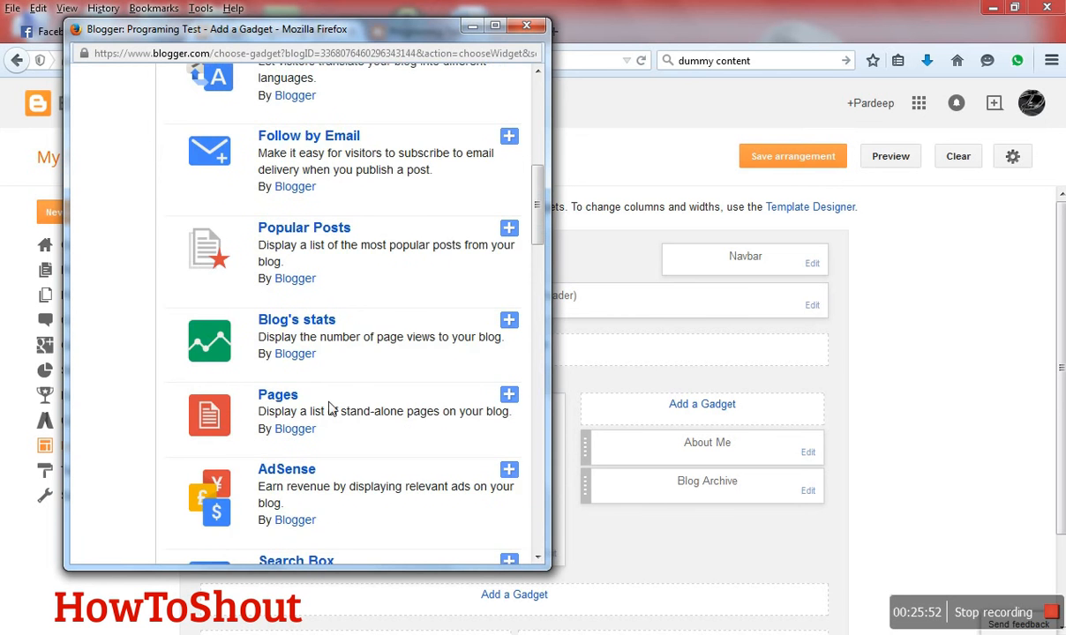
scroll(329, 408, "down", 4)
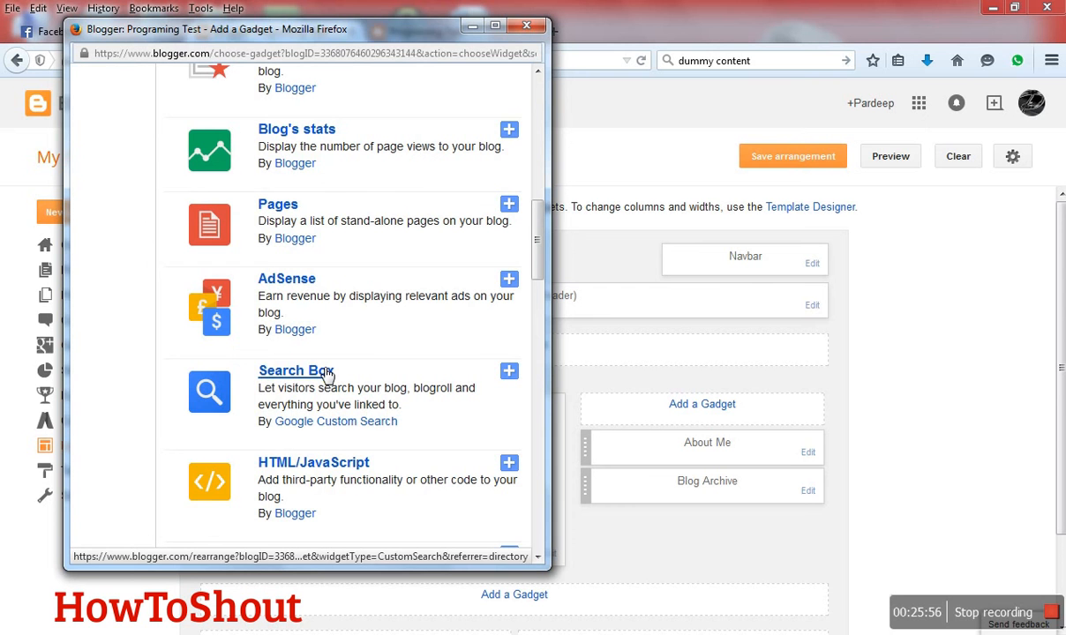
left_click(328, 374)
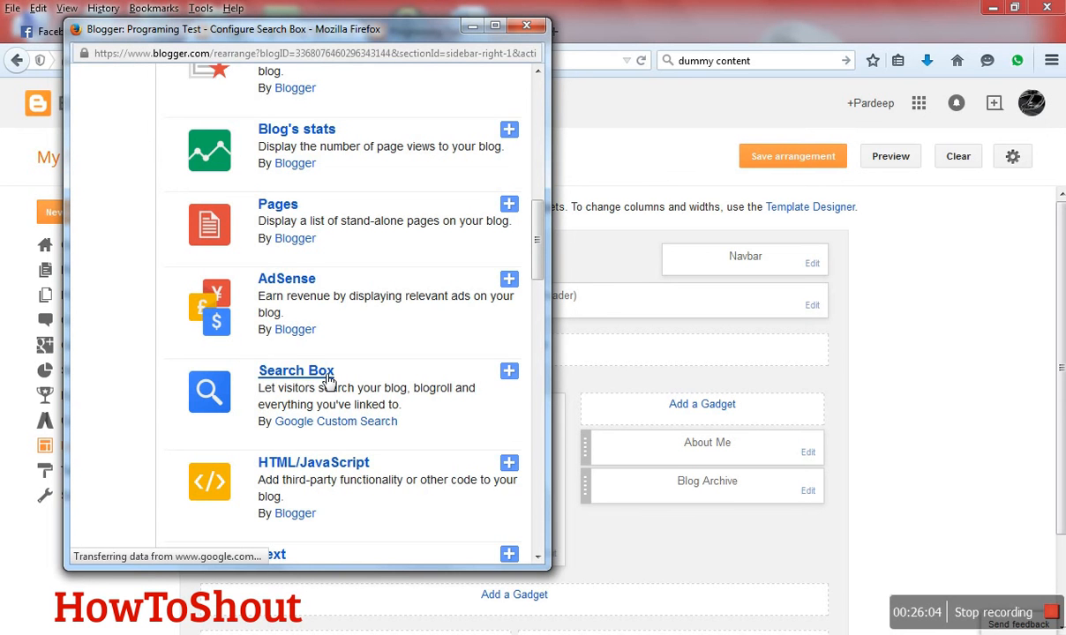
- Save the Search Box gadget titled "Search This Blog" with This Blog, Linked From Here and The Web enabled
scroll(328, 379, "down", 3)
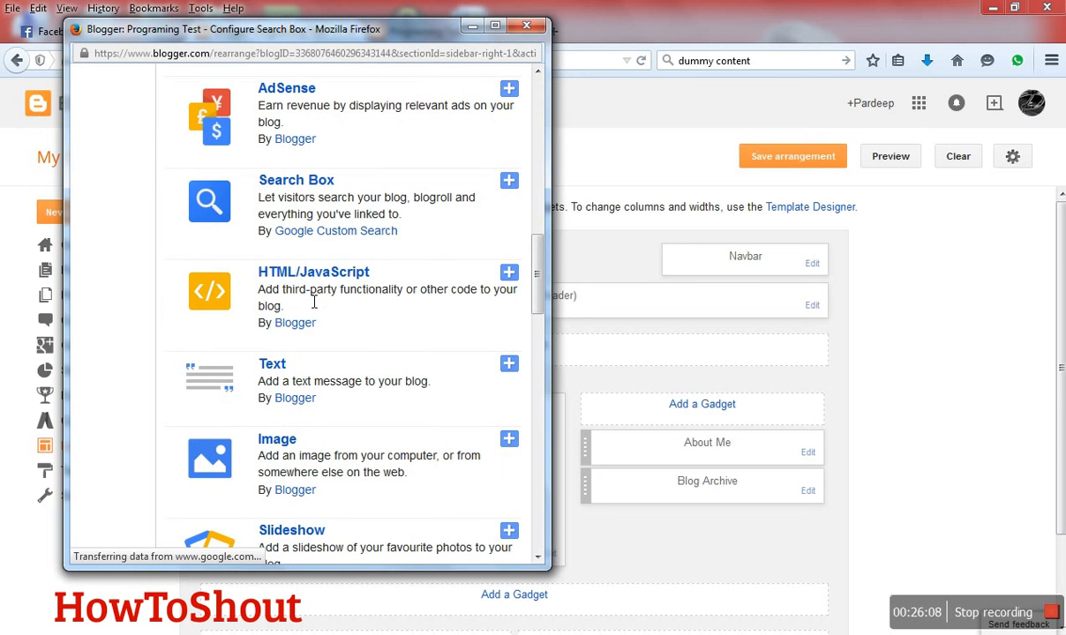
left_click_drag(313, 303, 325, 303)
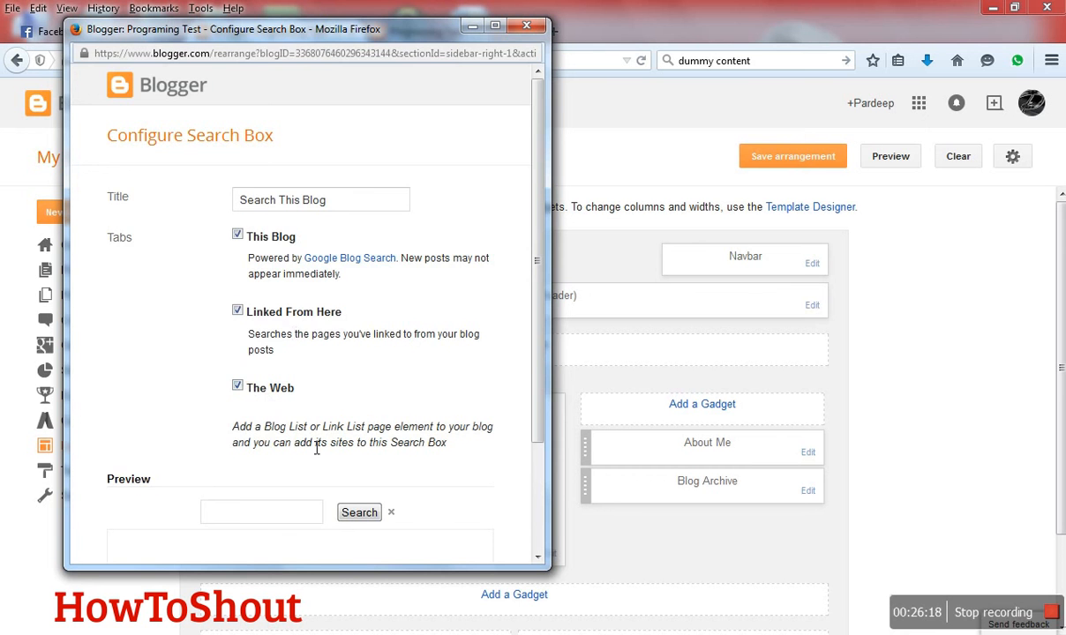
scroll(357, 442, "down", 3)
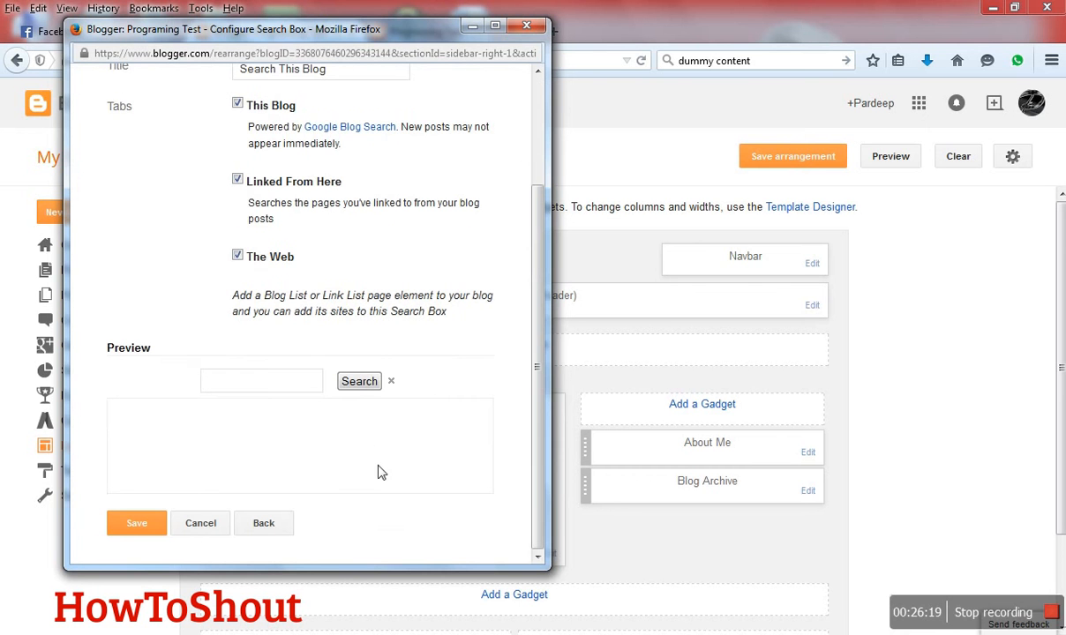
left_click(137, 524)
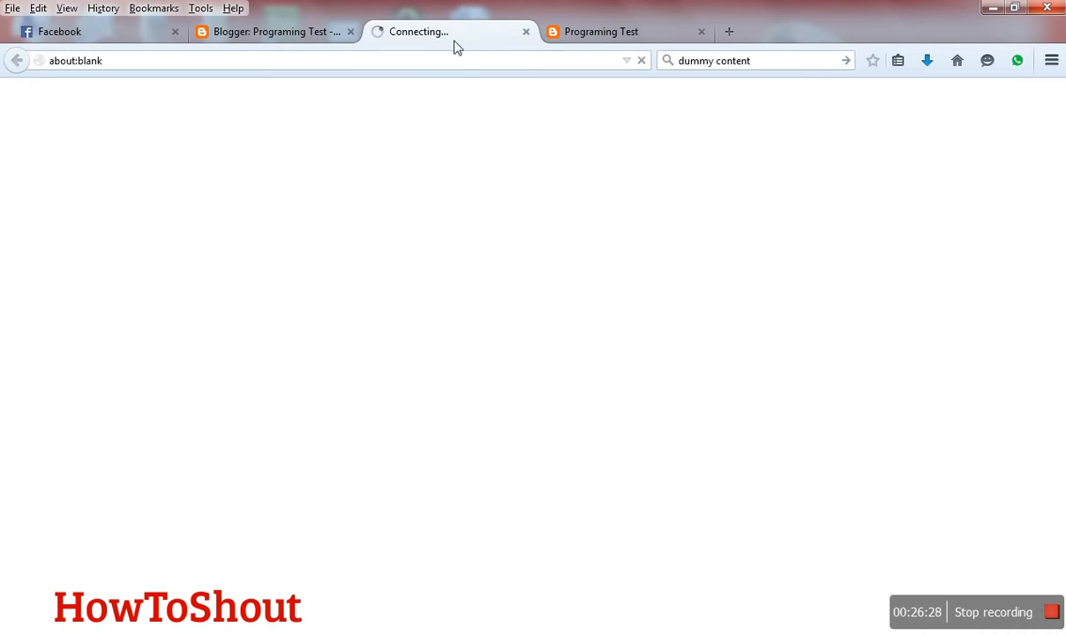
- Preview the new gadget arrangement, compare it with the old live page, and close the outdated blog tab
left_click(573, 28)
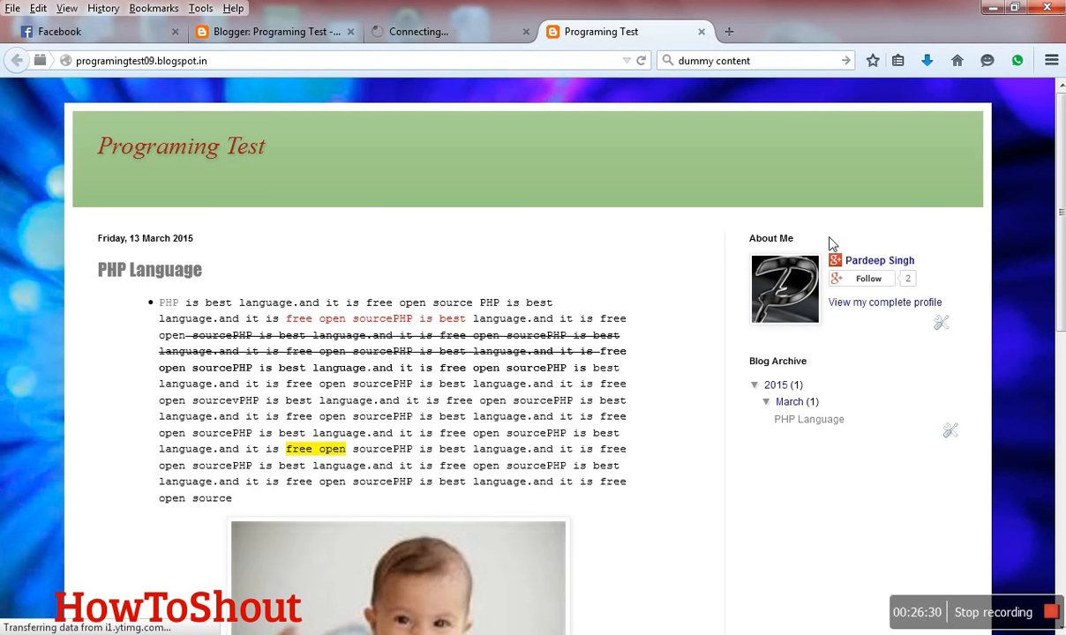
left_click(421, 34)
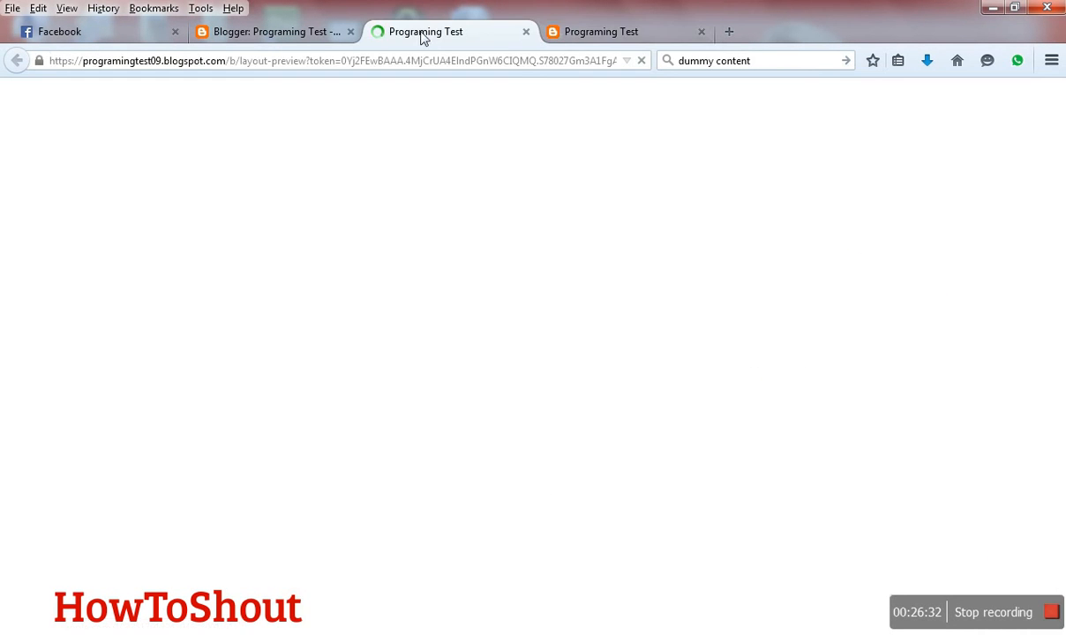
left_click(582, 34)
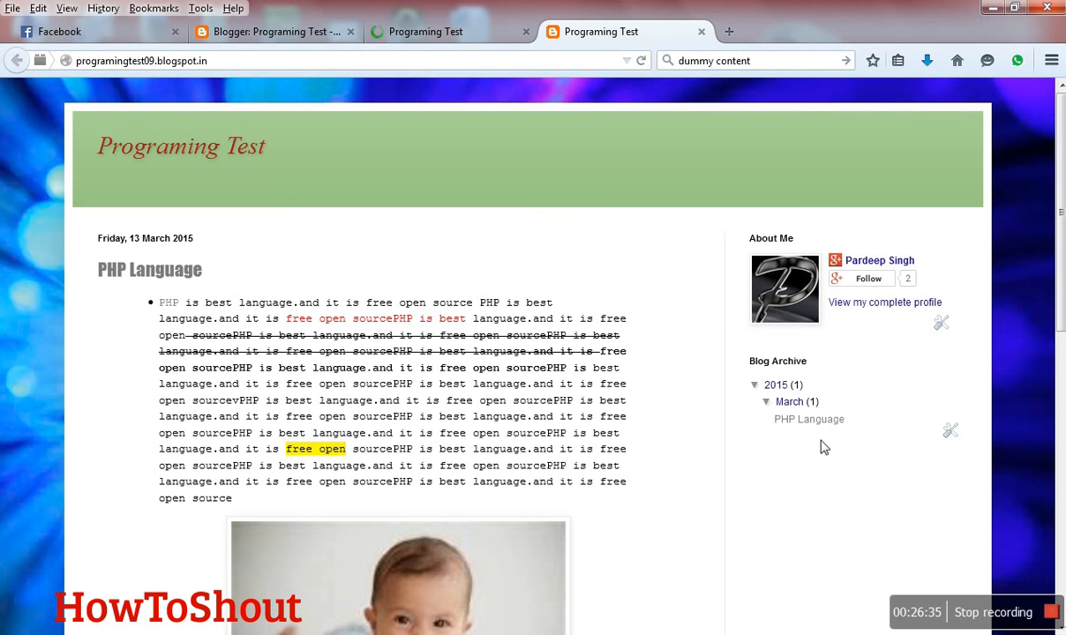
left_click(701, 33)
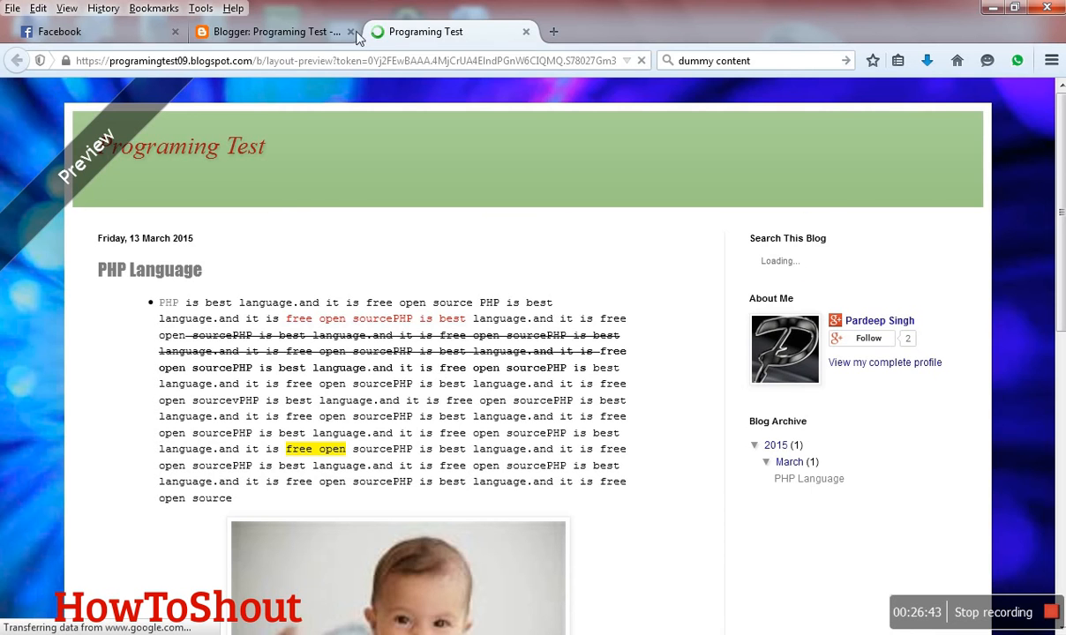
- Compare the gadget layout with the preview, check the search box in the sidebar, and return to the layout
left_click(262, 31)
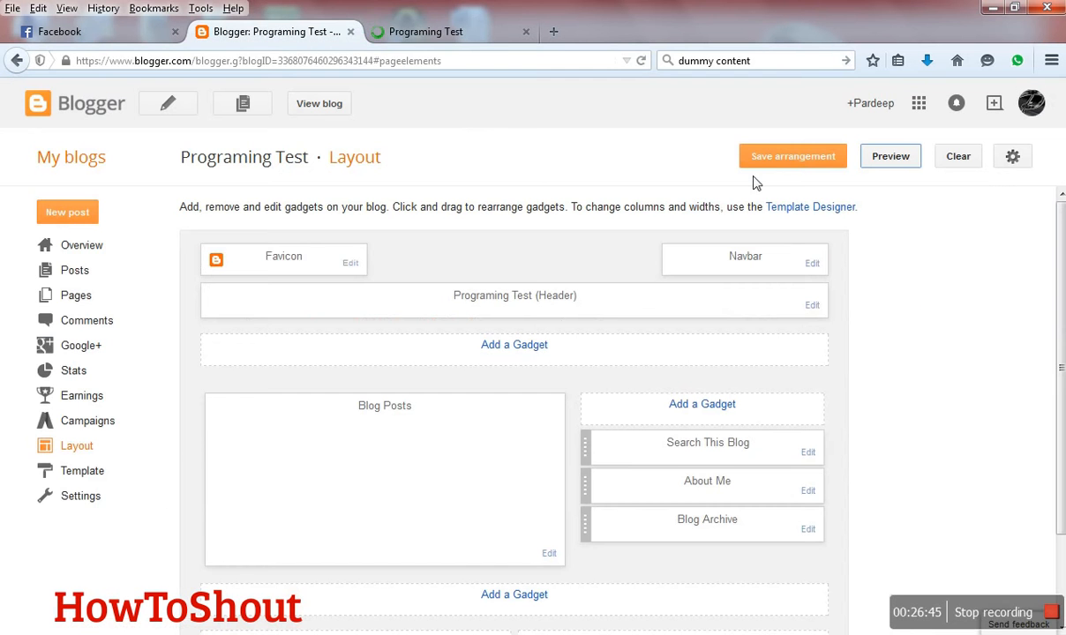
left_click(457, 33)
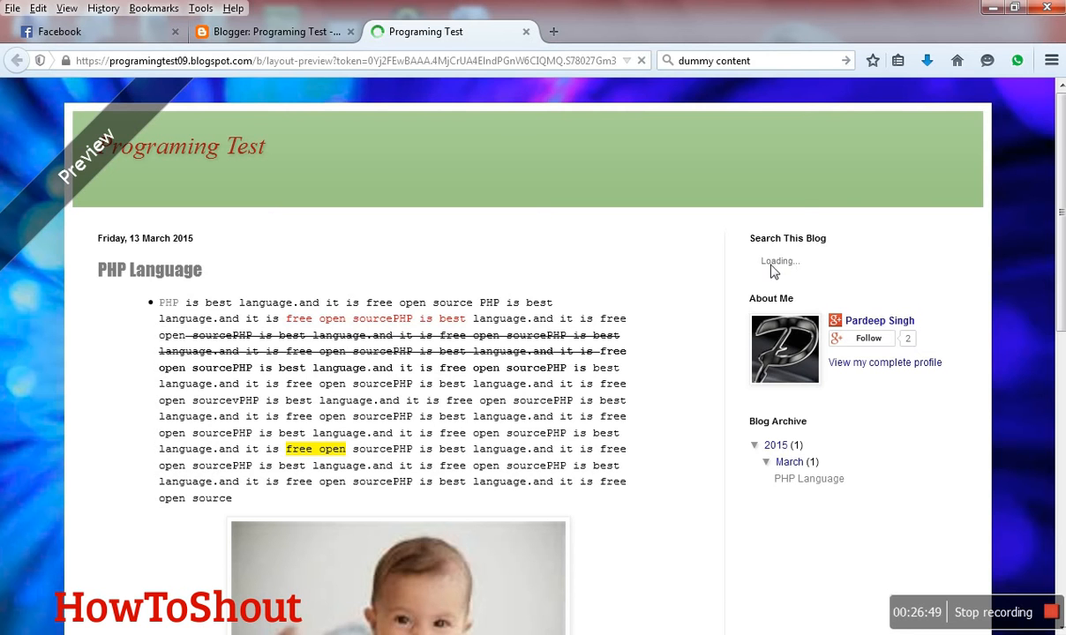
left_click(237, 35)
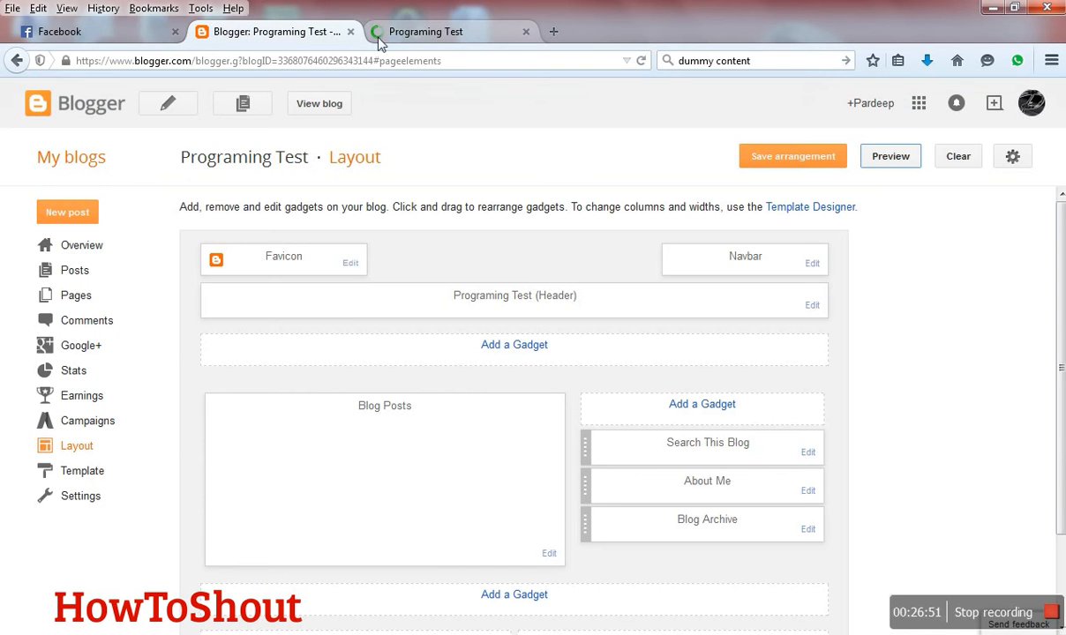
left_click(397, 33)
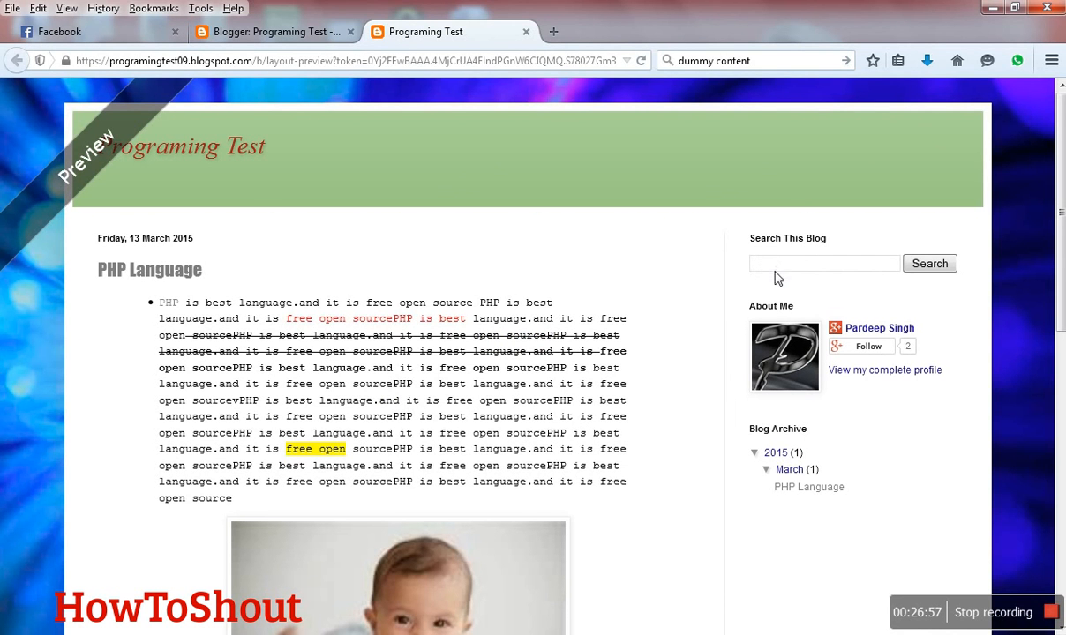
left_click(256, 32)
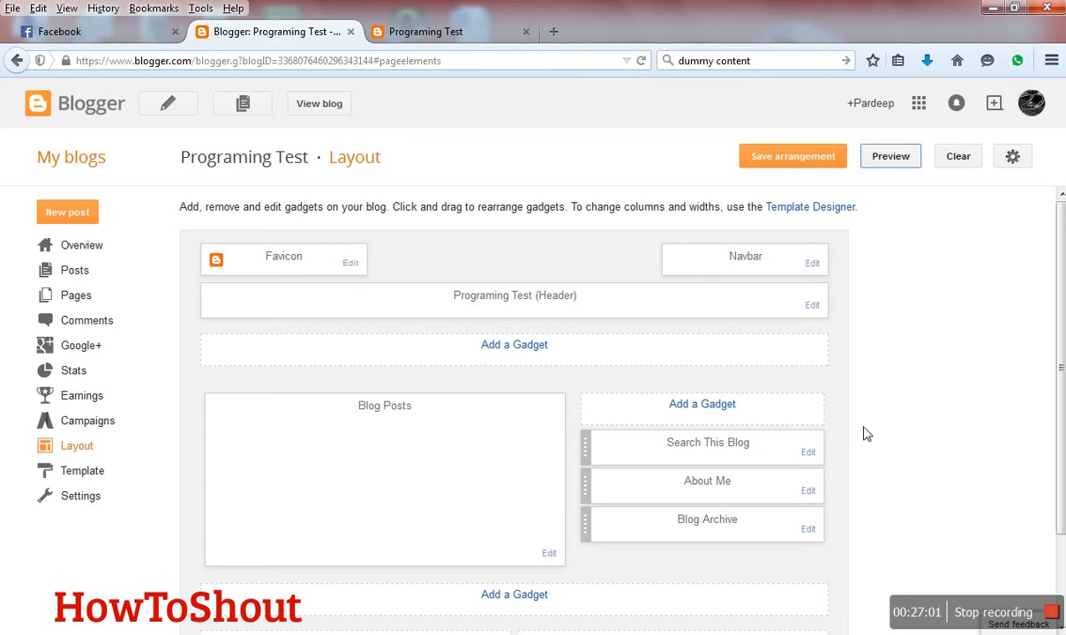
- Open the list of gadgets for the sidebar and look through all the basic gadgets on offer
left_click(724, 415)
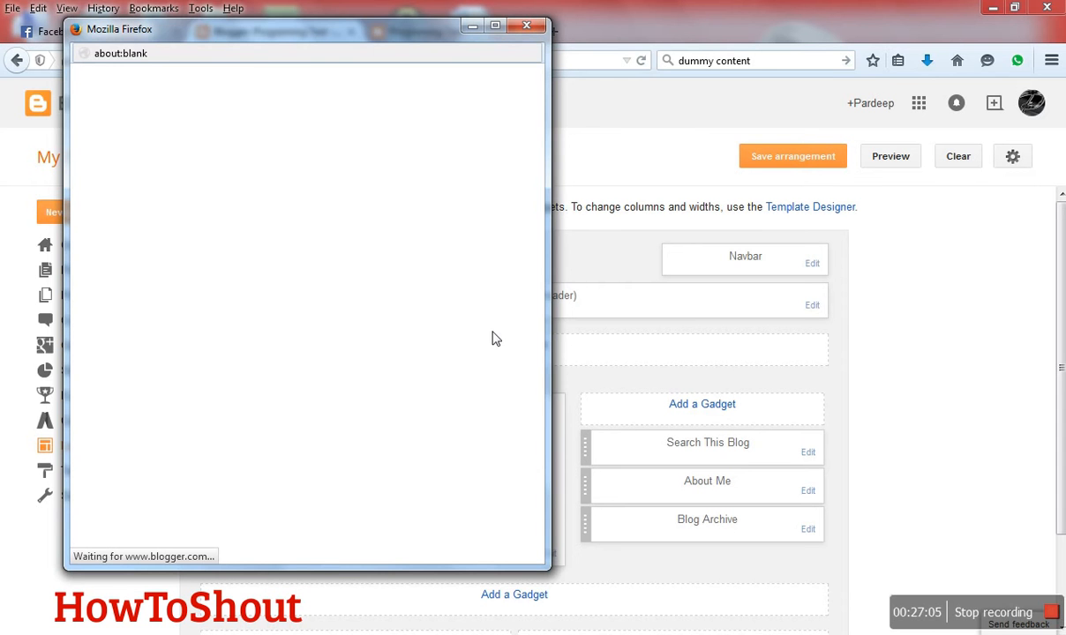
scroll(494, 338, "down", 6)
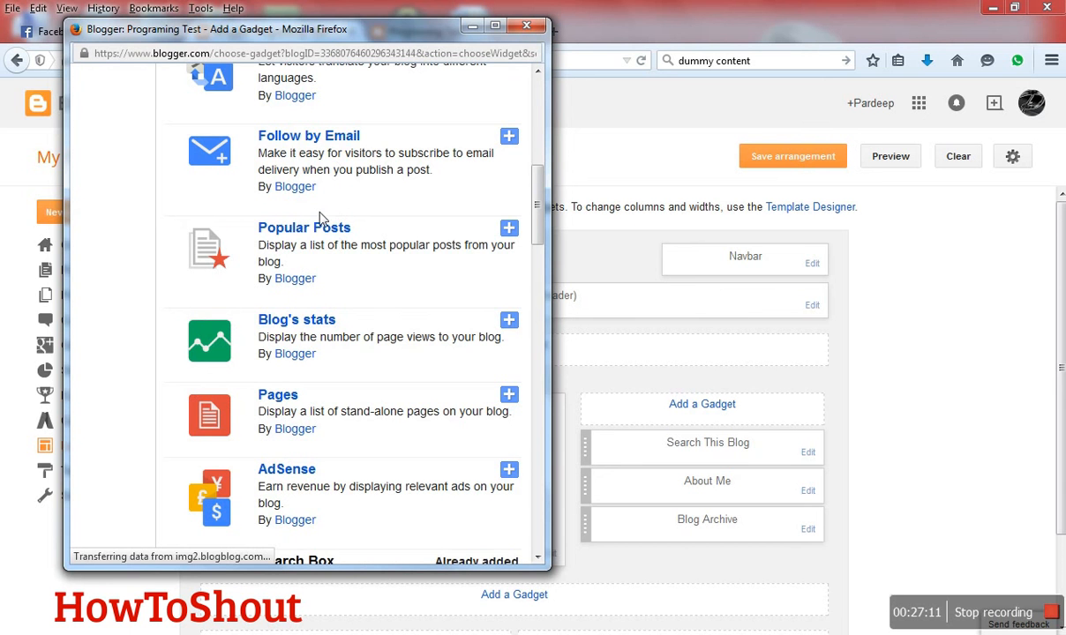
scroll(307, 362, "down", 5)
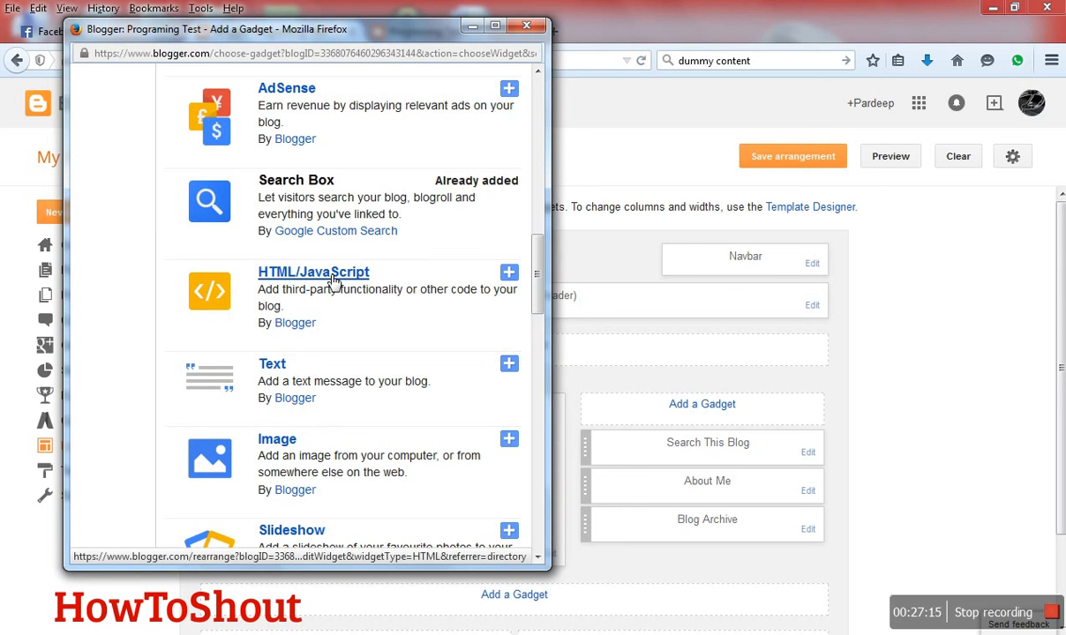
scroll(321, 345, "down", 5)
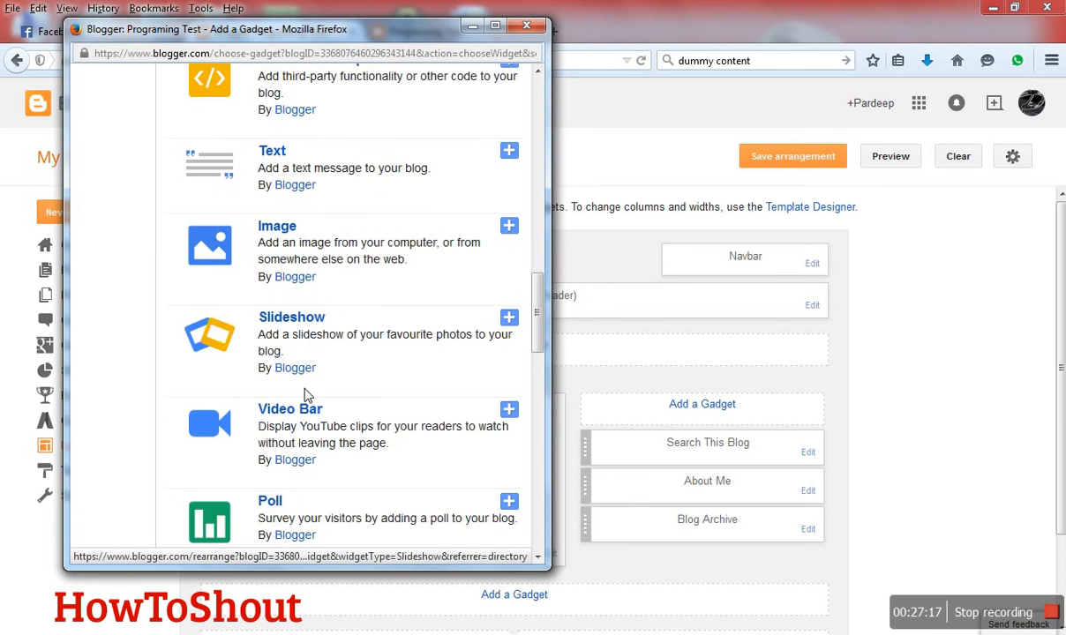
scroll(307, 390, "down", 8)
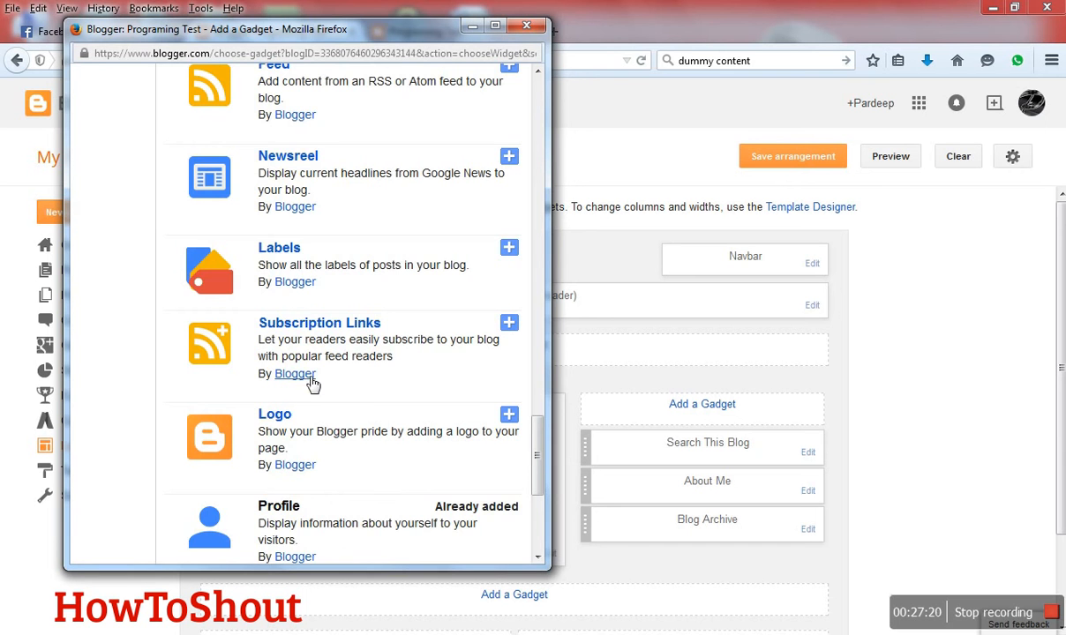
scroll(309, 388, "down", 4)
scroll(311, 396, "down", 3)
scroll(326, 415, "down", 1)
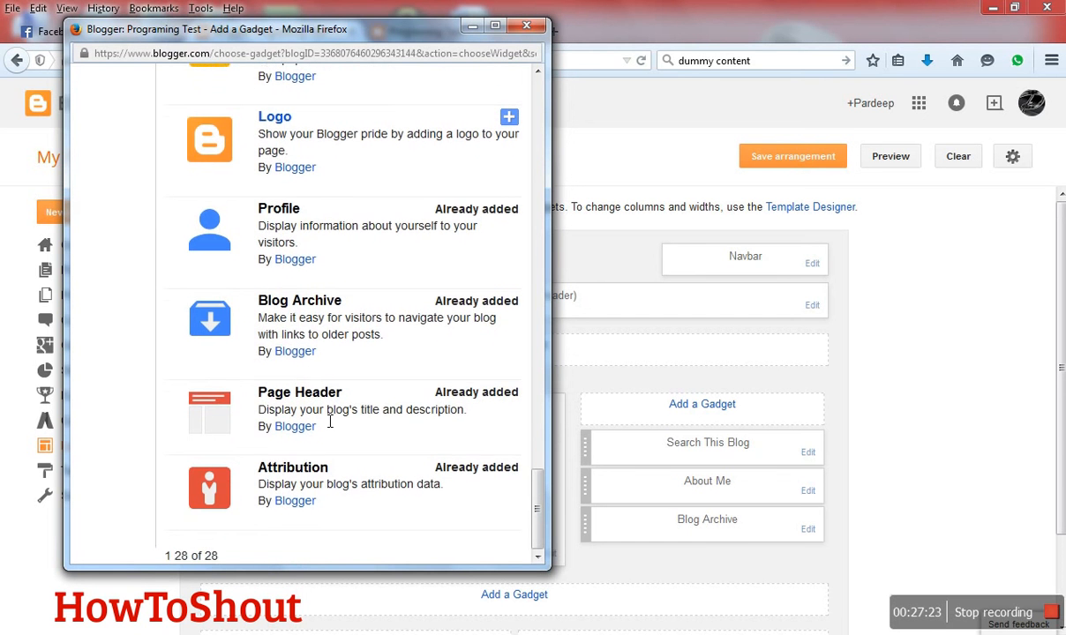
scroll(247, 397, "up", 20)
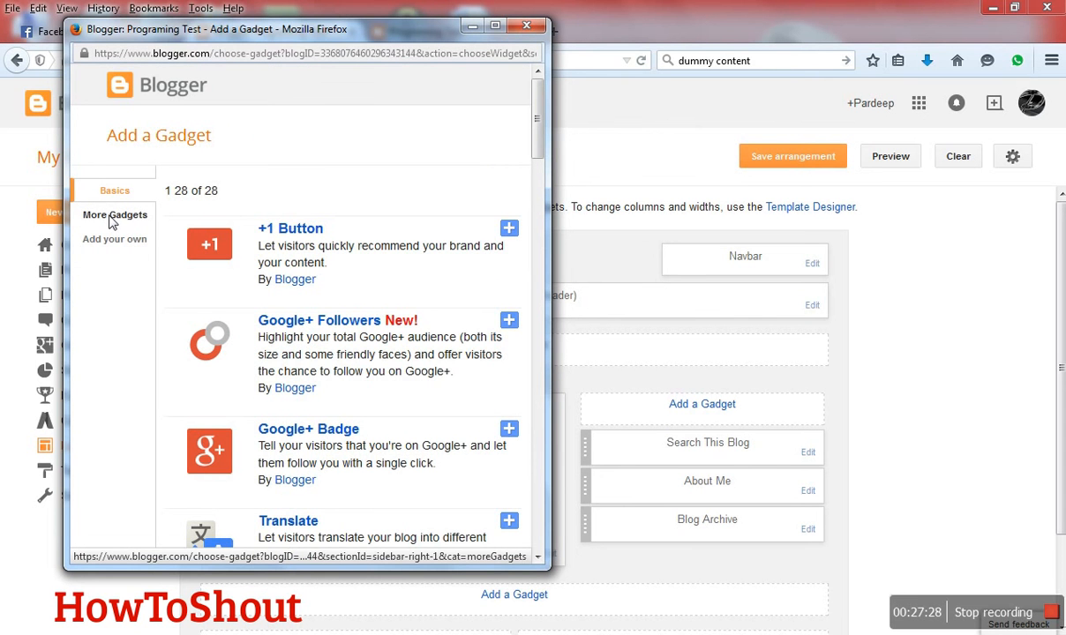
- Add the Contact Form gadget from the additional gadgets to the sidebar, keeping the title "Contact Form"
left_click(113, 216)
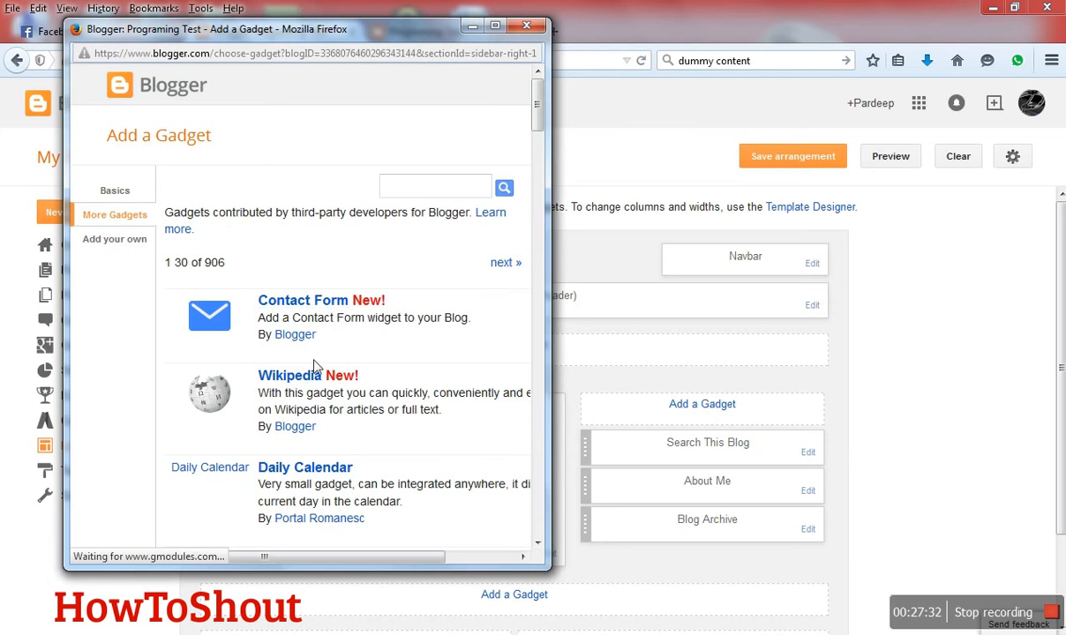
scroll(319, 374, "down", 2)
scroll(185, 295, "down", 4)
scroll(186, 294, "up", 6)
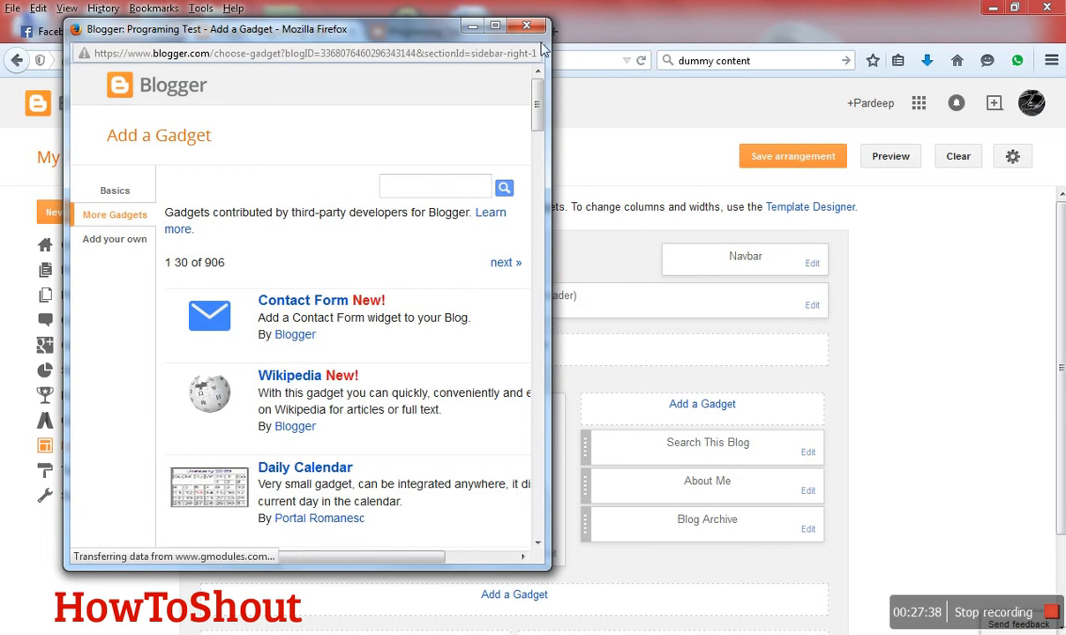
left_click(300, 311)
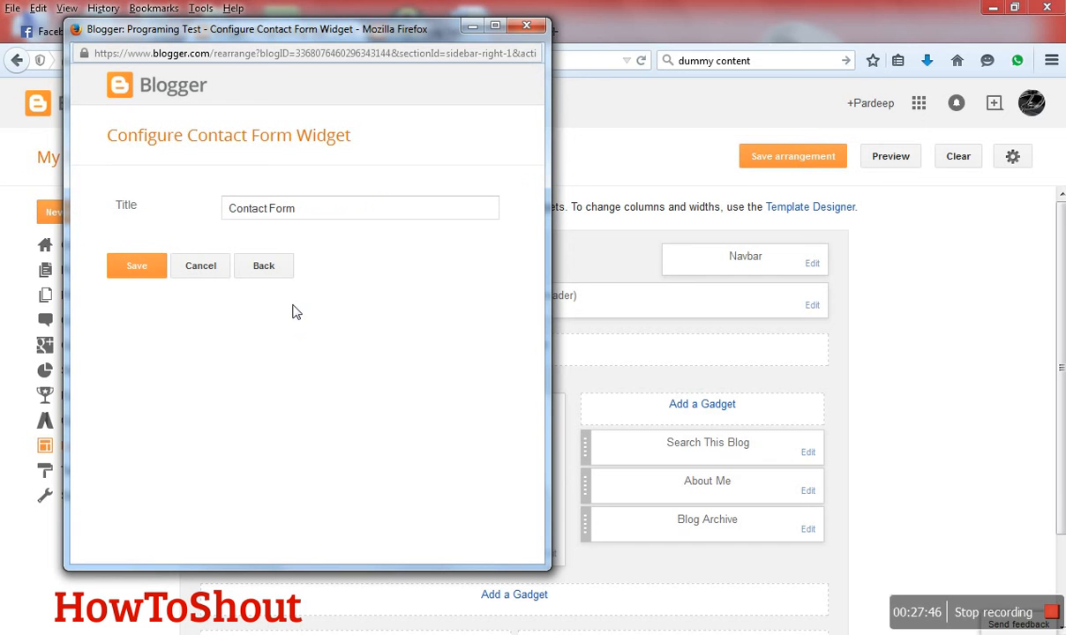
left_click(137, 264)
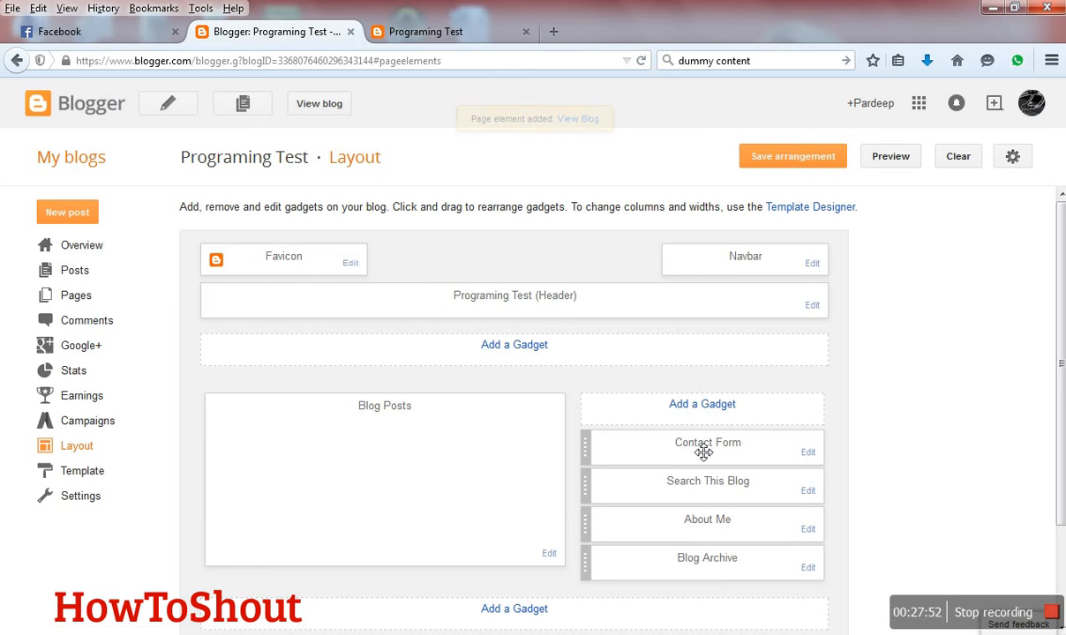
- Preview the layout, check the contact form in the blog's sidebar, and close the preview
left_click(888, 159)
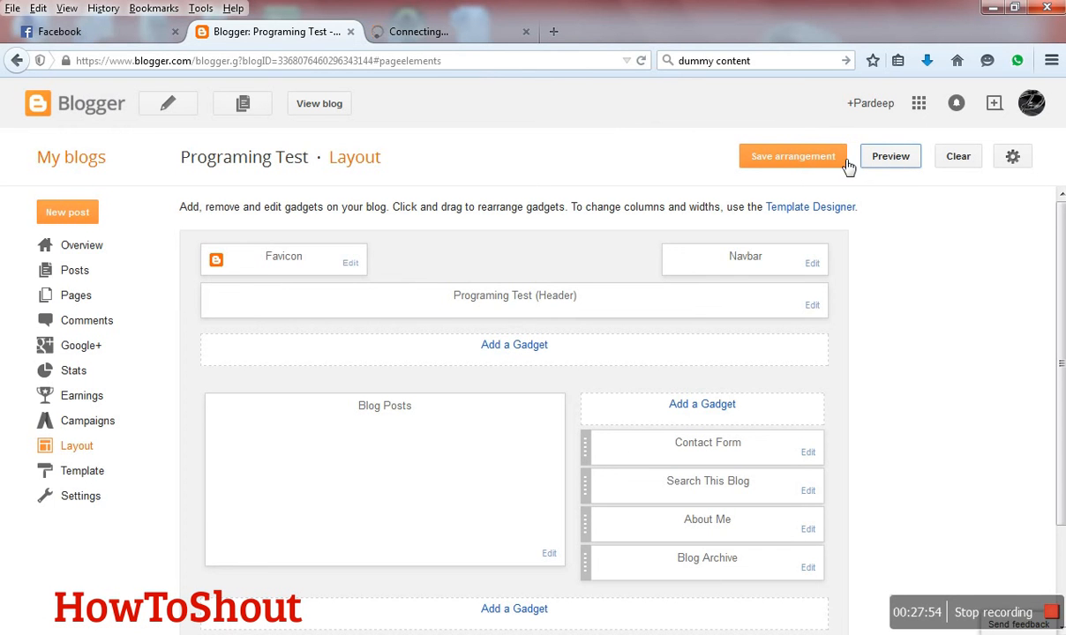
left_click(473, 35)
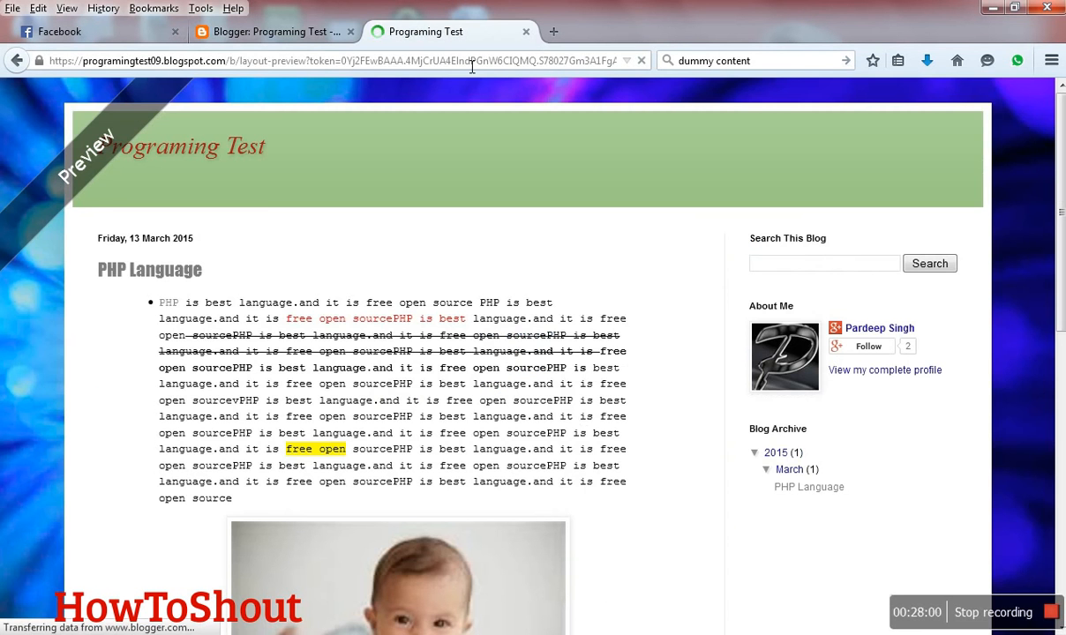
middle_click(468, 159)
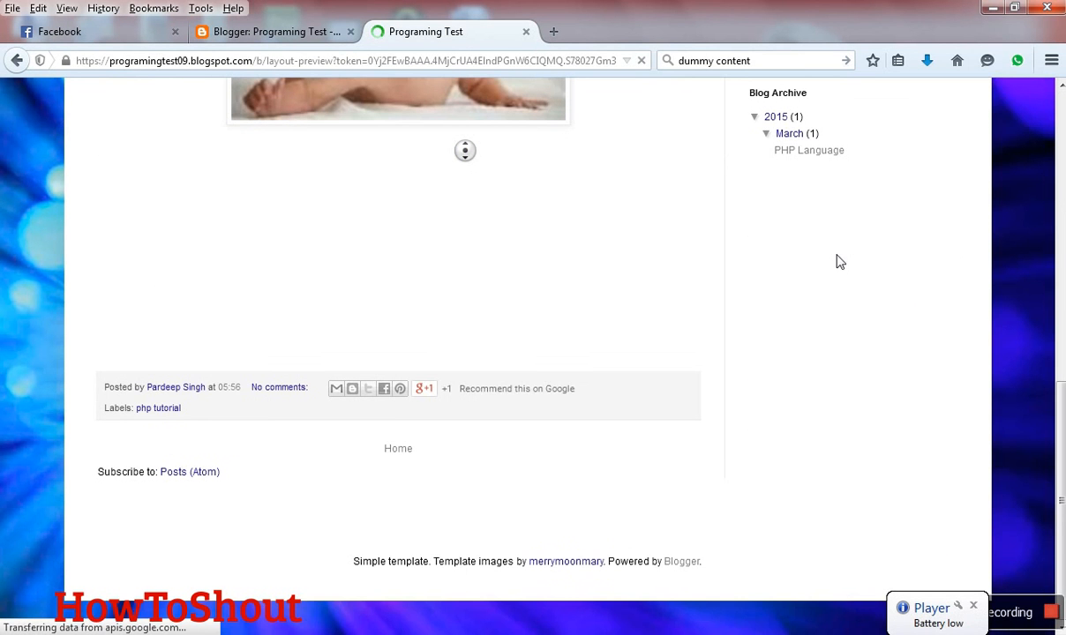
left_click(1059, 428)
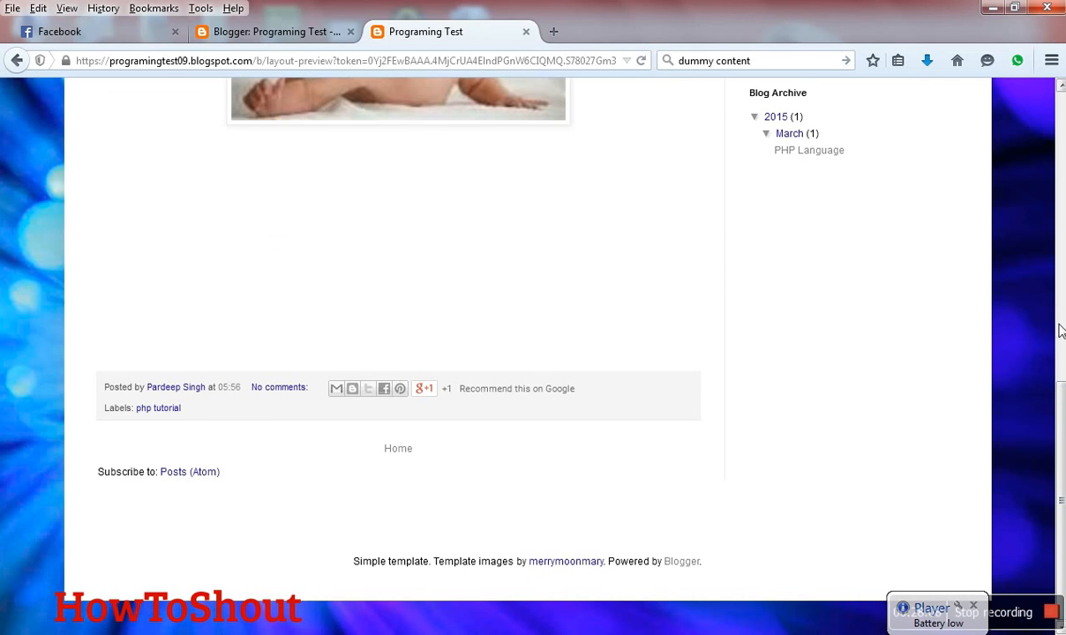
scroll(1056, 309, "up", 10)
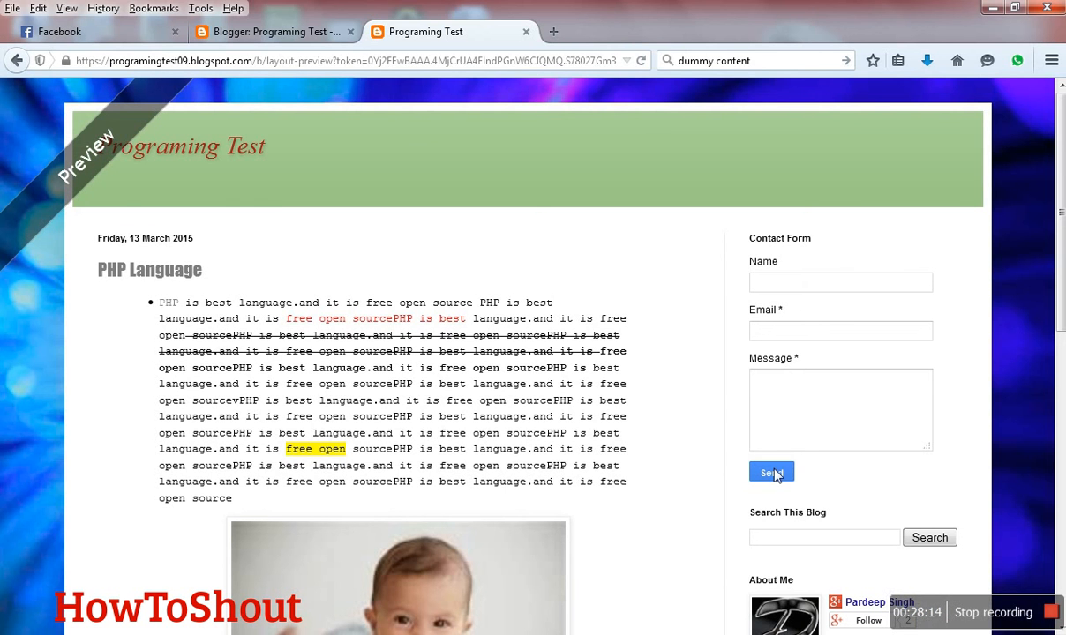
left_click(526, 31)
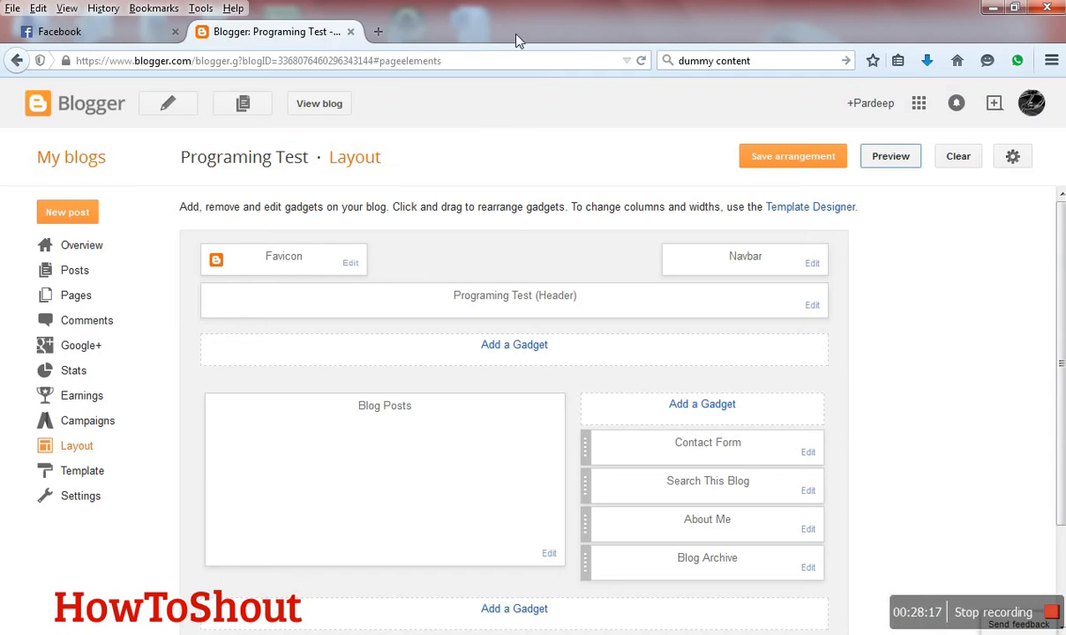
- Save the gadget arrangement, open a fresh preview of the blog, and return to the layout
left_click(761, 159)
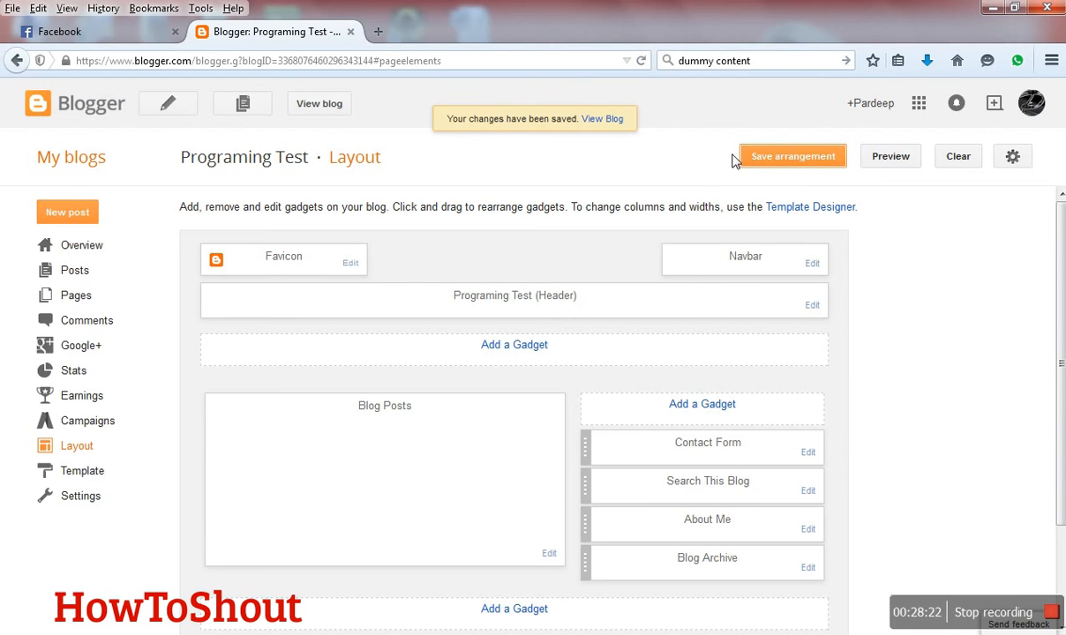
left_click(890, 157)
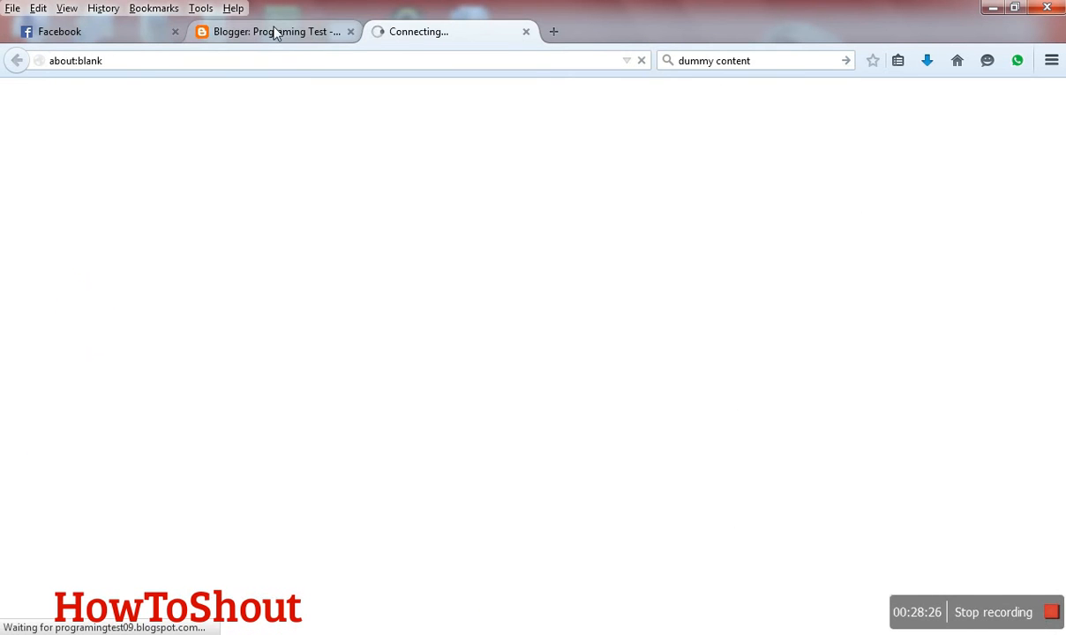
left_click(275, 34)
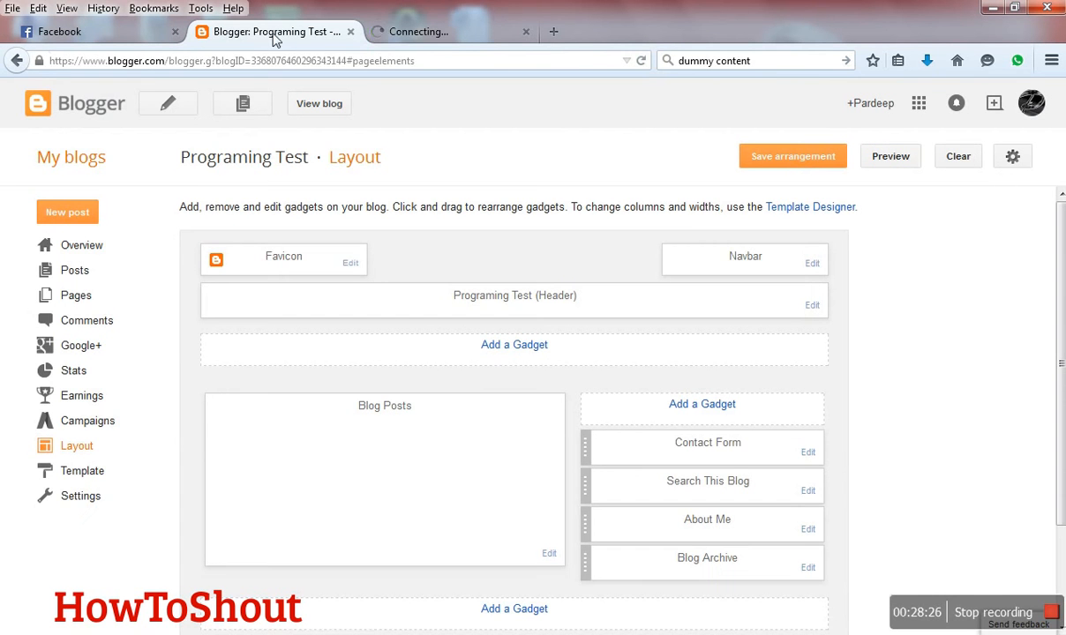
- Open the blog template's HTML code, check the contact form in the loaded preview, and close that preview
left_click(83, 475)
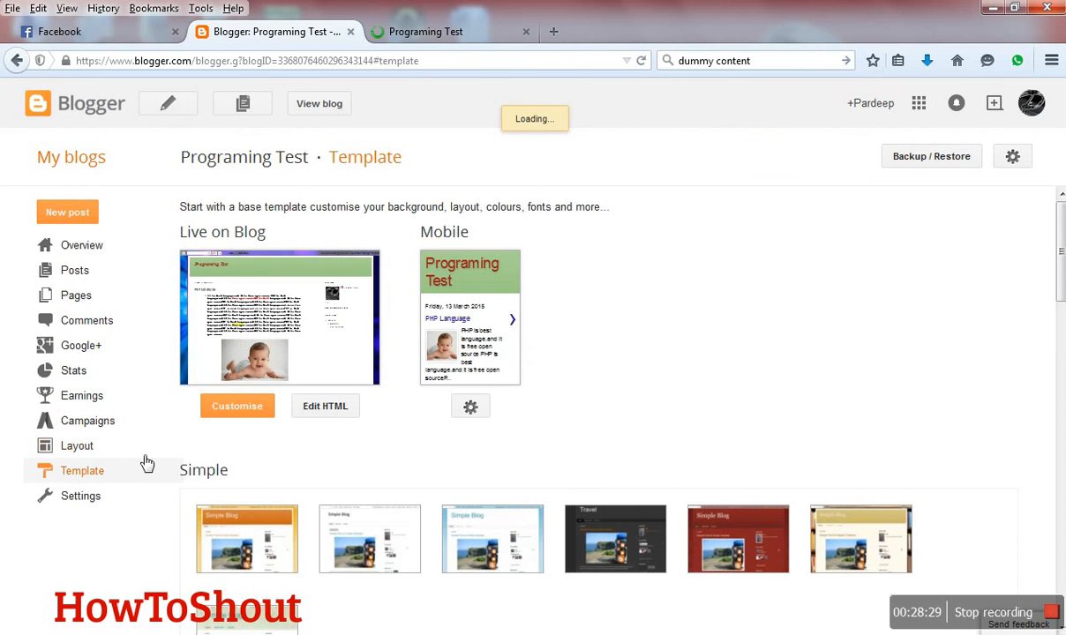
left_click(255, 412)
left_click(306, 417)
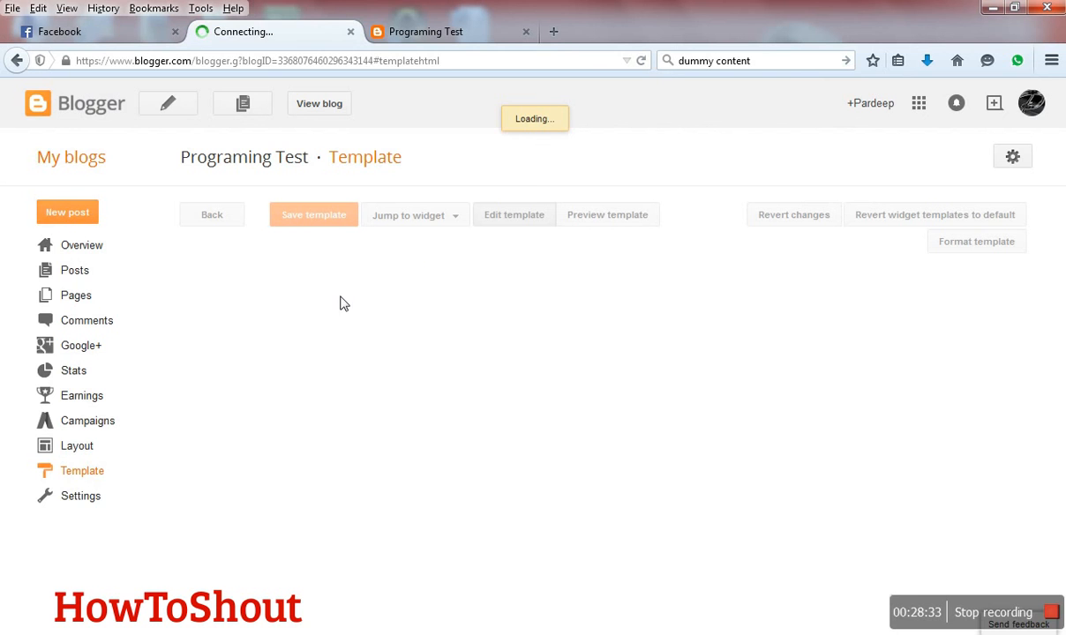
left_click(389, 33)
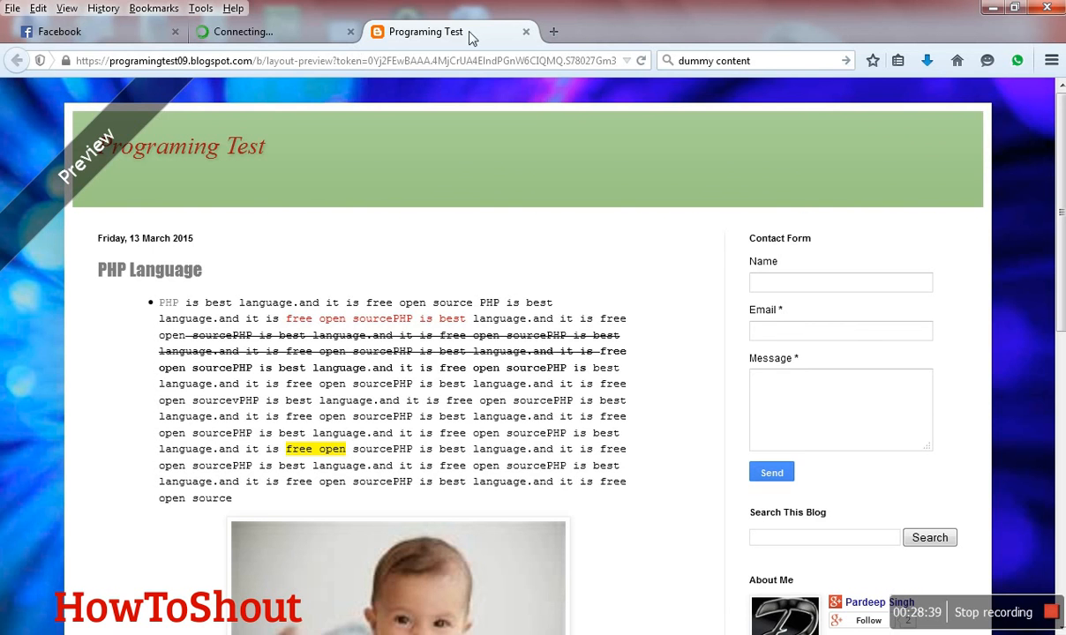
left_click(527, 32)
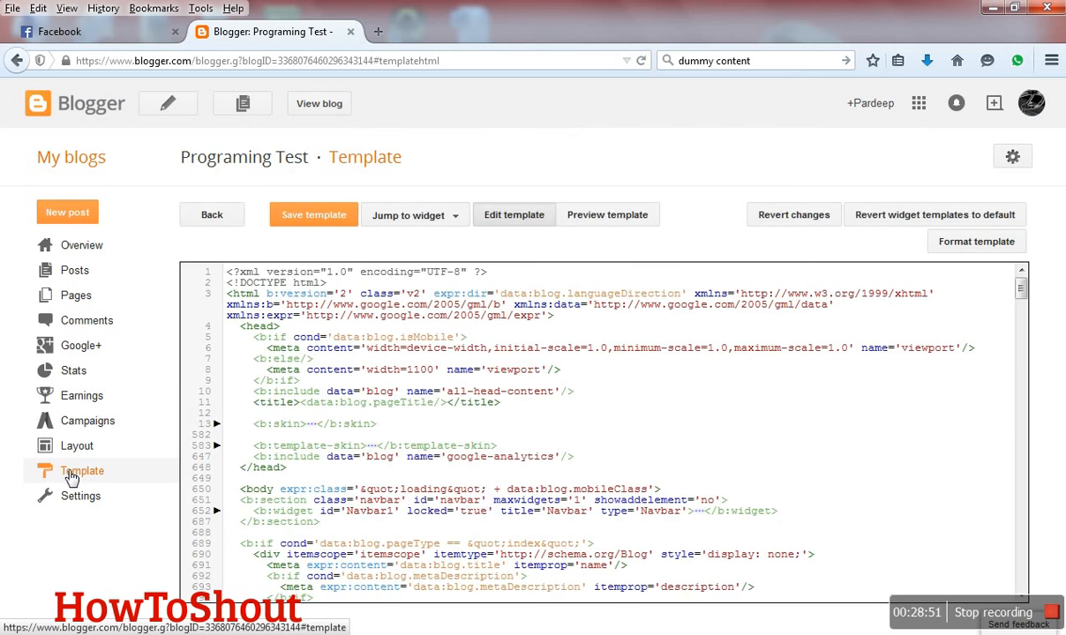
- Look through the template's HTML code and go back to the template overview without editing it
left_click(324, 386)
scroll(324, 385, "down", 15)
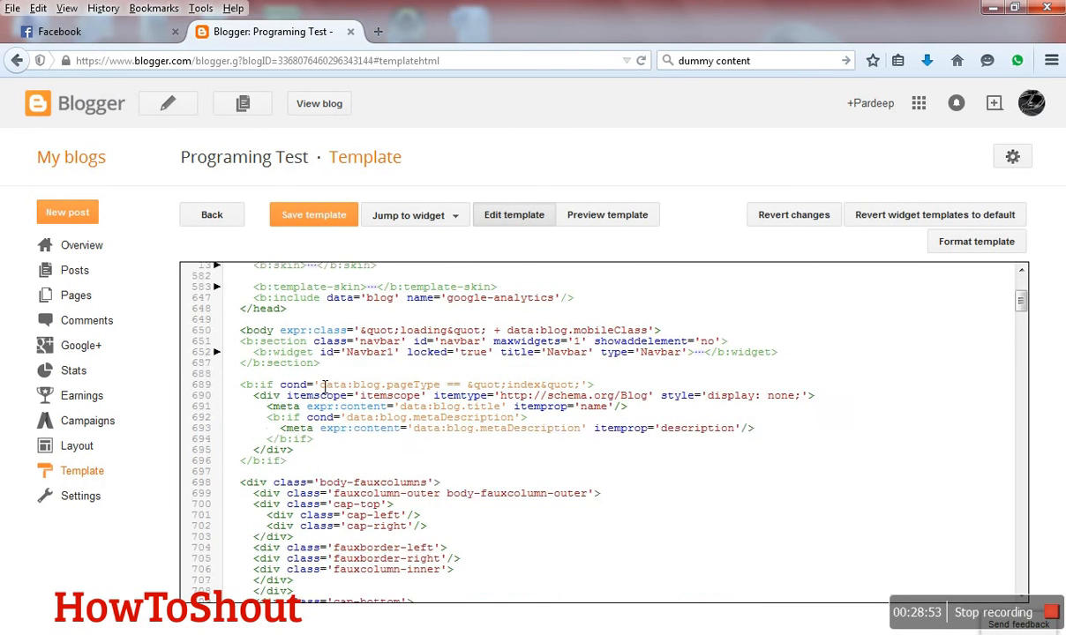
scroll(329, 383, "down", 10)
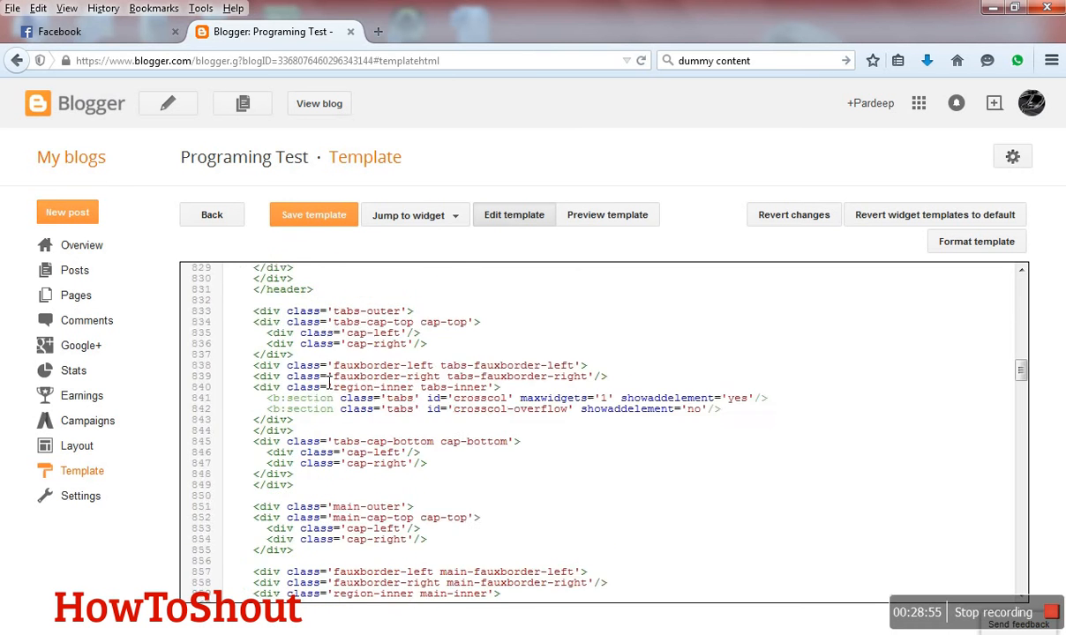
scroll(329, 381, "down", 3)
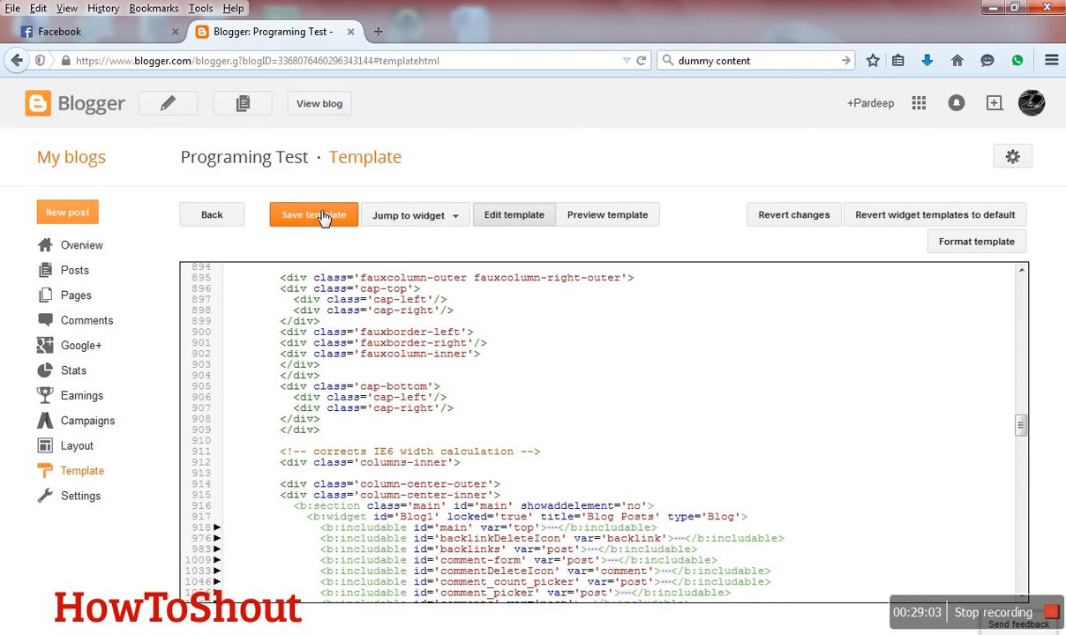
left_click(222, 225)
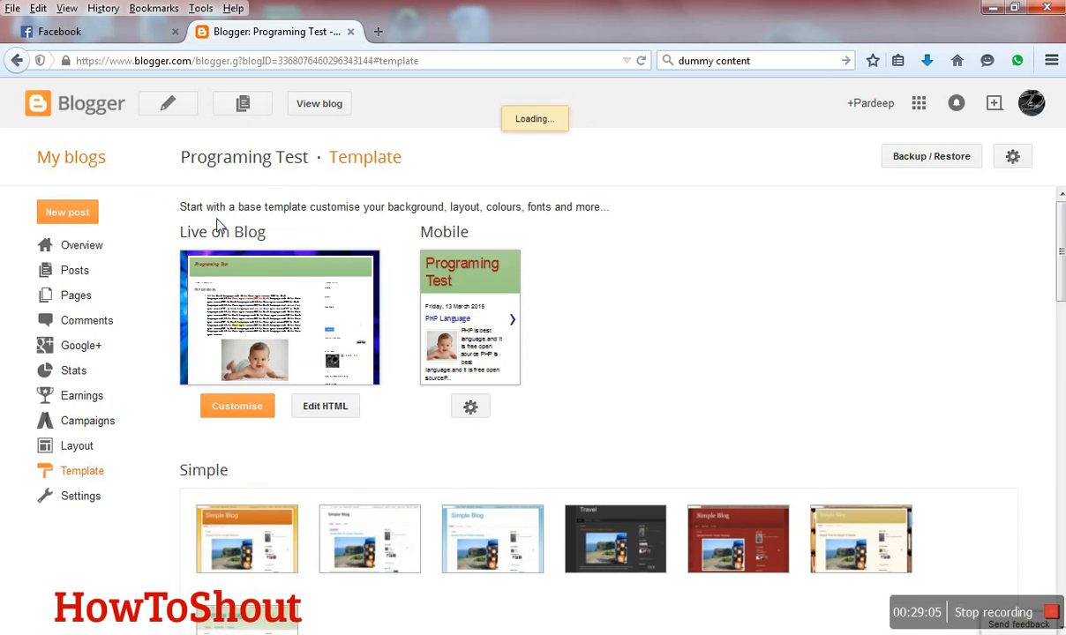
- Browse the template gallery from the Simple designs down to Travel, and open the blog's basic settings
scroll(265, 441, "down", 2)
scroll(269, 485, "down", 1)
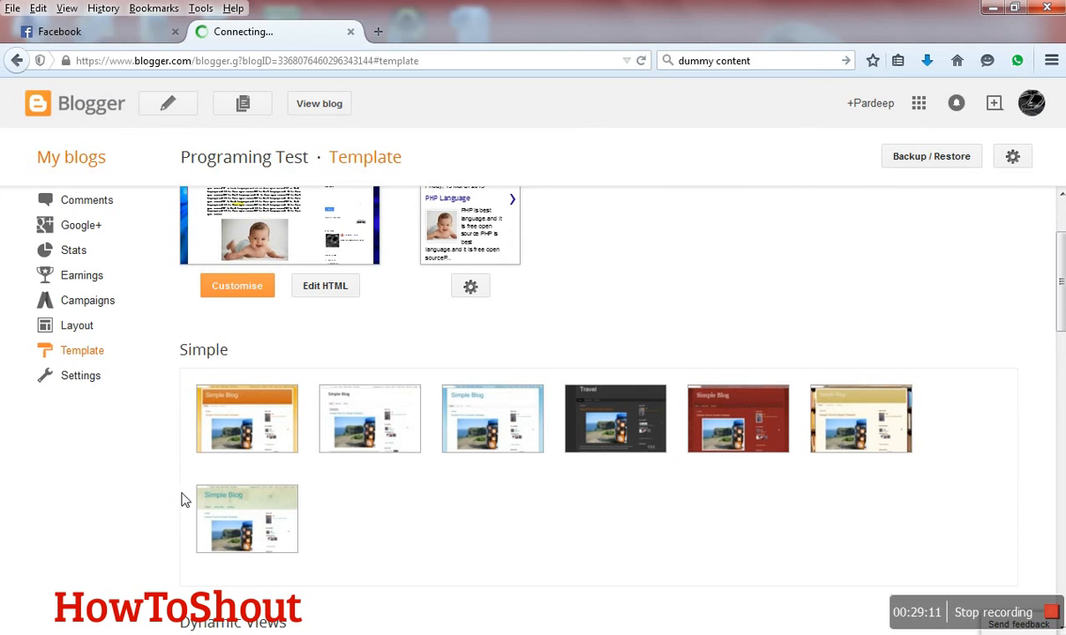
scroll(185, 472, "down", 3)
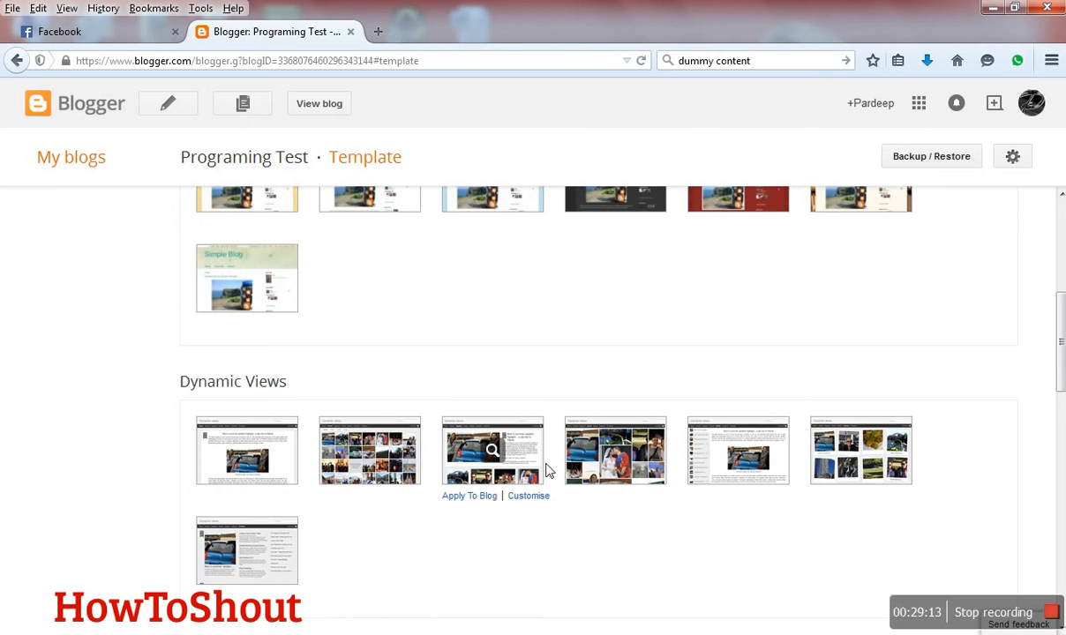
scroll(716, 464, "down", 3)
scroll(291, 404, "down", 2)
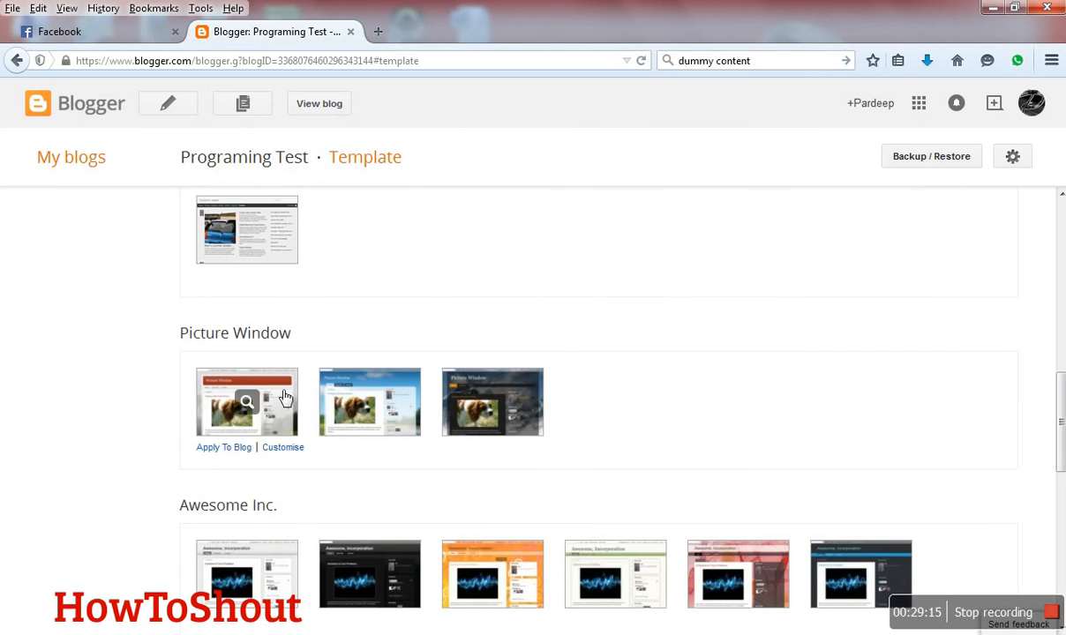
scroll(304, 404, "down", 3)
scroll(304, 404, "down", 5)
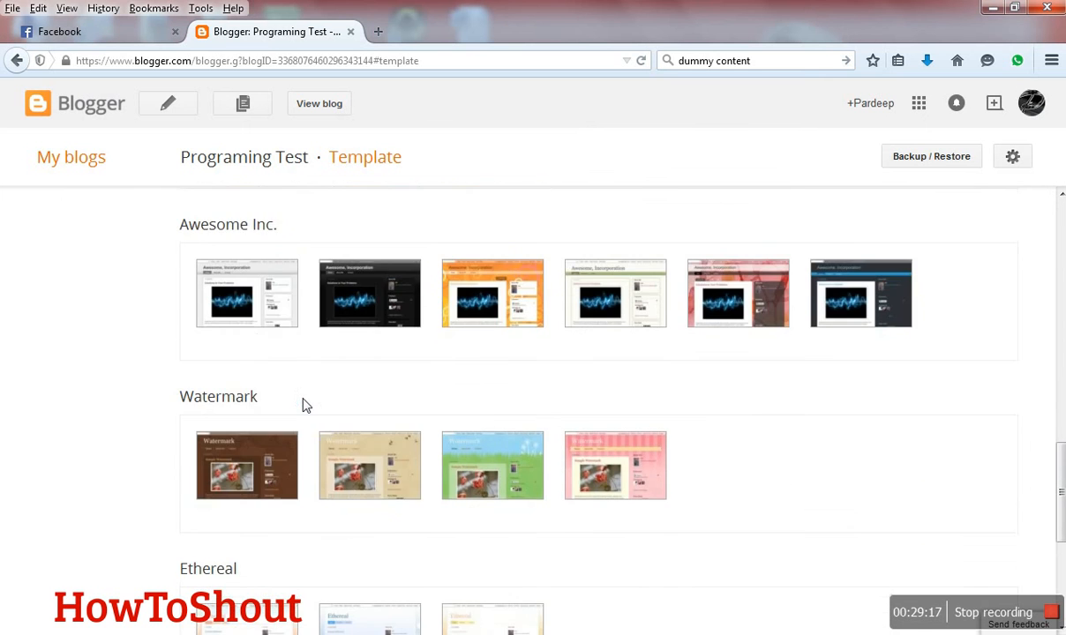
scroll(300, 409, "up", 12)
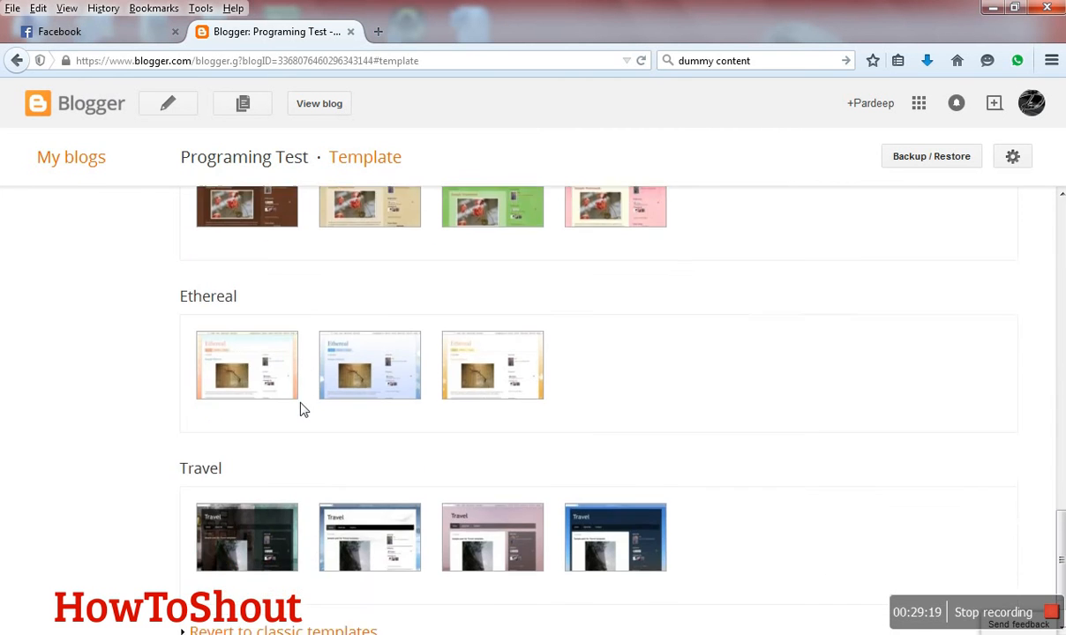
scroll(121, 430, "up", 3)
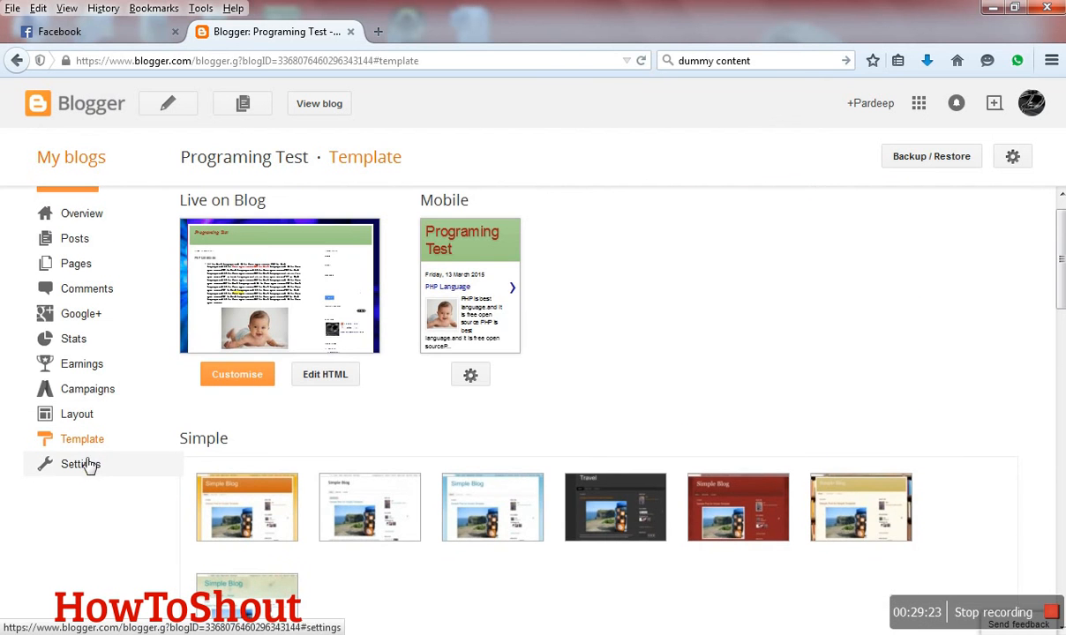
left_click(83, 465)
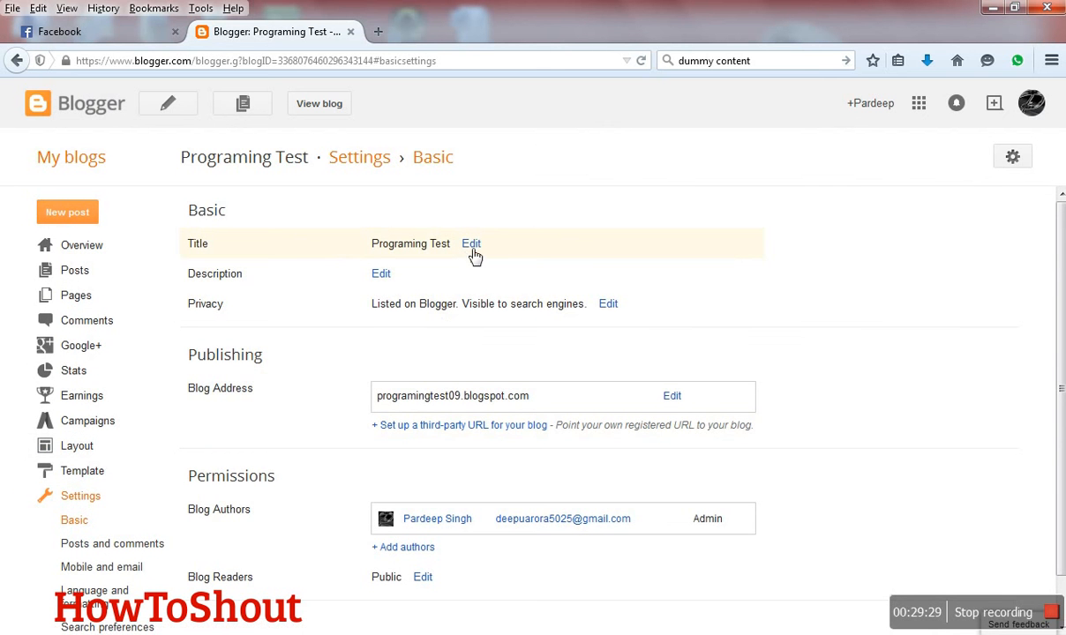
- Set the blog description to "The basic trial" and save the change
left_click(381, 276)
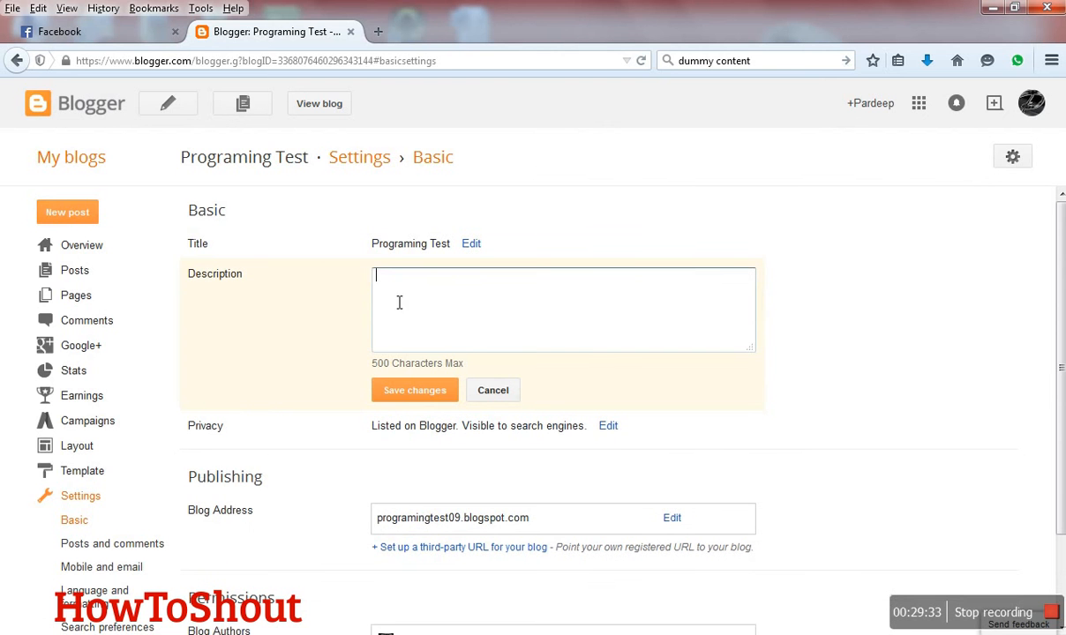
type("The basic ")
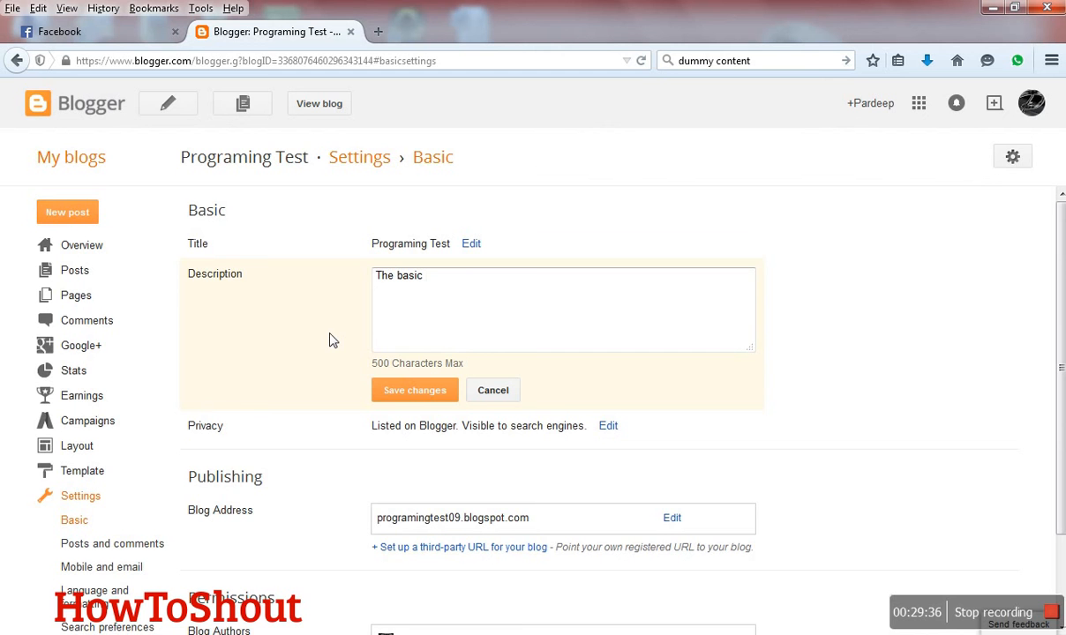
type("trial")
left_click(385, 397)
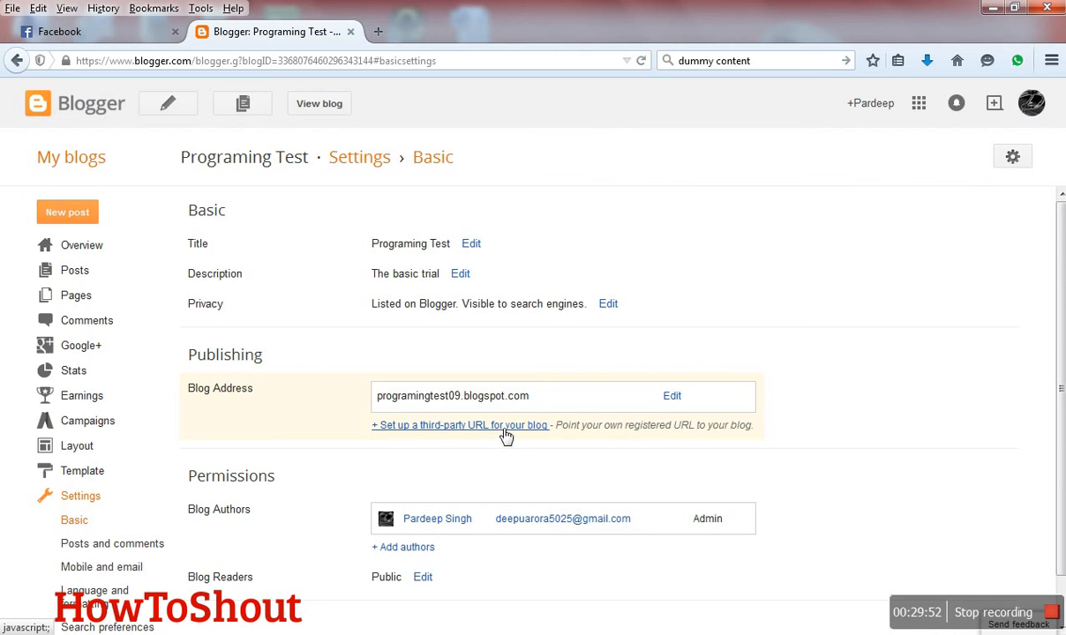
- Review the remaining basic settings, and check the unit options for the main-page post limit in the posts and comments settings
scroll(274, 471, "down", 1)
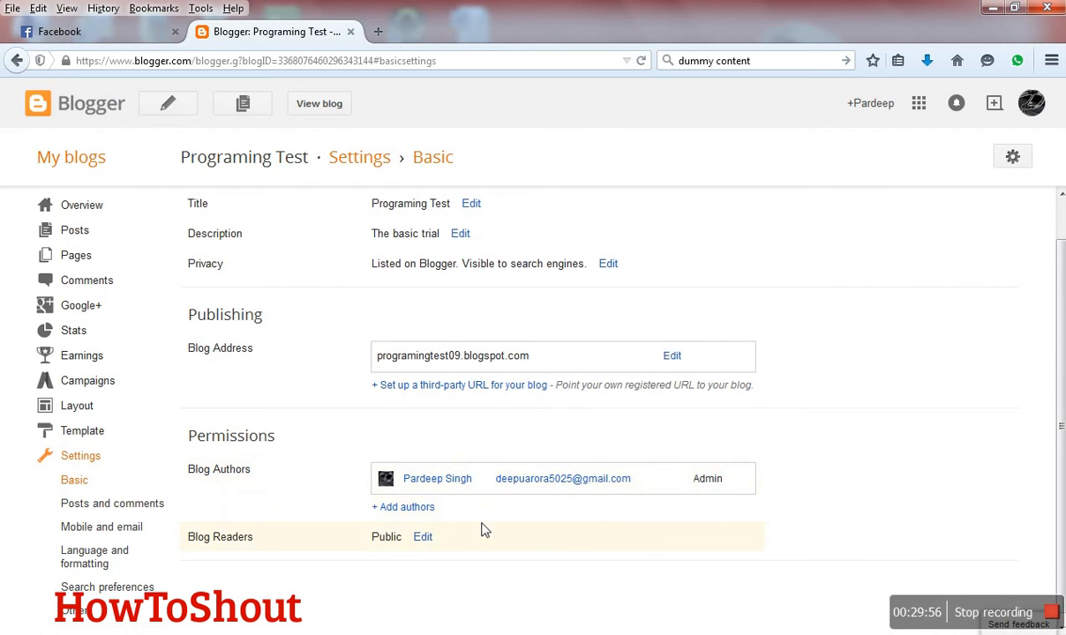
scroll(459, 530, "down", 1)
left_click(134, 496)
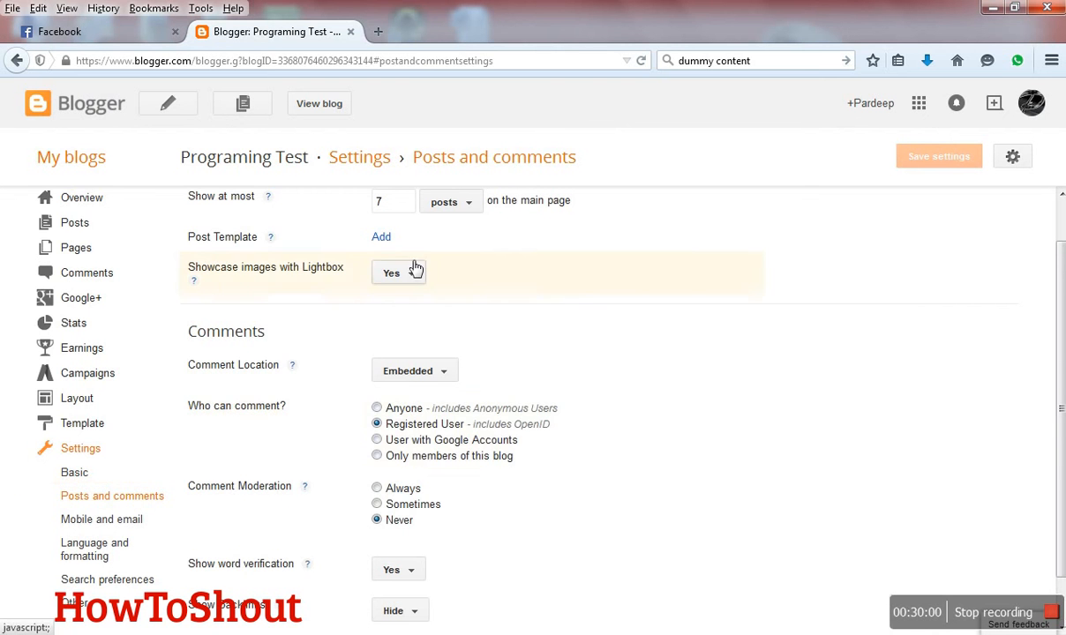
scroll(413, 272, "up", 1)
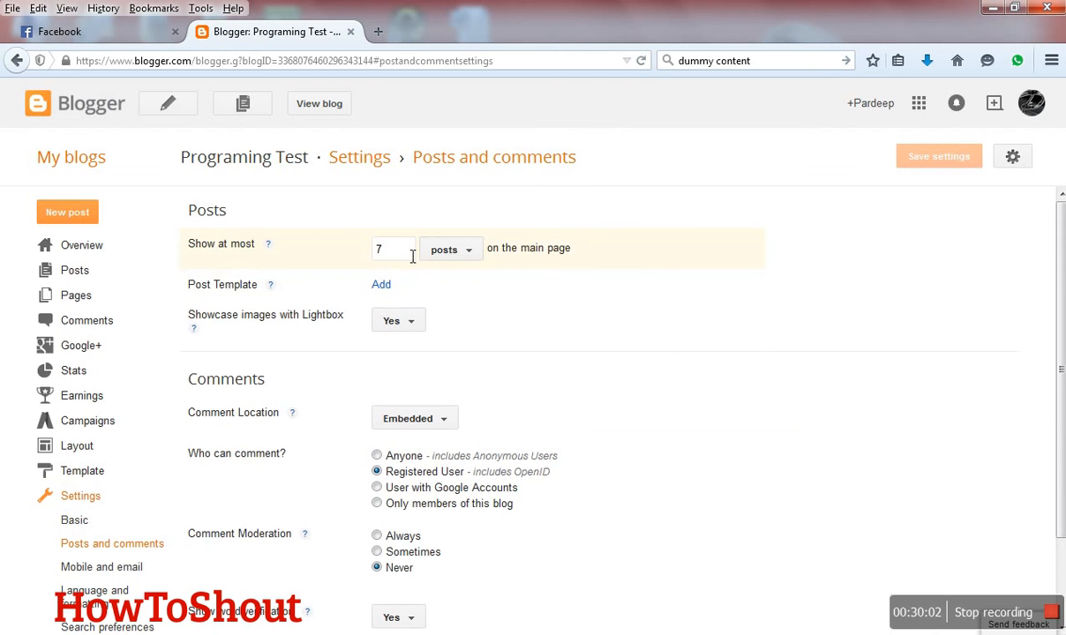
double_click(391, 264)
left_click(469, 250)
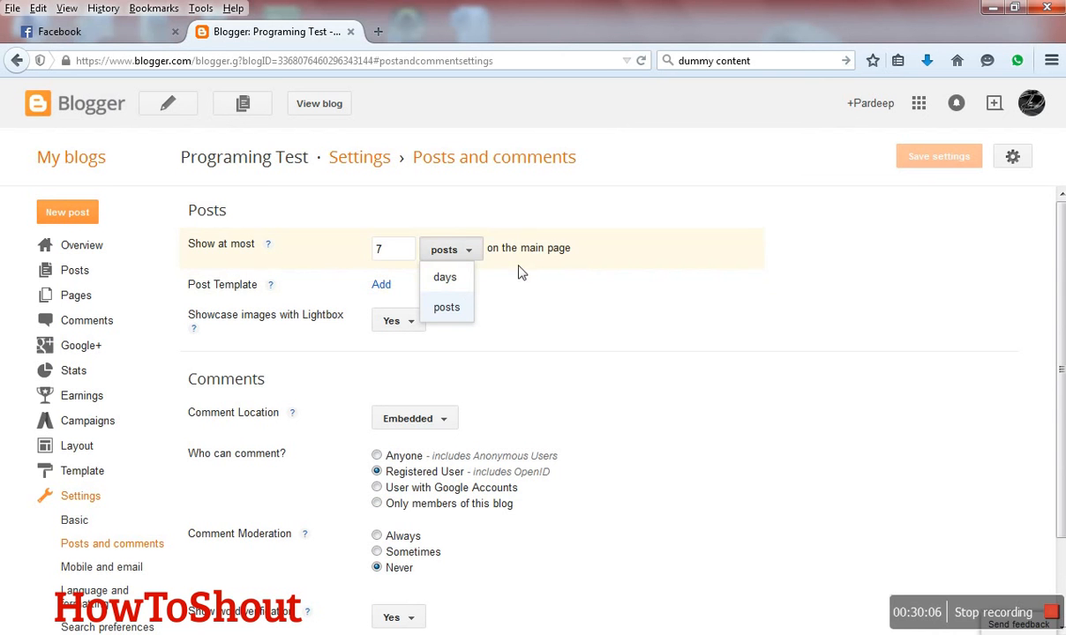
left_click(569, 253)
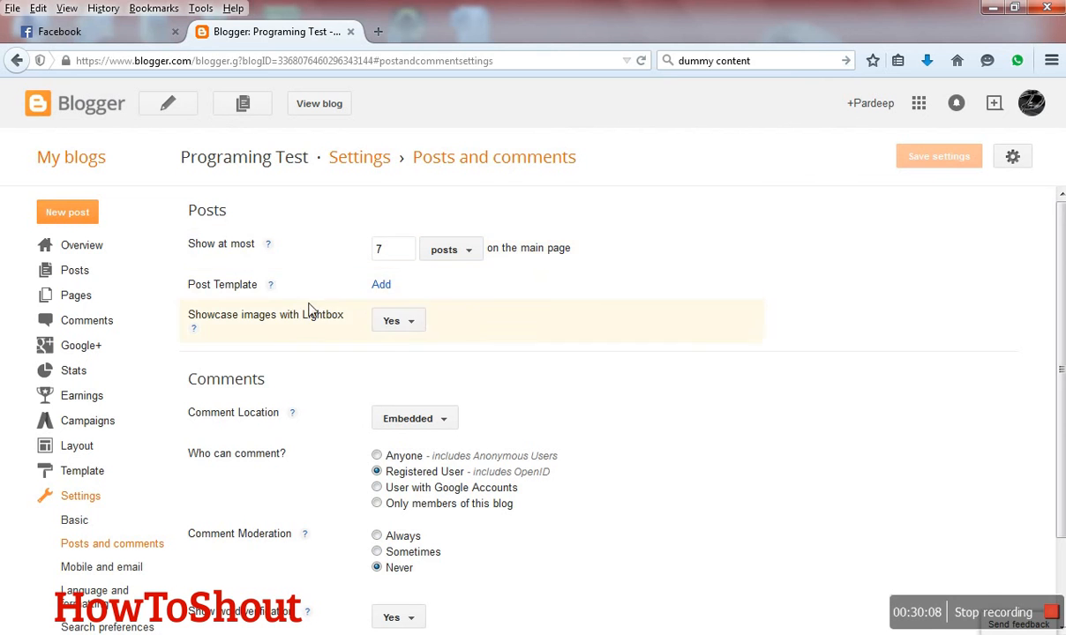
- Open an empty post template field, remove it again, and look over the comment settings
left_click(390, 290)
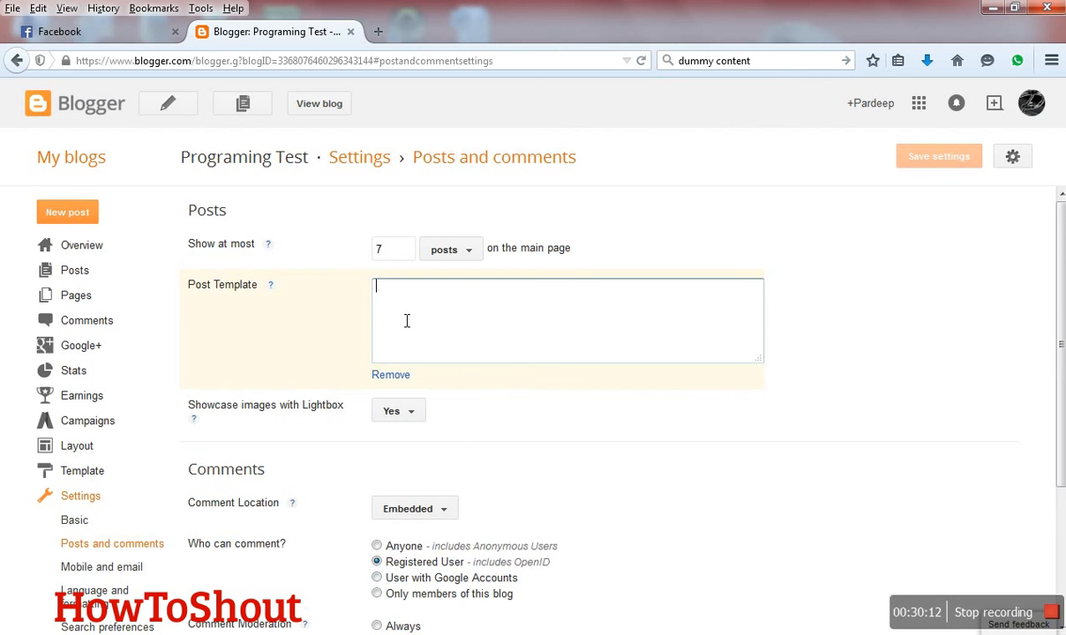
left_click(401, 375)
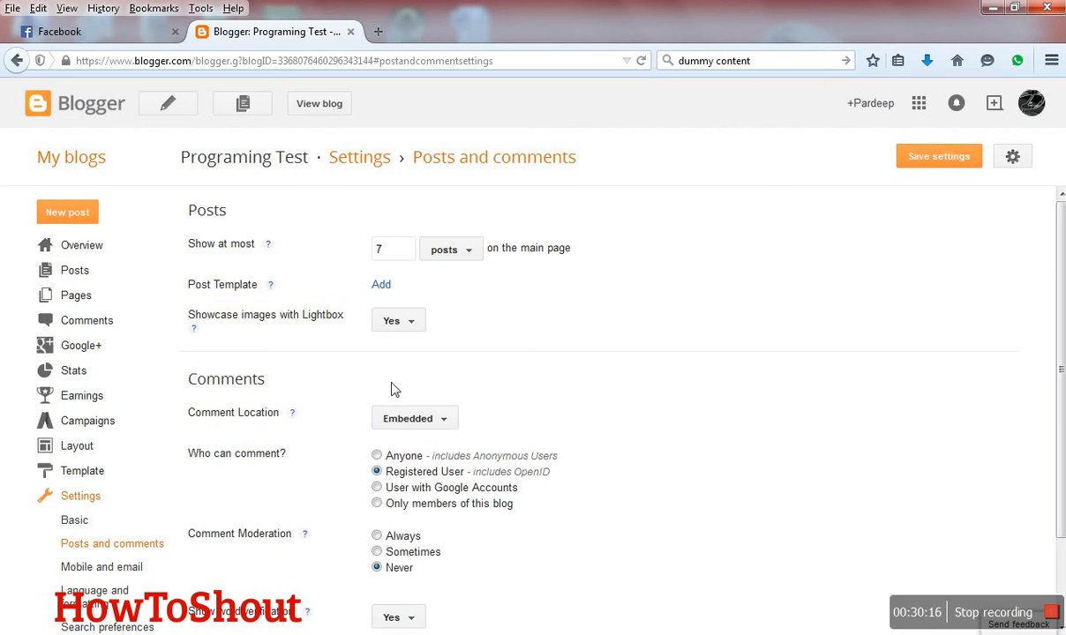
scroll(388, 390, "down", 2)
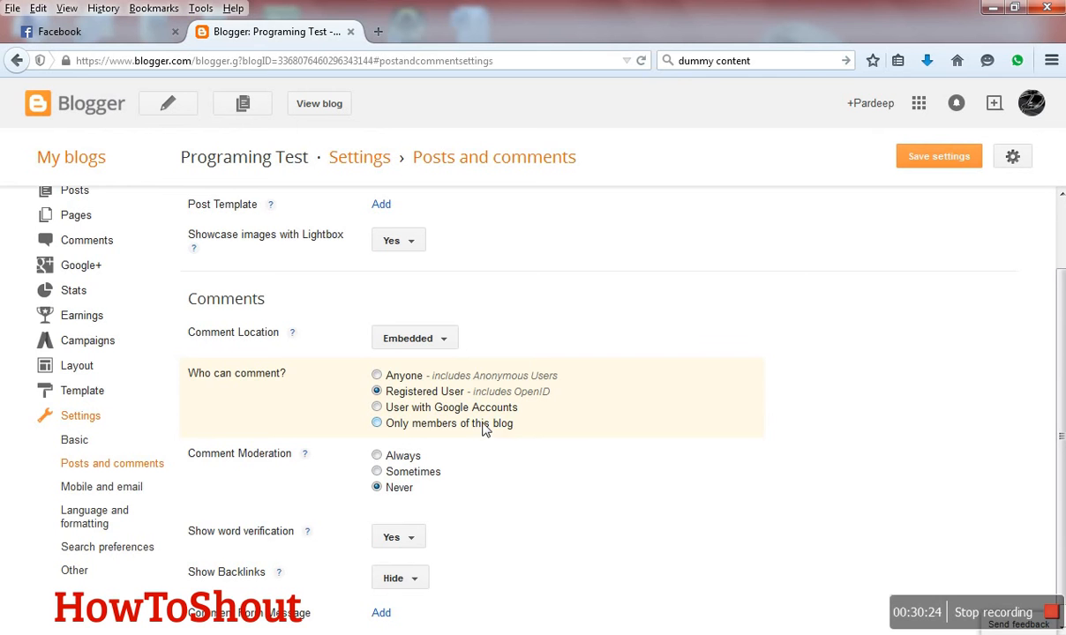
scroll(483, 428, "down", 1)
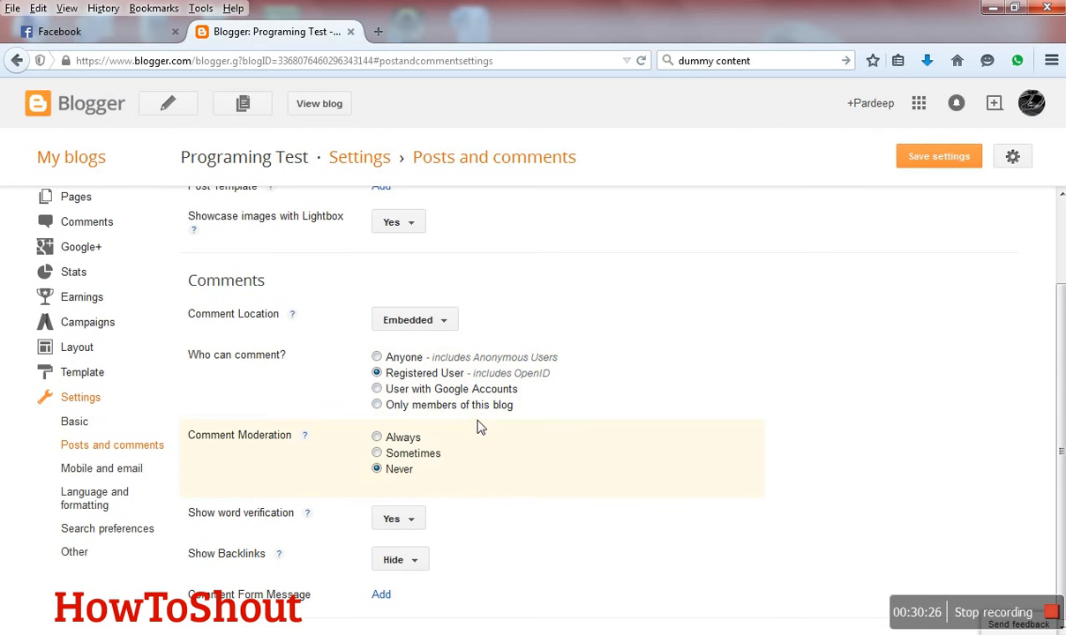
- Start configuring posting by email in the mobile and email settings, and discard it by moving on to language and formatting
left_click(107, 478)
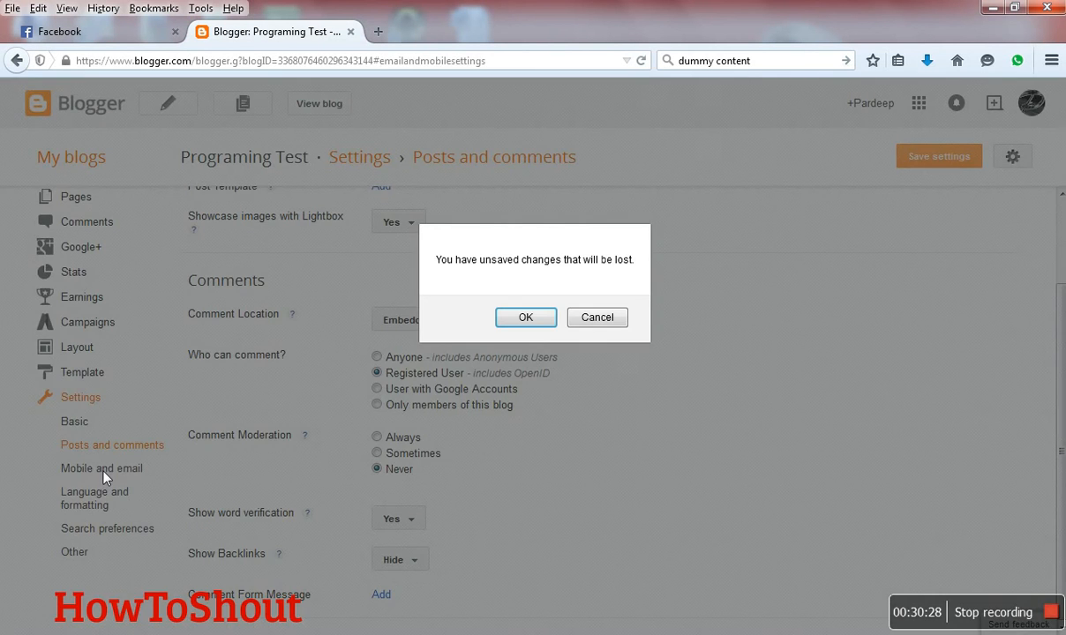
left_click(524, 319)
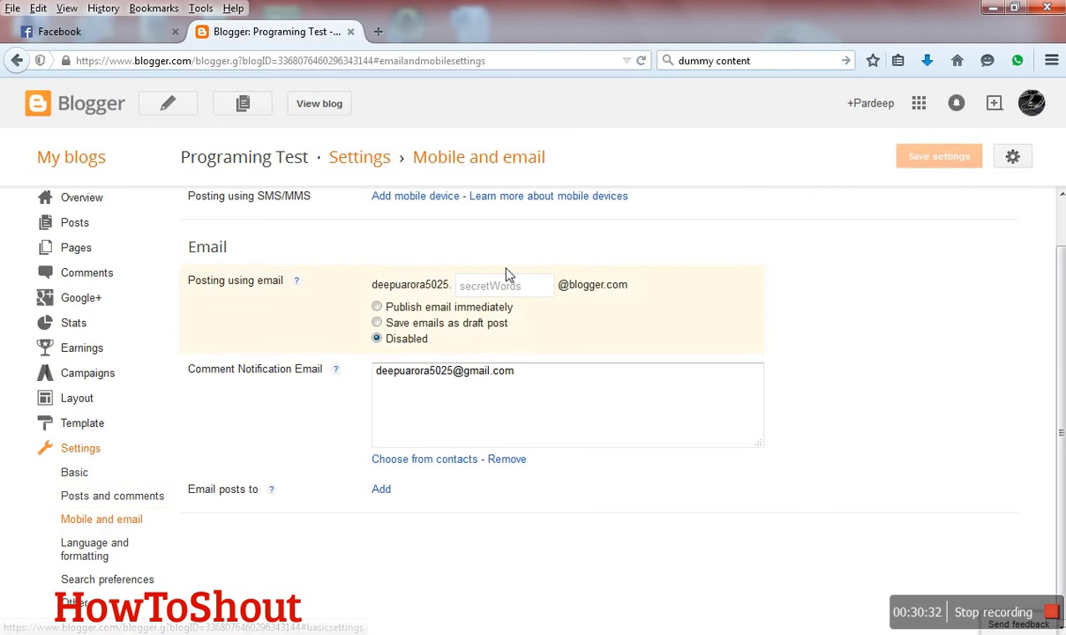
left_click(505, 294)
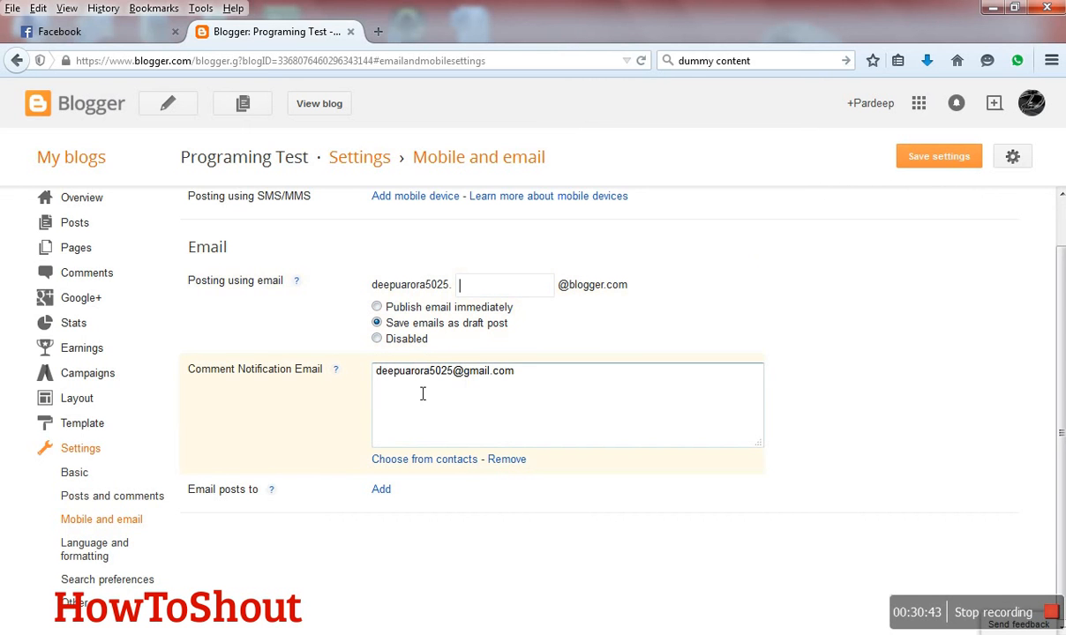
left_click(79, 549)
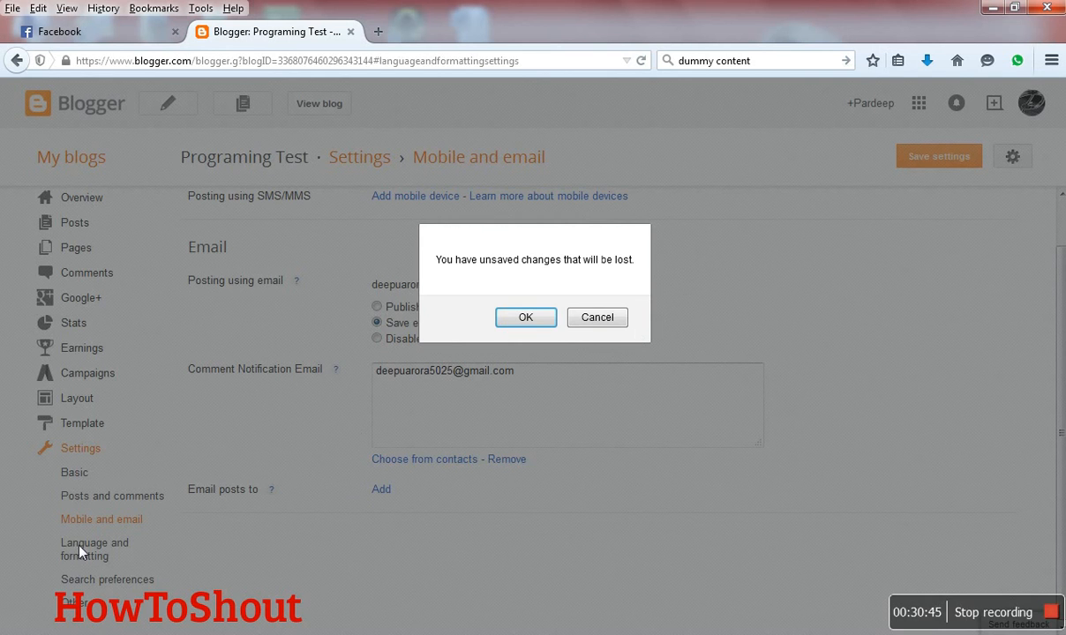
left_click(549, 319)
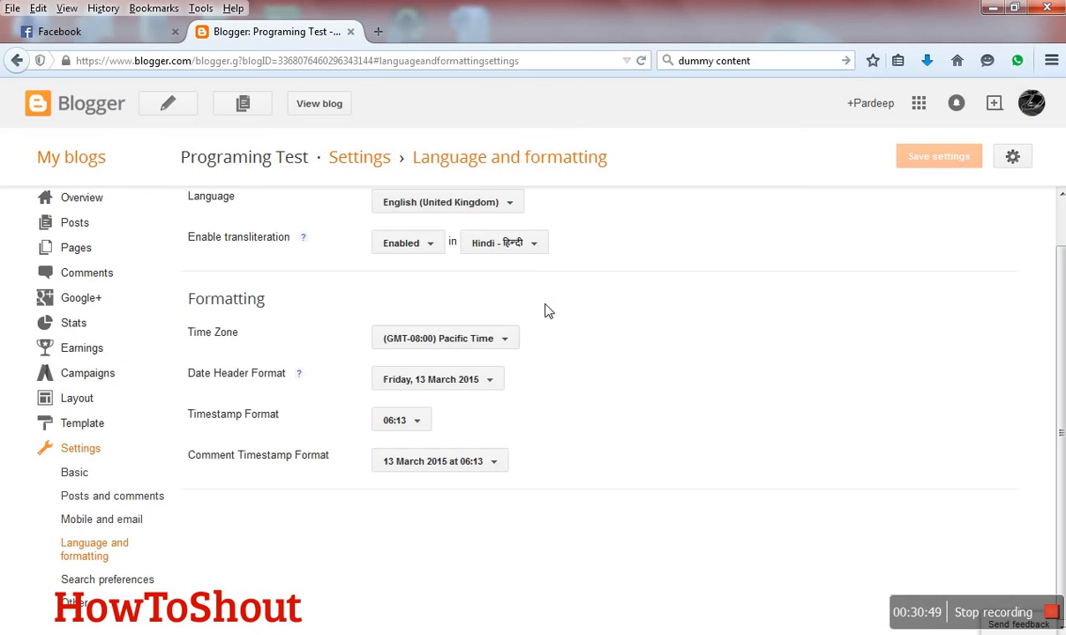
- Examine the available blog languages and time zones in the language and formatting settings without changing them
scroll(496, 318, "up", 1)
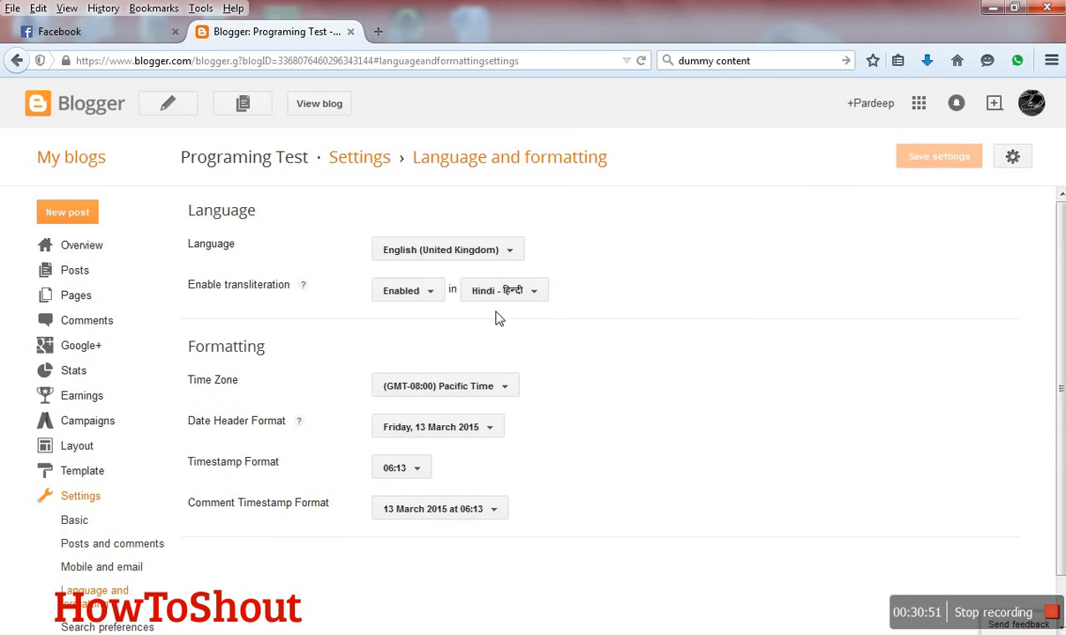
left_click(479, 251)
scroll(452, 323, "down", 8)
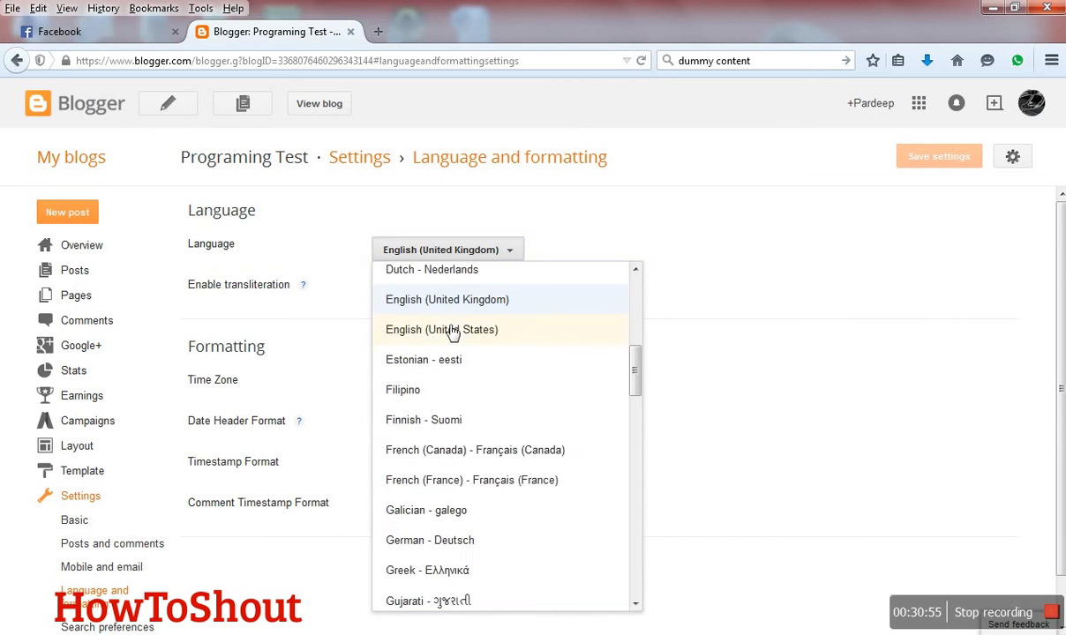
scroll(468, 368, "down", 5)
left_click(706, 408)
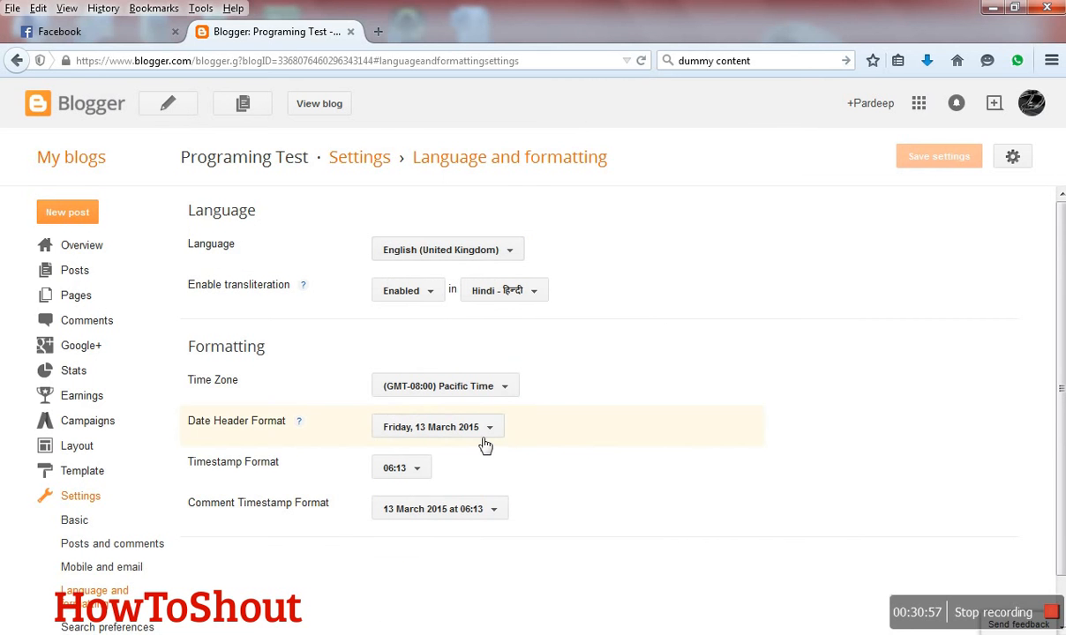
left_click(488, 392)
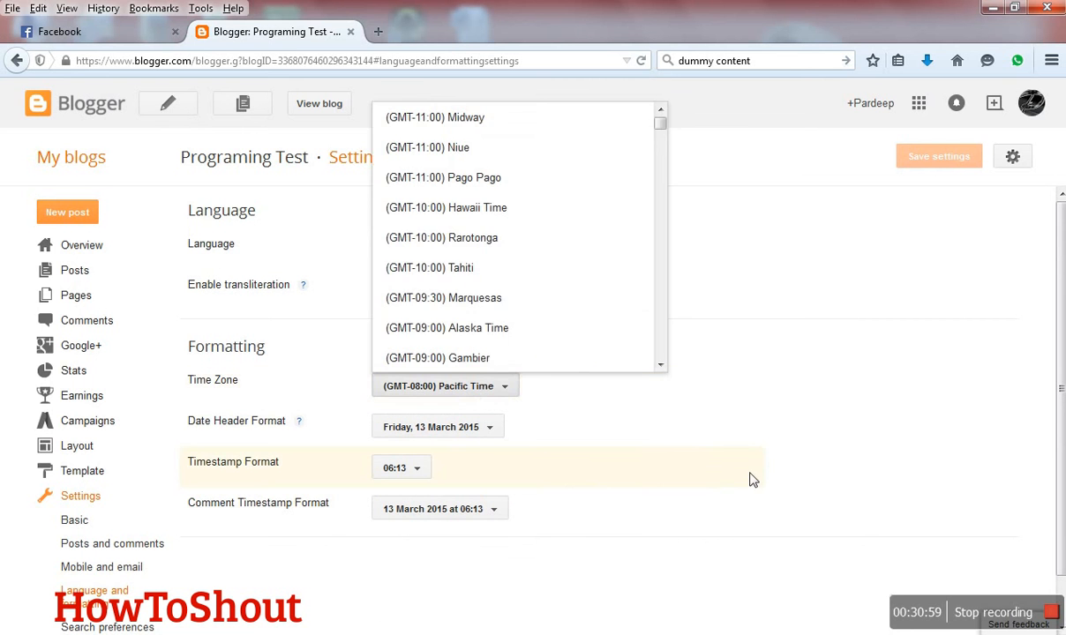
left_click(710, 450)
scroll(97, 600, "down", 1)
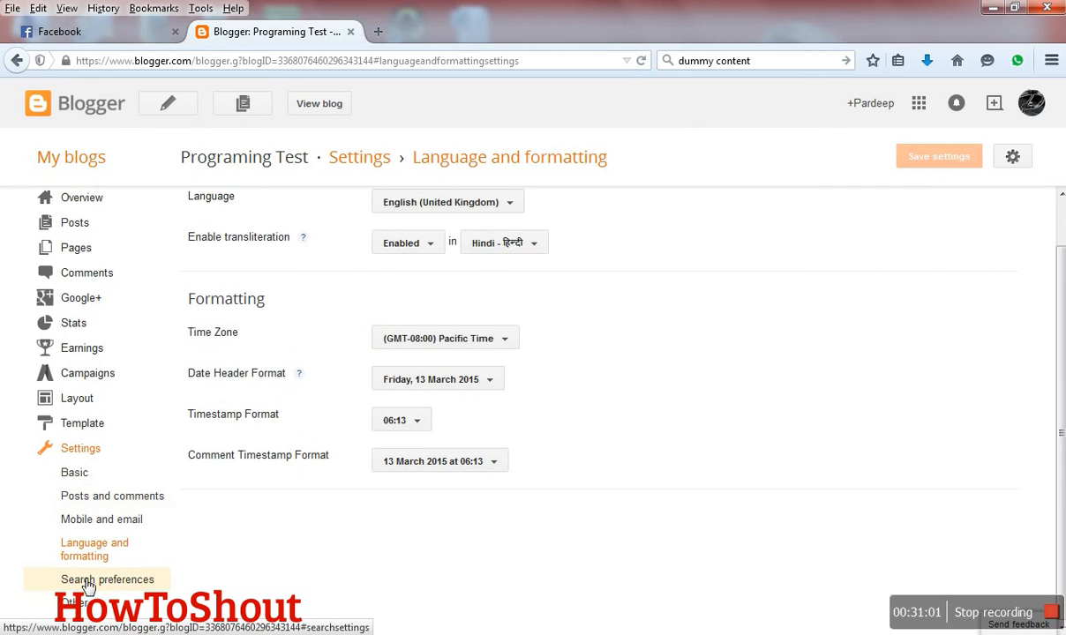
- Enable the search description in the search preferences, enter "Trial blog" as its text, and save it
left_click(87, 586)
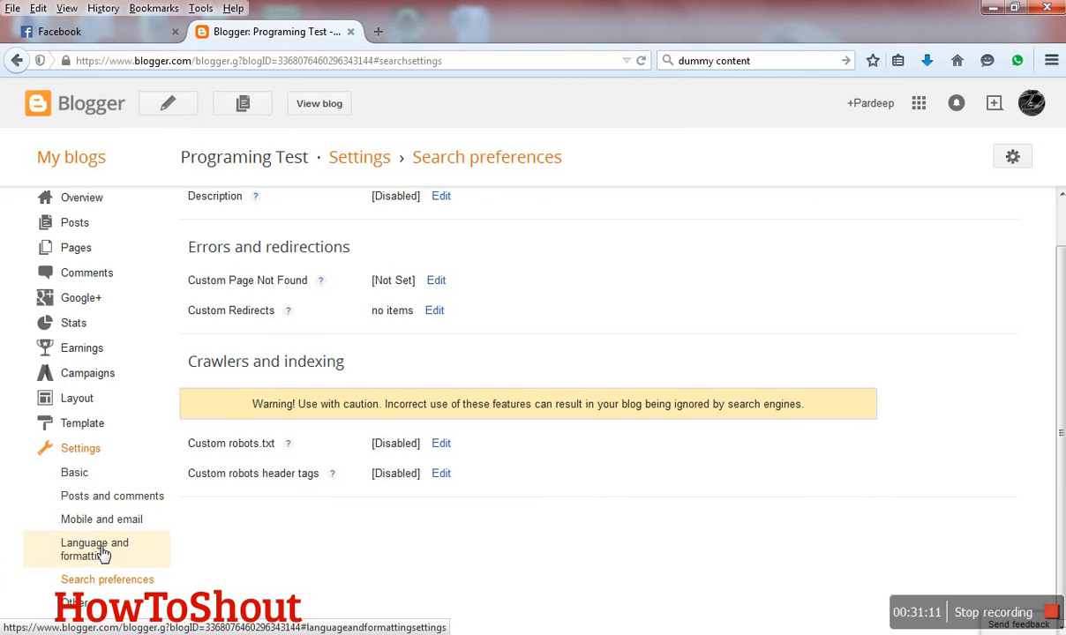
scroll(532, 482, "up", 1)
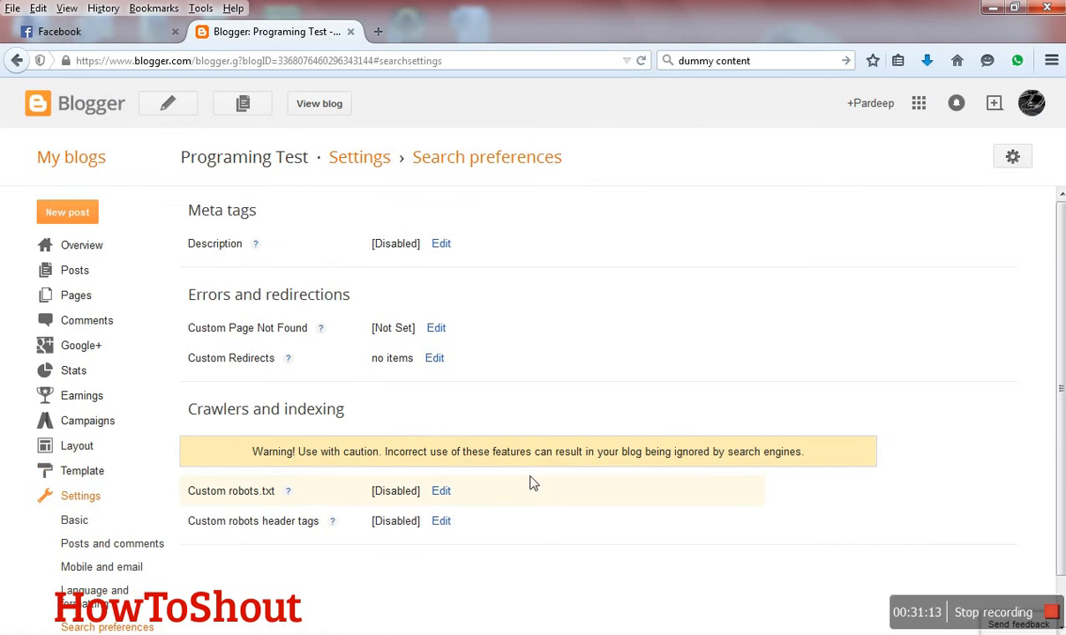
left_click(441, 246)
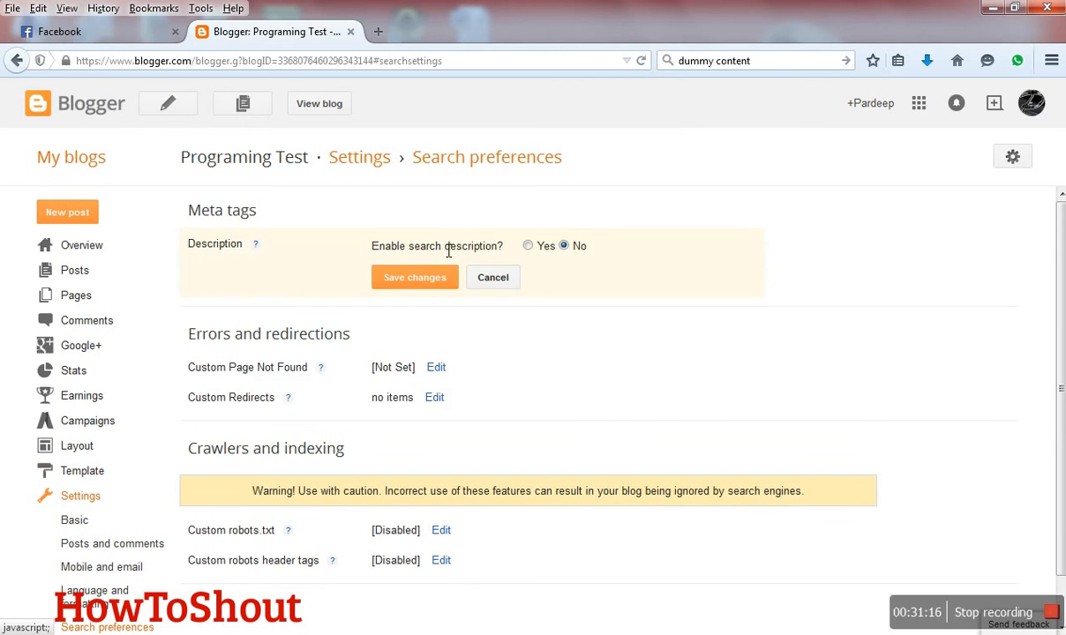
left_click(526, 246)
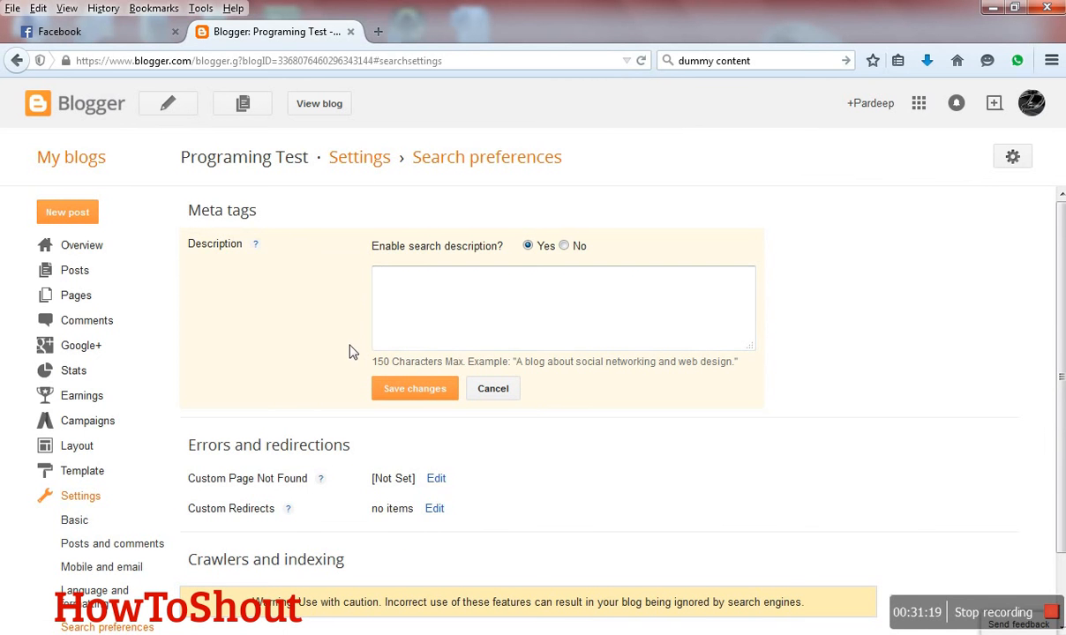
type("Trial blog")
left_click(394, 395)
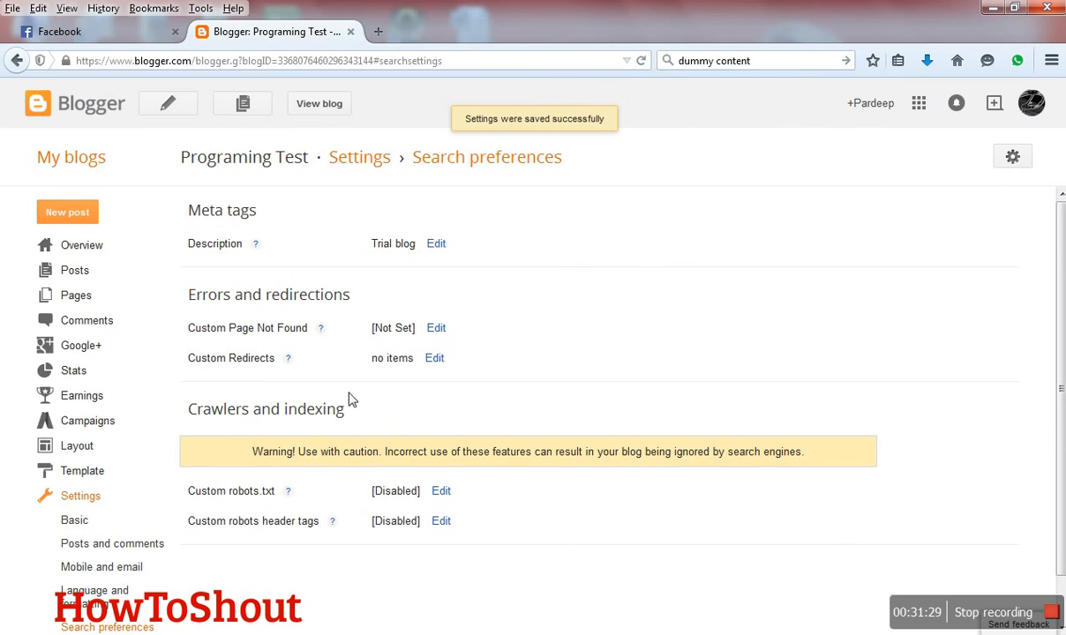
- Check the custom page-not-found message and cancel it, and enable and save custom robots.txt content
left_click(439, 333)
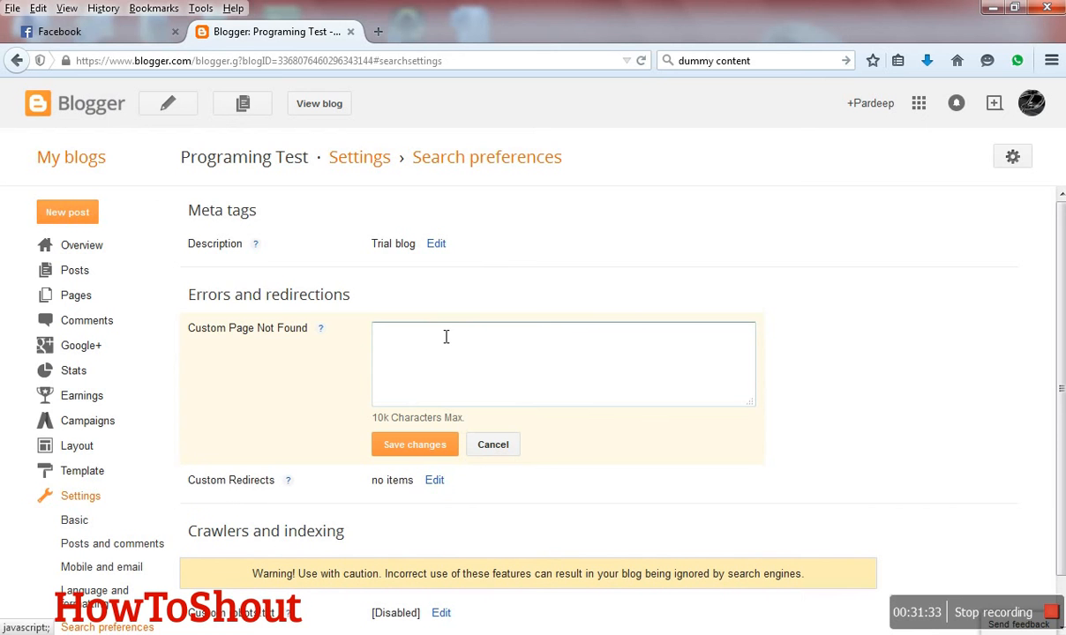
left_click(494, 444)
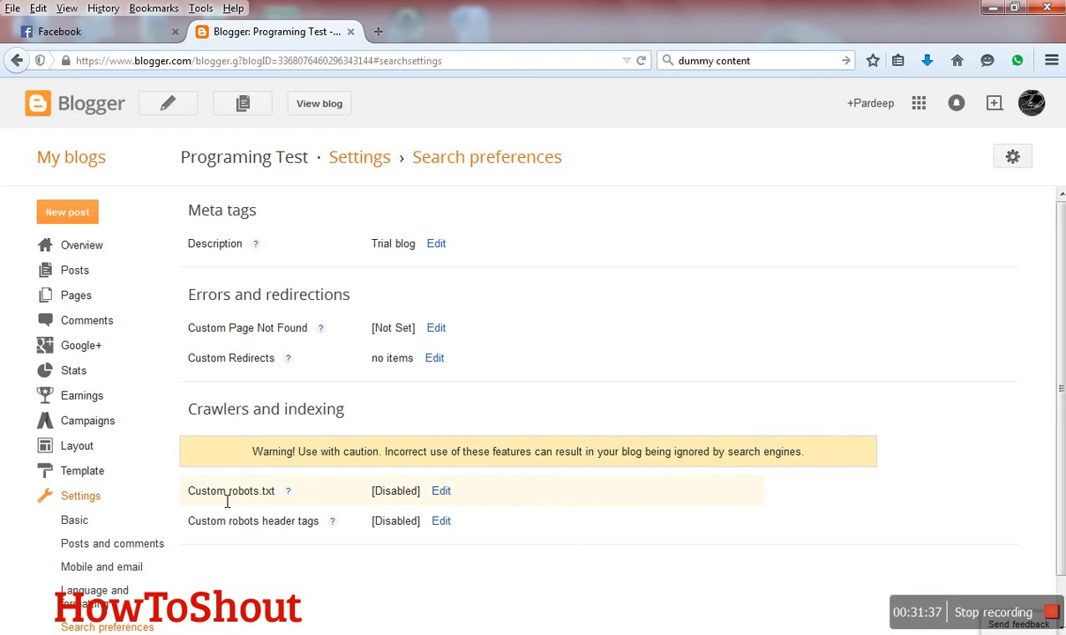
left_click(443, 492)
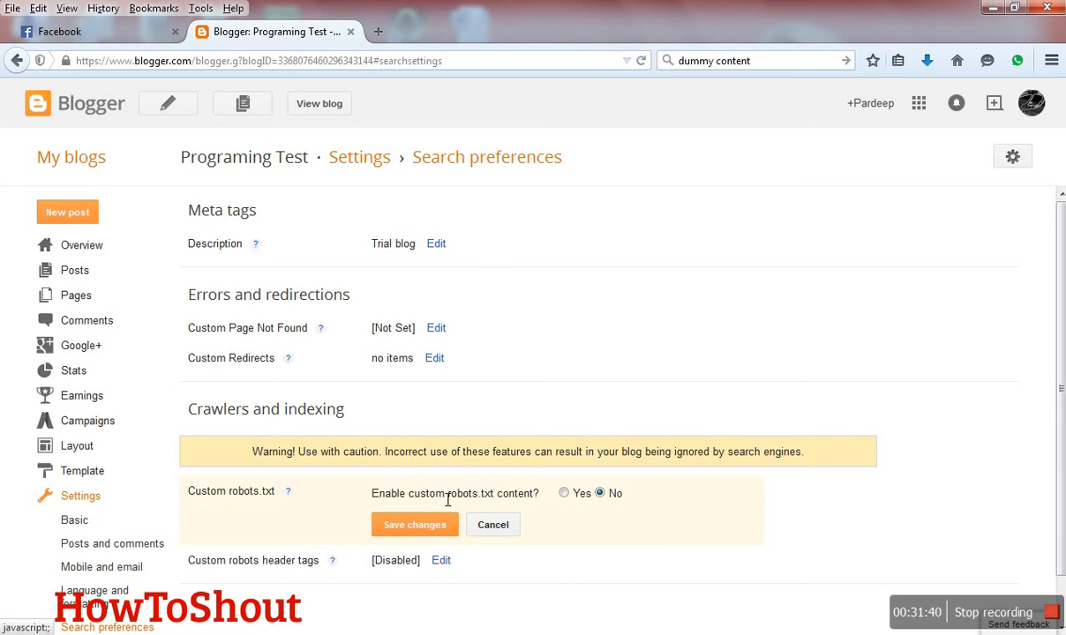
left_click(564, 494)
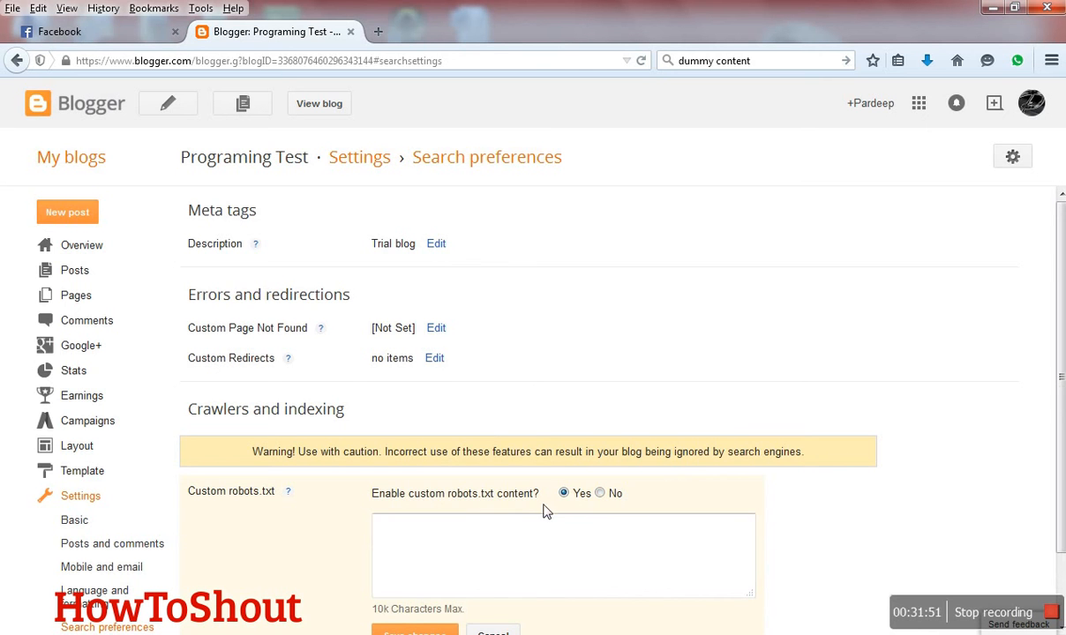
scroll(537, 533, "down", 2)
left_click(440, 560)
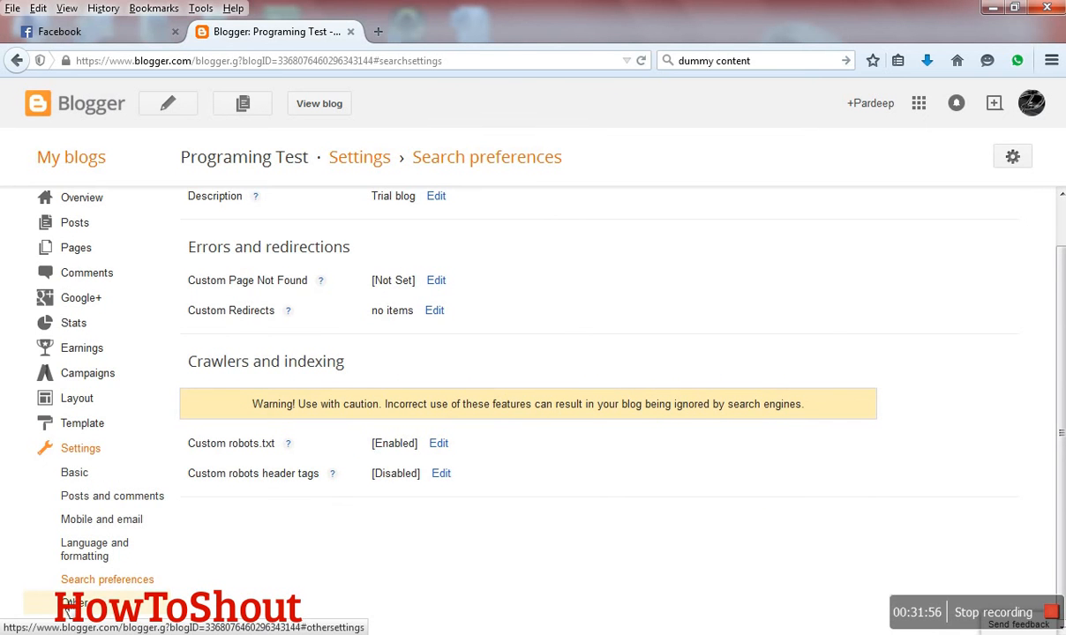
- Review the blog's other settings, from the blog tools and site feed down to Google Analytics
left_click(84, 603)
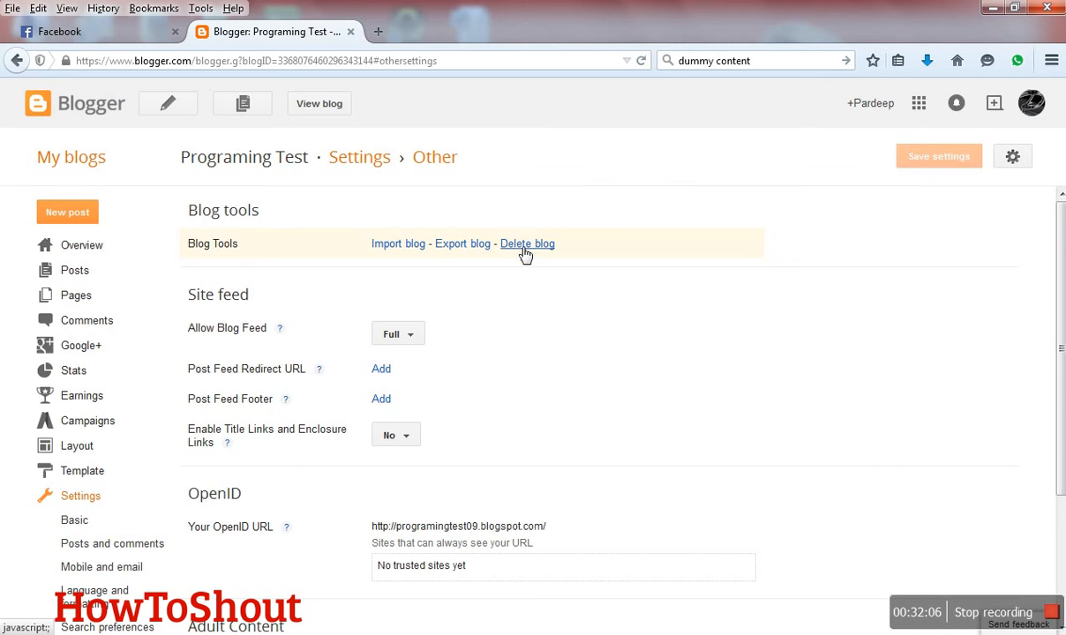
scroll(475, 346, "down", 2)
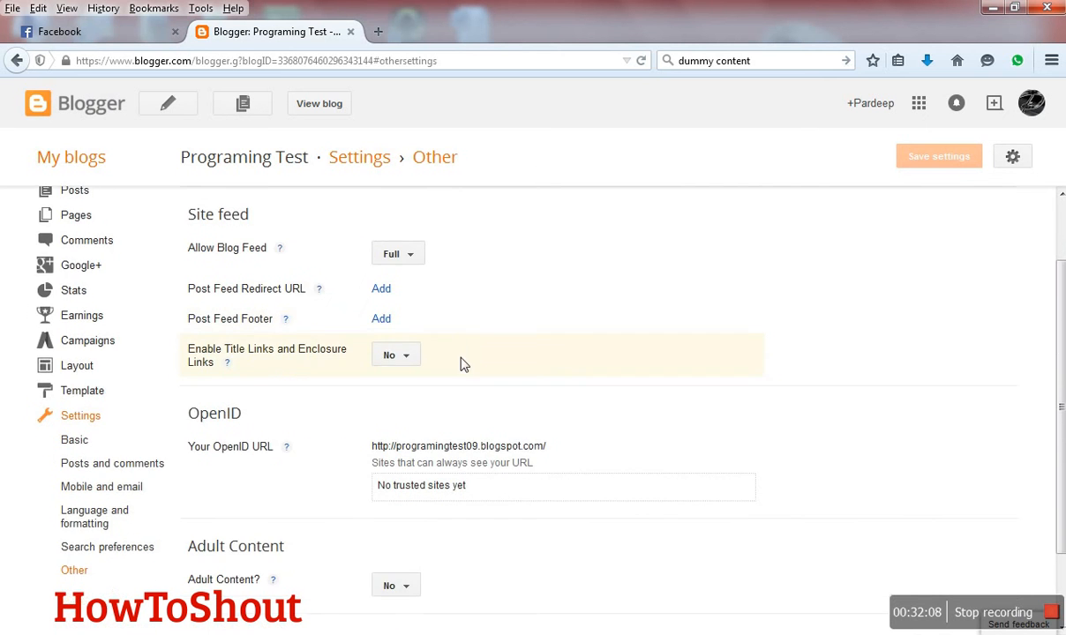
scroll(461, 363, "down", 2)
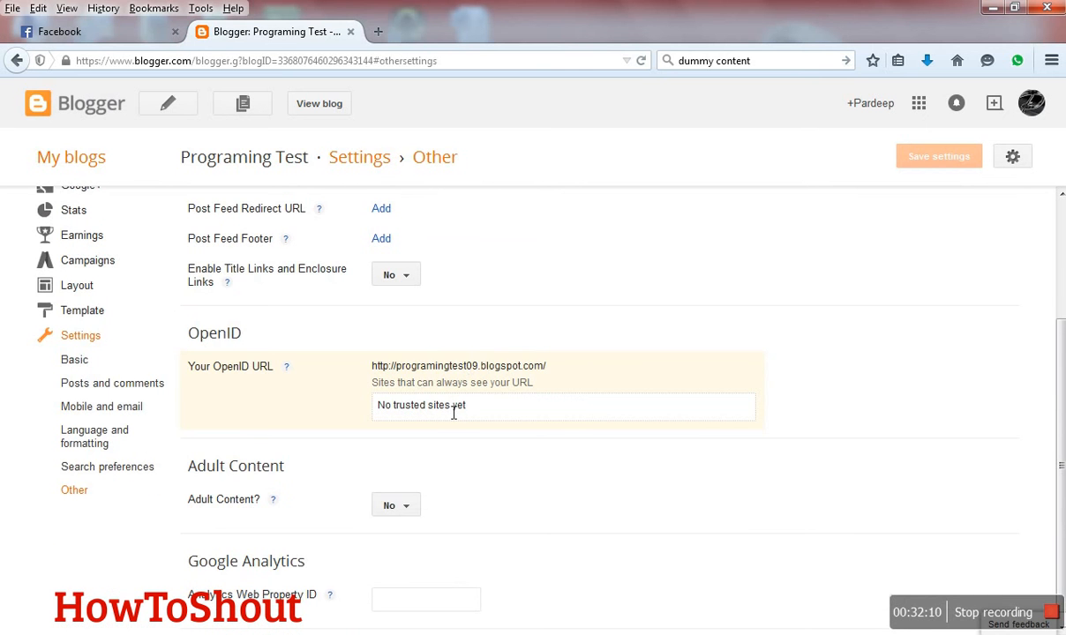
- Check the options of the adult content setting without changing it, and look at the Google Analytics property ID field
scroll(452, 420, "down", 1)
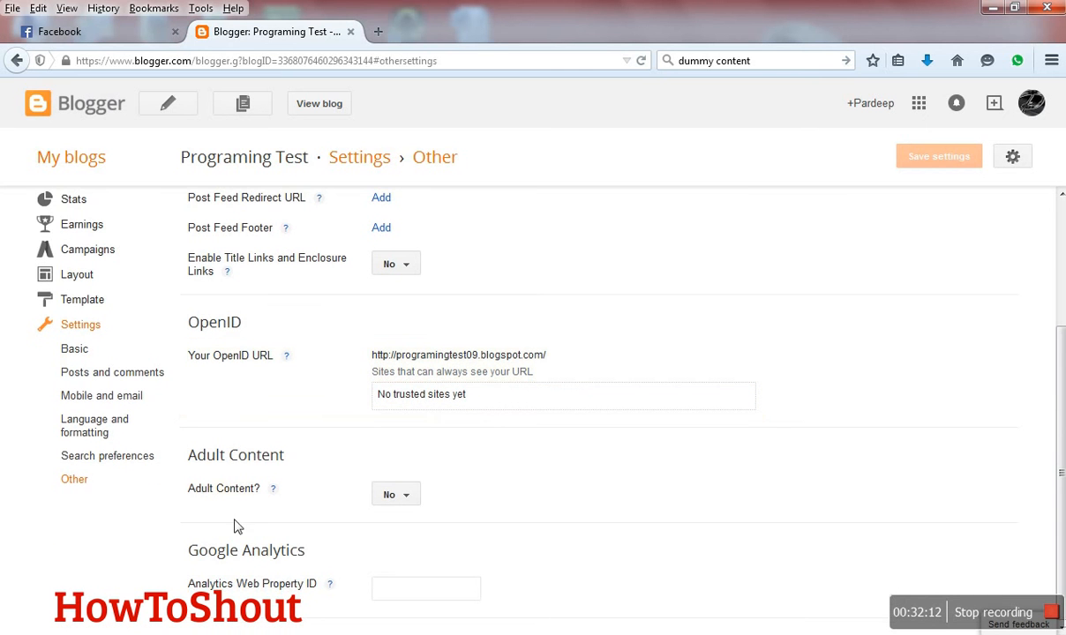
left_click(404, 497)
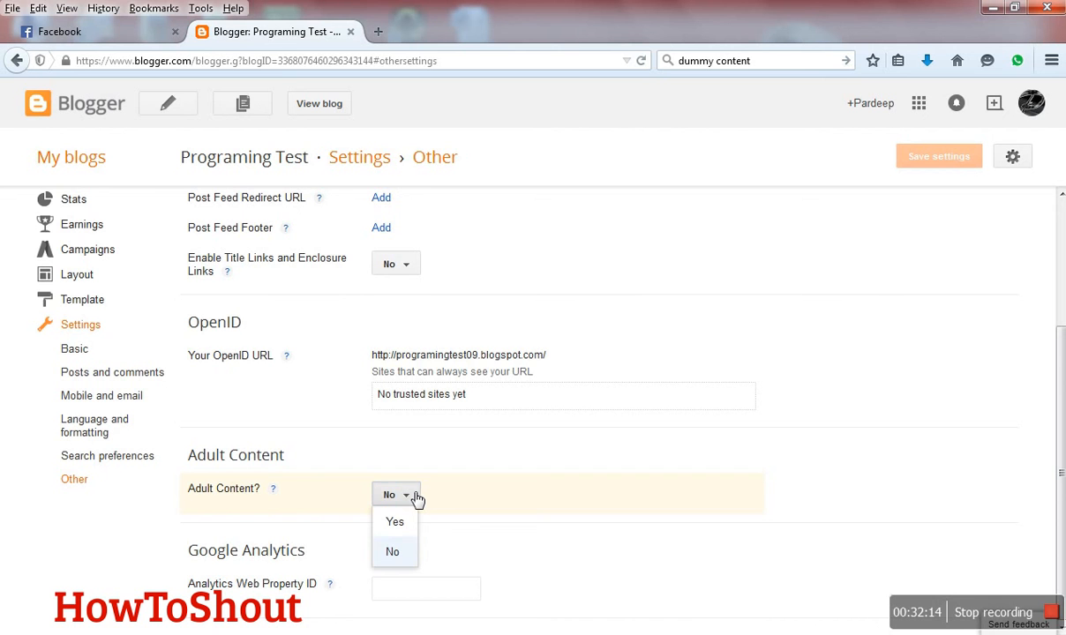
left_click(536, 494)
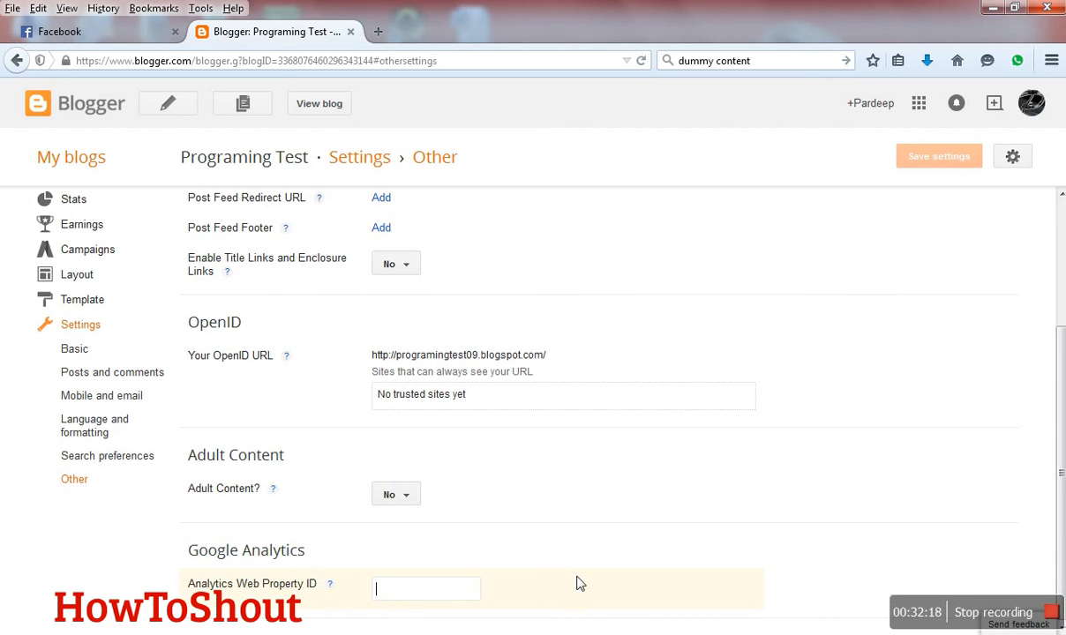
scroll(579, 580, "up", 3)
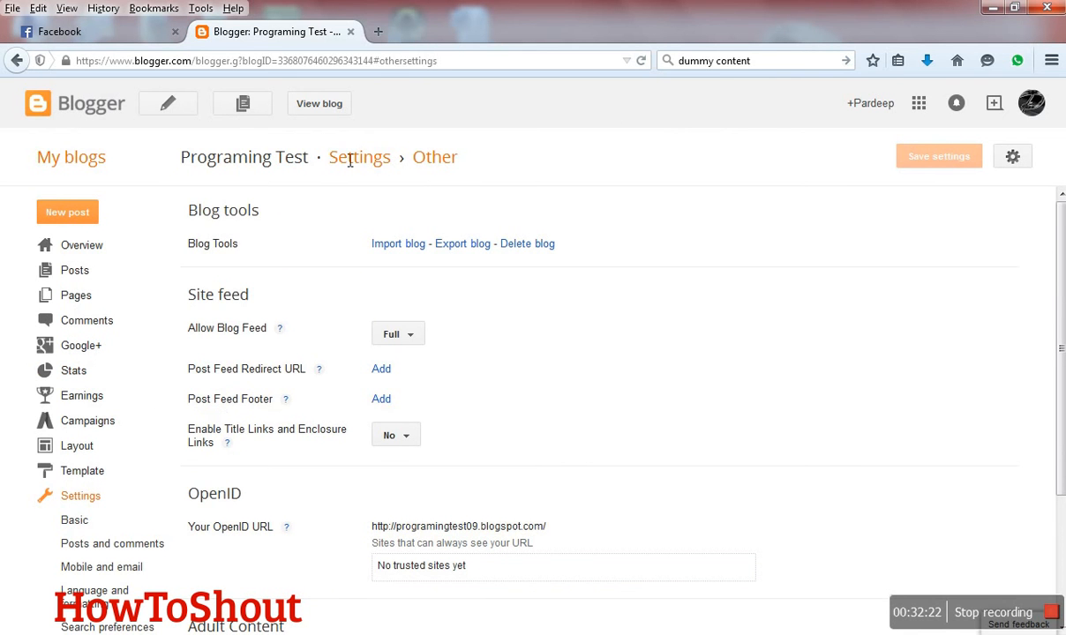
- View the live Programing Test blog and look through its published post and sidebar gadgets down to the footer
left_click(341, 108)
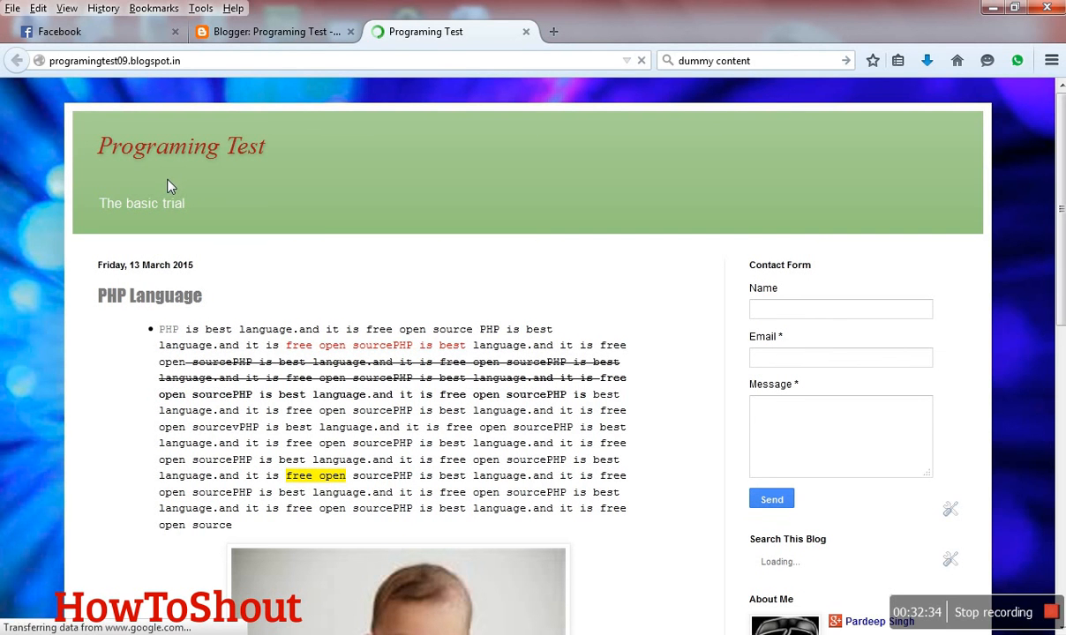
scroll(188, 199, "down", 3)
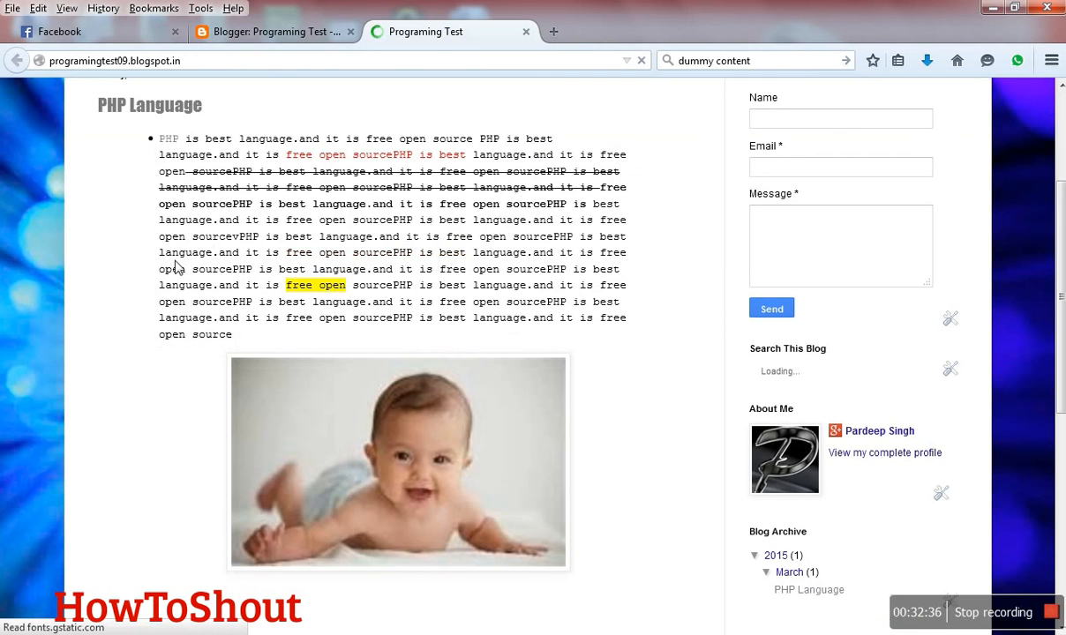
scroll(194, 279, "down", 7)
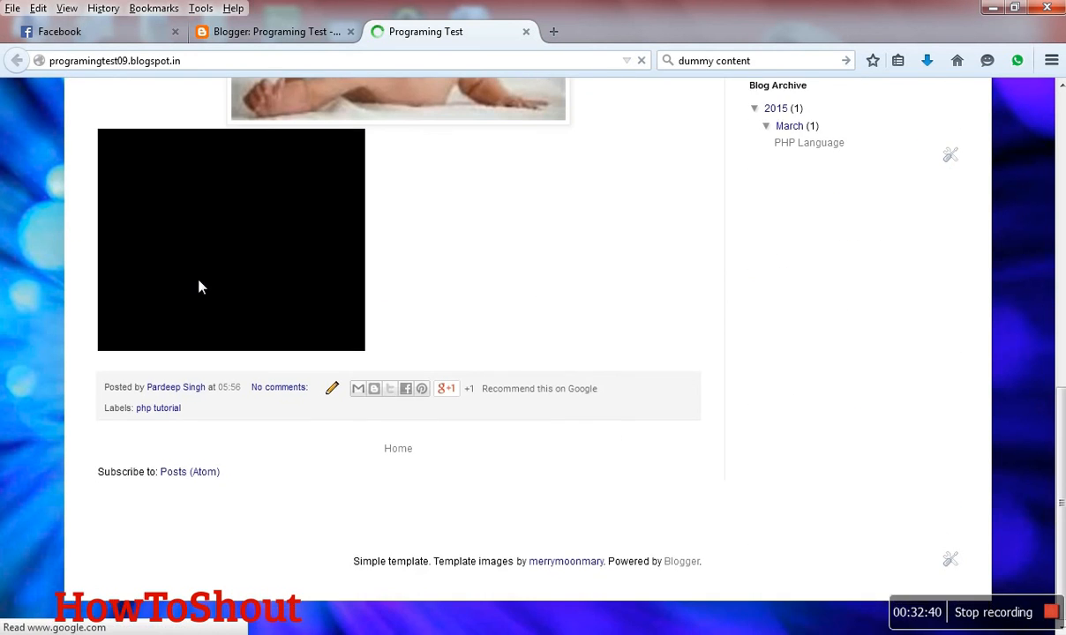
scroll(199, 284, "up", 11)
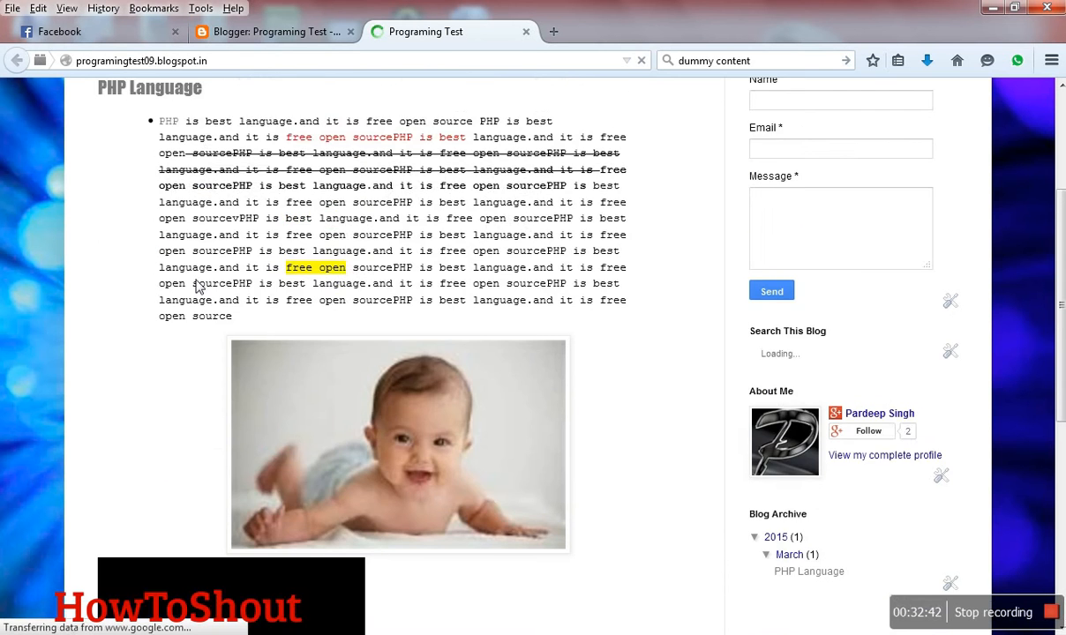